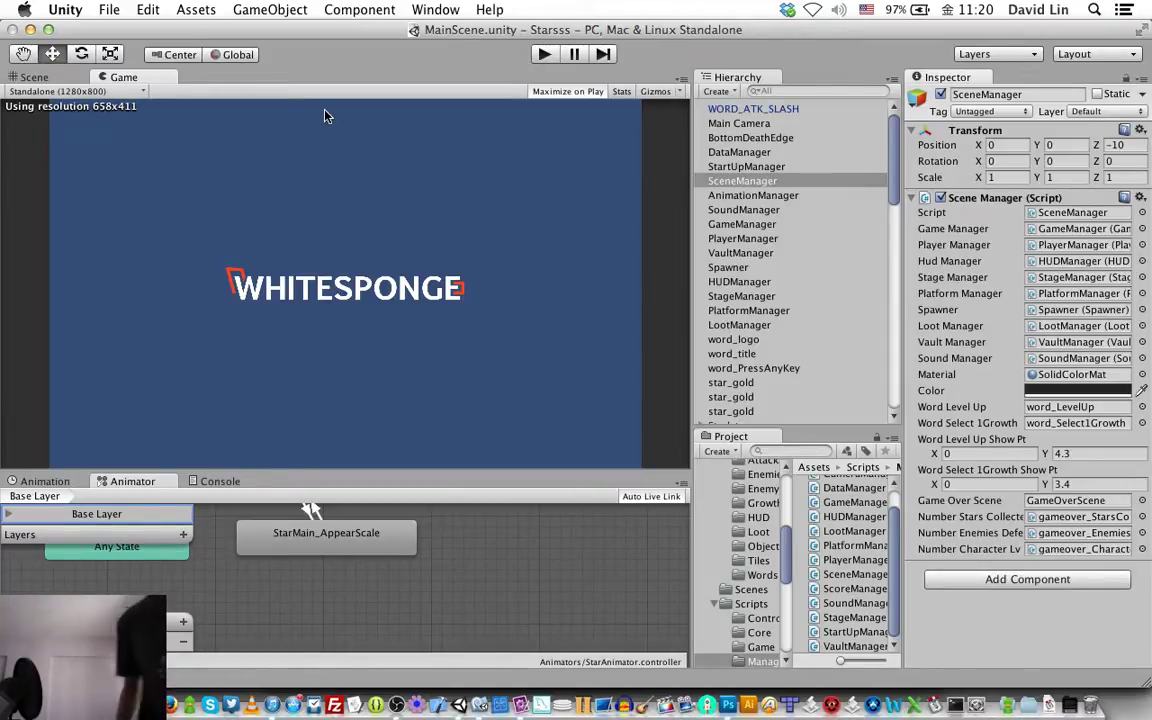
- Raise the OBS Mic/Aux volume to 100
key(super+Tab)
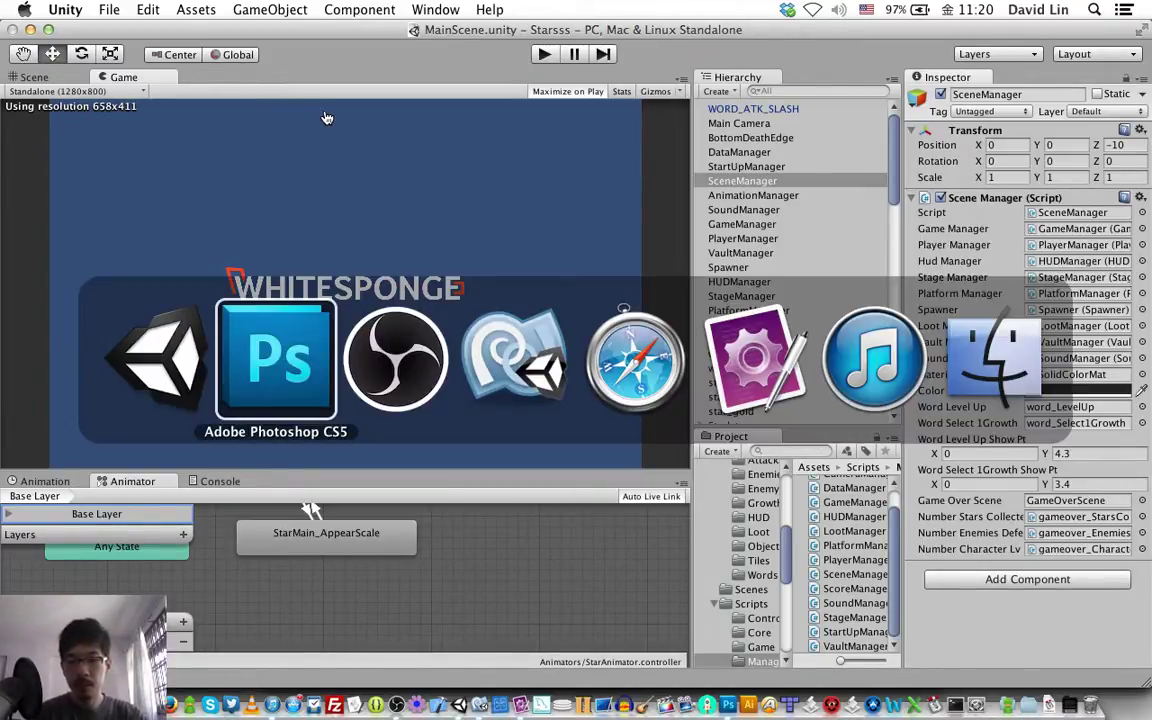
key(super+Tab)
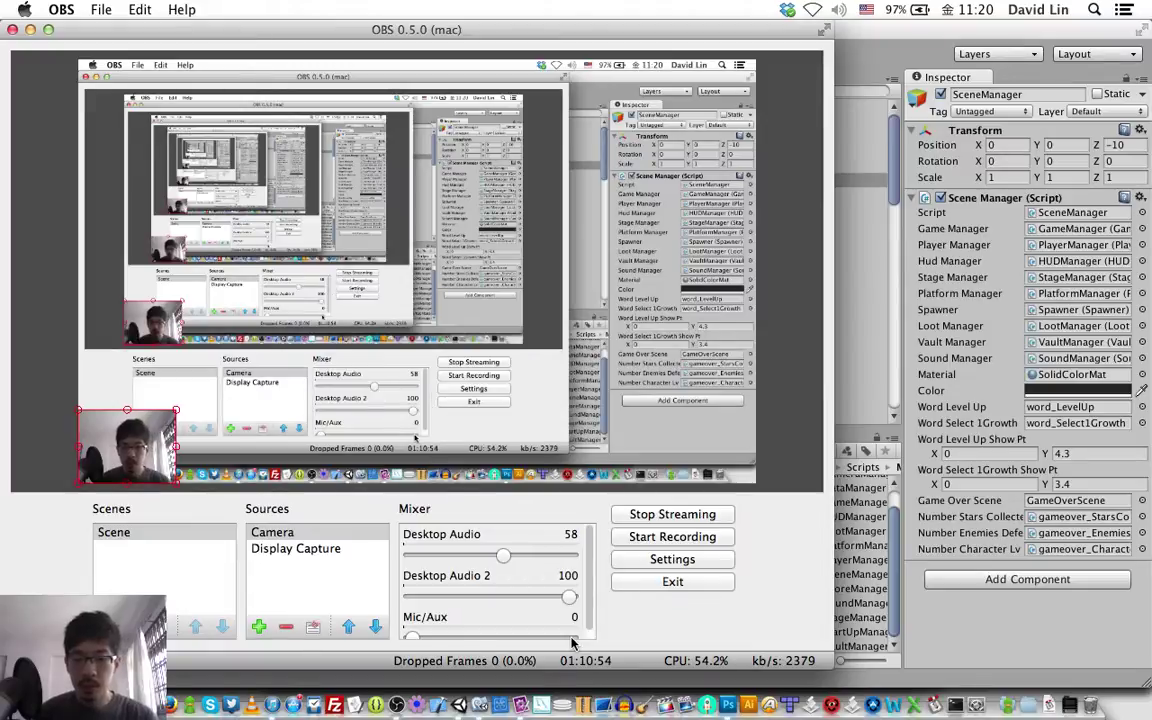
key(ctrl+m)
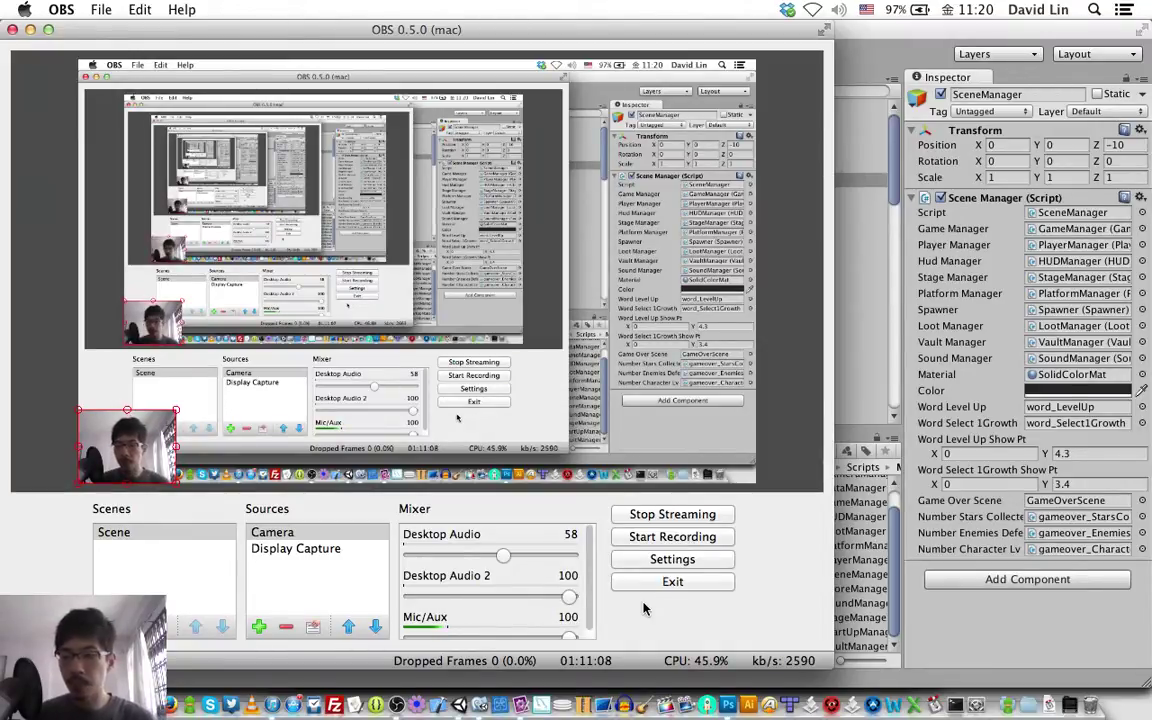
- Switch through Unity to Photoshop with stageCanvas.psd in front
key(super+Tab)
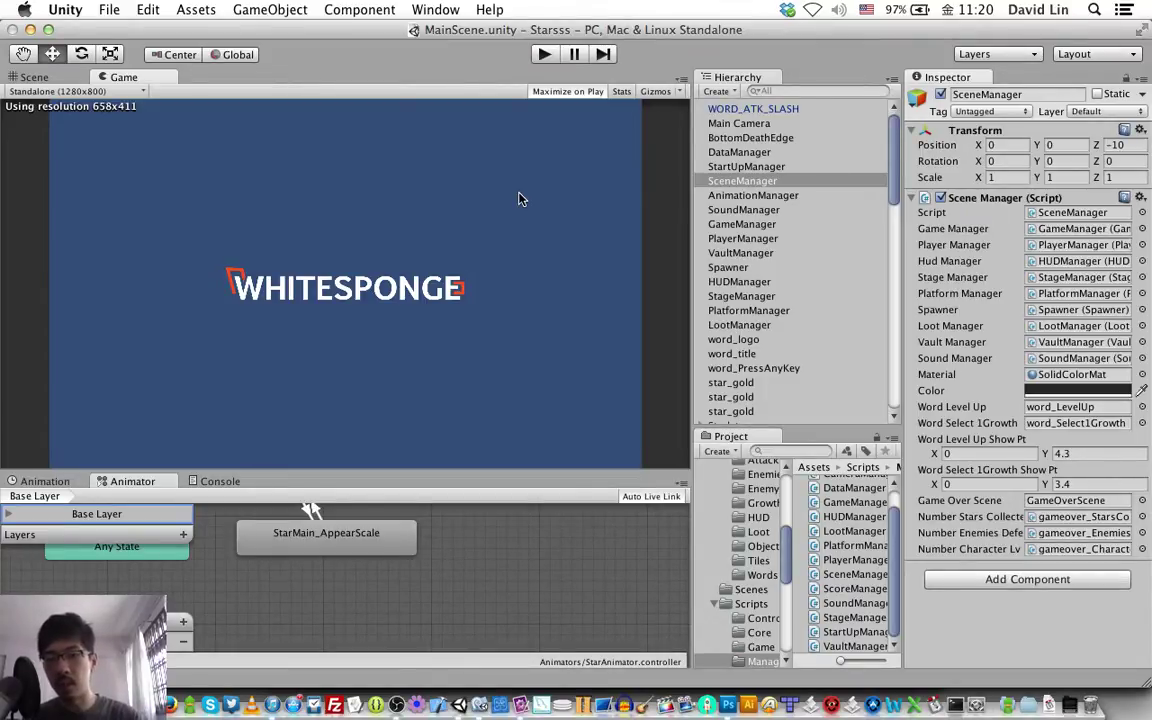
key(super+Tab)
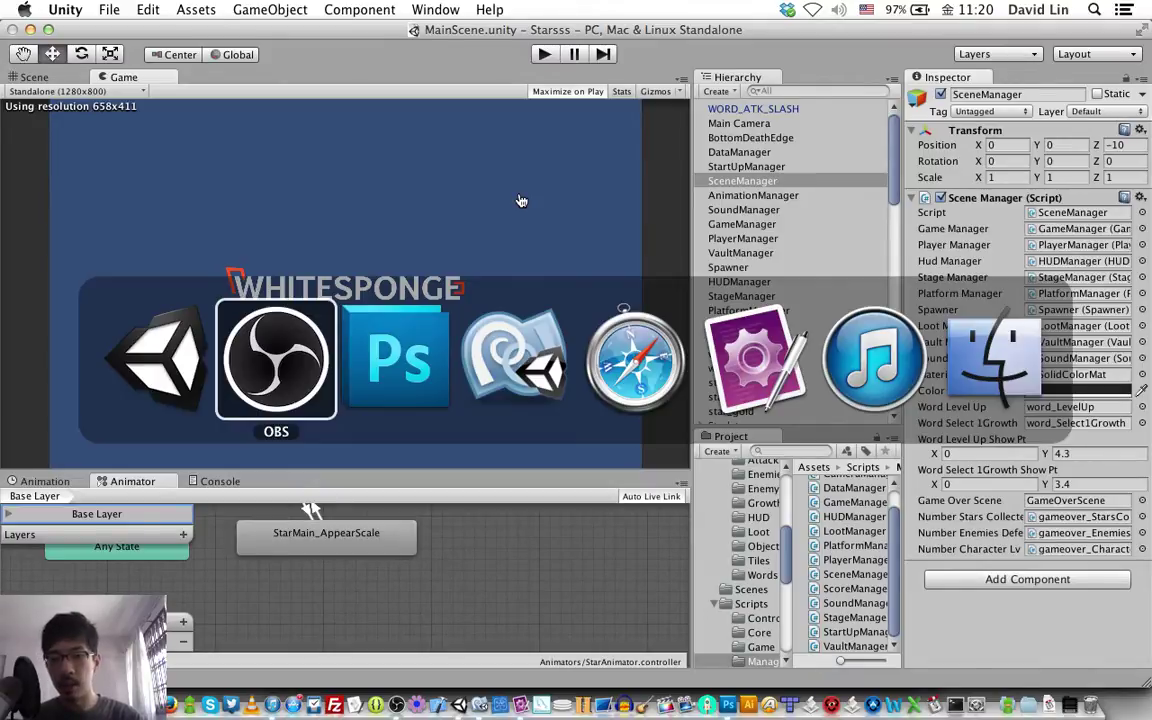
key(super+Tab)
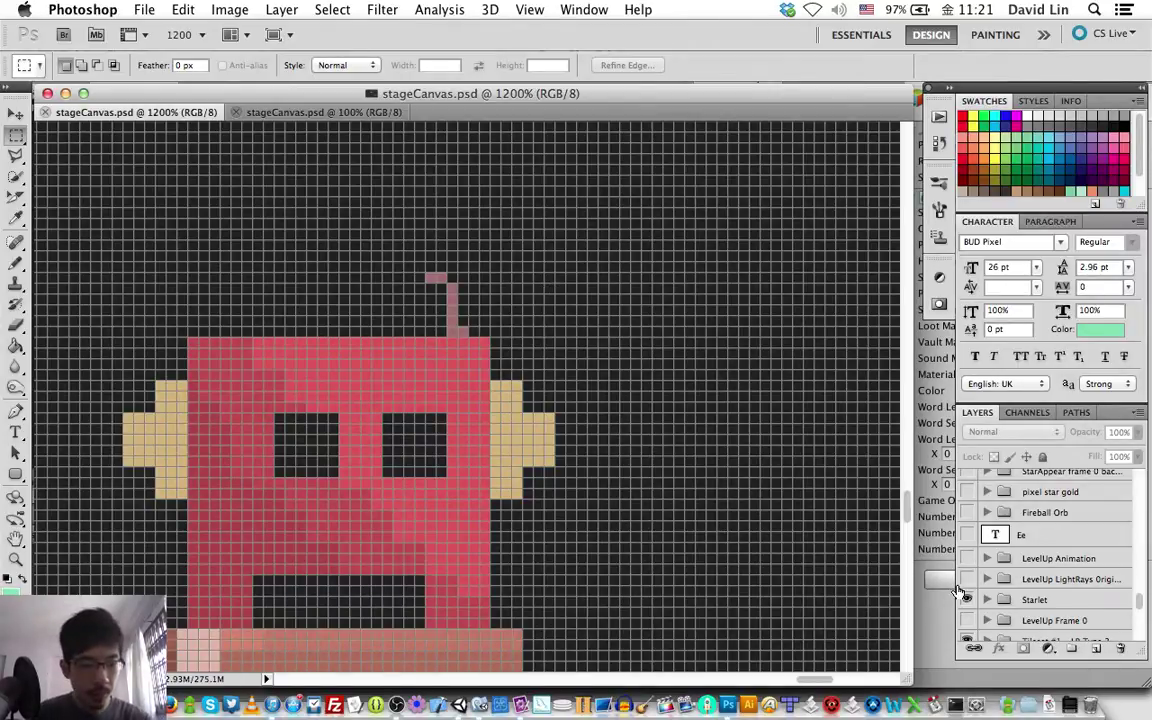
- Group the Starlet layer into a new Group 1 layer group
click(1060, 600)
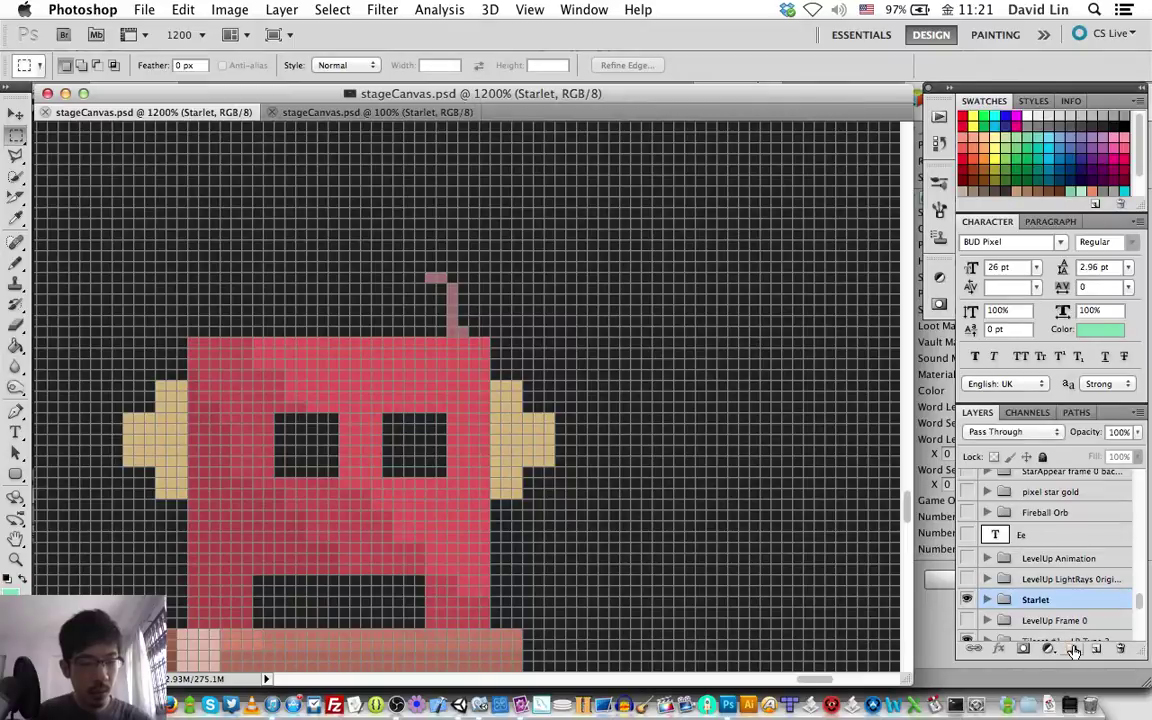
key(super+g)
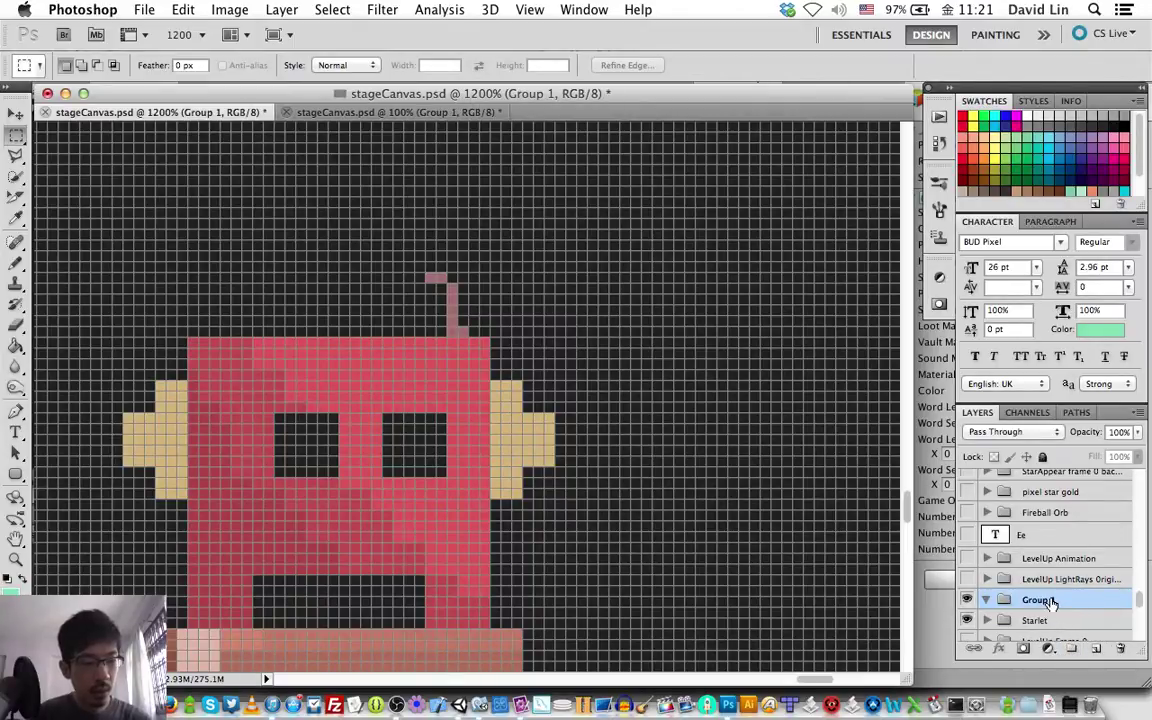
key(super+Tab)
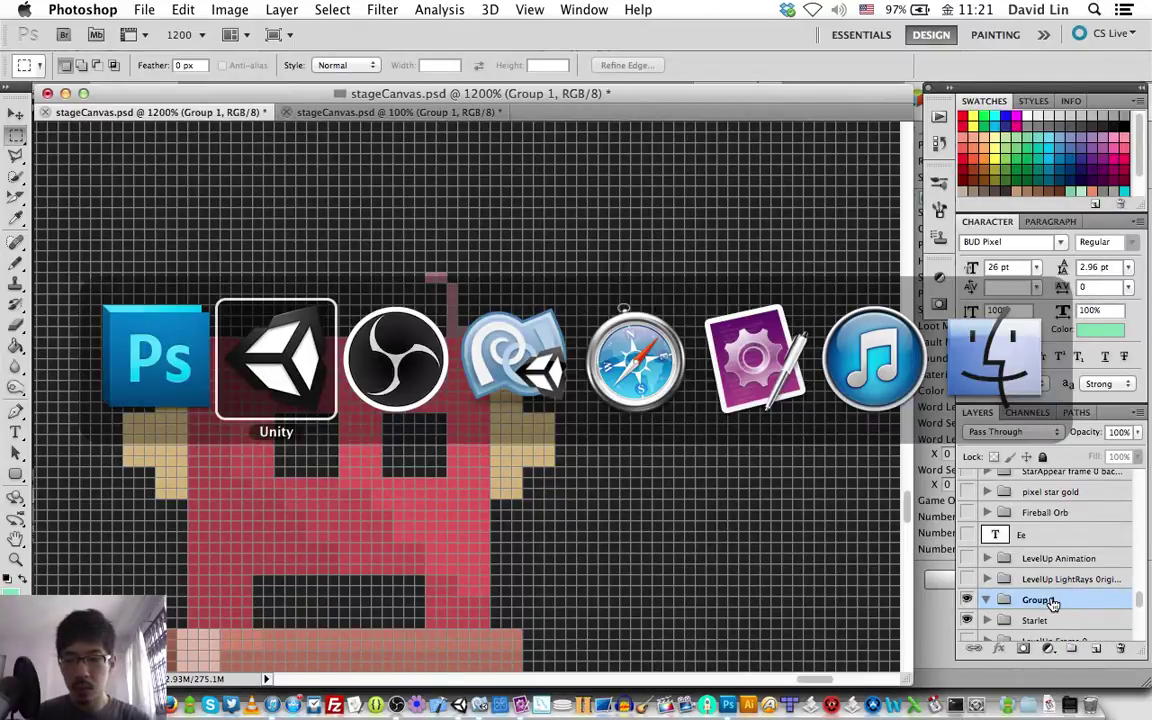
key(super+Tab)
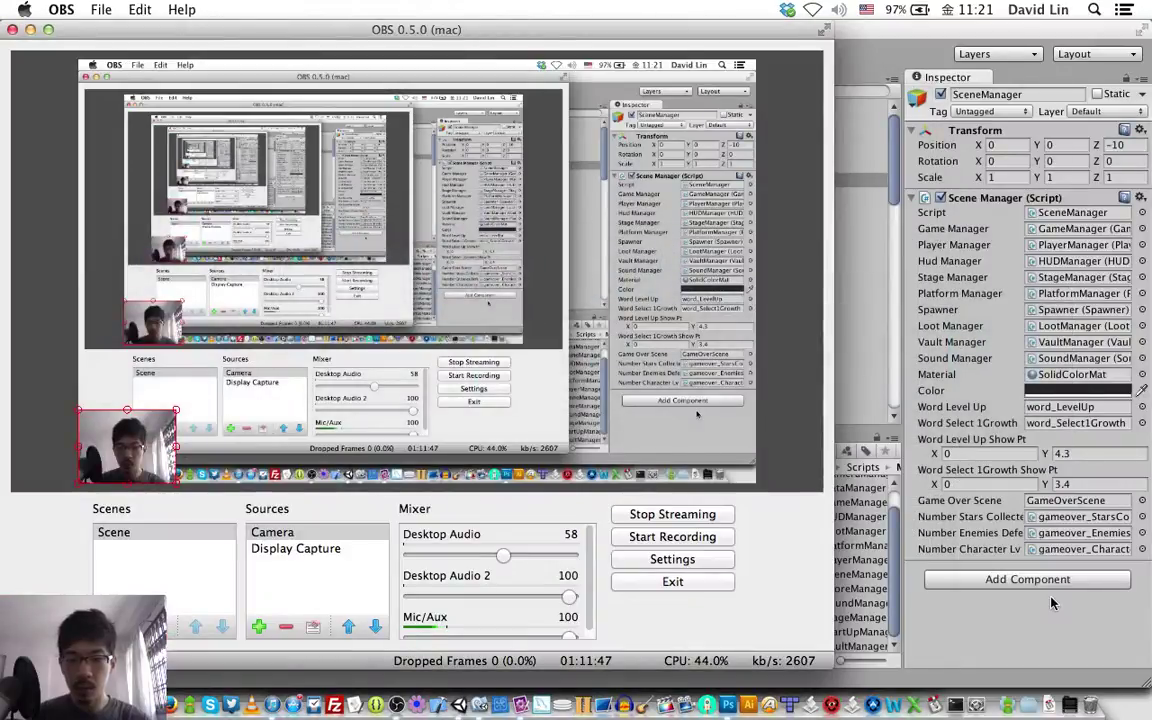
key(super+Tab)
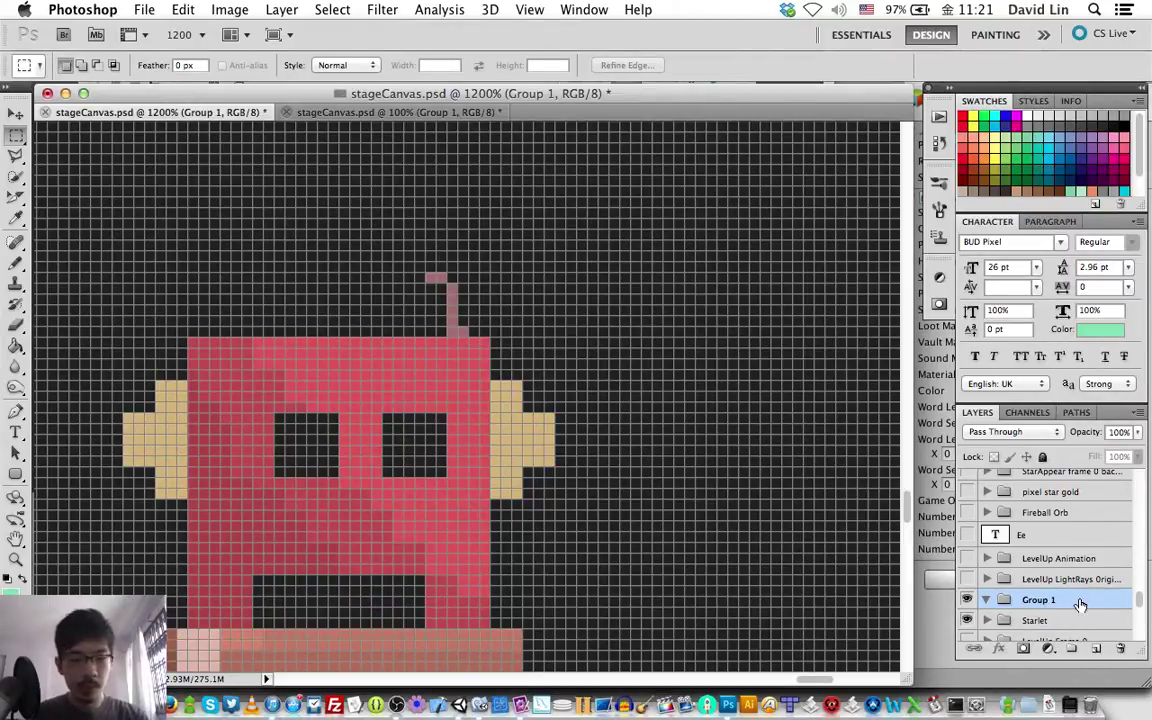
- Rename Group 1 to 'attackDelay Bar'
double_click(1036, 600)
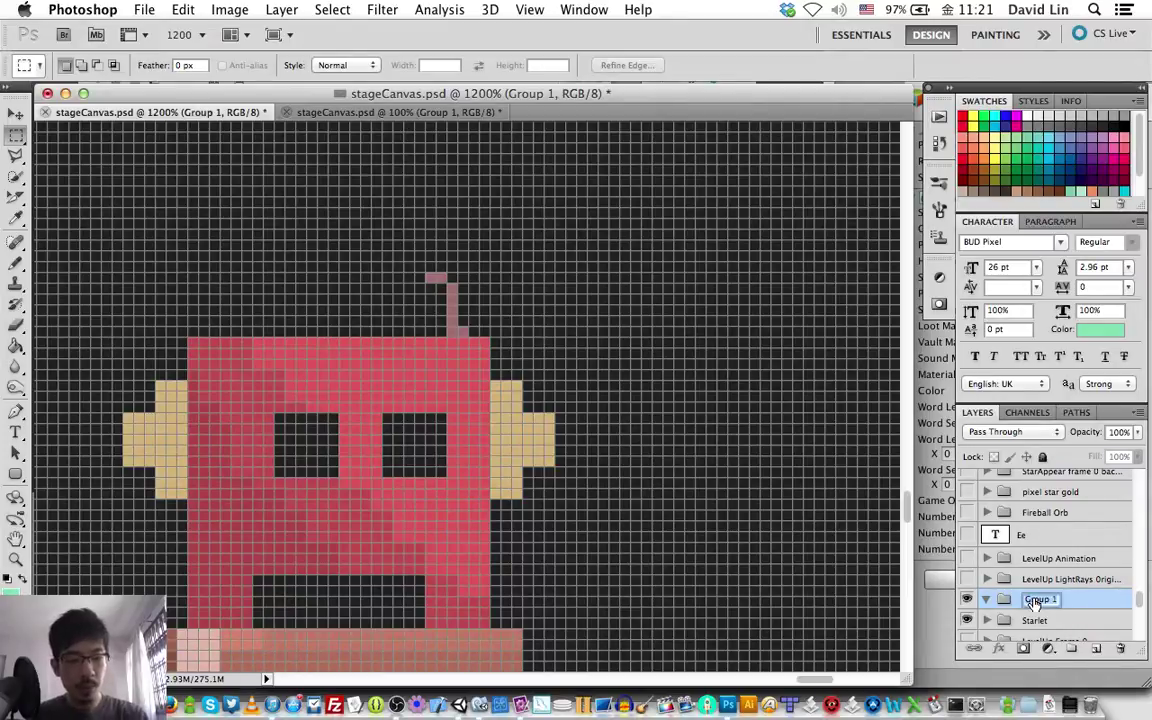
text(attack)
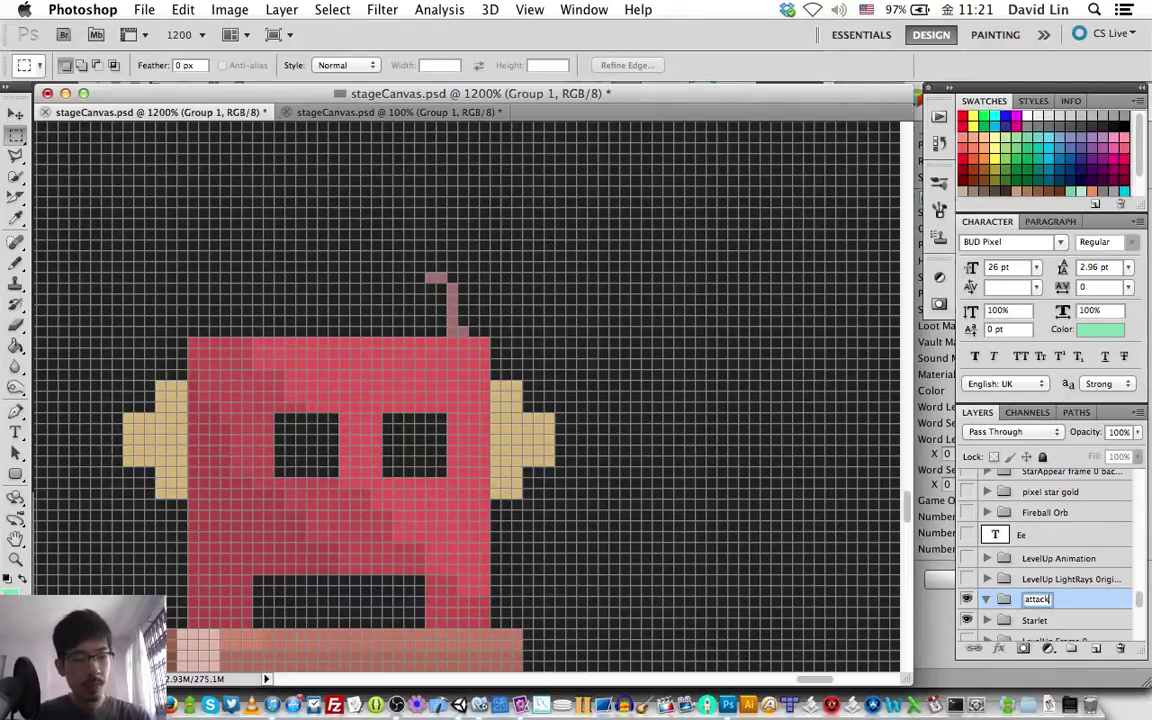
text(Delay Bar)
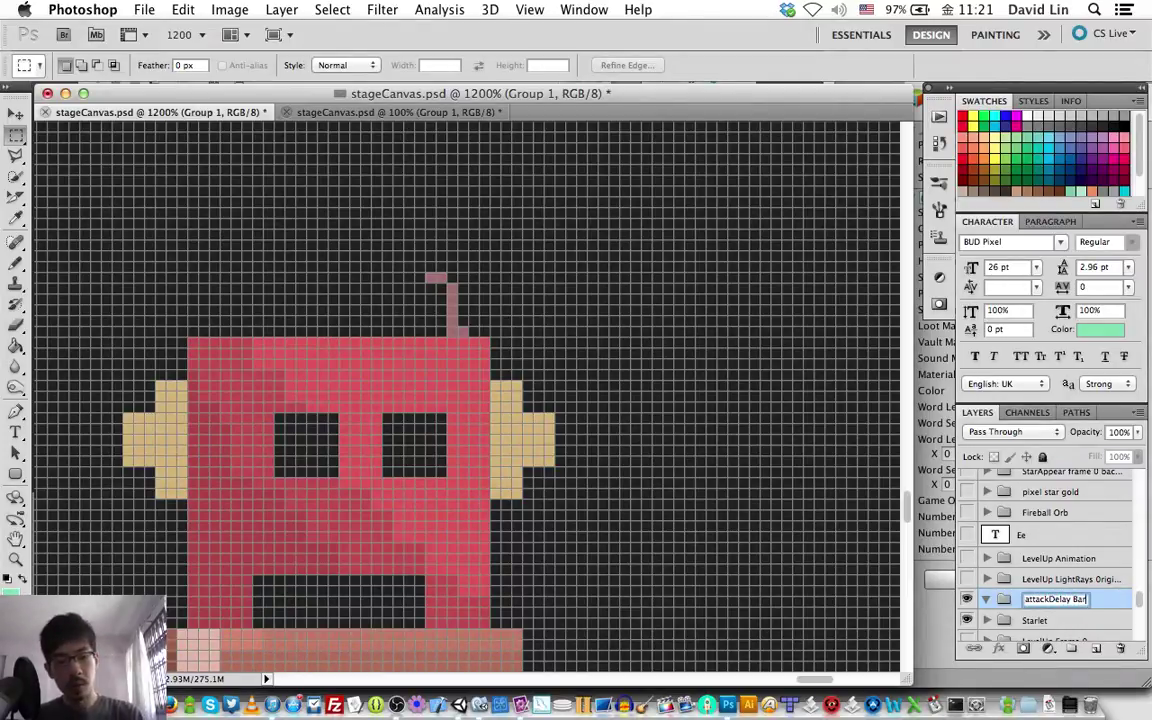
key(Return)
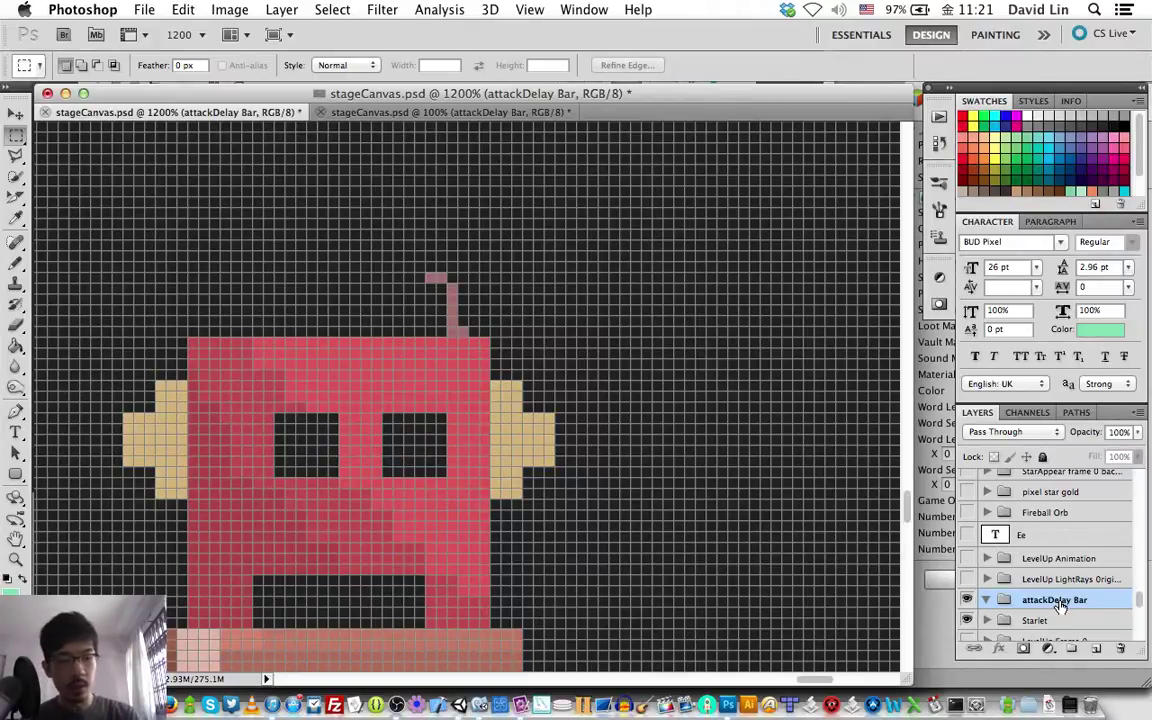
- Add a new empty layer inside the group named 'fill pixels', then pick the Pencil
click(1094, 649)
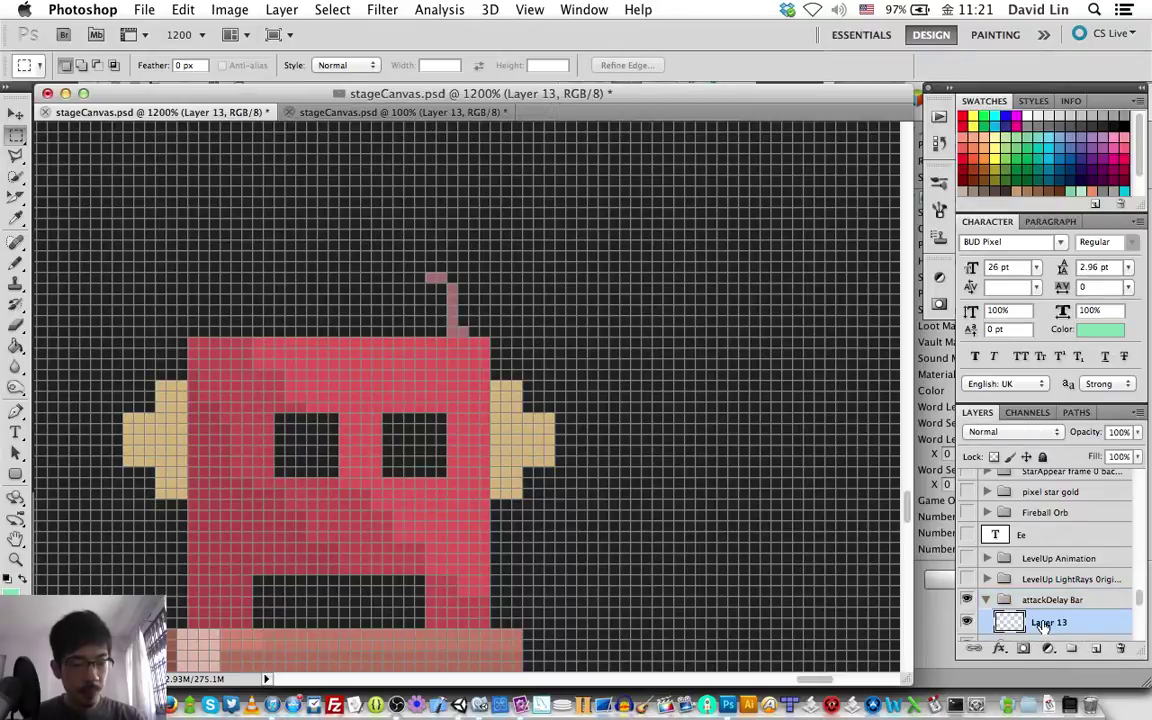
double_click(1042, 624)
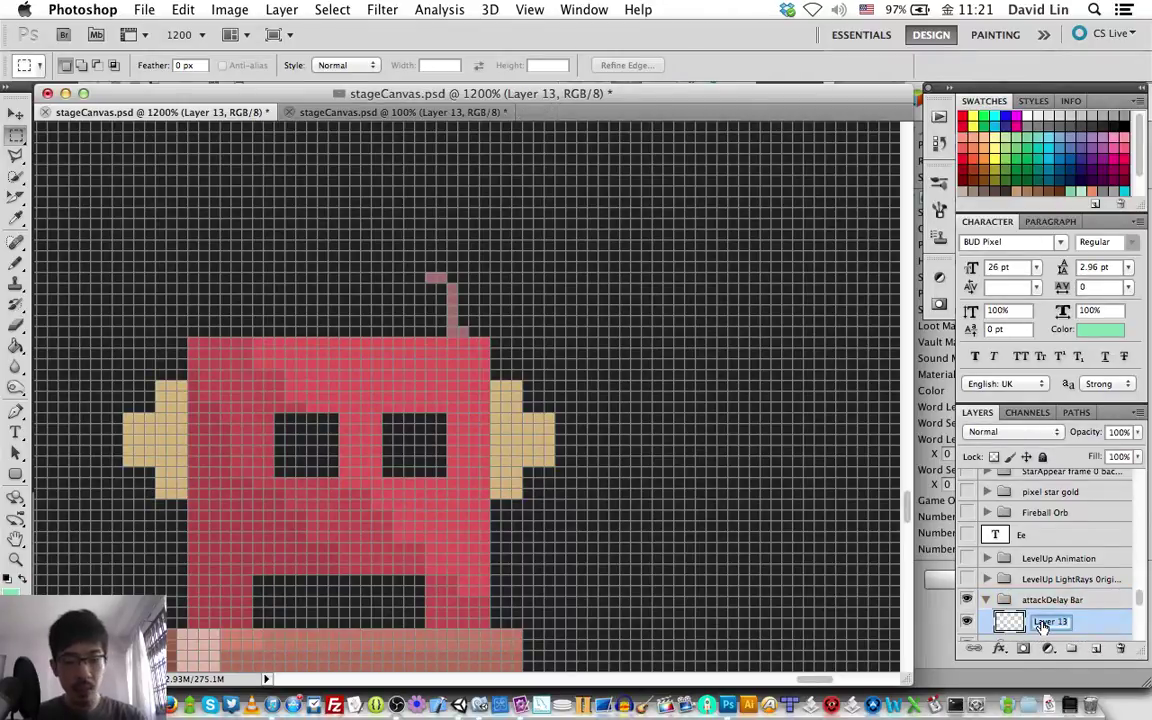
text(fill)
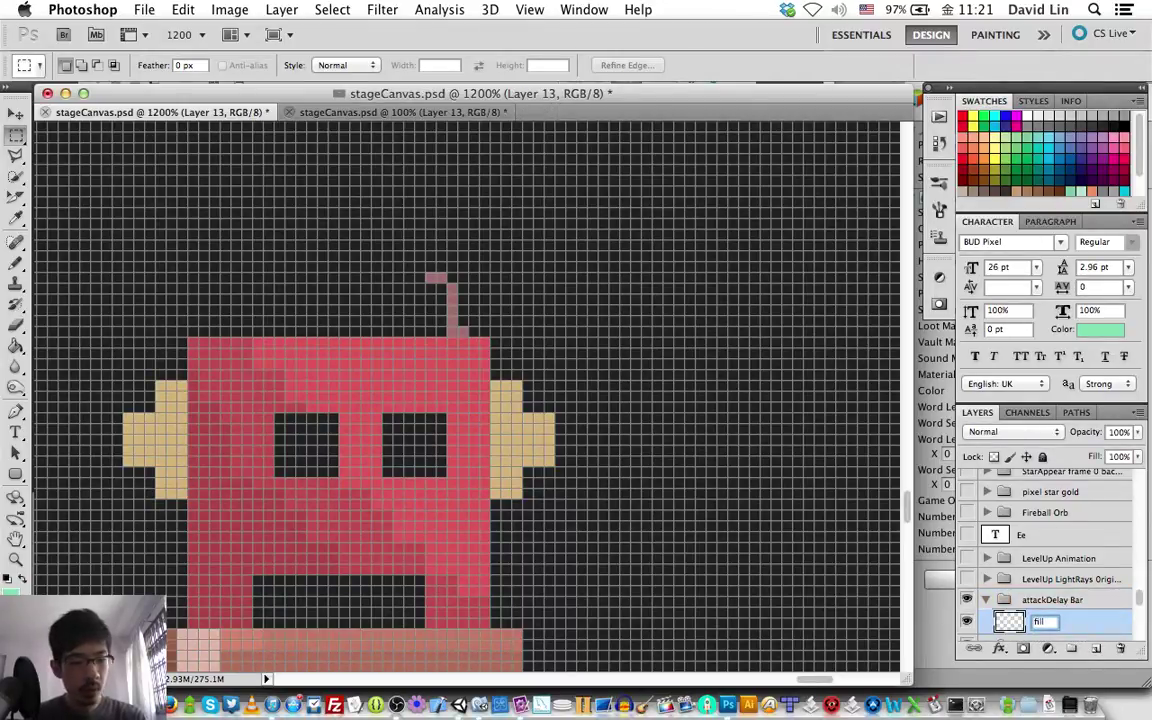
key(Return)
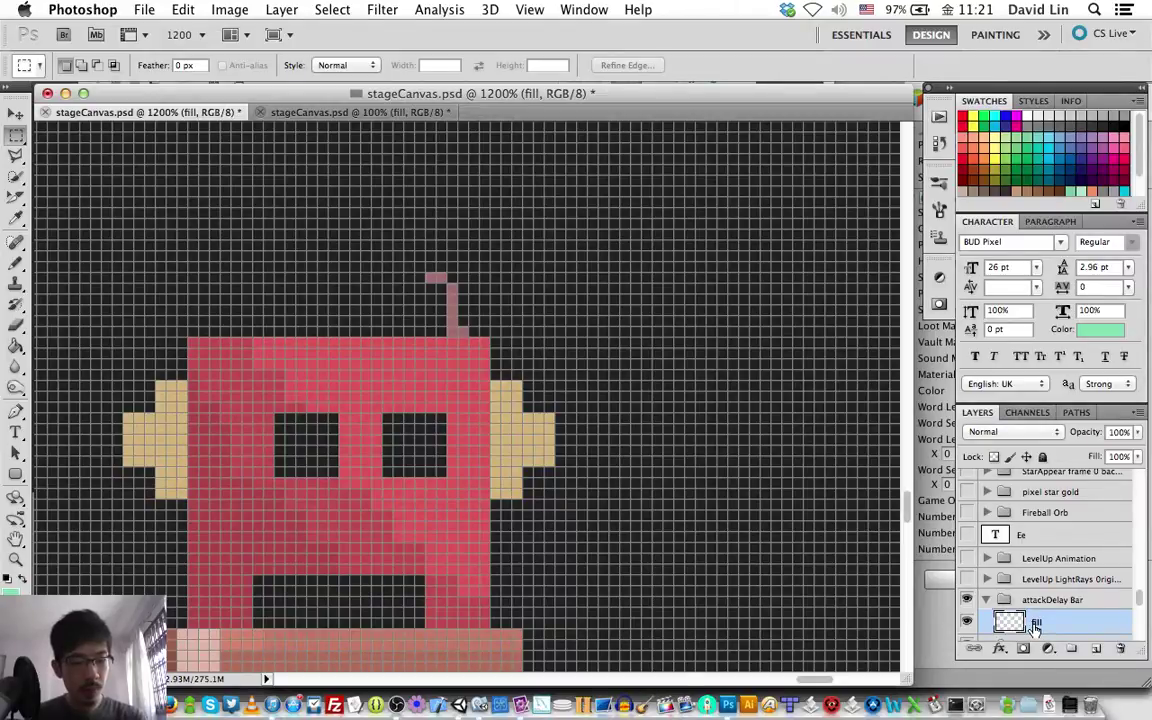
double_click(1036, 624)
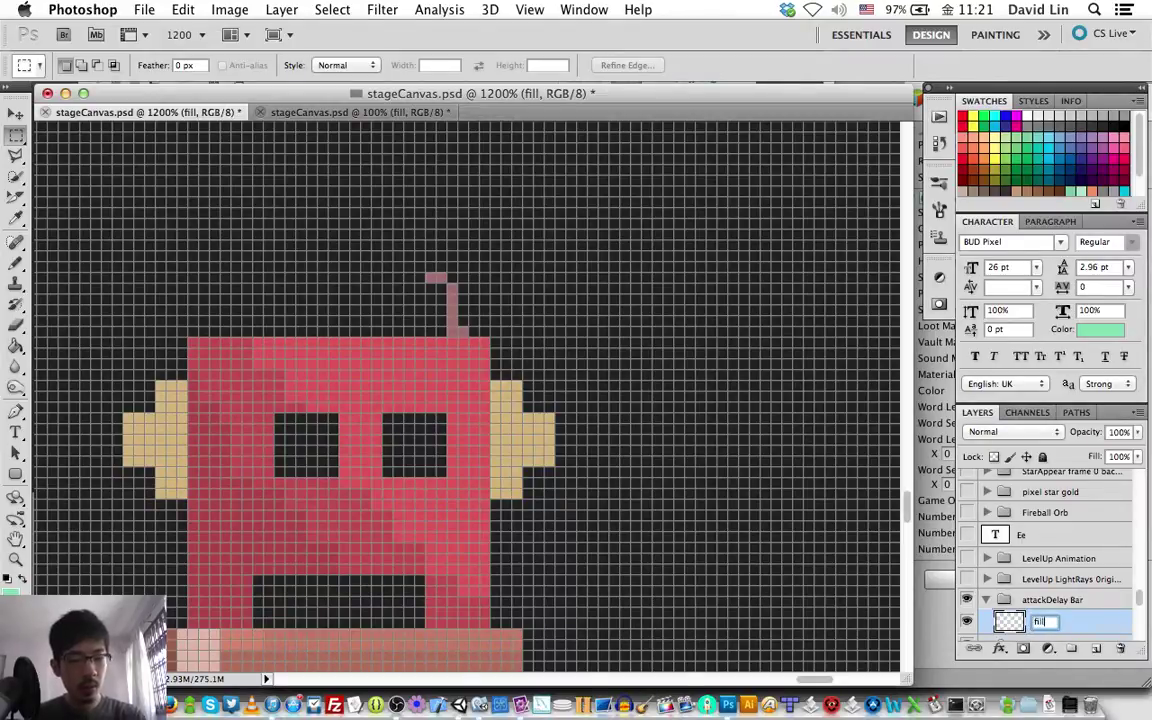
text(plpixel)
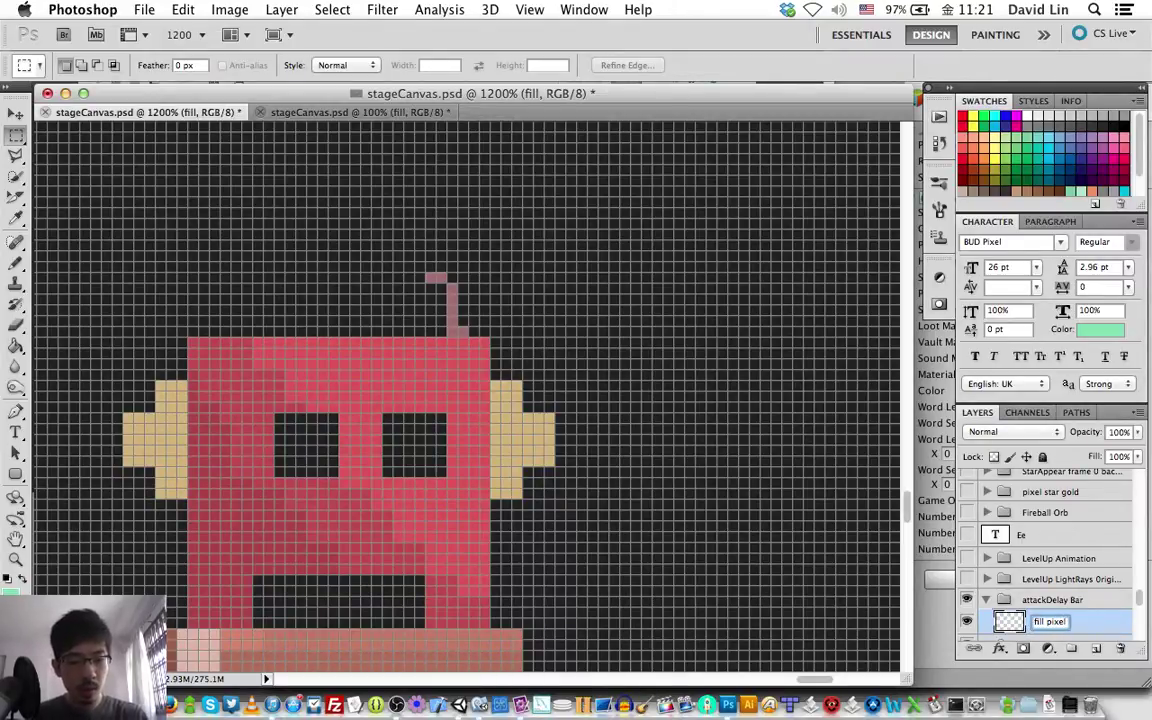
text(s)
key(Return)
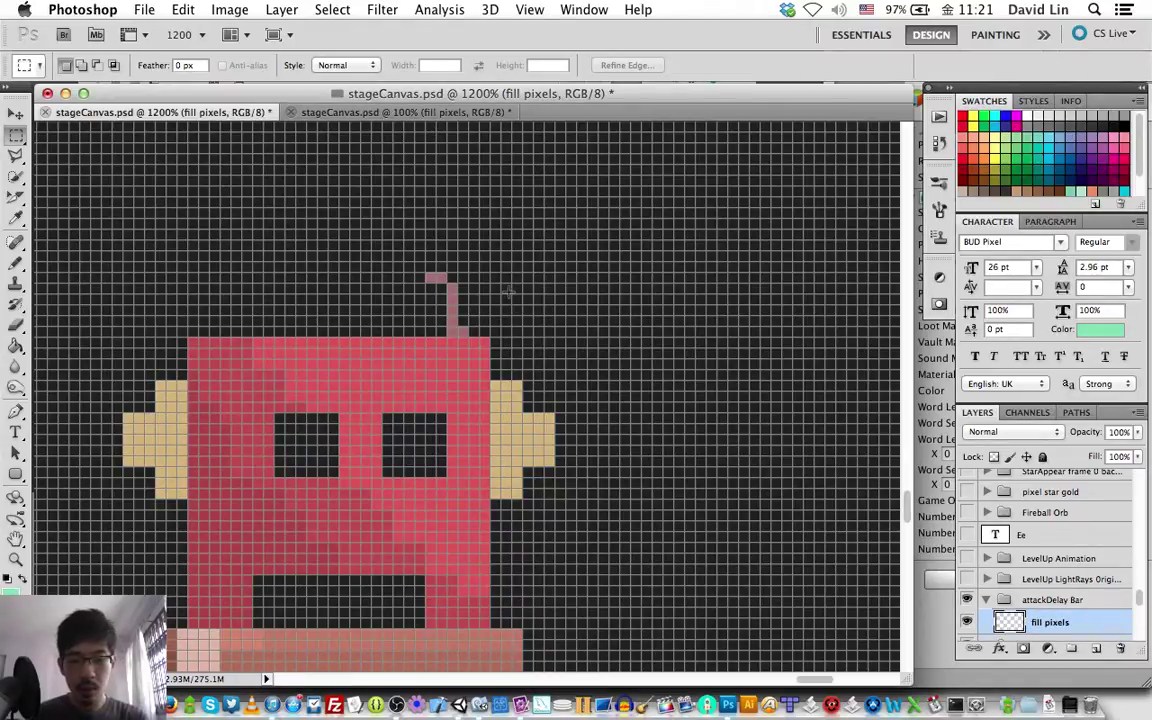
key(b)
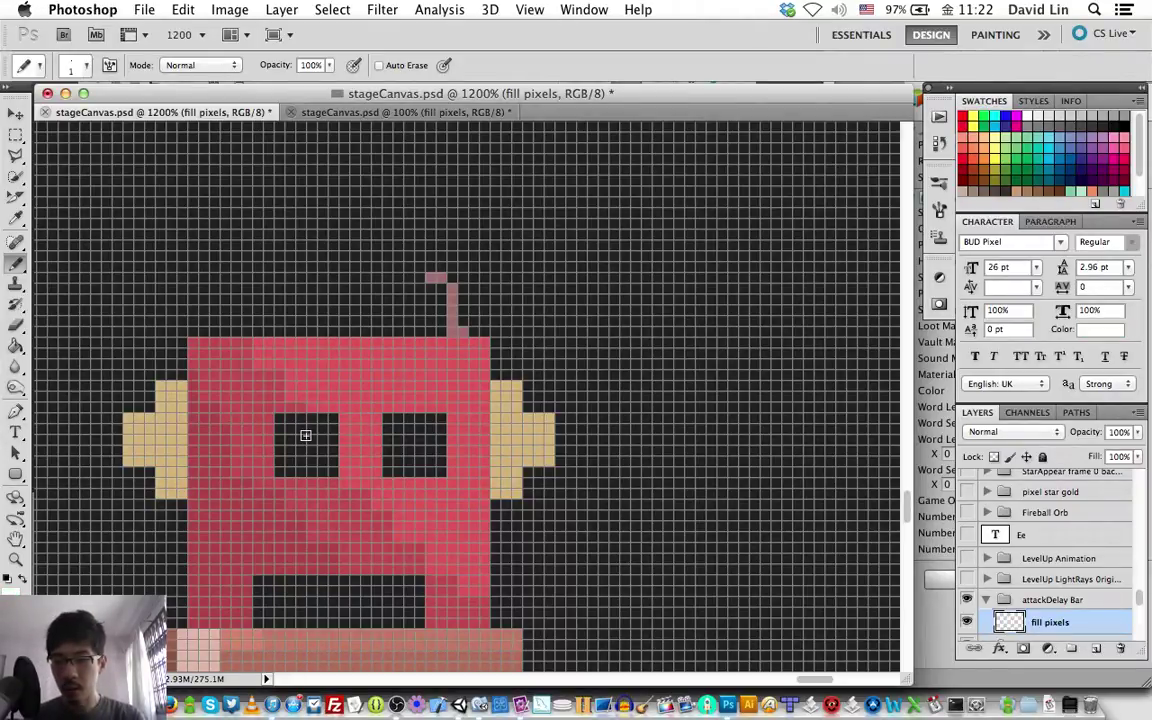
- Sample the red of the character's face as the foreground colour
key(i)
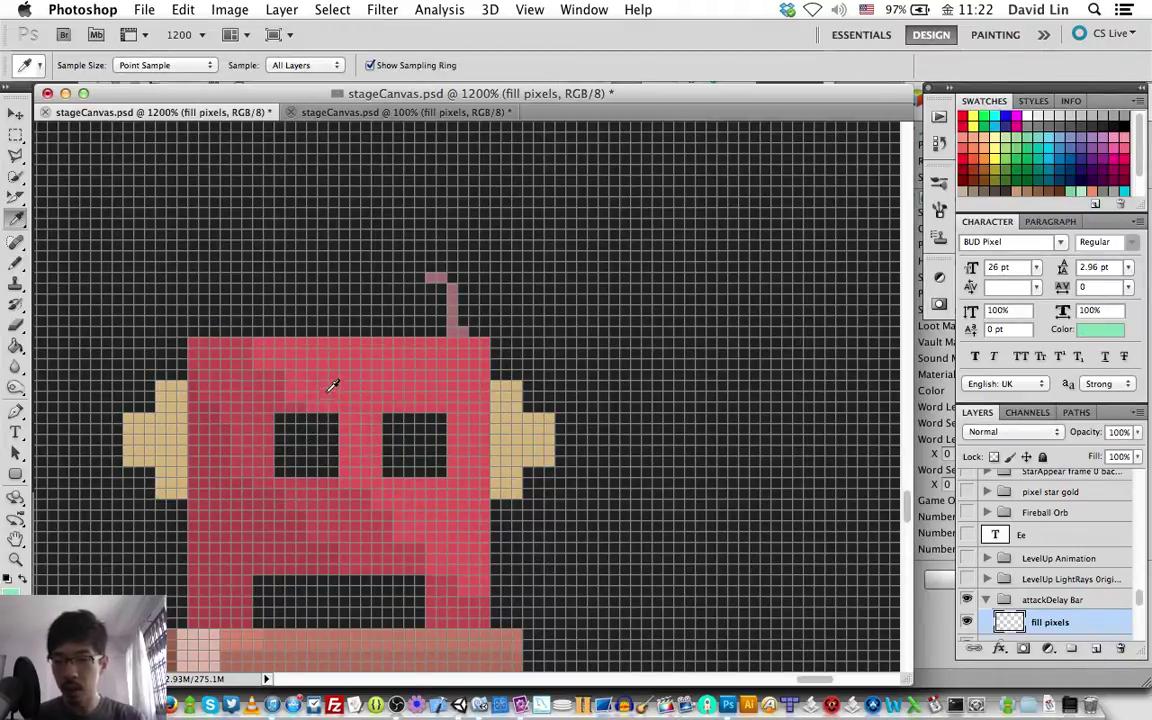
click(342, 378)
key(b)
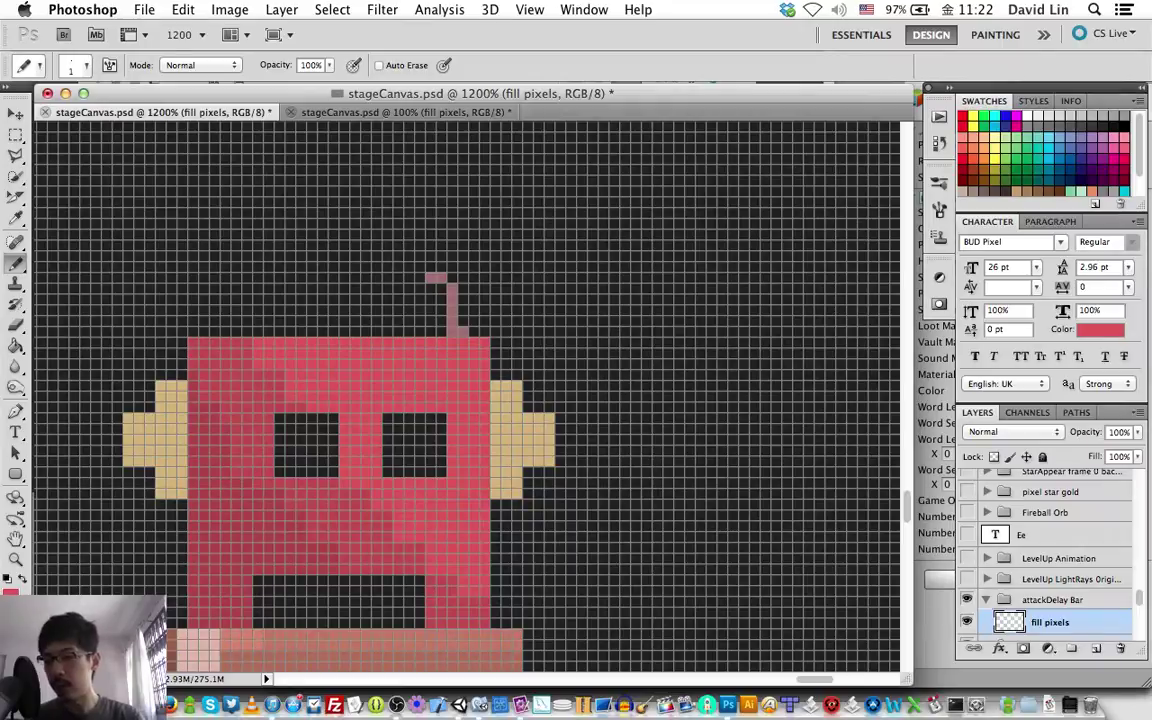
- Adjust the foreground colour to the deeper red #d33047 in the Color Picker
click(12, 591)
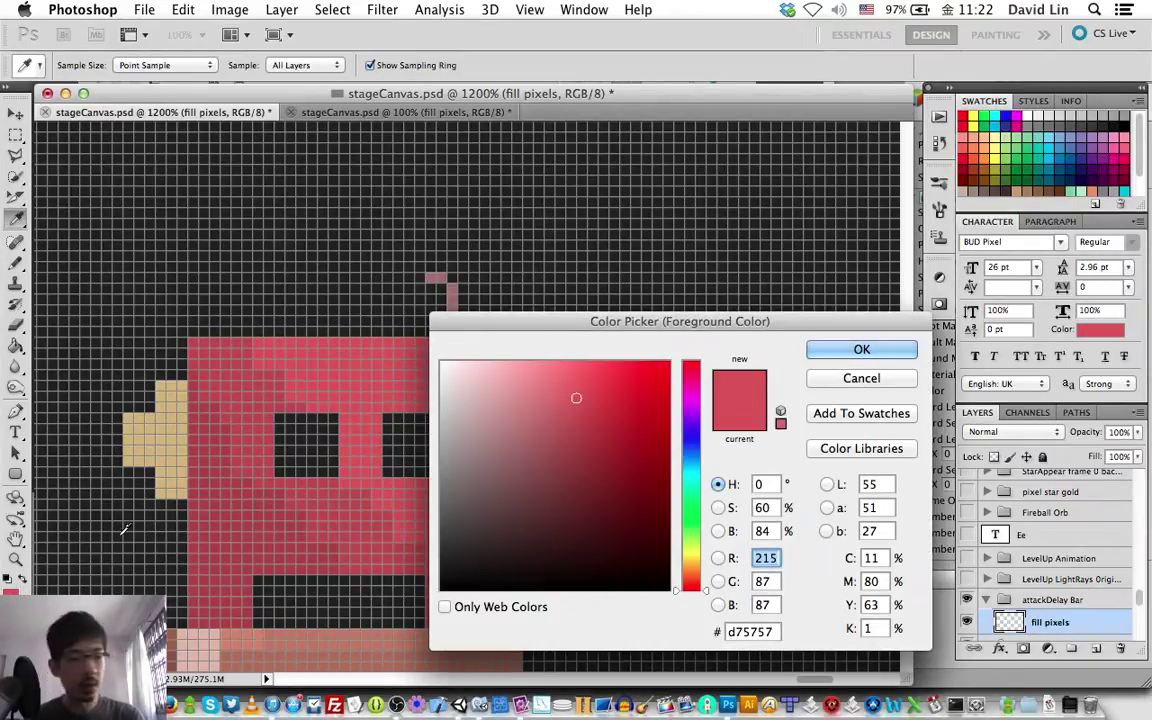
click(533, 376)
click(597, 376)
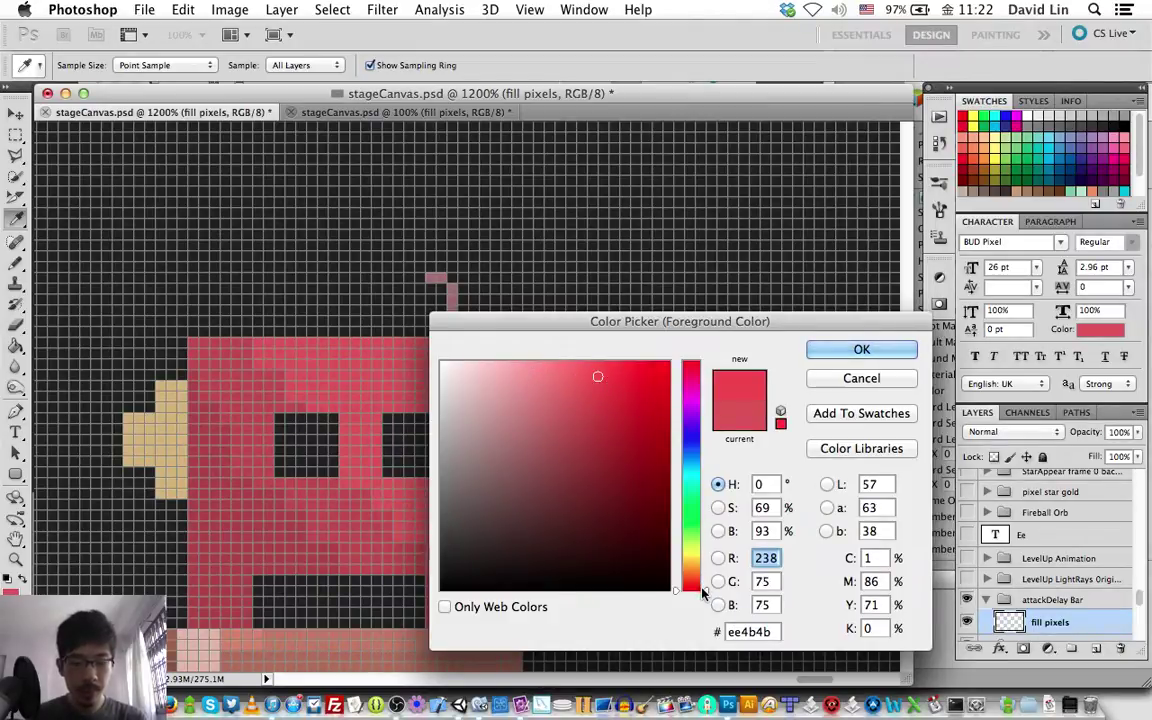
click(692, 368)
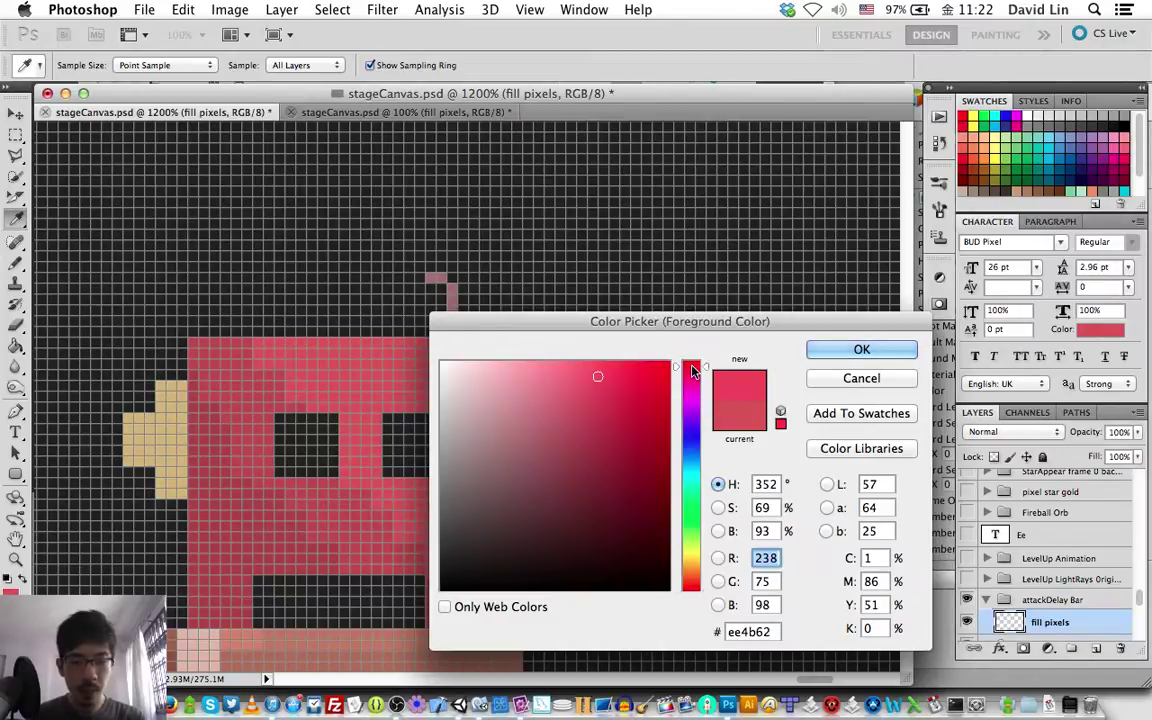
click(652, 367)
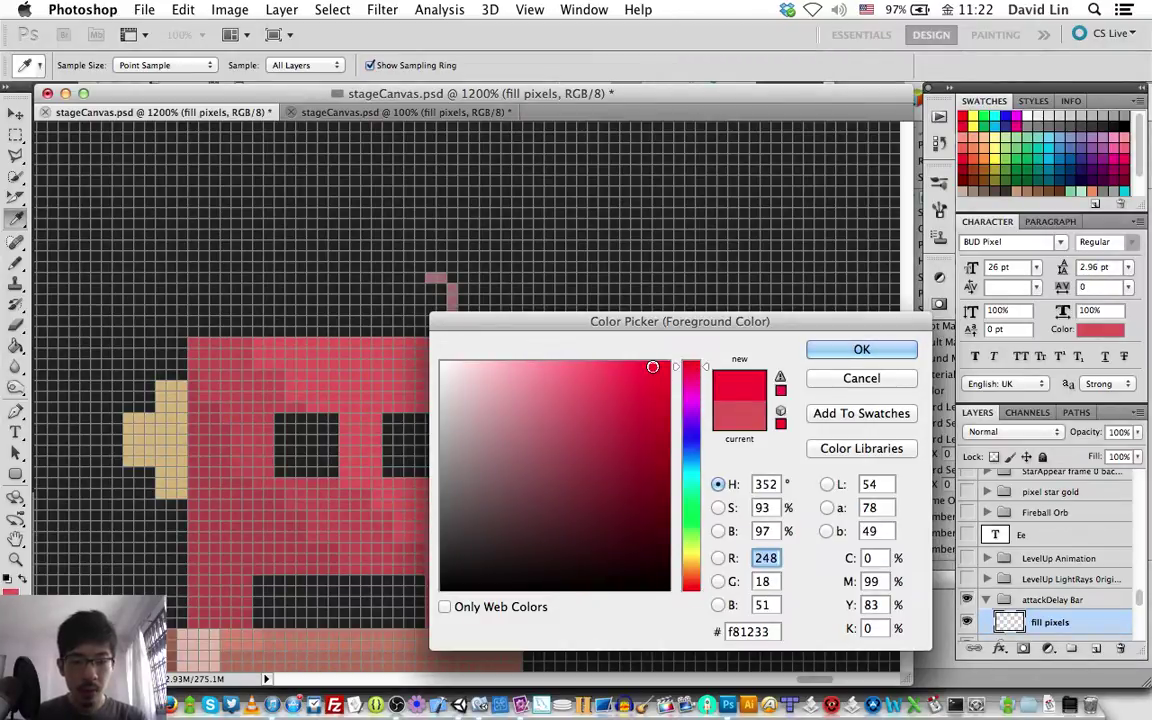
click(640, 383)
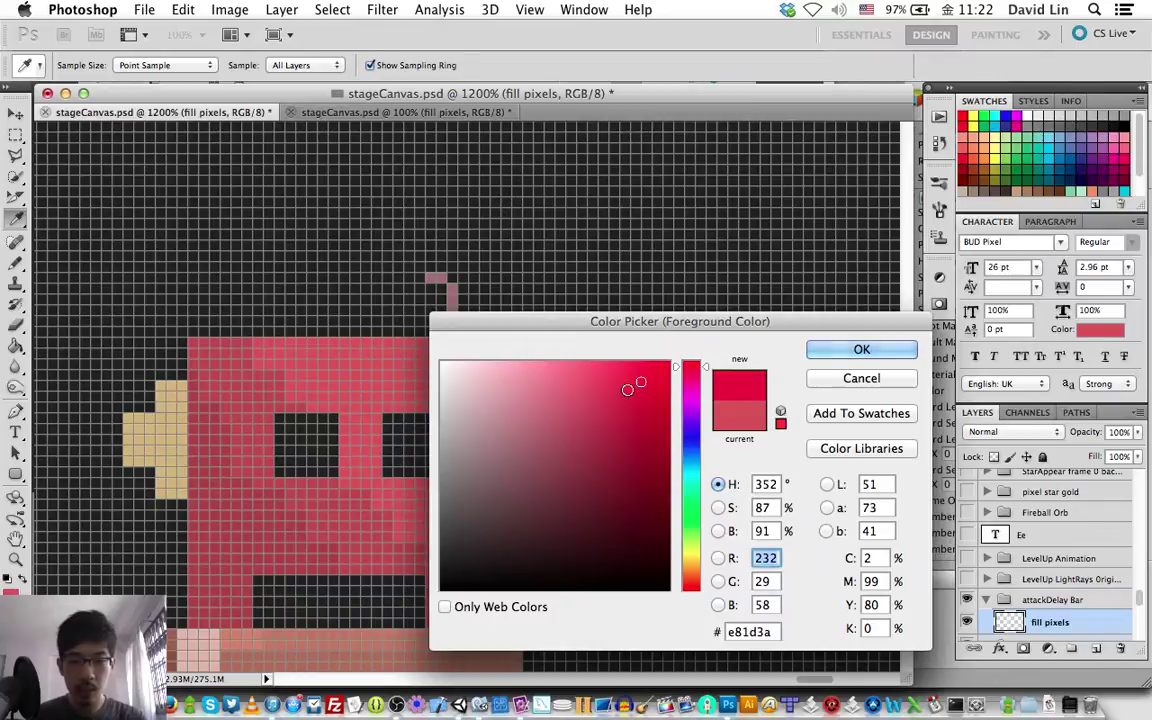
click(616, 401)
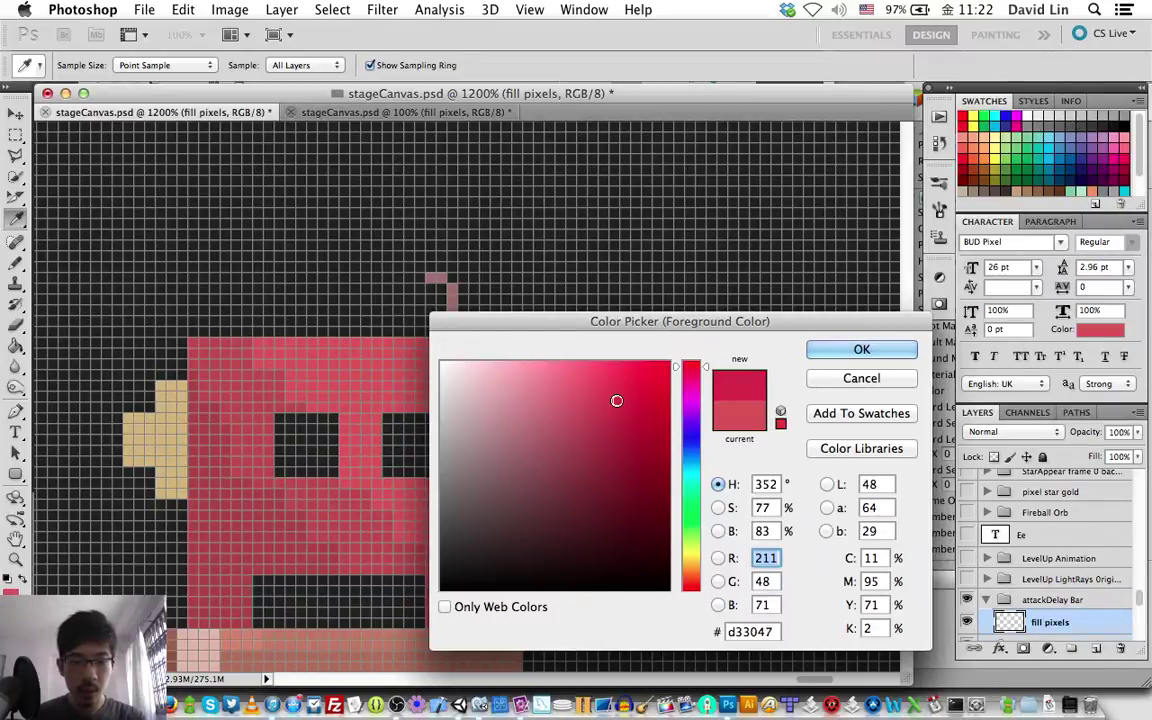
key(Return)
key(b)
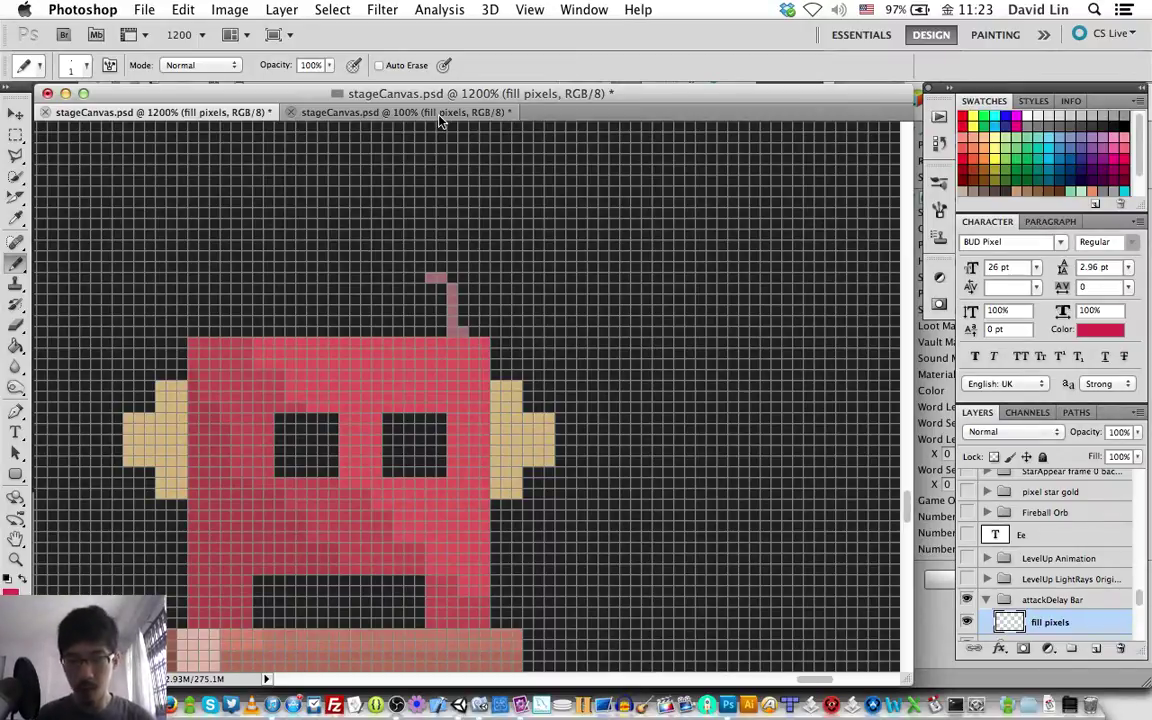
- Float the stage canvas in its own window, zoomed to 1200% on the robot
key(v)
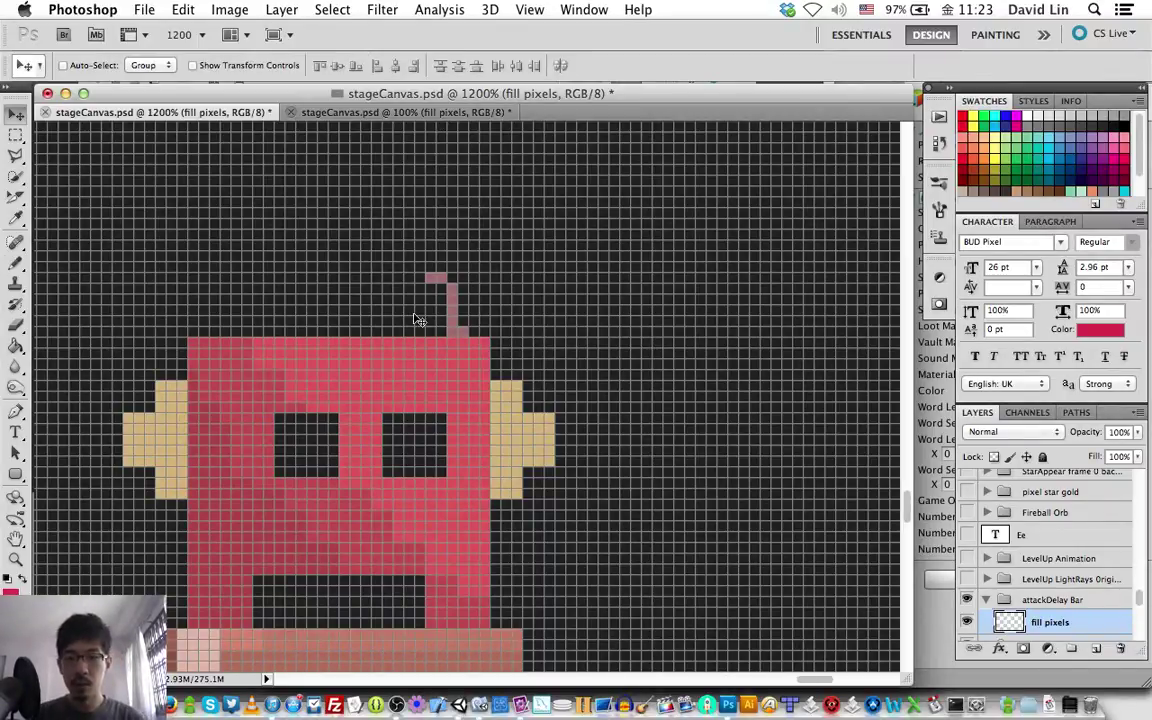
mouse_move(466, 112)
mouse_down()
mouse_move(513, 97)
mouse_move(335, 93)
mouse_up()
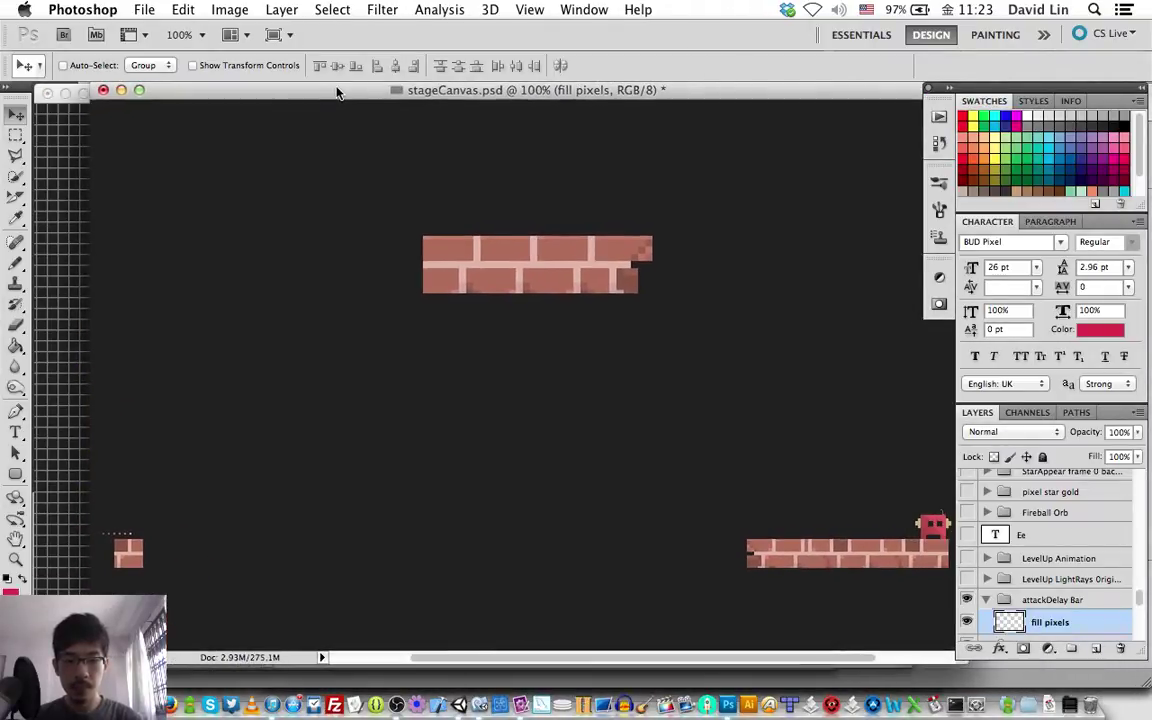
key(ctrl+plus)
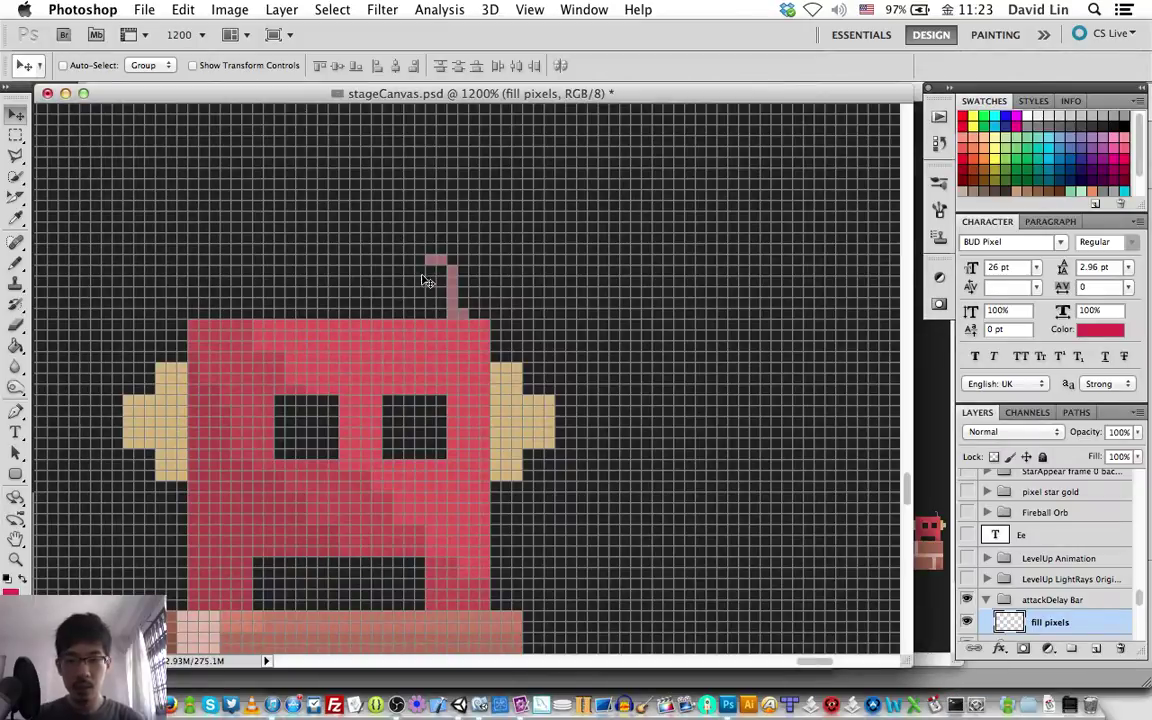
drag(563, 98, 536, 97)
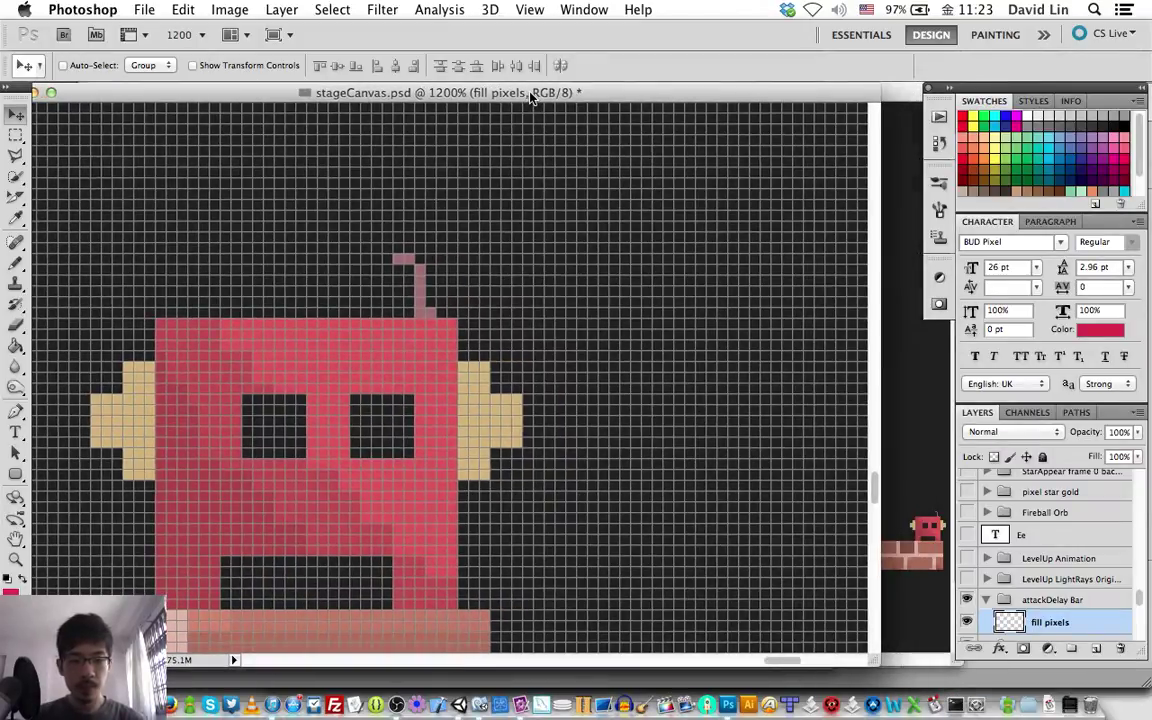
key(ctrl+1)
drag(895, 98, 877, 98)
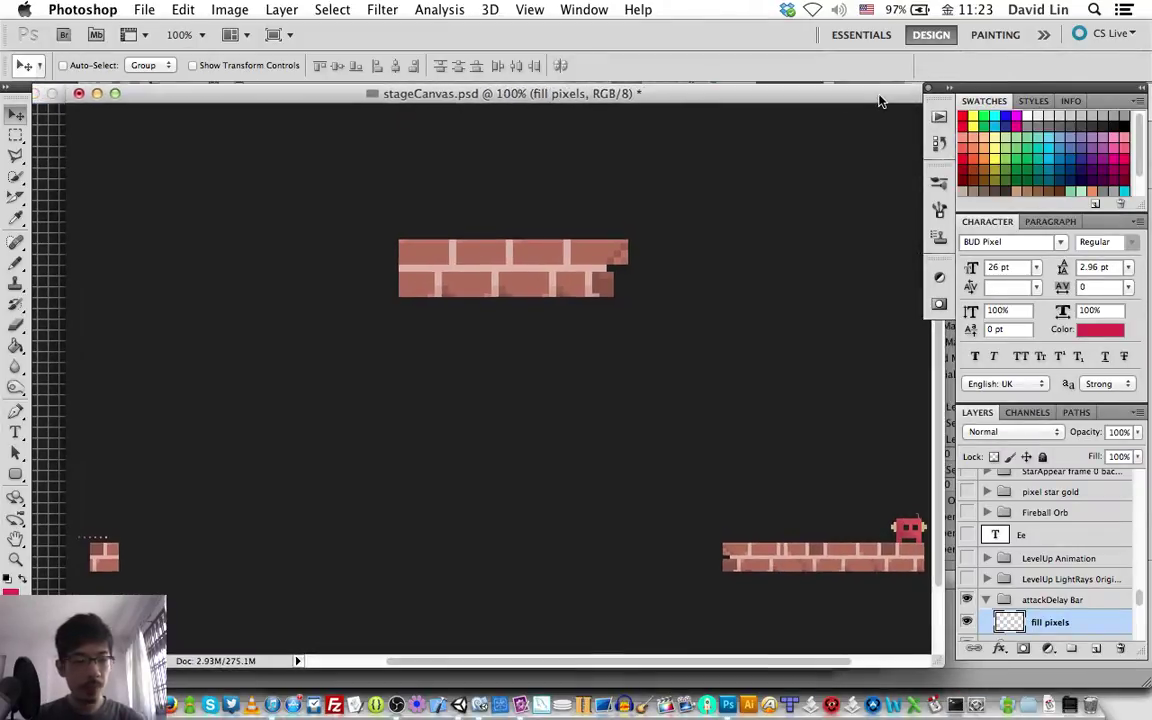
key(ctrl+plus)
drag(565, 93, 530, 93)
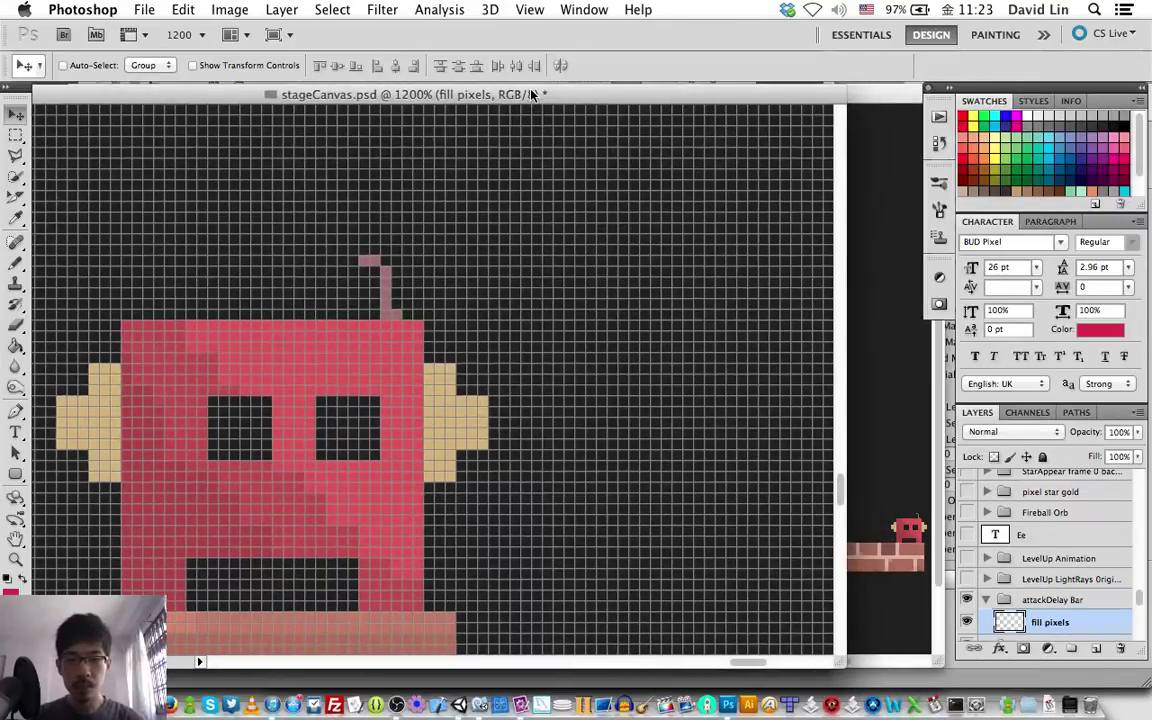
scroll(419, 303, up, 3)
scroll(419, 303, left, 3)
scroll(434, 298, up, 1)
scroll(434, 298, left, 1)
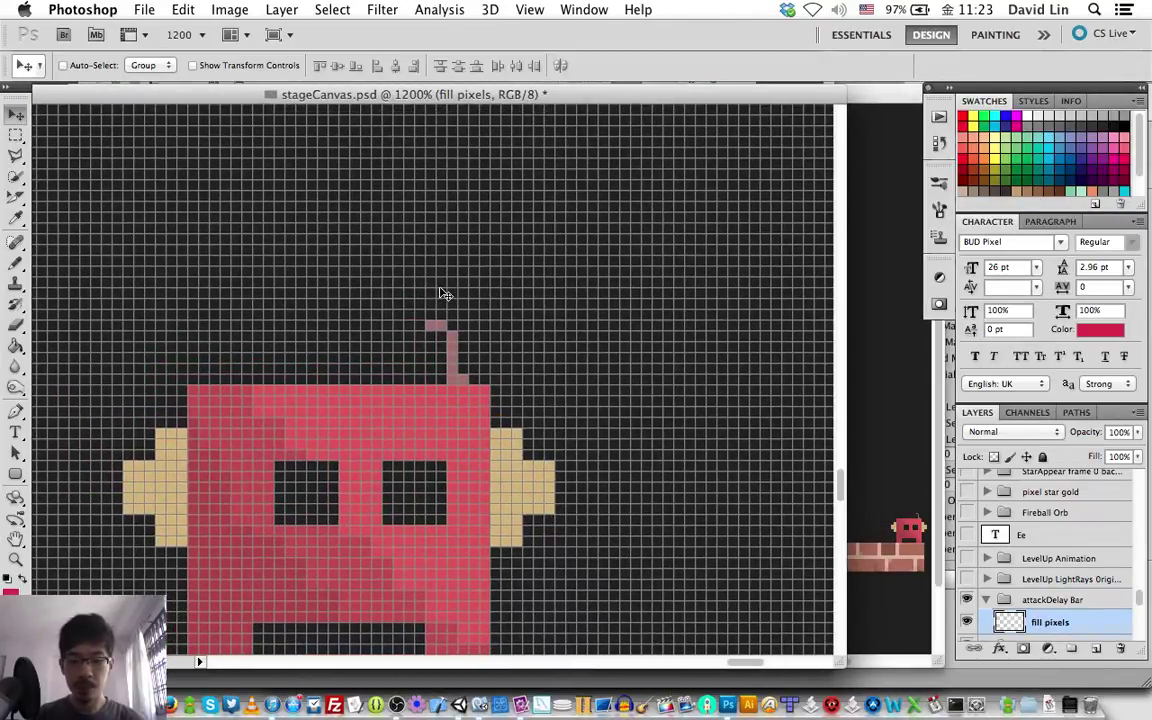
- Draw a red rectangle outline above the robot's head and fill it red
key(b)
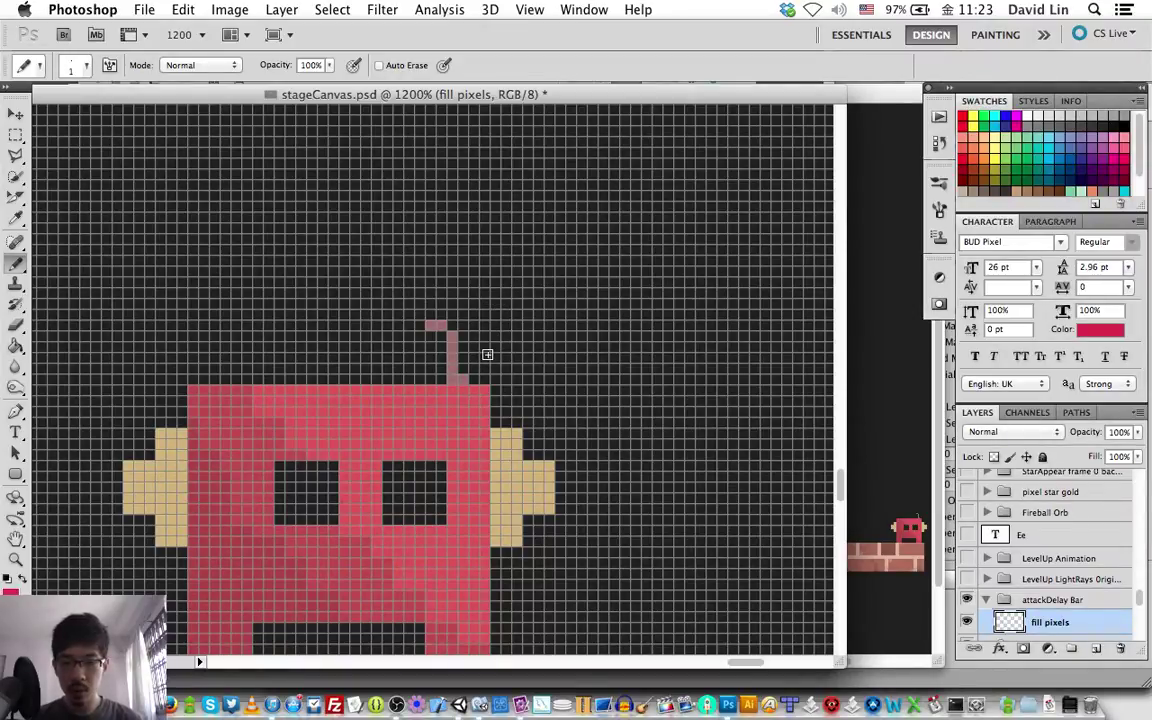
drag(487, 354, 484, 324)
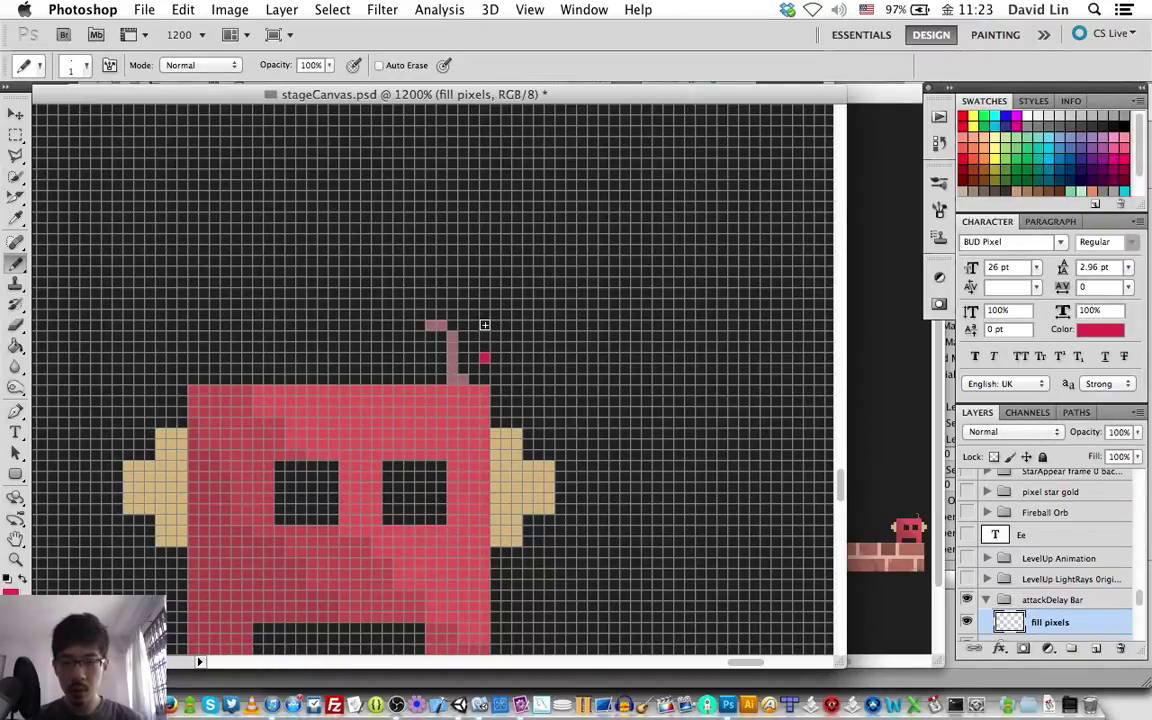
shift+click(192, 326)
shift+click(193, 358)
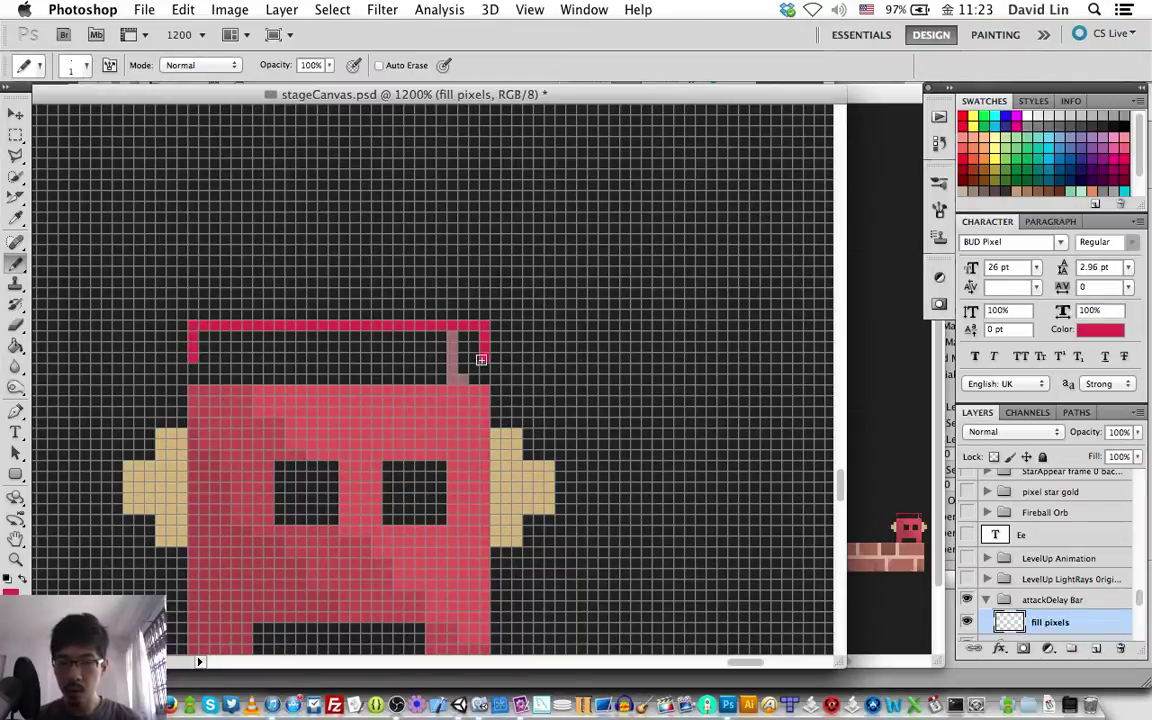
shift+click(481, 359)
key(g)
click(363, 331)
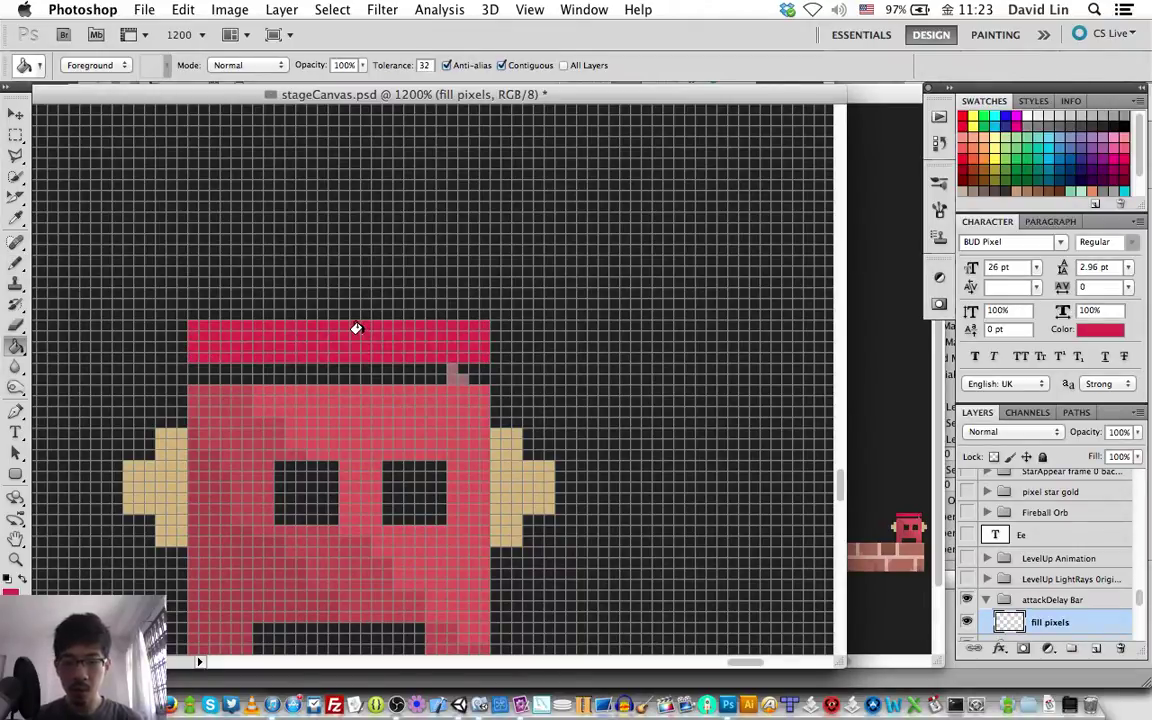
key(b)
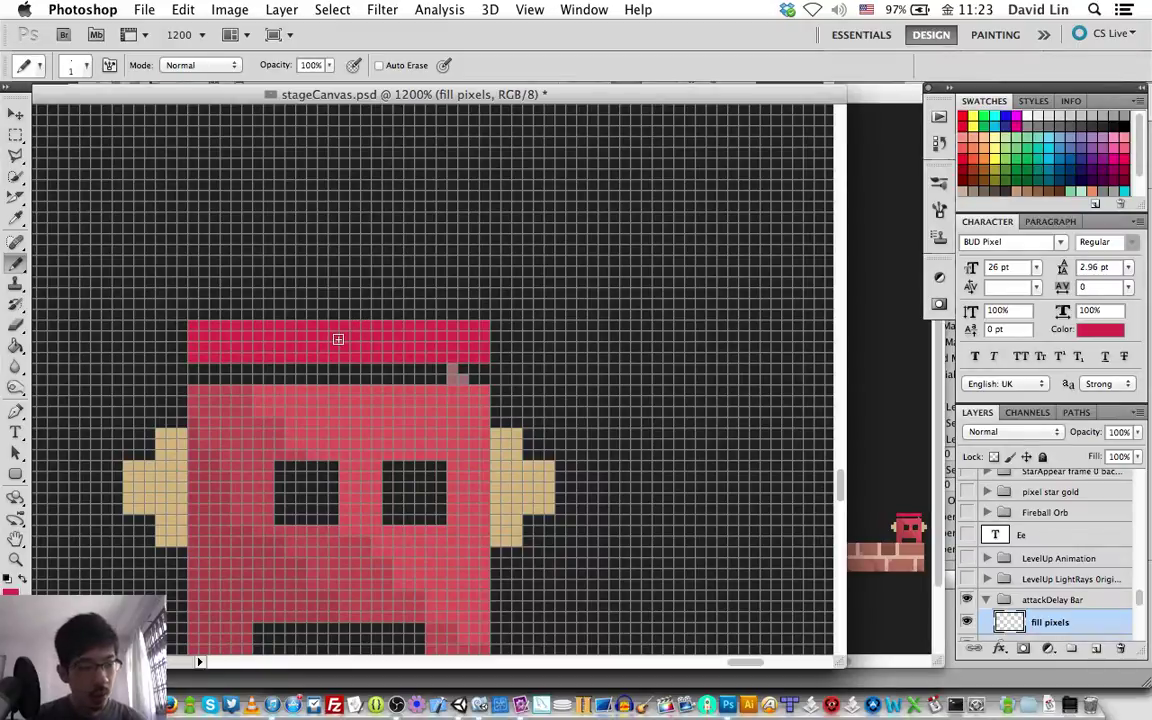
- Shift the trial bar up, erase its top-left corner pixel, then delete the fill pixels layer
key(v)
key(Up)
key(Up)
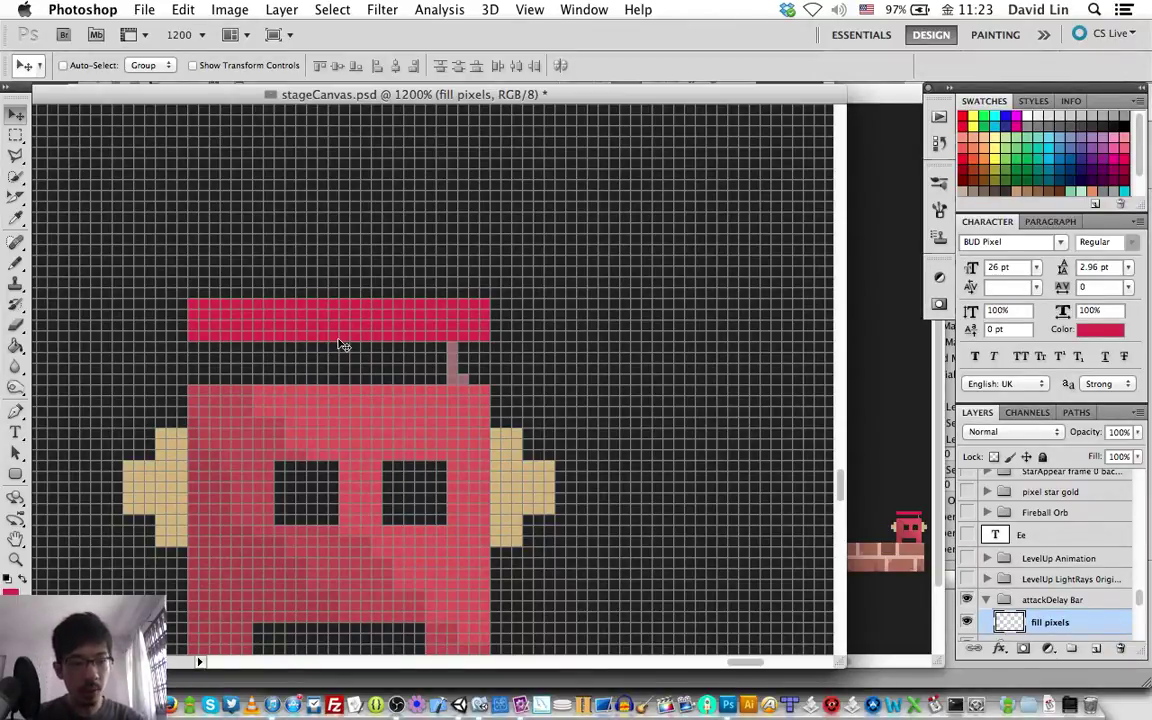
key(e)
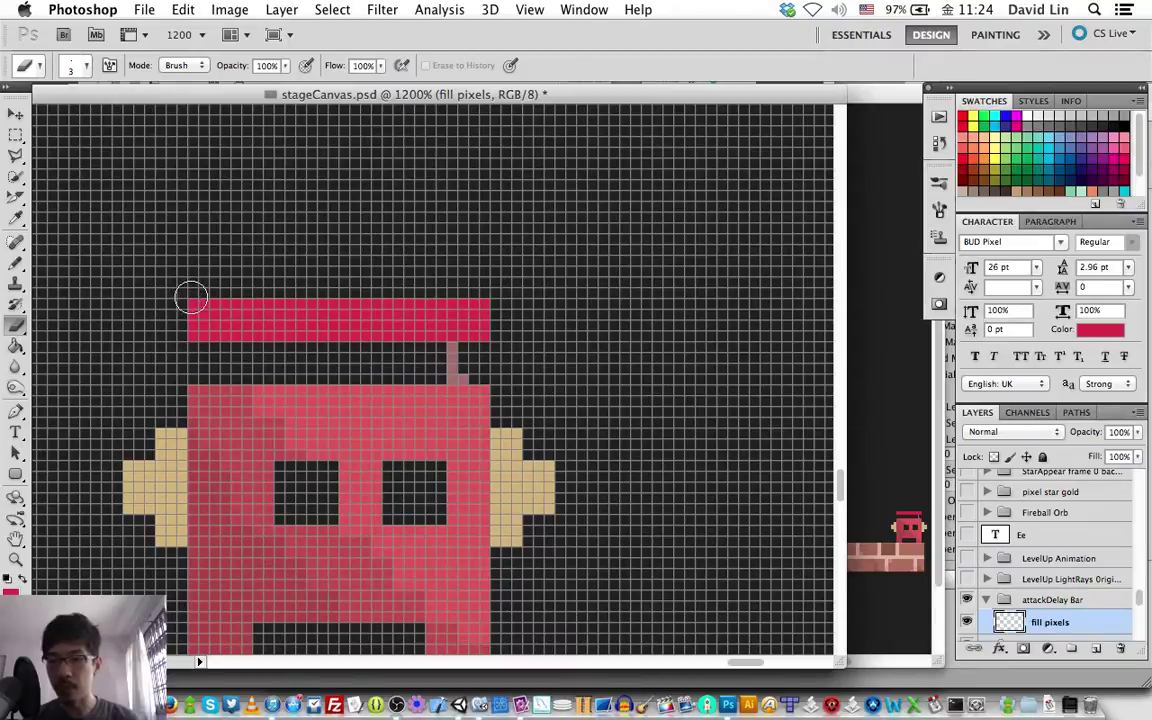
click(192, 302)
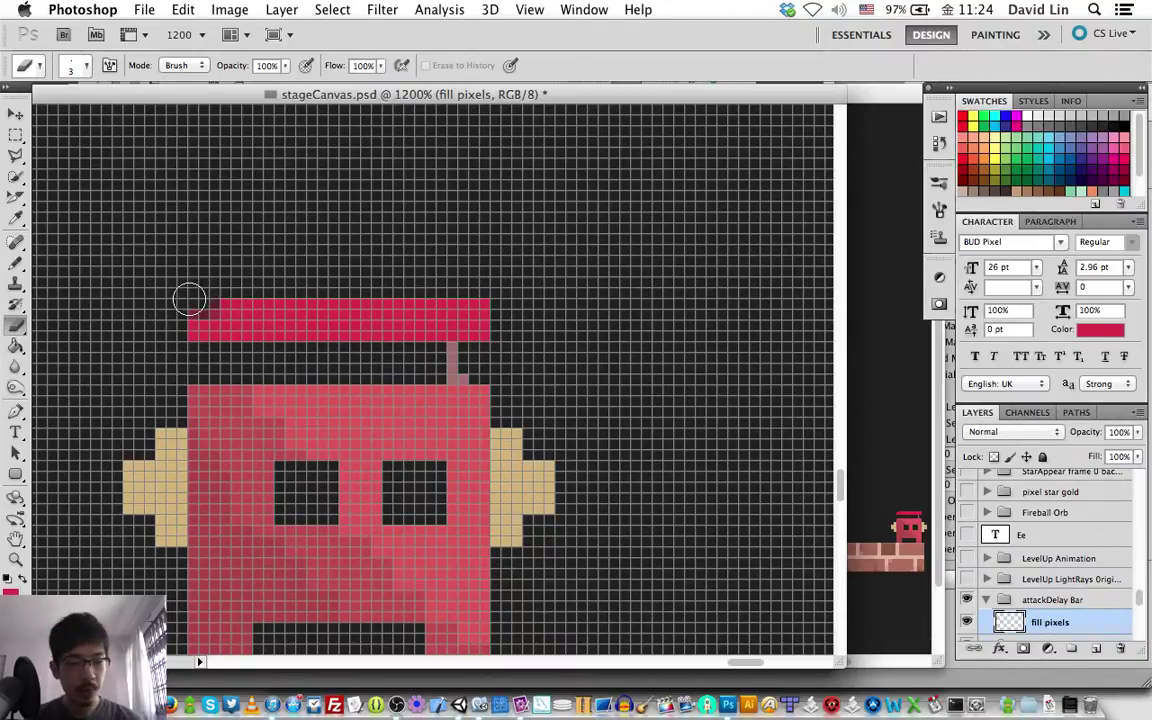
key(BackSpace)
- Create a new layer named 'bar pixels'
key(super+shift+n)
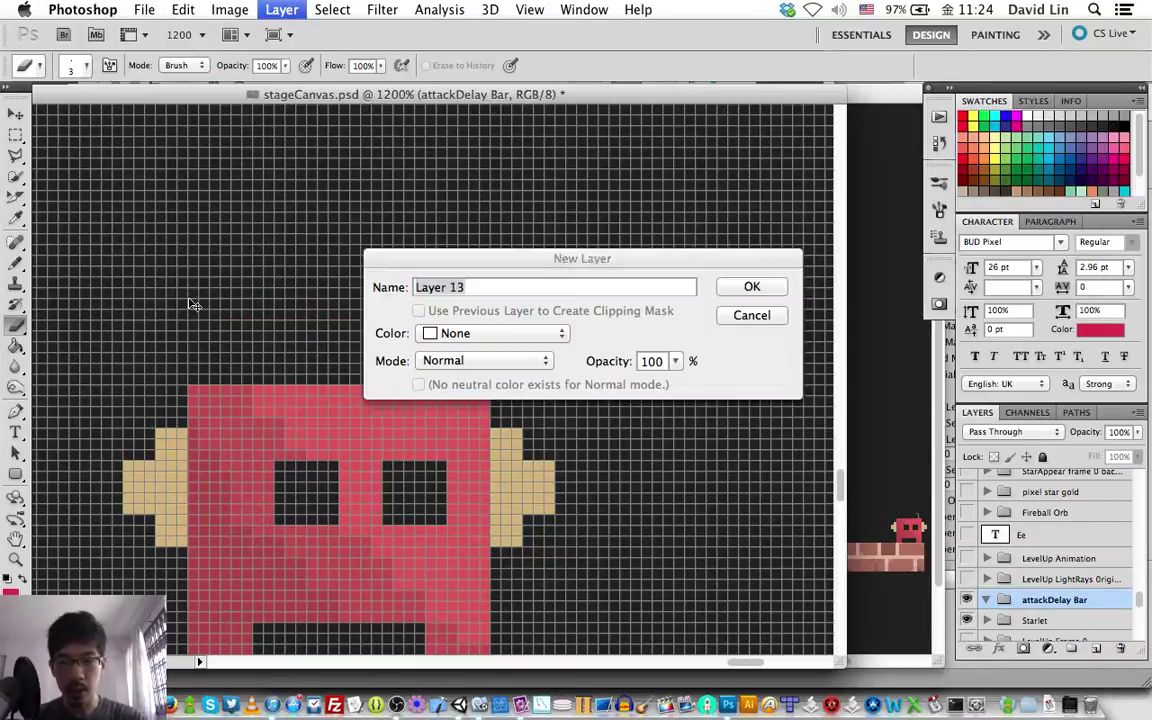
text(bar pixe)
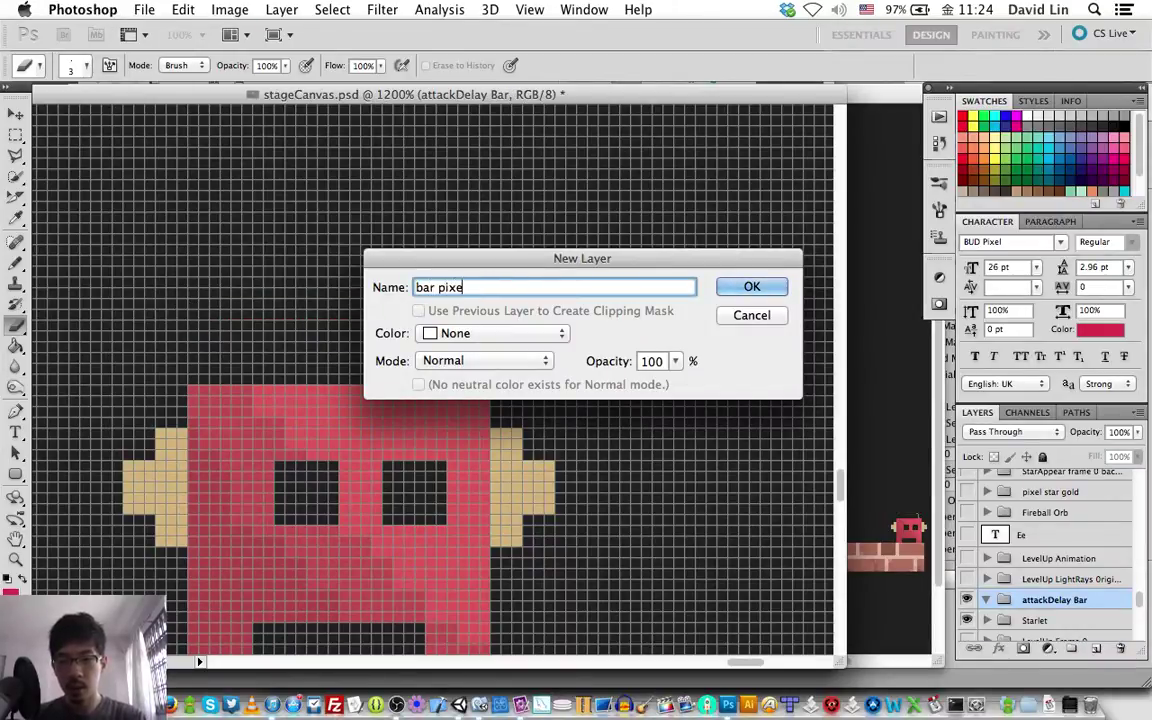
text(ls)
key(Return)
- Draw a two-row red bar above the robot's head with the Pencil
key(b)
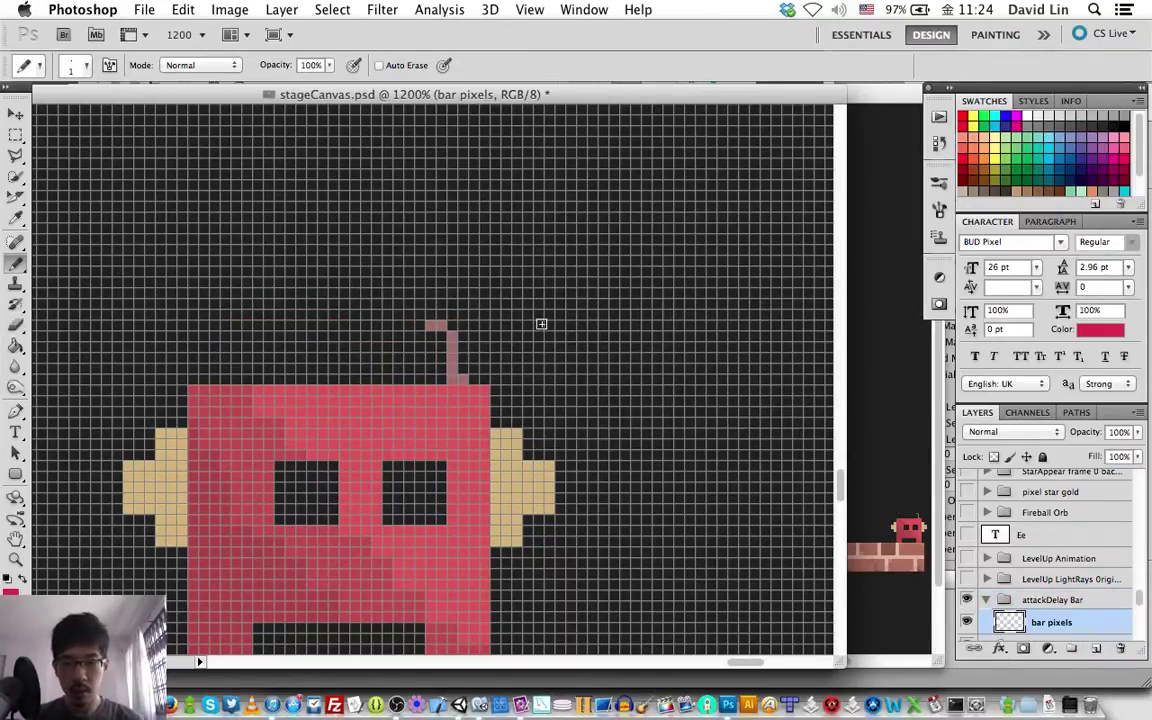
drag(484, 327, 484, 337)
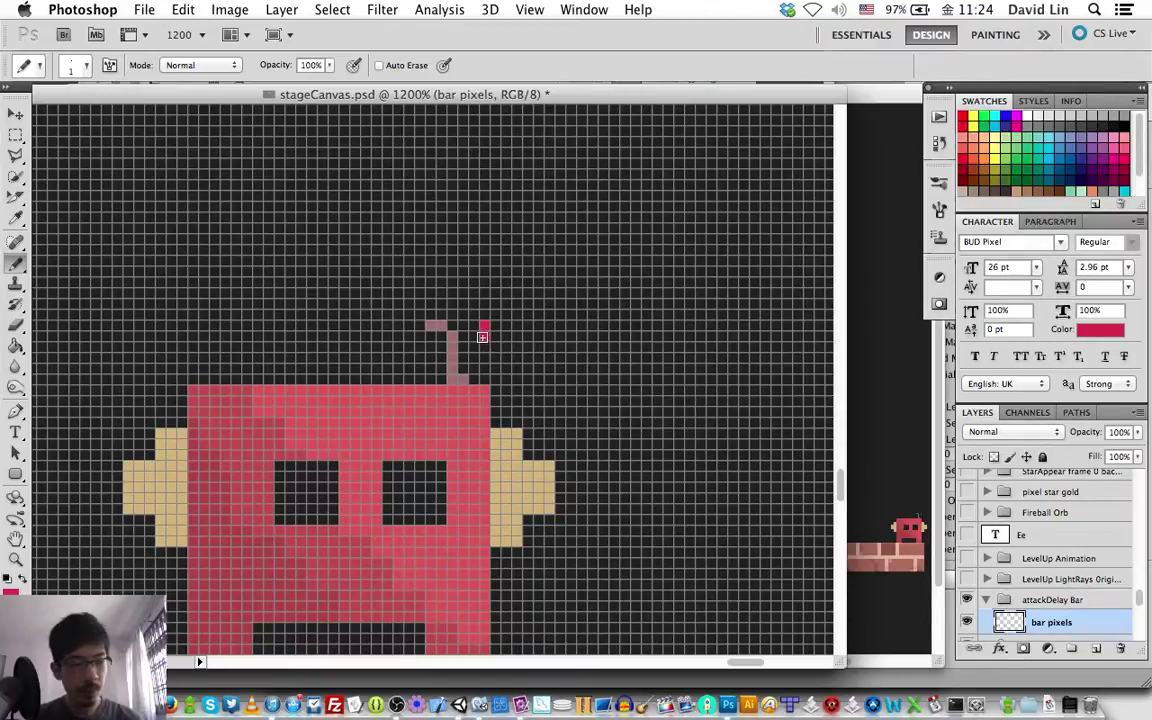
shift+click(198, 334)
click(192, 327)
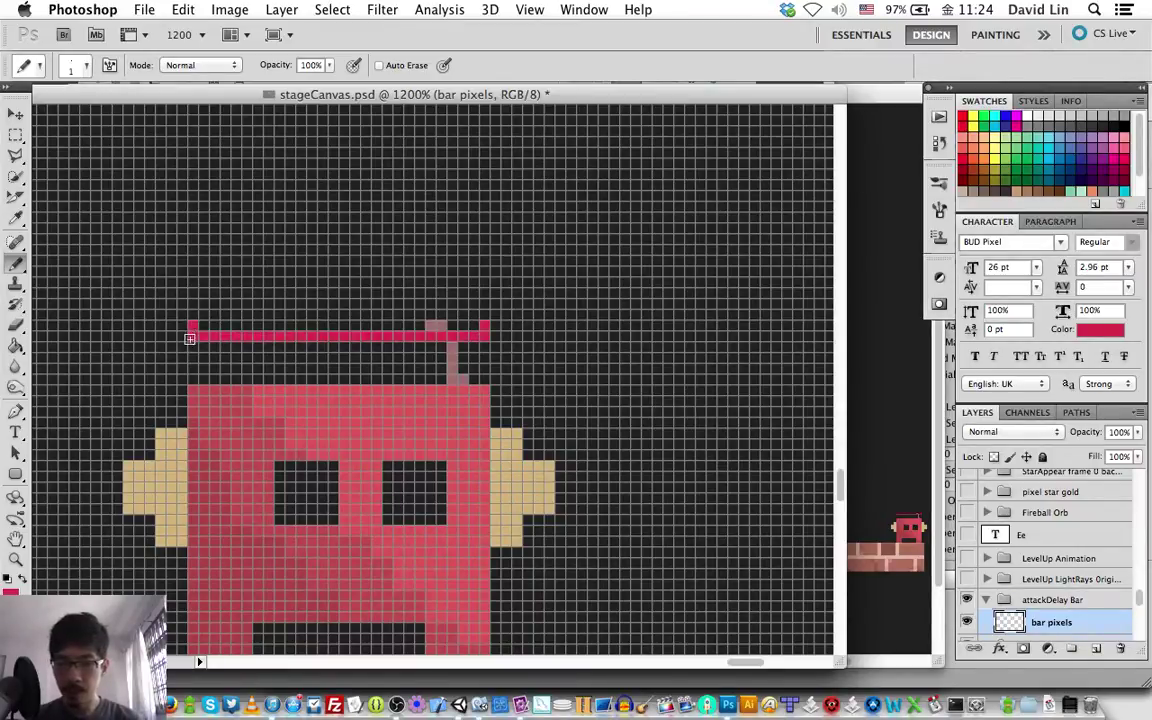
shift+click(484, 327)
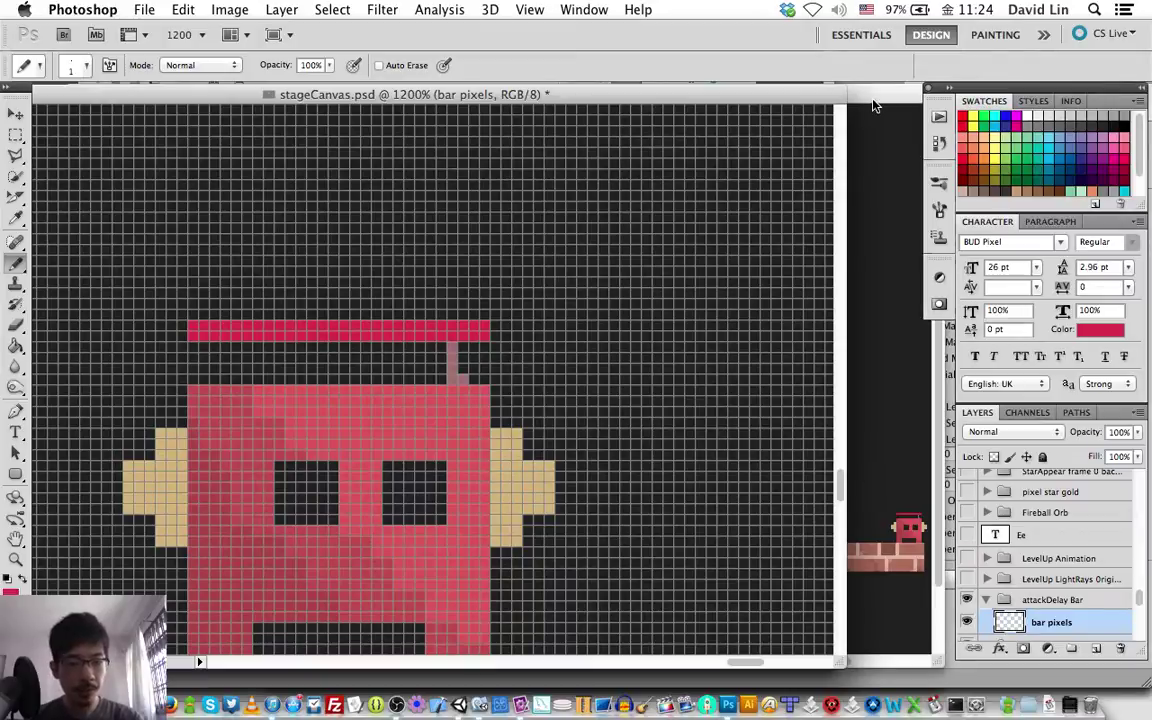
key(super+1)
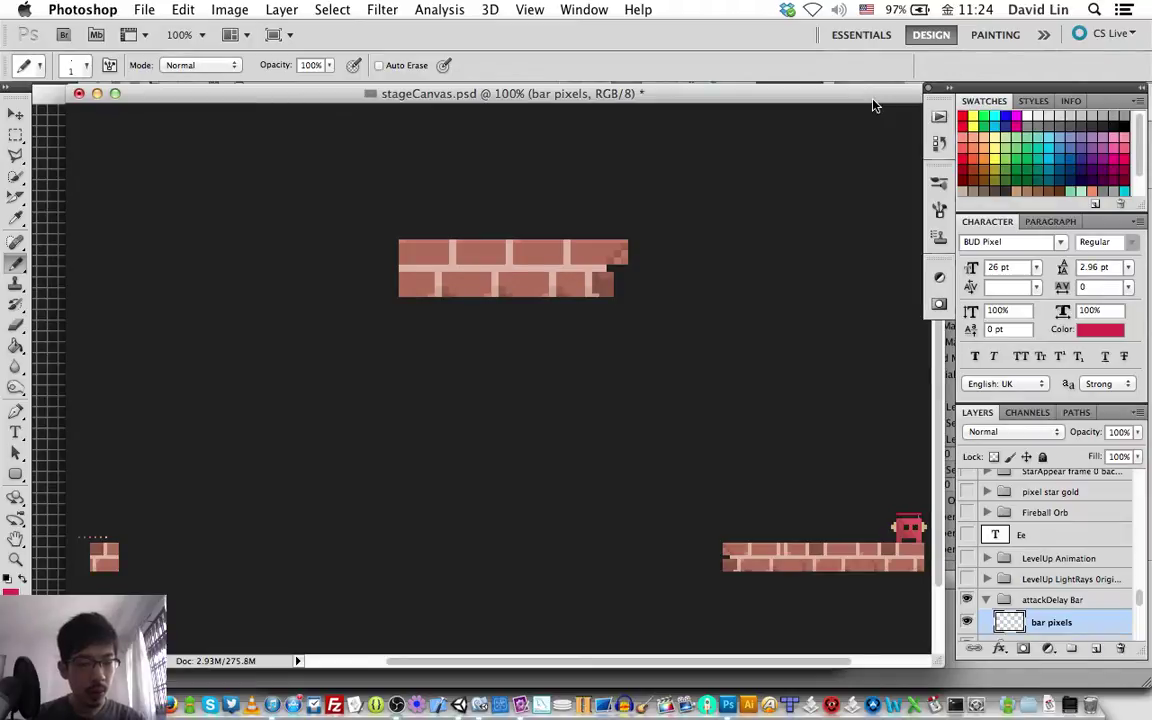
- Add a red row on top of the bar, nudge it just above the head, and save
key(super+plus)
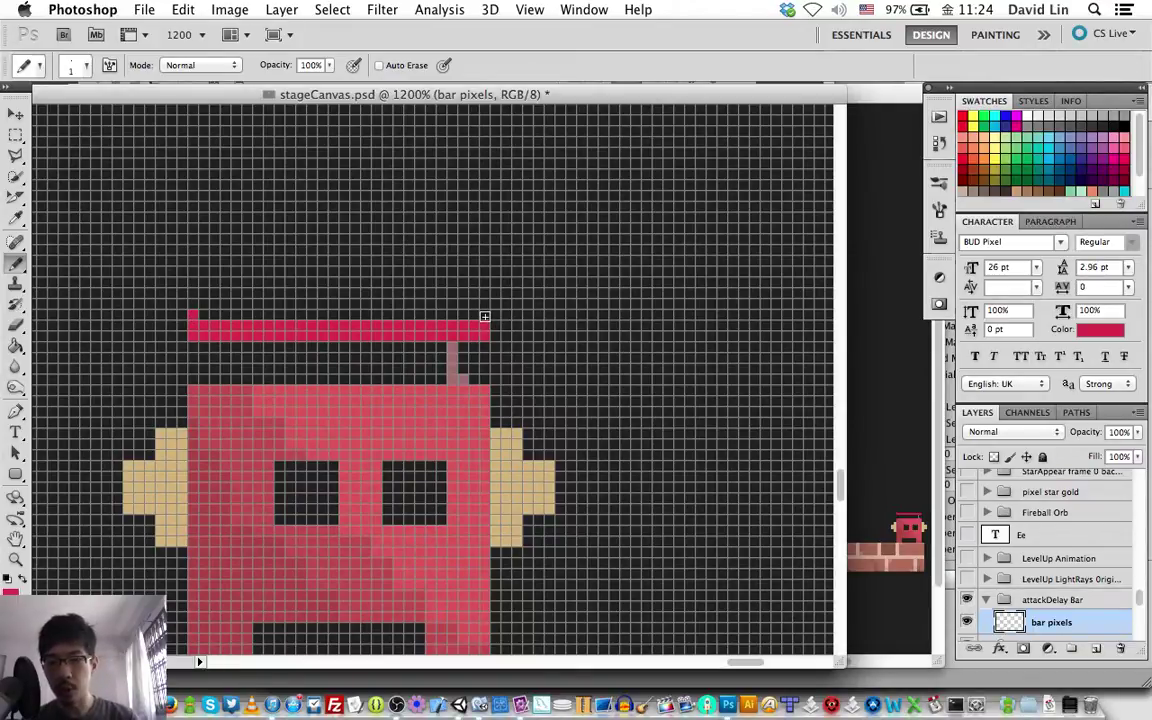
shift+click(484, 315)
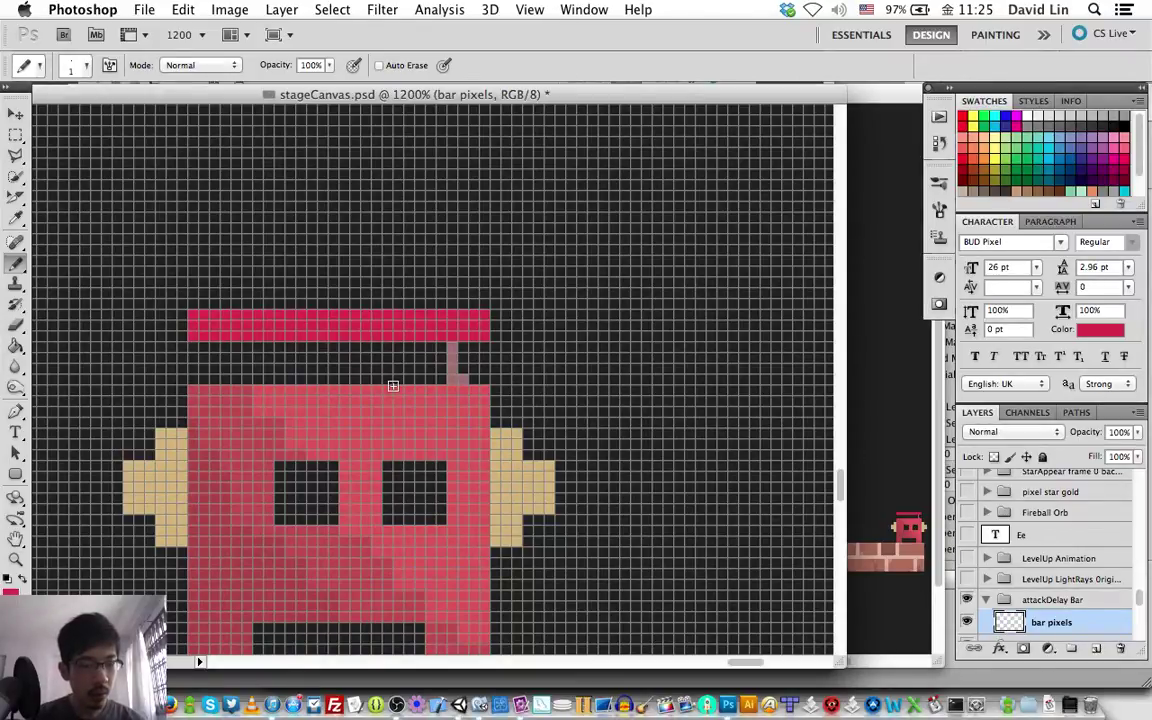
key(v)
key(Down)
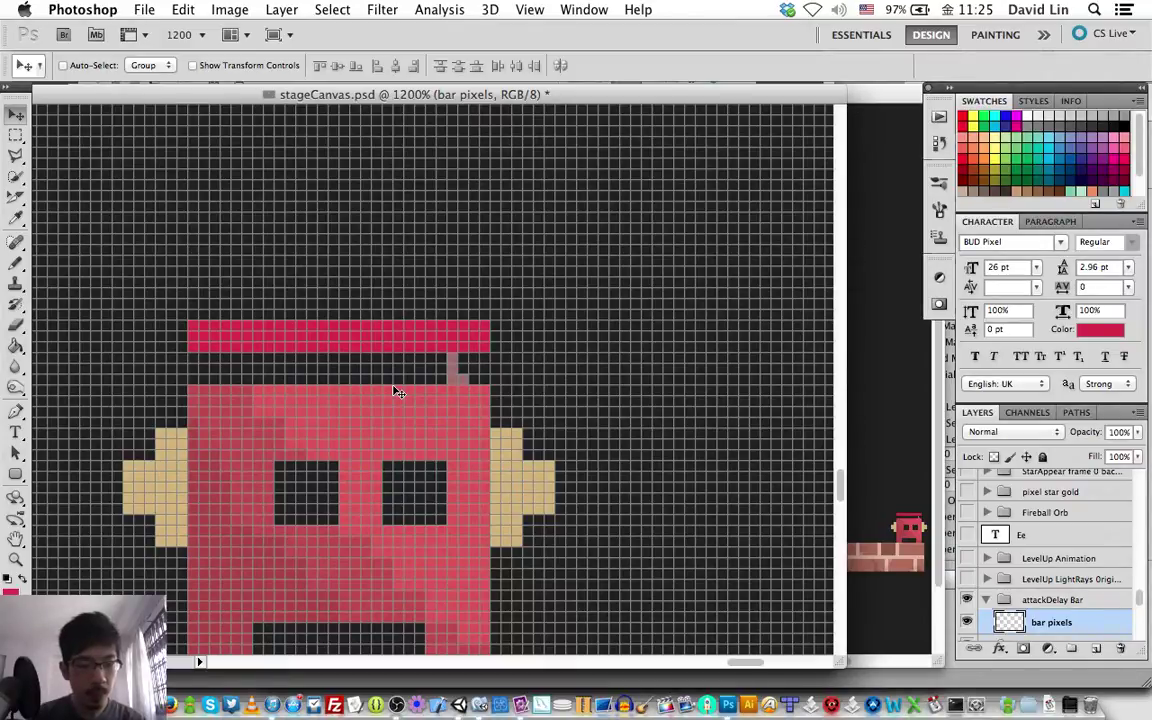
key(Up)
key(Up)
key(Up)
key(Up)
key(Down)
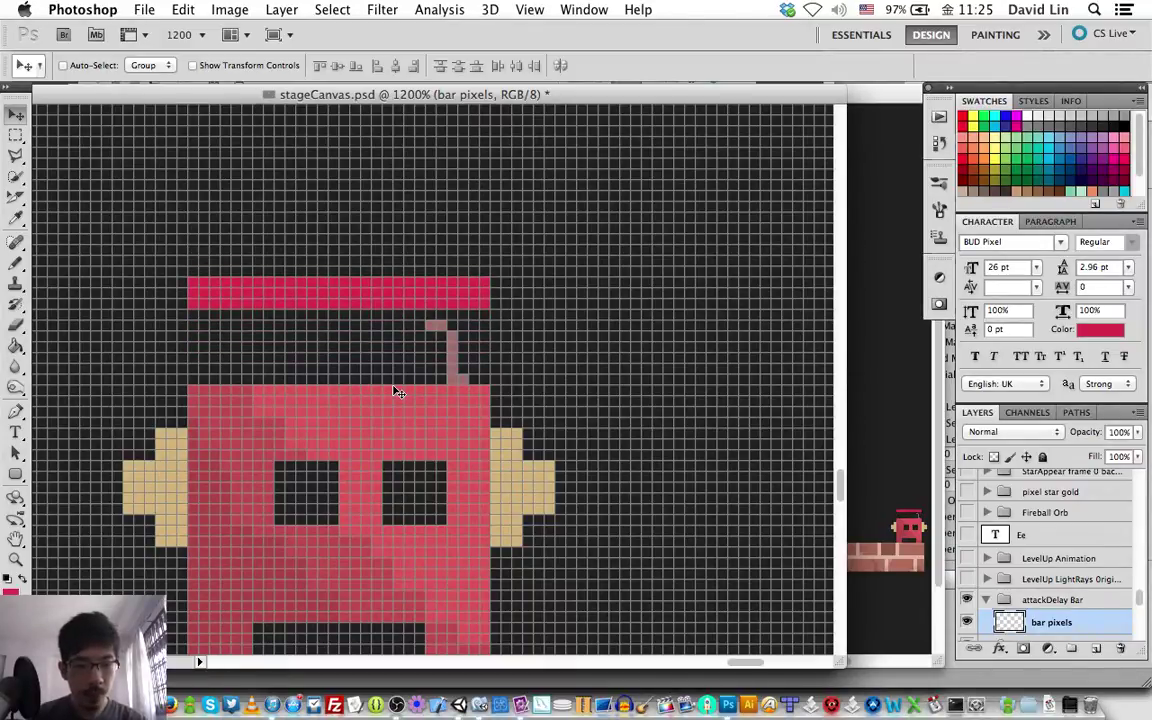
key(Down)
key(Down)
key(Down)
key(Down)
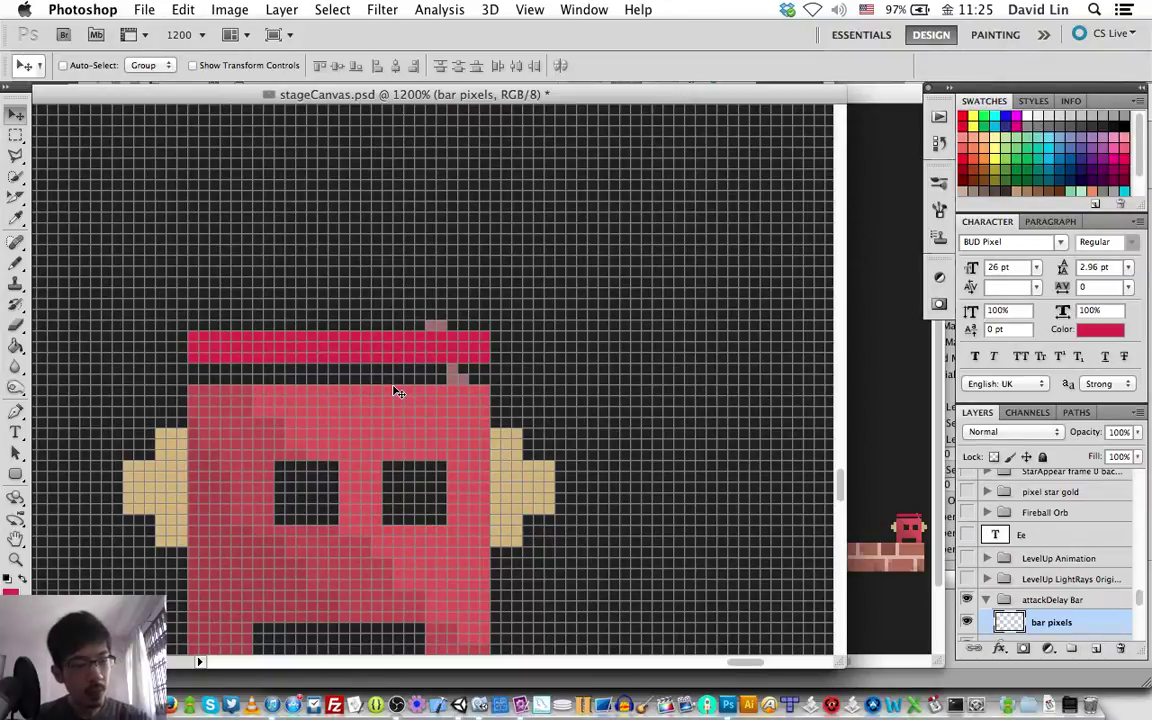
key(super+s)
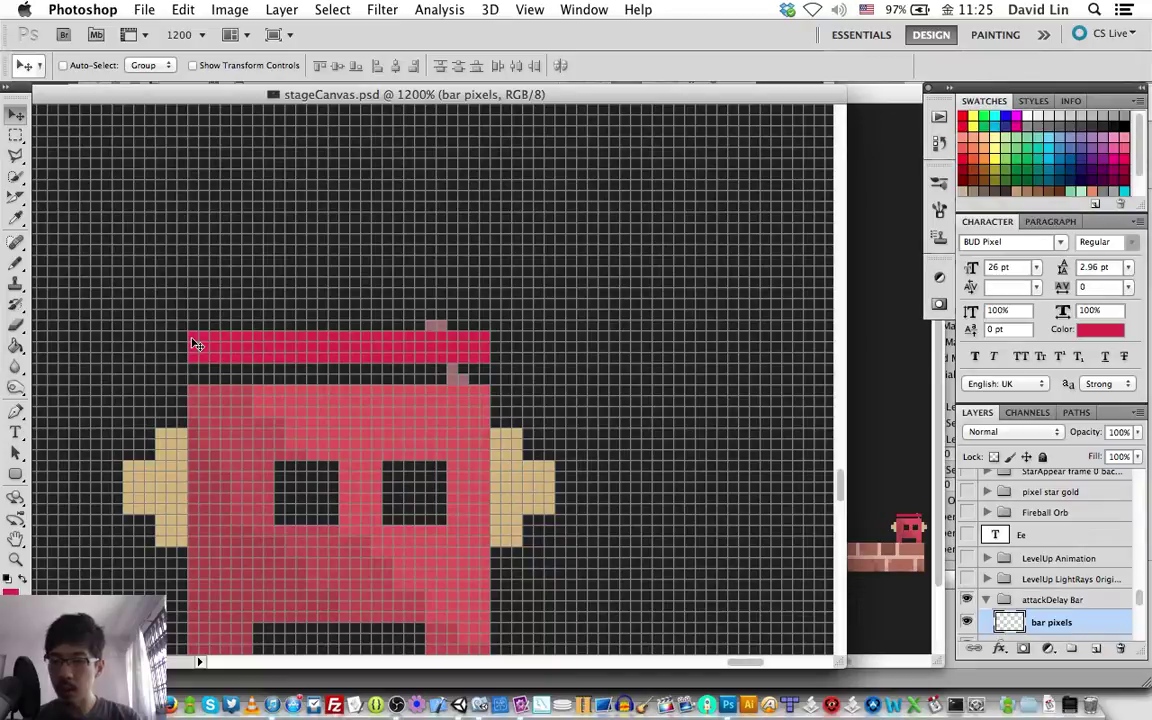
- Add another red row along the bar's top, making it three pixels tall
key(b)
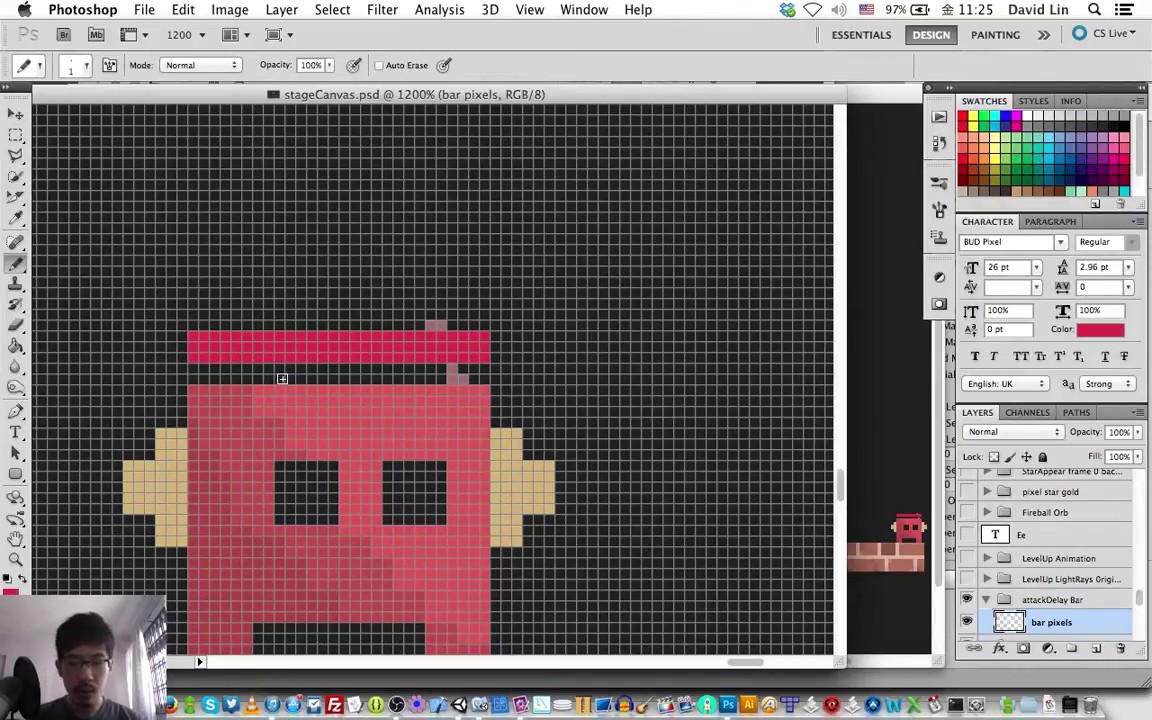
click(191, 326)
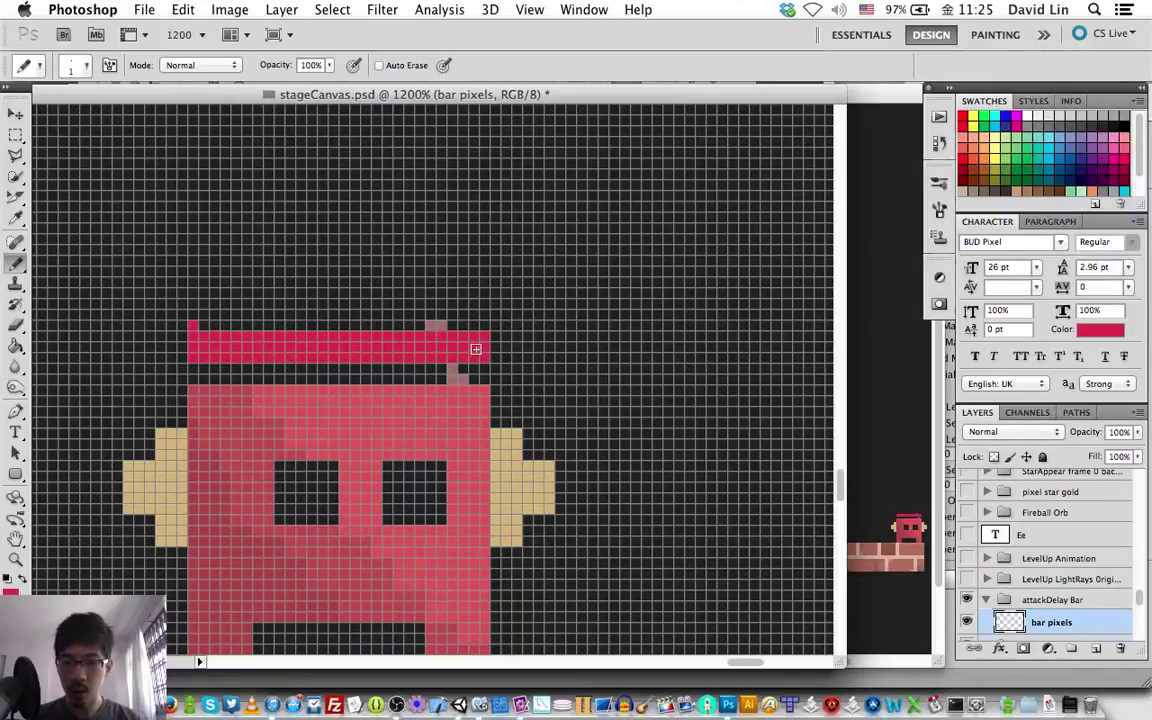
shift+click(484, 326)
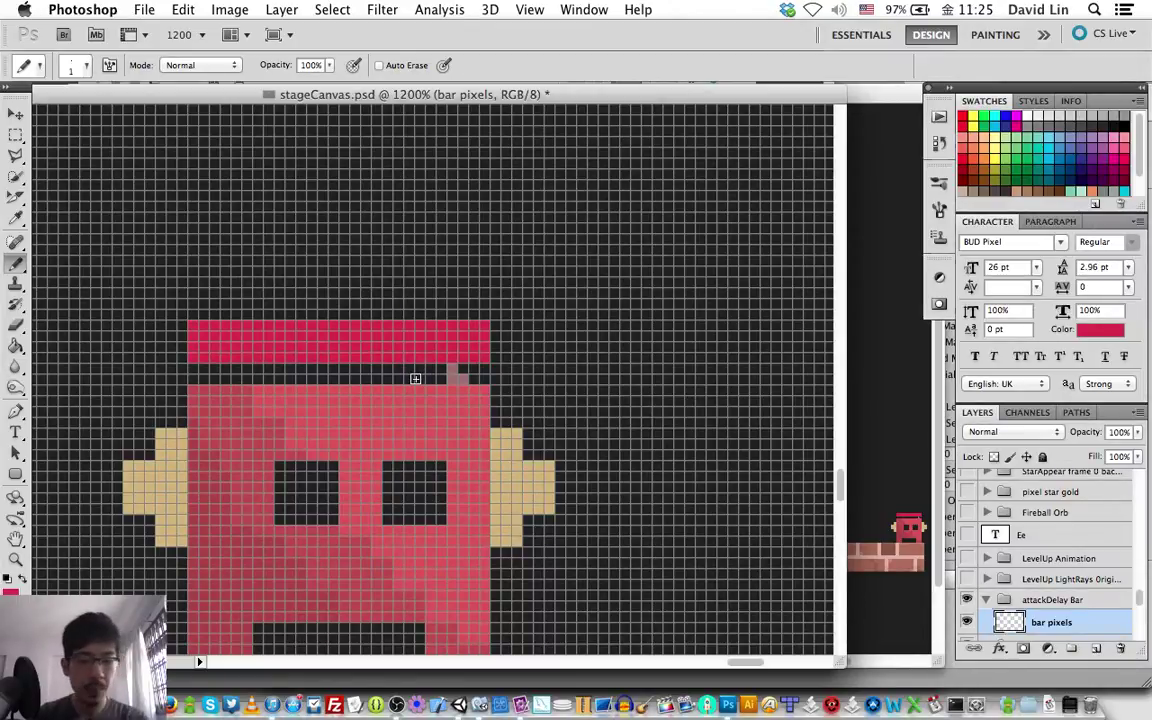
- Replace the old layer with a fresh 'bar pixels' layer in the attackDelay Bar group
key(e)
key(BackSpace)
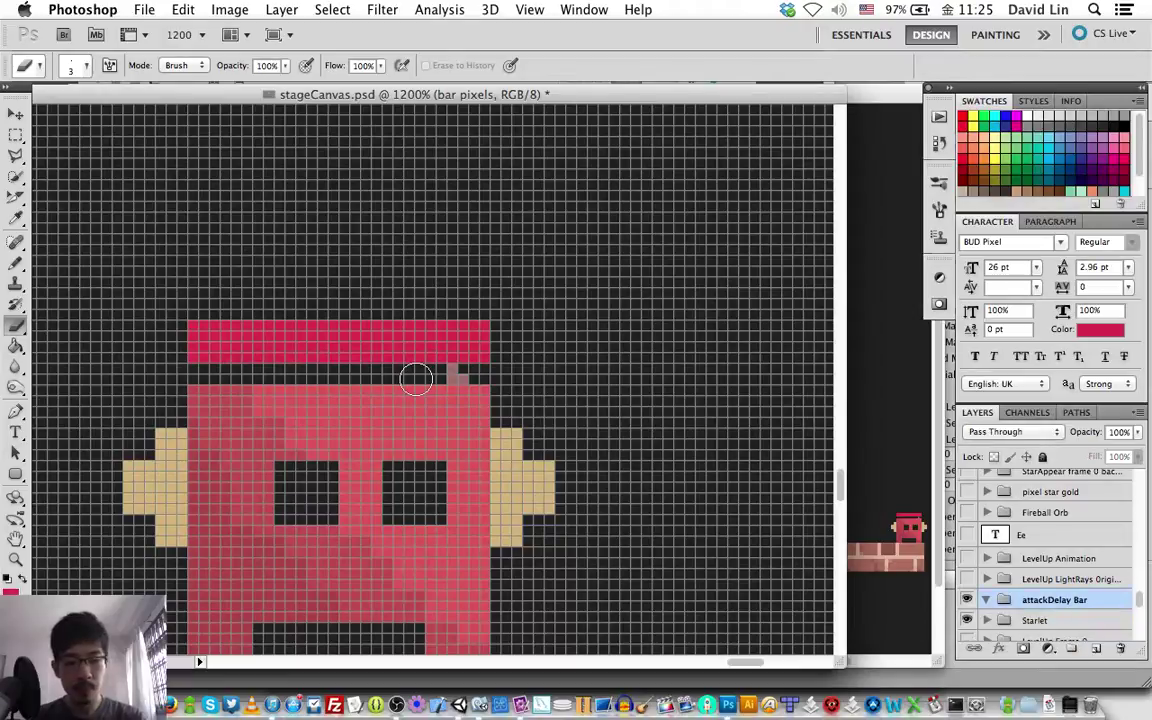
key(super+shift+n)
text(bar pixels)
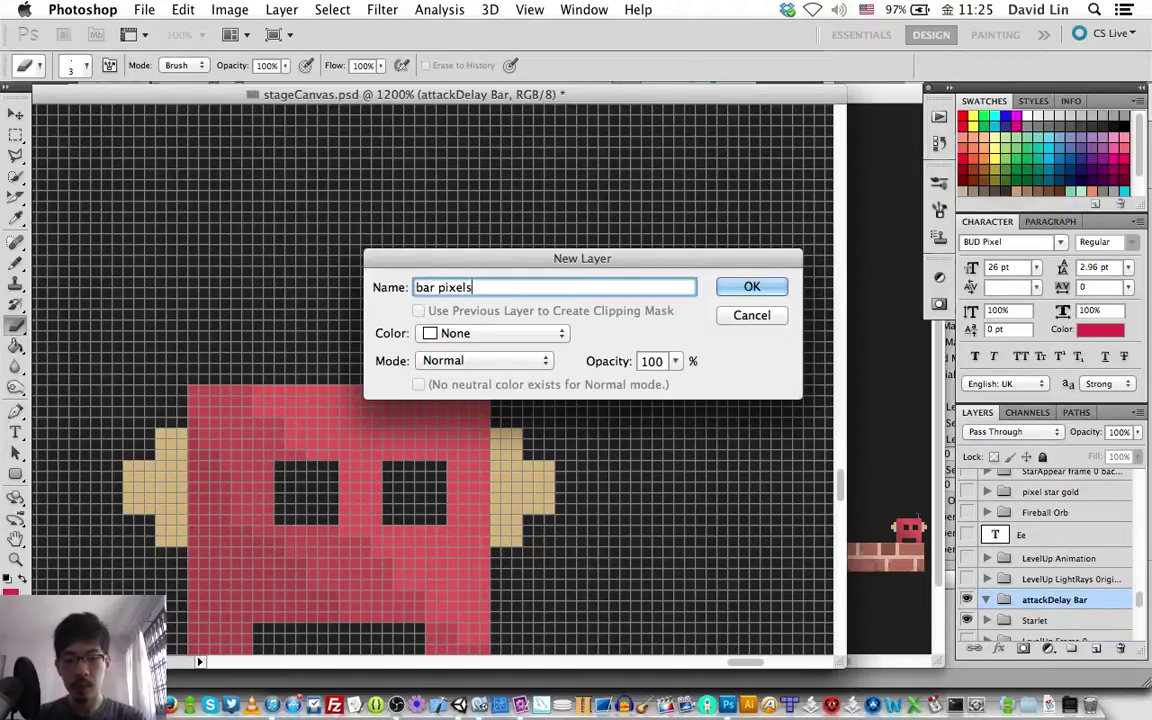
key(Return)
- Draw a two-pixel-tall red bar above the robot's head, leaving the antenna tip visible
key(b)
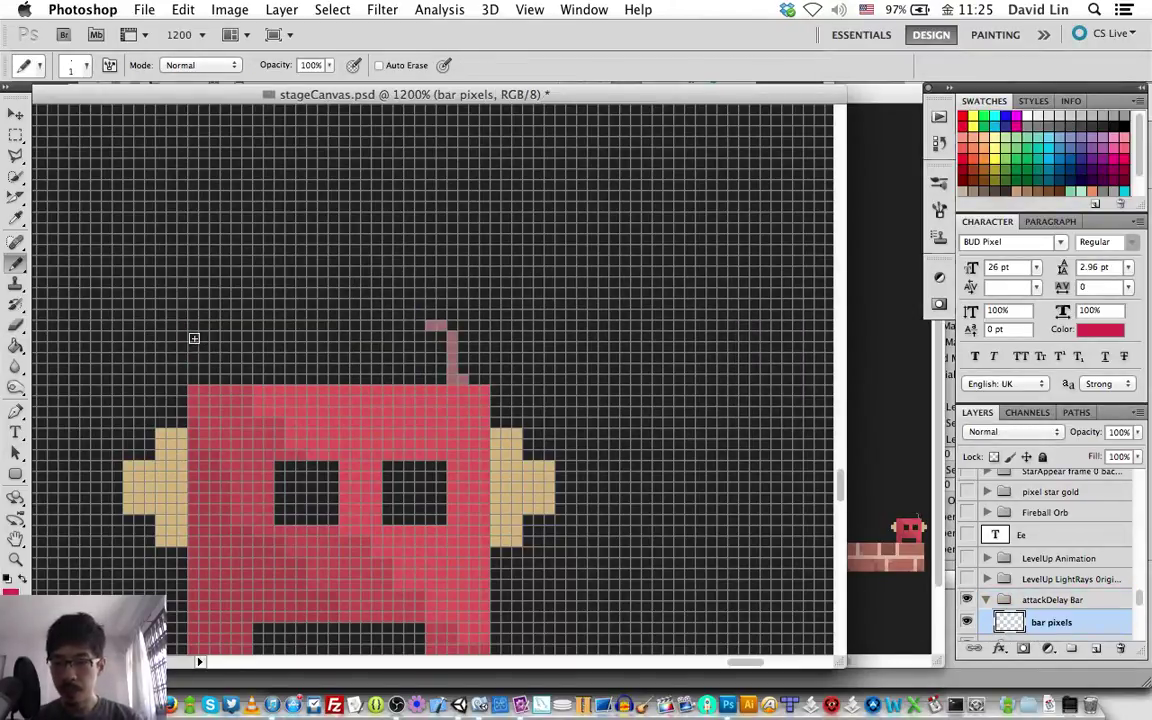
click(193, 336)
shift+click(484, 342)
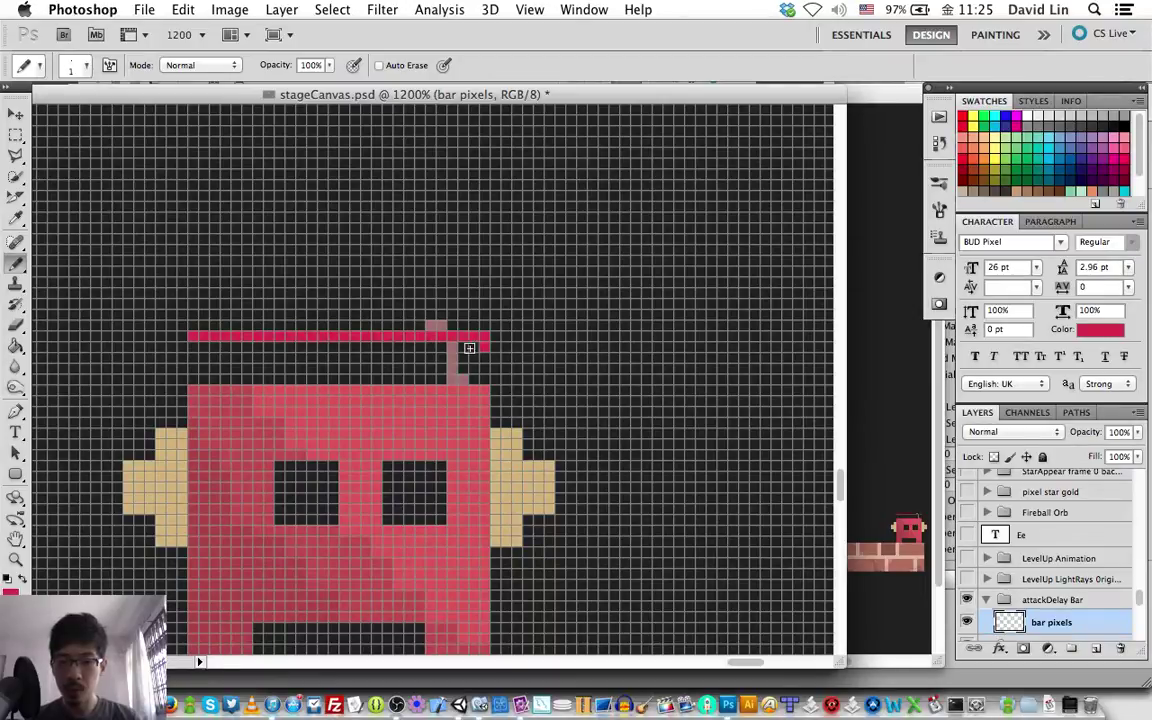
shift+click(190, 346)
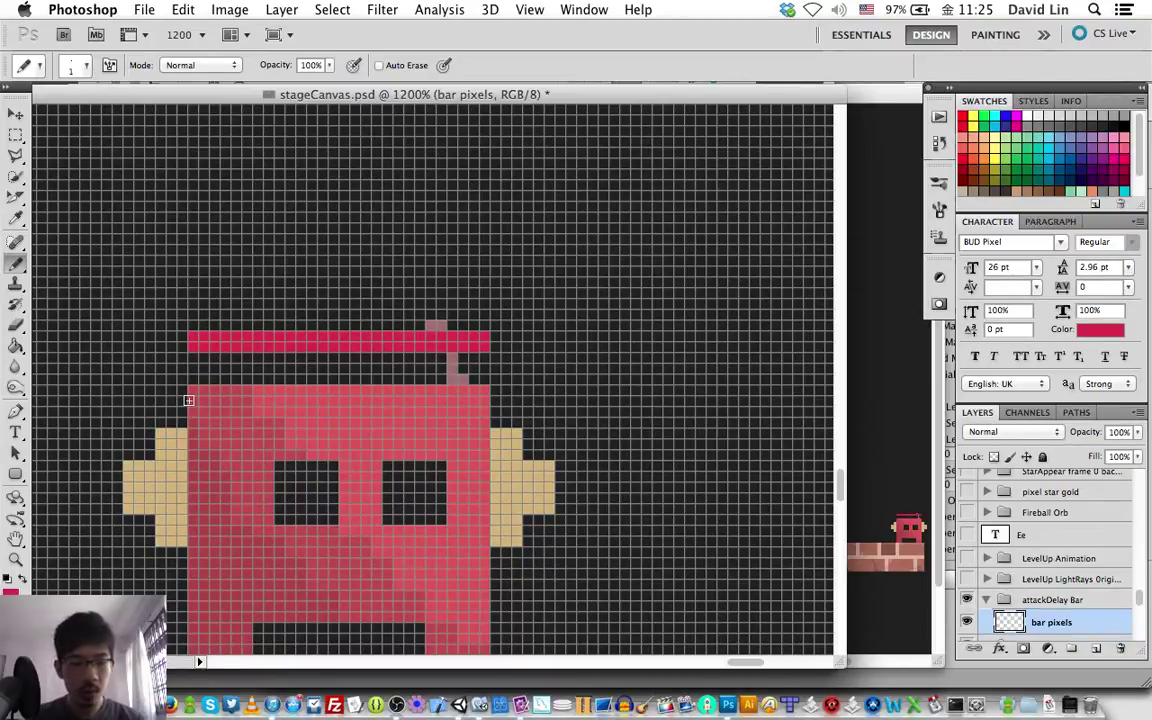
key(v)
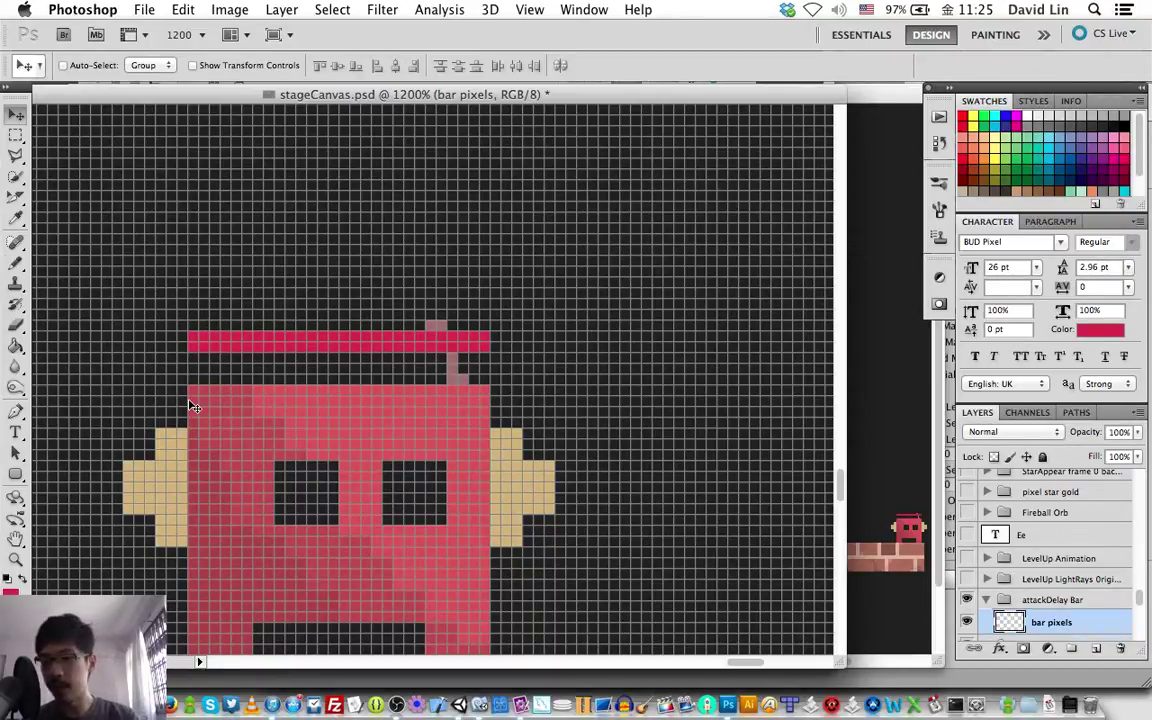
key(super+Tab)
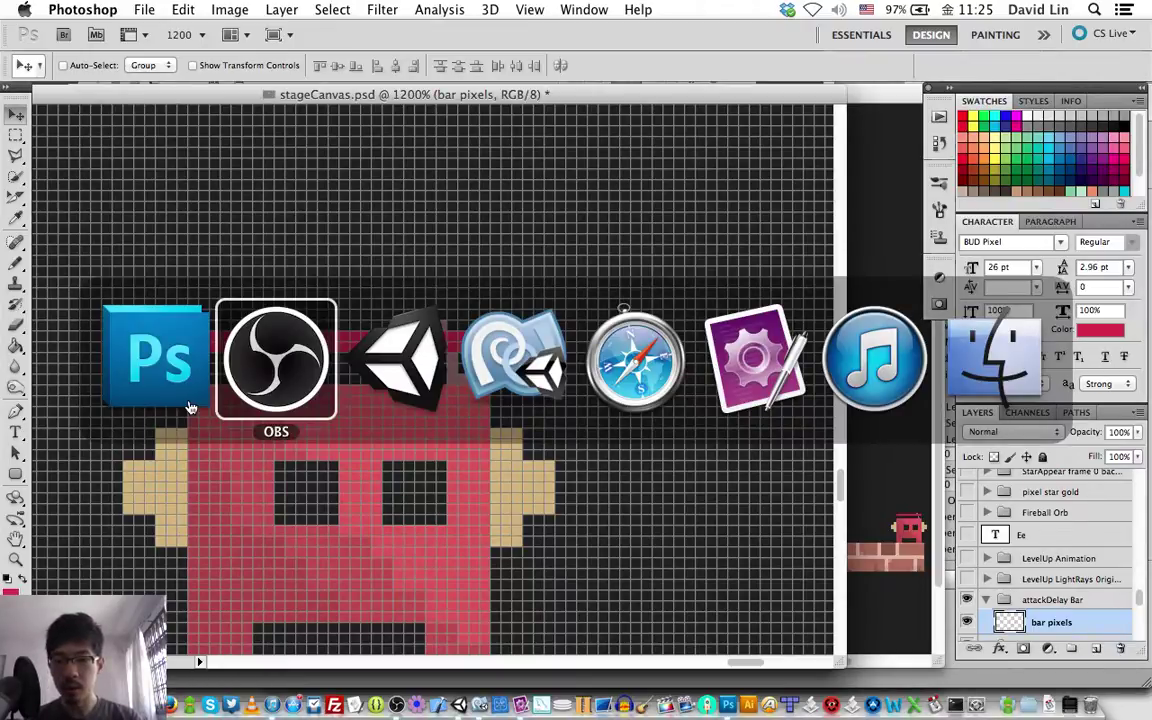
key(super+Tab)
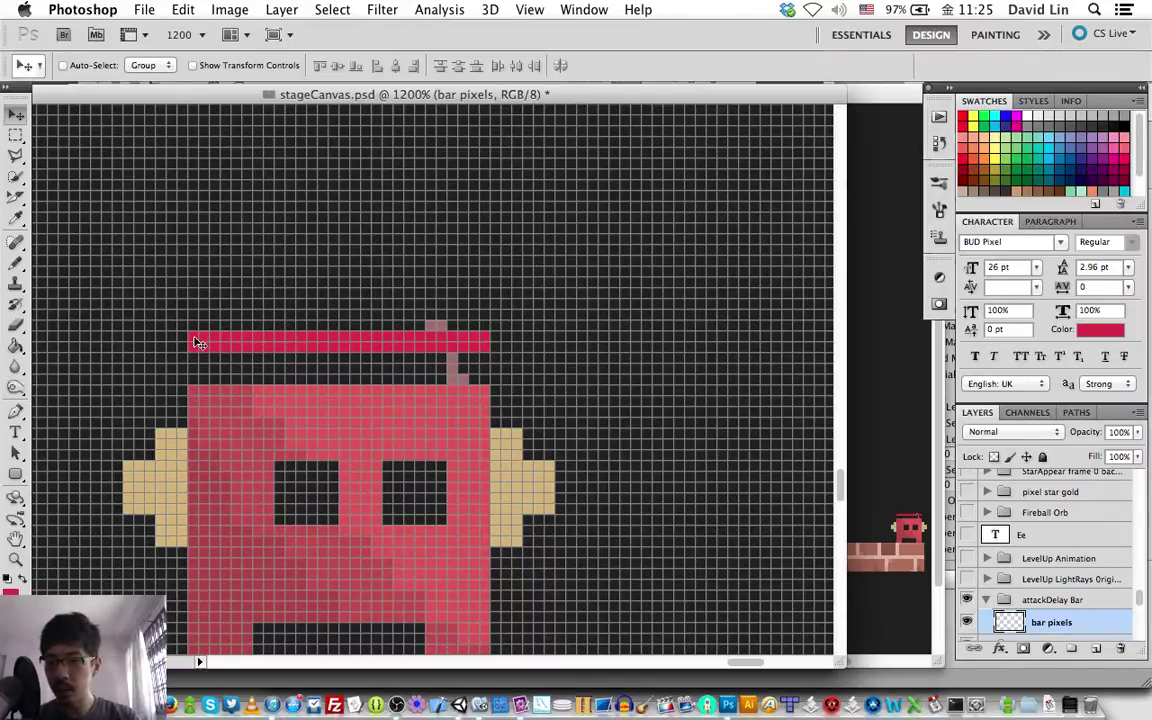
key(b)
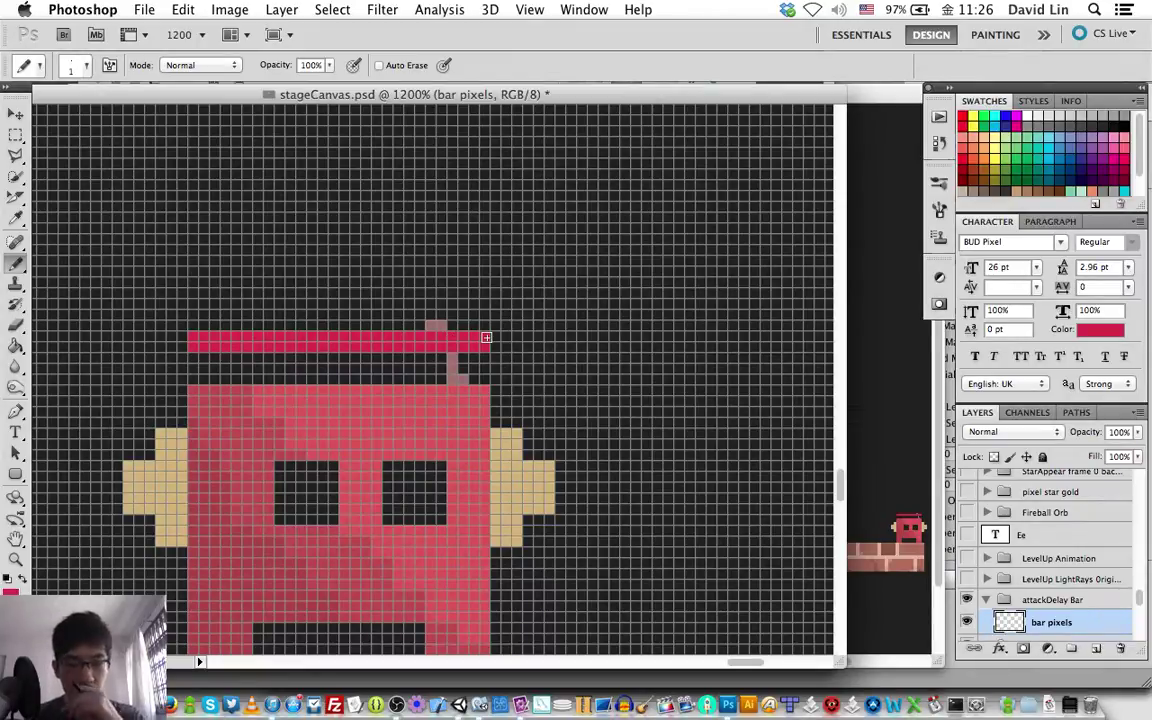
- Create a new 28 × 2 px document
key(super+n)
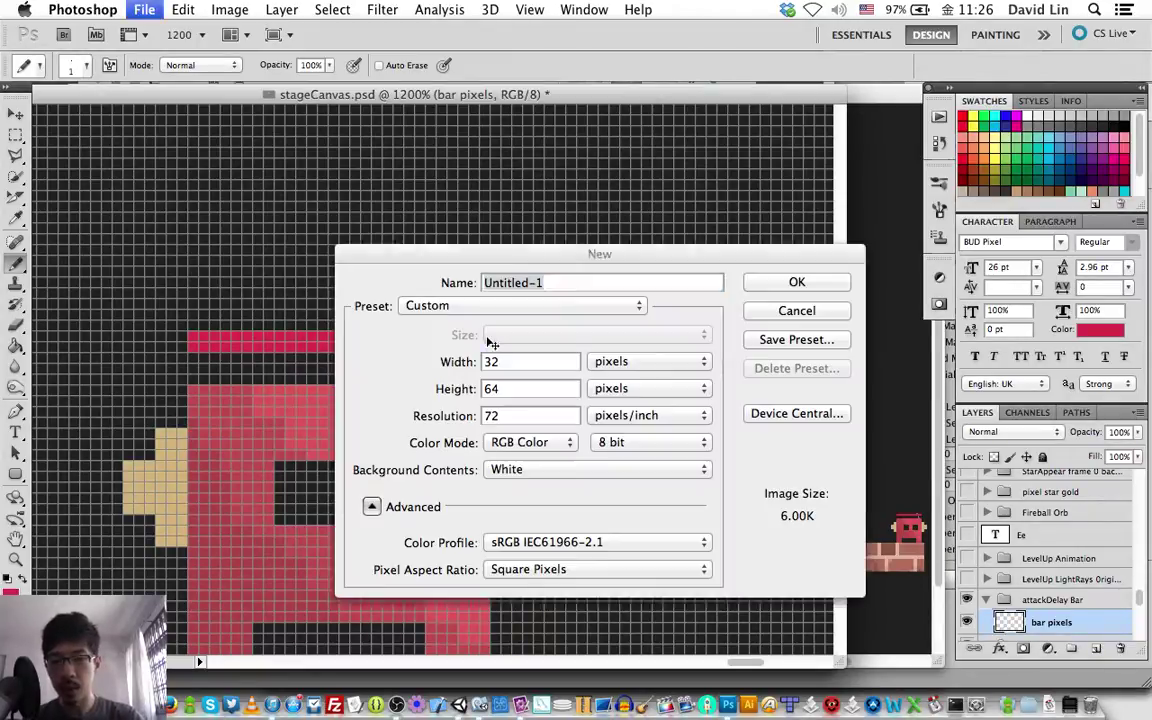
text(28)
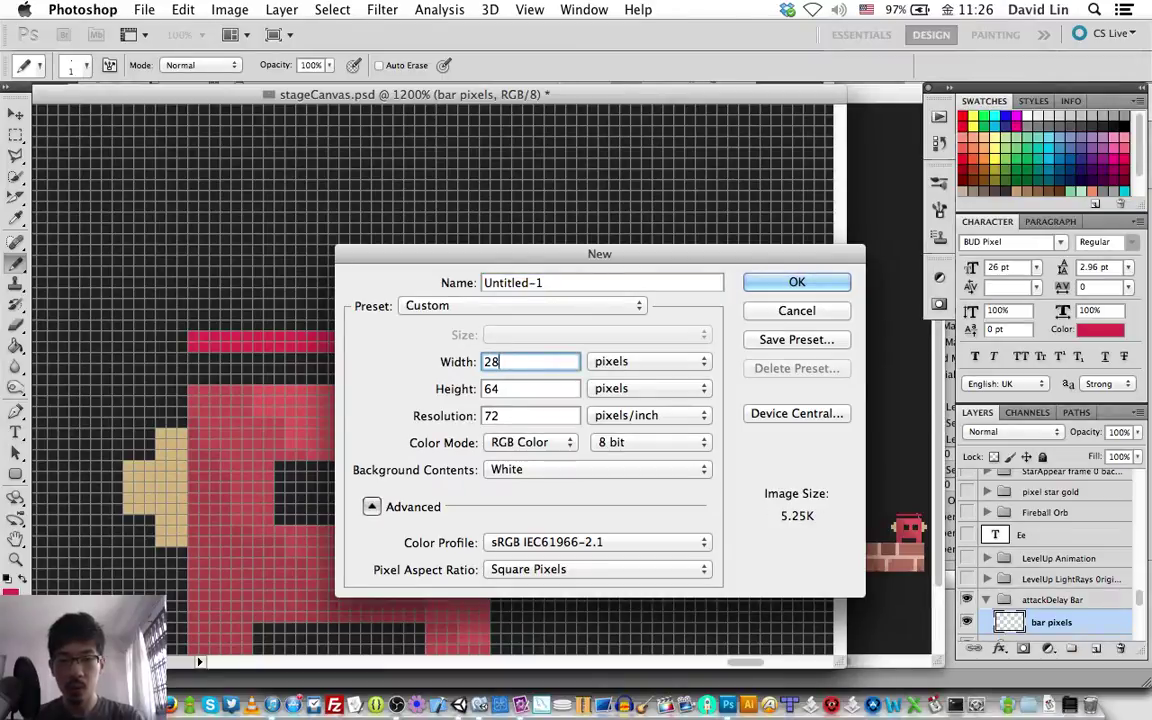
key(Tab)
text(2)
key(Return)
- Float the new document at 1600% and drag the attackDelay Bar group into it
key(v)
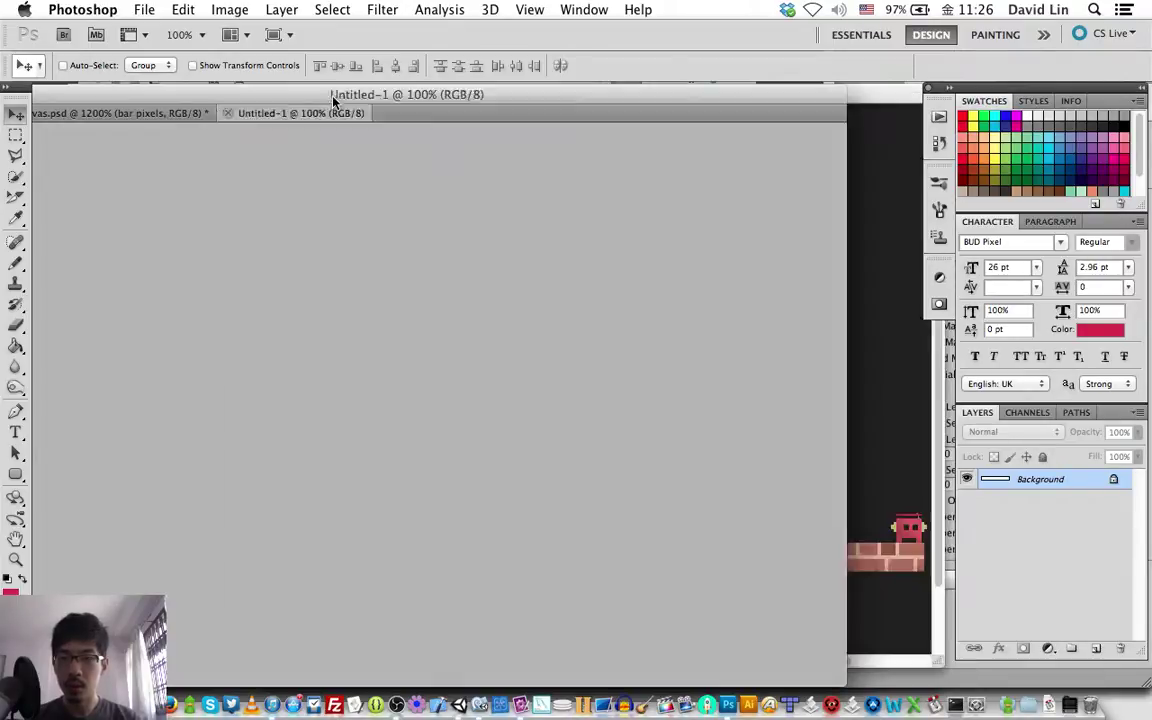
drag(336, 116, 299, 86)
key(super+equal)
key(super+equal)
key(super+equal)
key(super+equal)
key(super+equal)
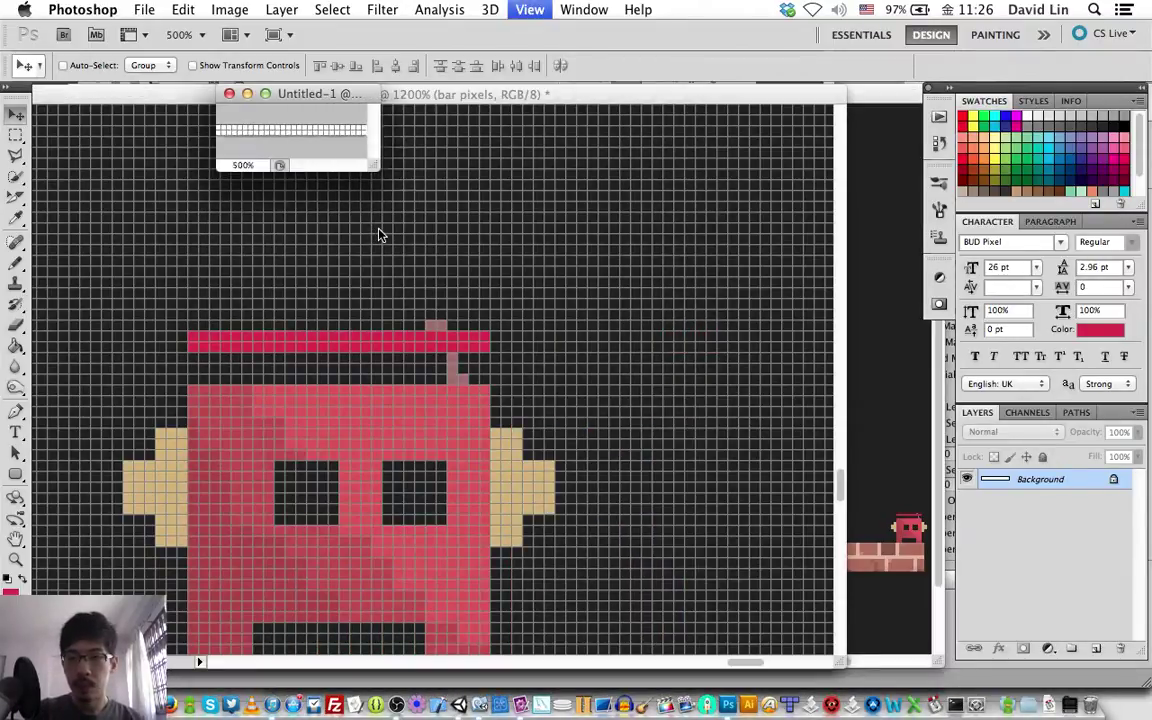
key(super+equal)
key(super+equal)
key(super+equal)
key(super+equal)
key(super+minus)
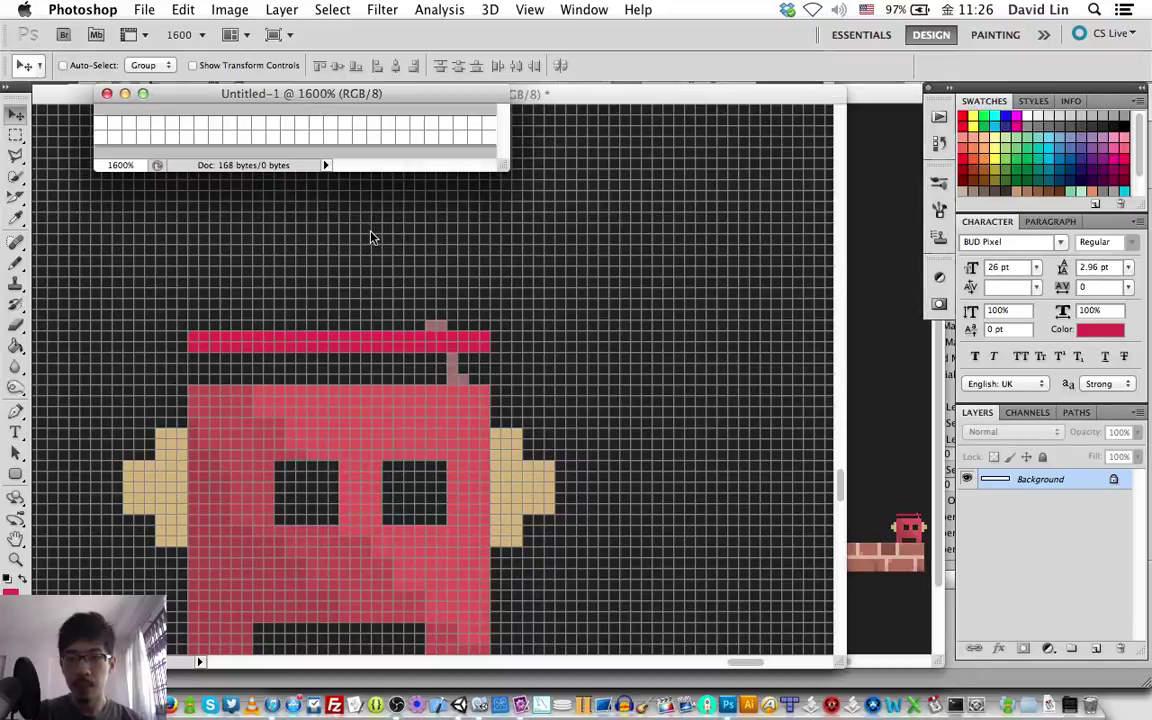
drag(337, 96, 350, 95)
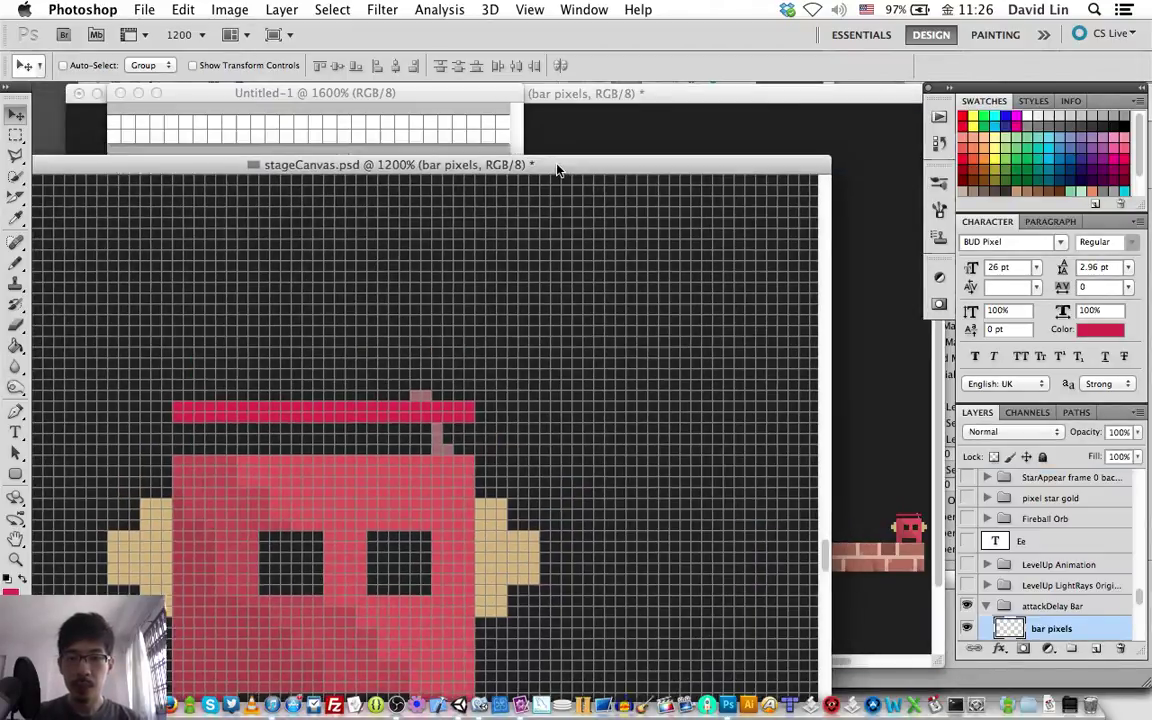
drag(573, 101, 555, 188)
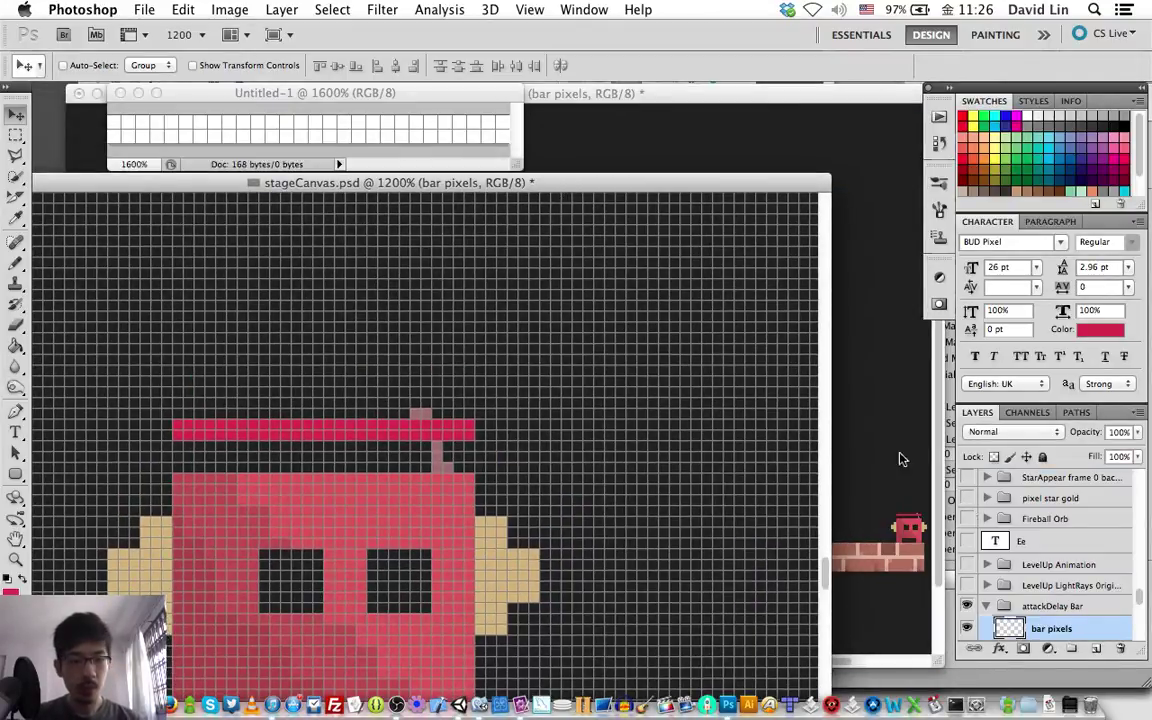
click(1003, 606)
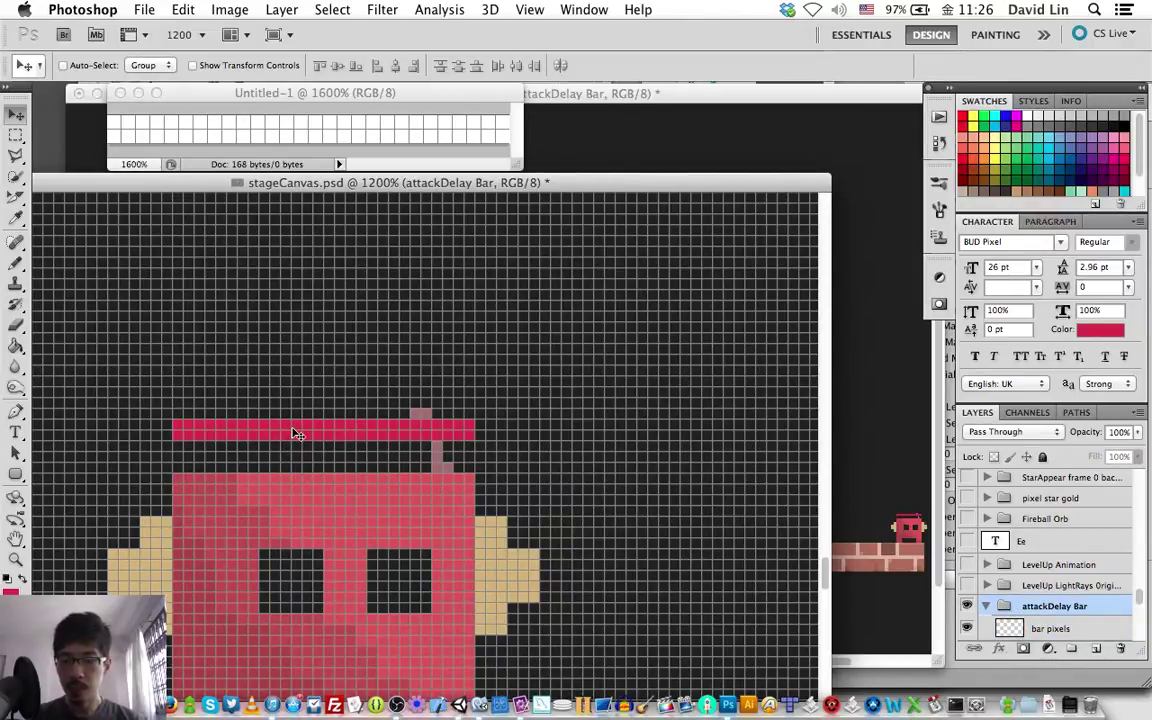
drag(300, 437, 306, 140)
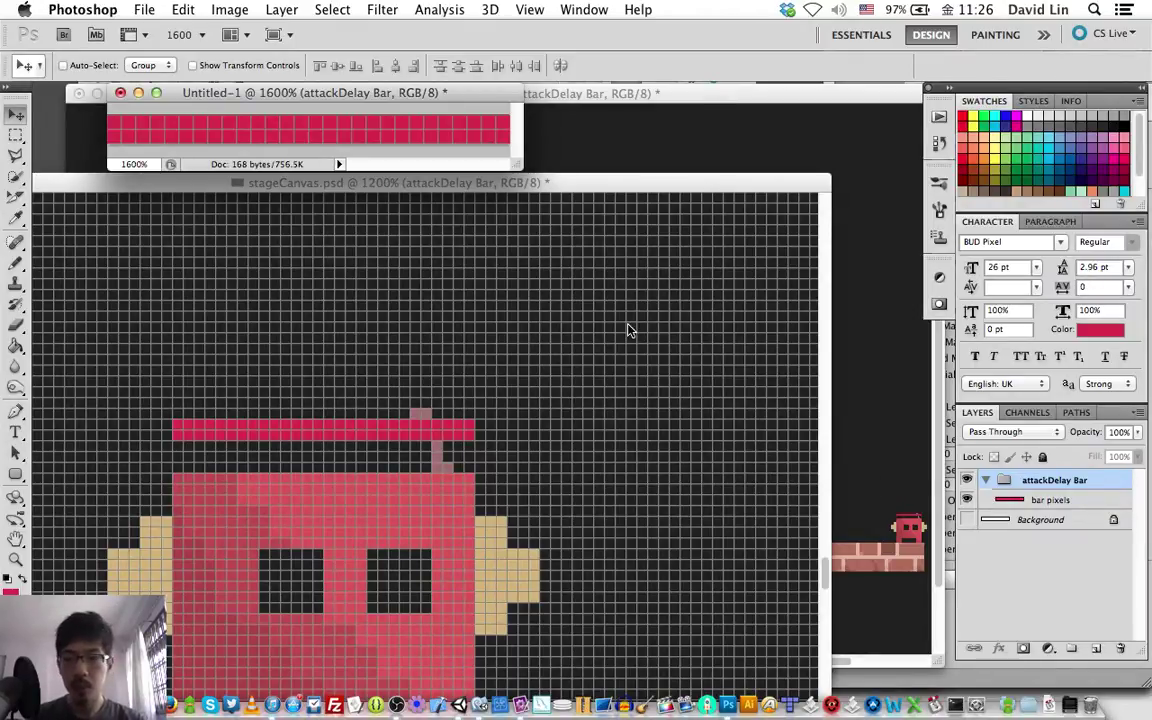
- Save the bar as hud_attackDelayBar_Fill.psd in the Layout/HUD folder
key(super+s)
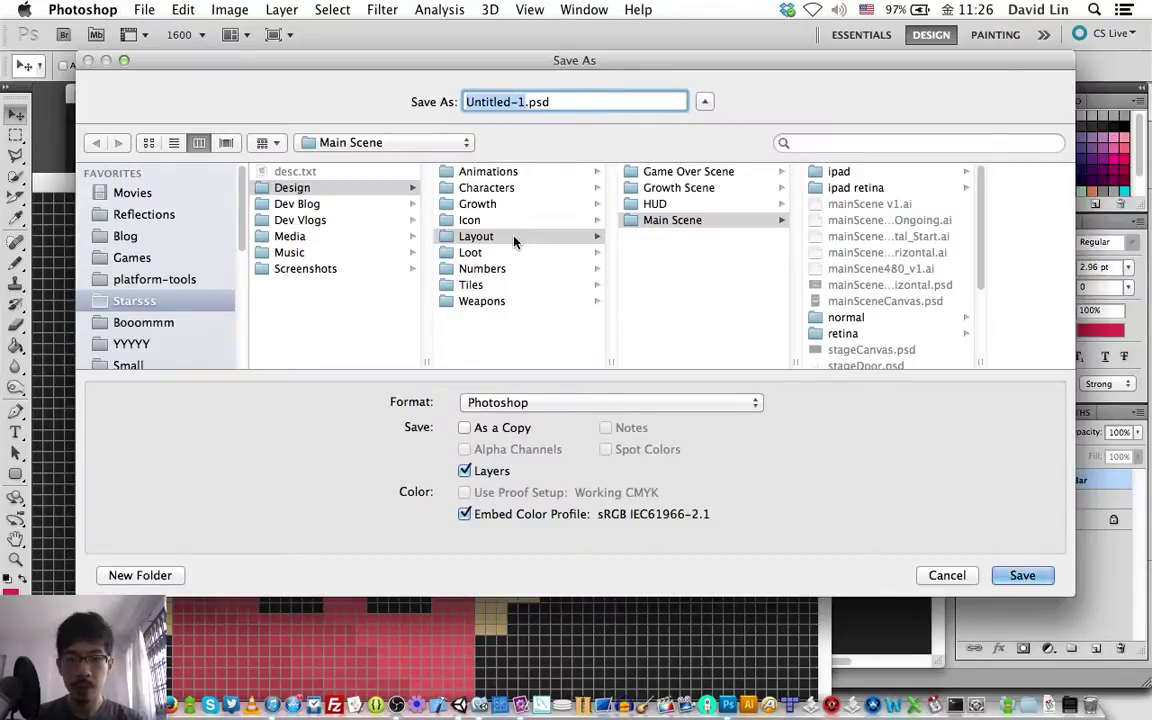
click(519, 236)
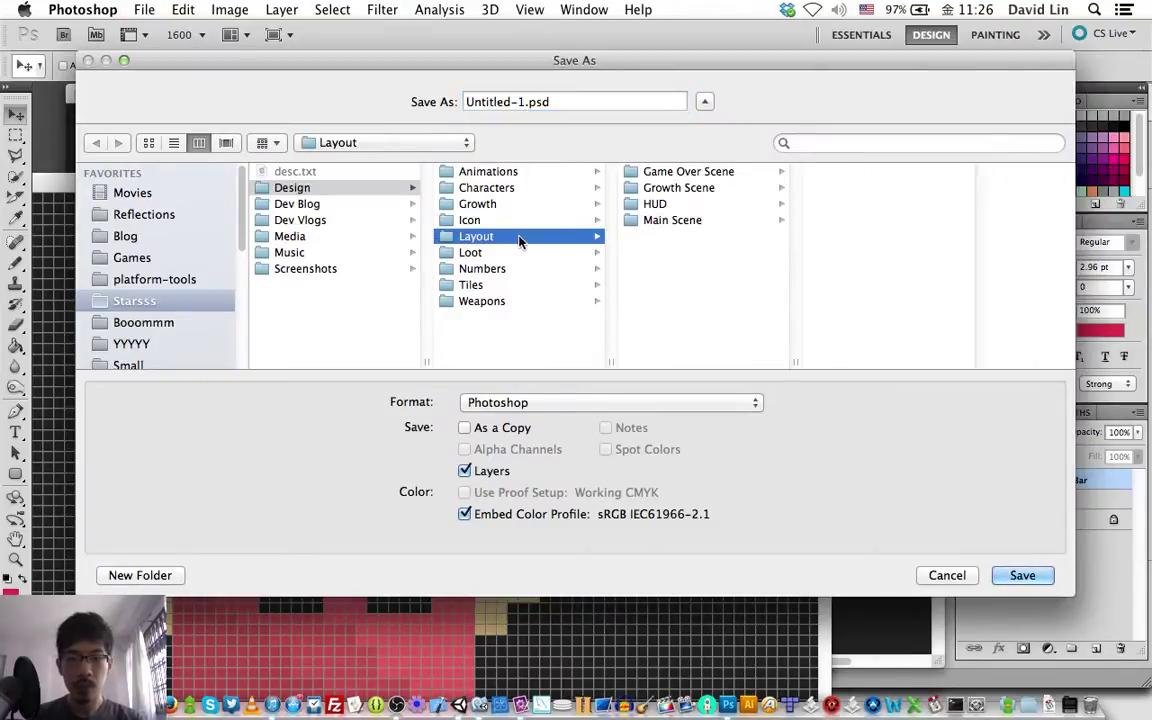
click(627, 205)
click(521, 102)
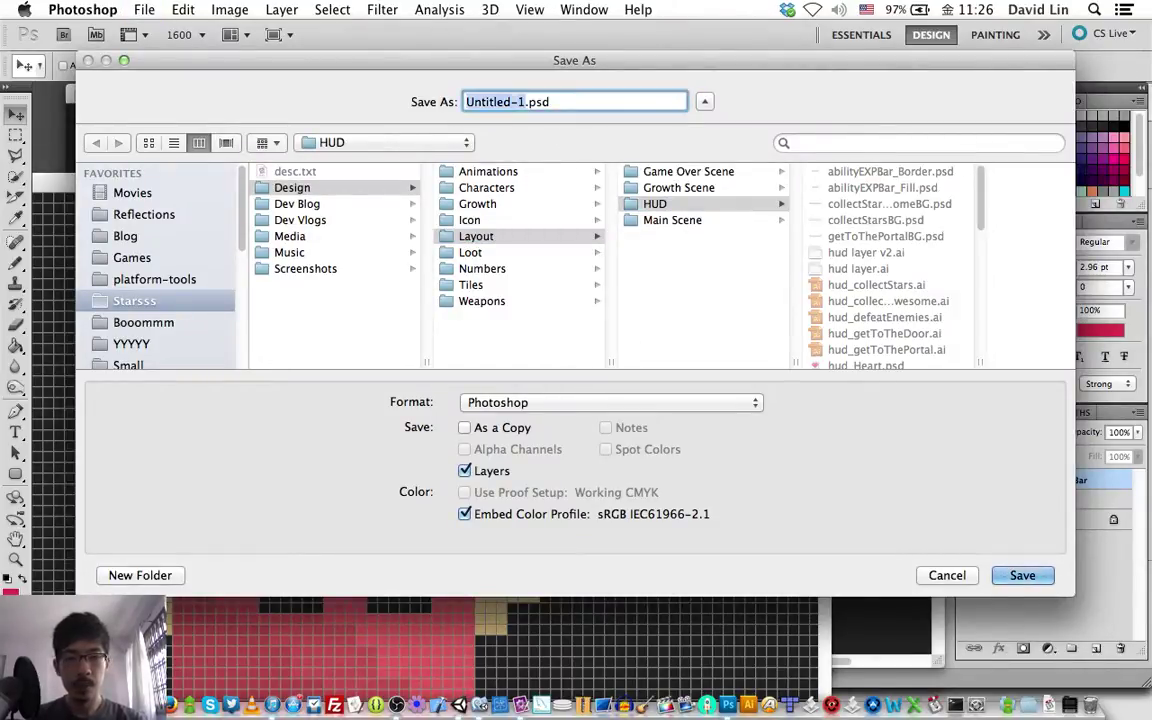
text(hud_)
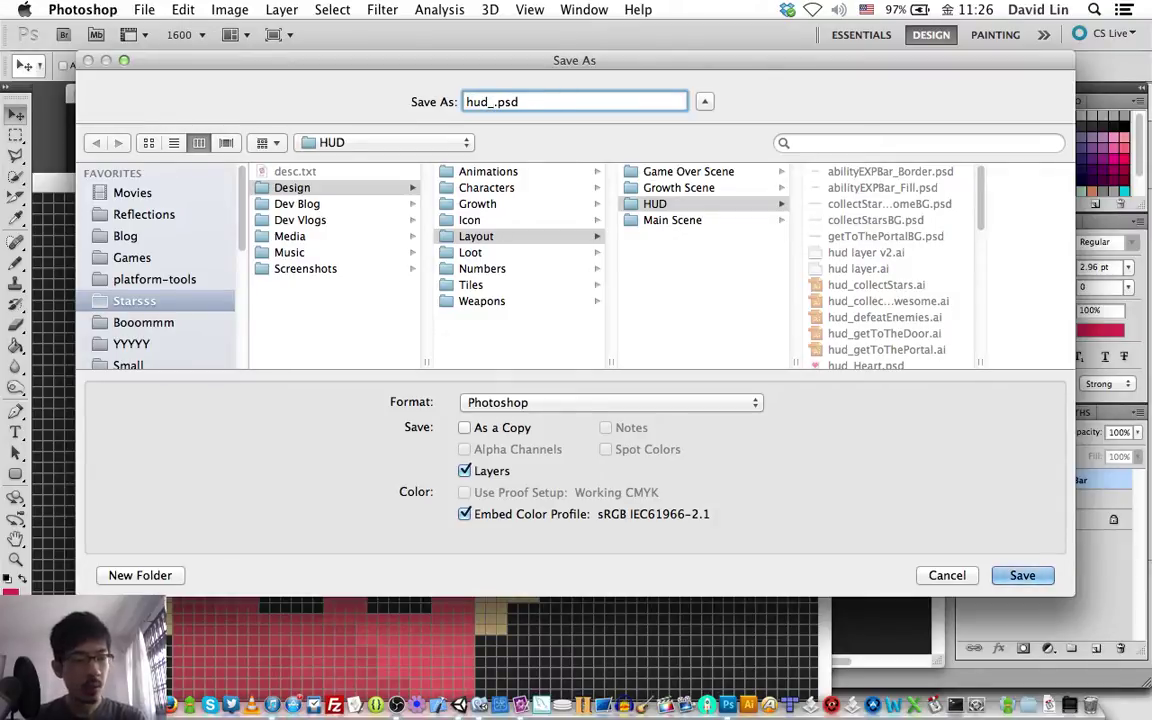
text(attackDel)
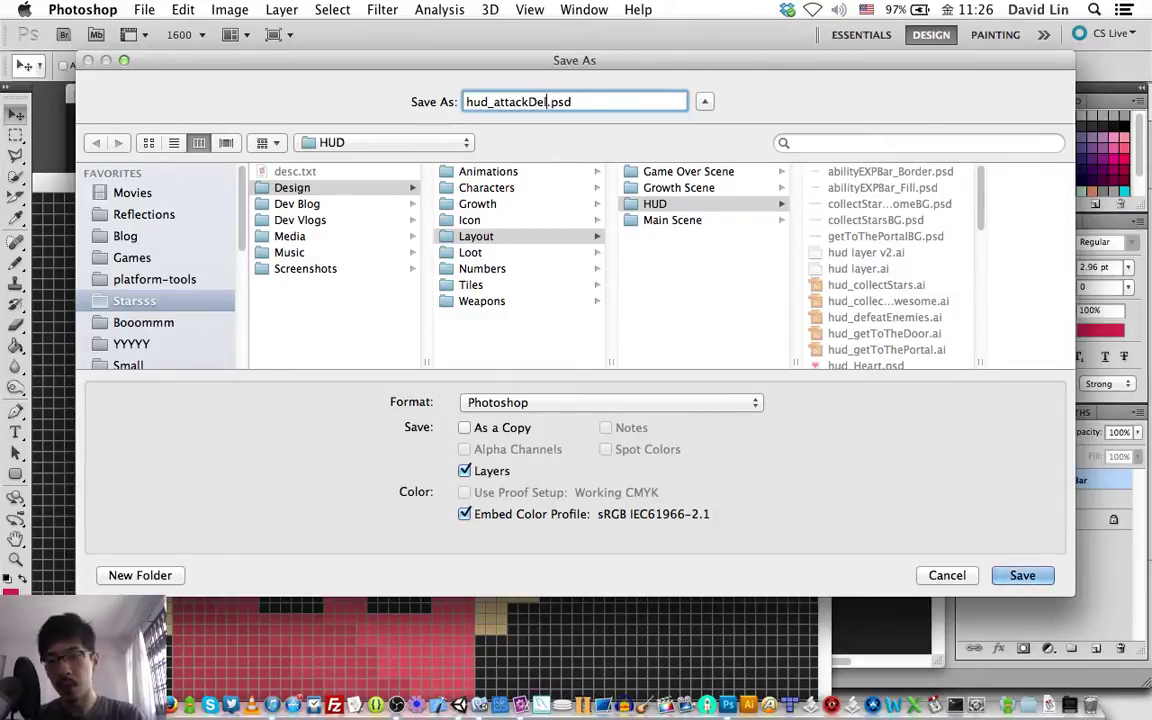
text(ayBar)
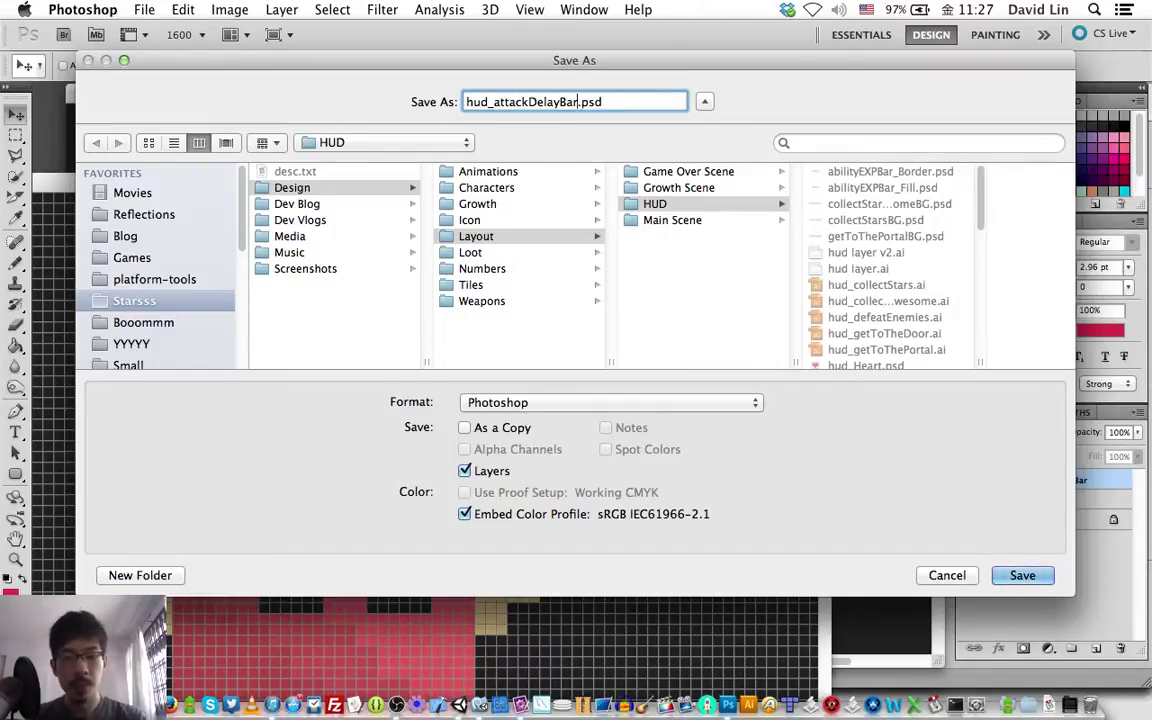
text(_Fill)
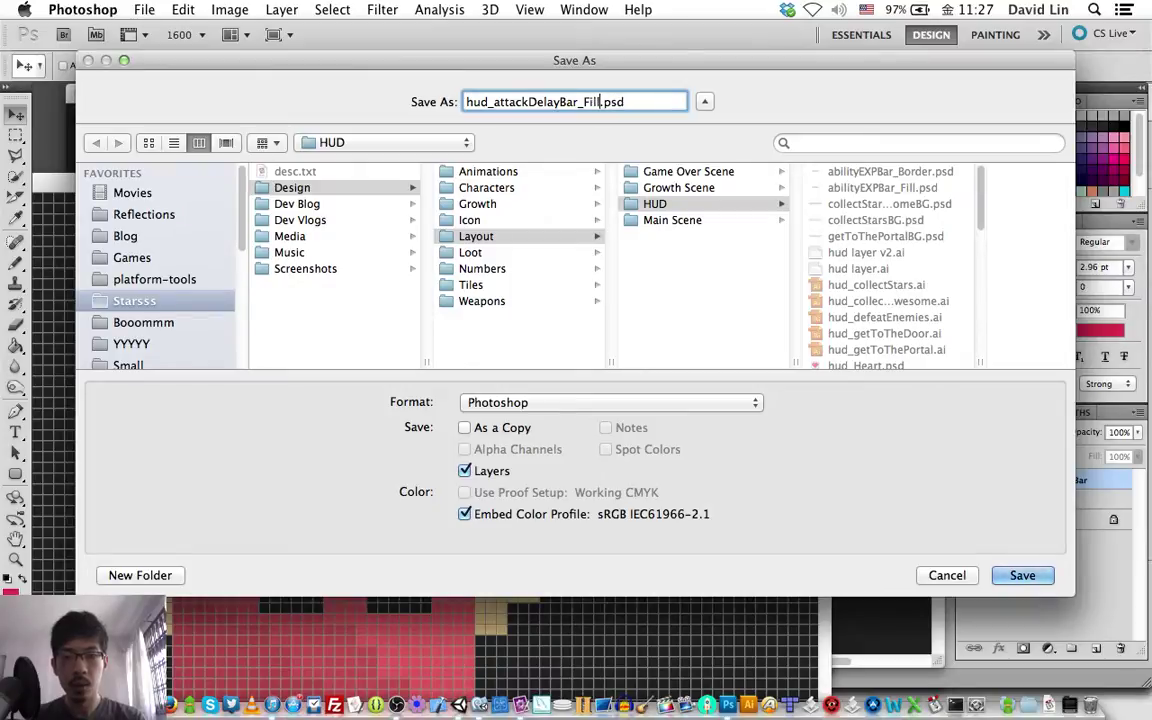
key(Return)
key(Return)
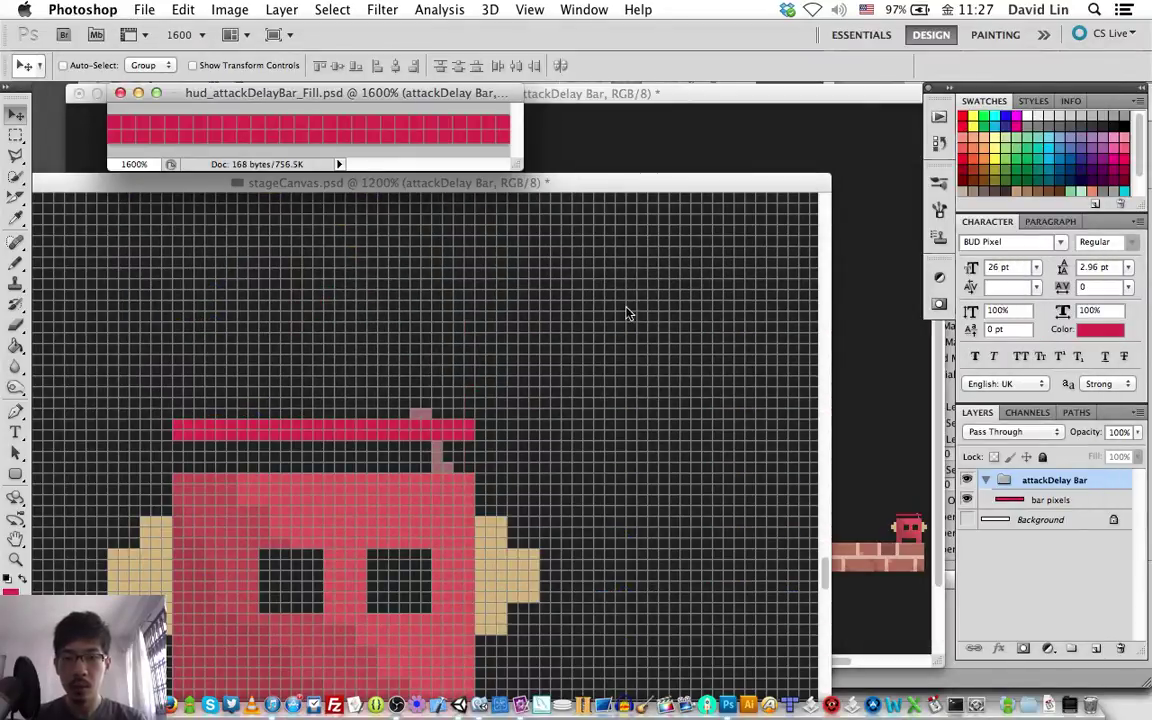
- Hide the bar pixels layer and save a copy as hud_attackDelayBar_Border.psd
click(967, 501)
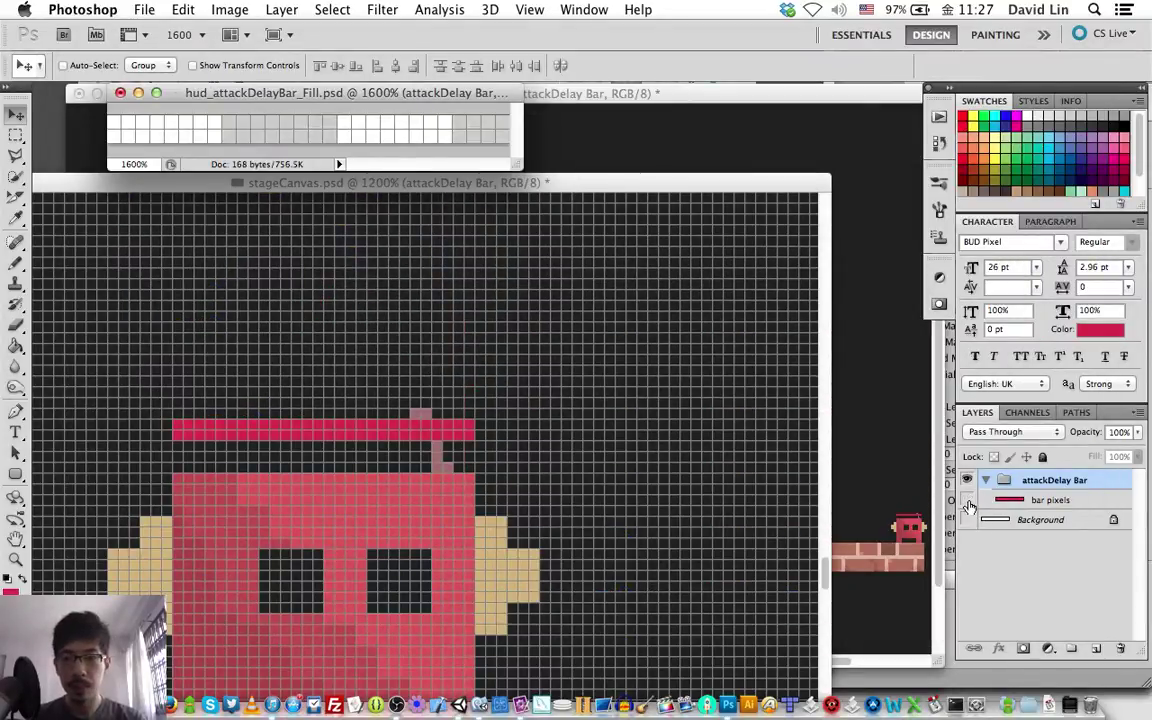
key(ctrl+shift+s)
key(BackSpace)
key(BackSpace)
key(BackSpace)
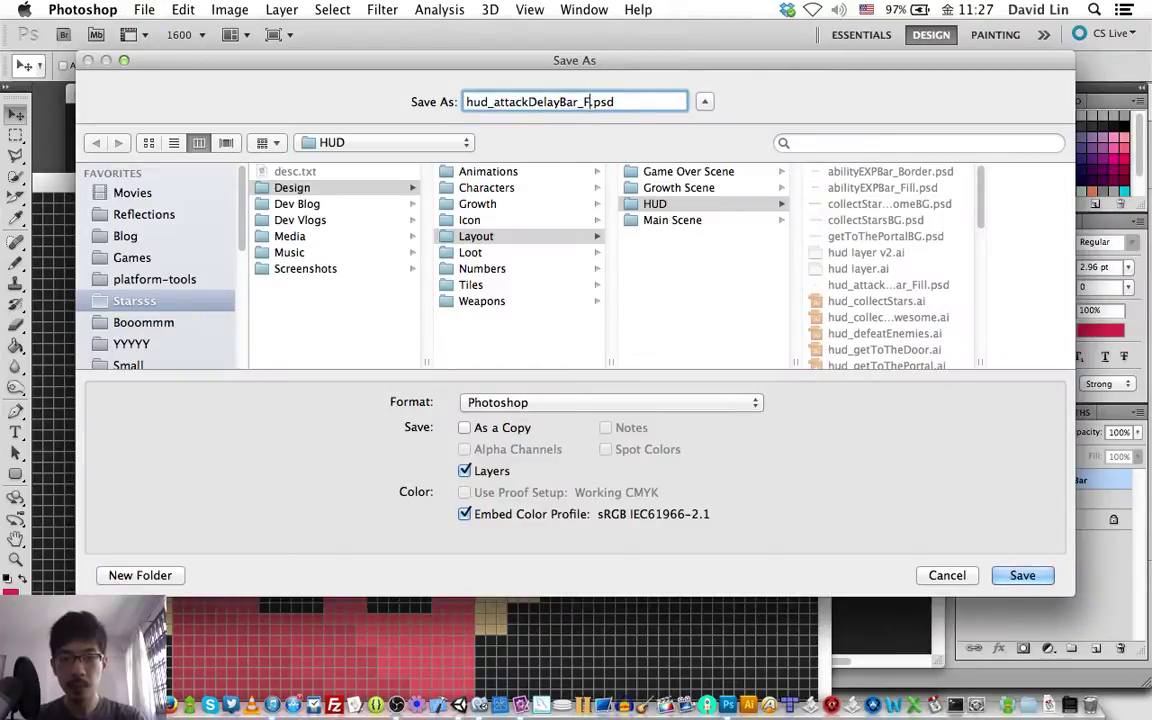
key(BackSpace)
text(Border)
key(Return)
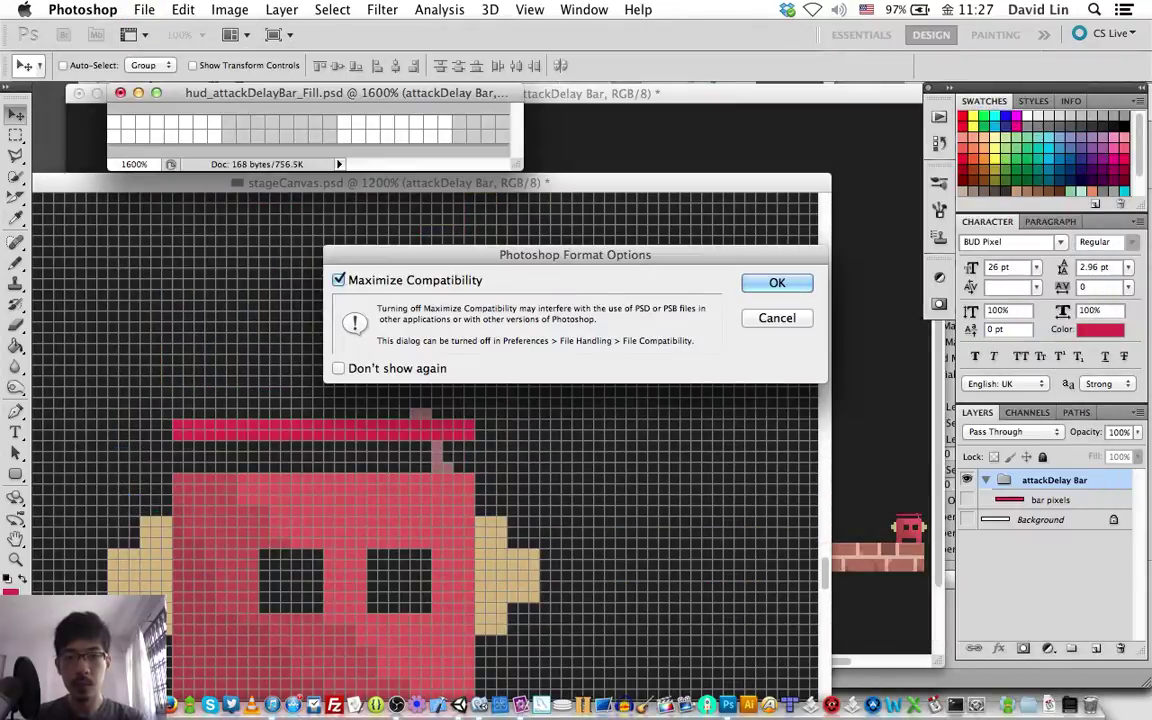
key(Return)
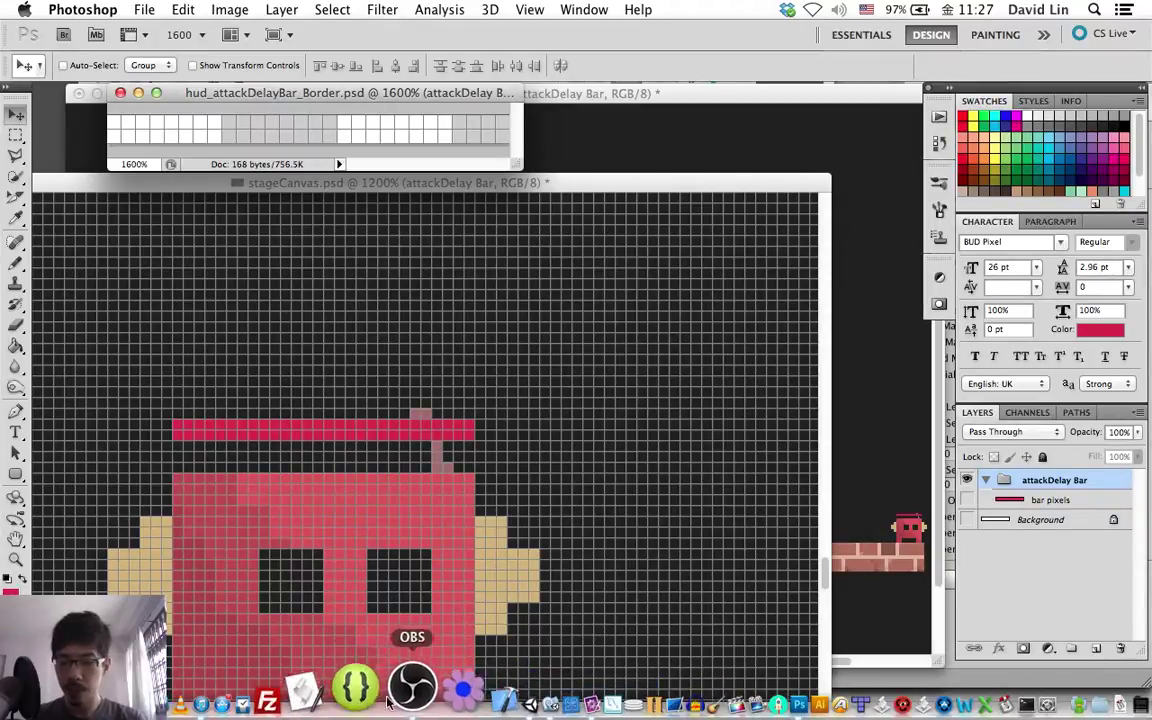
- Open the AutoAppGraphicsPS script from recent files in AppleScript Editor and run it
click(357, 697)
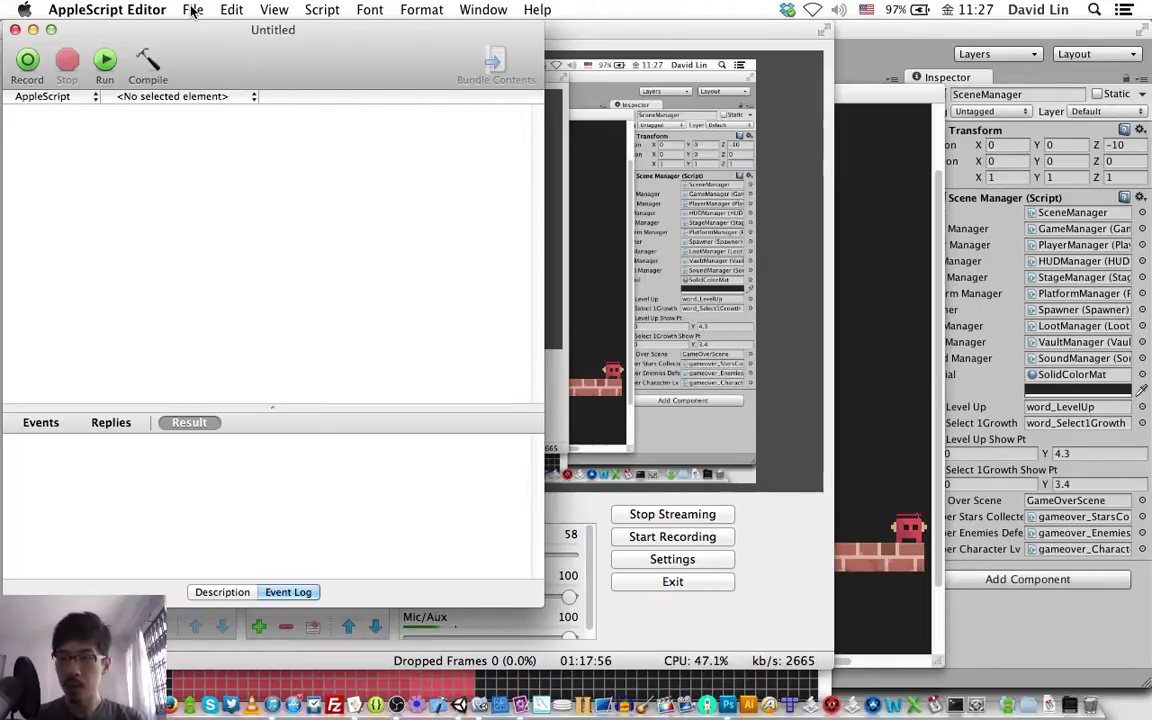
click(192, 10)
mouse_move(275, 100)
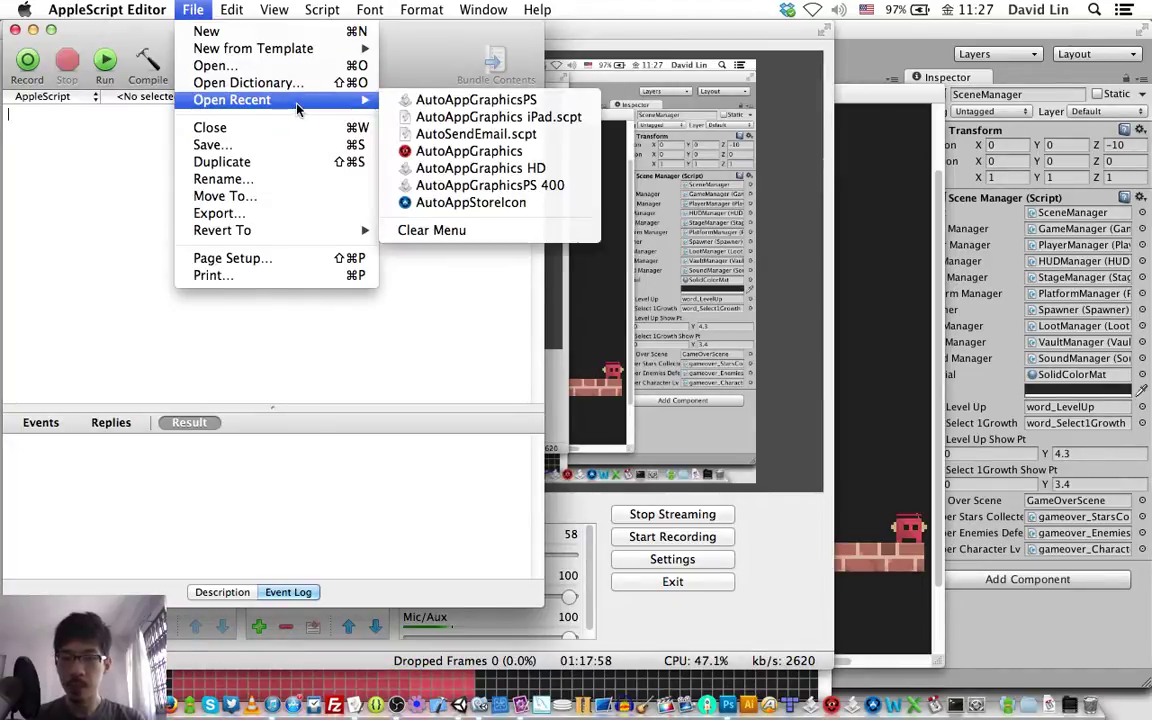
click(428, 104)
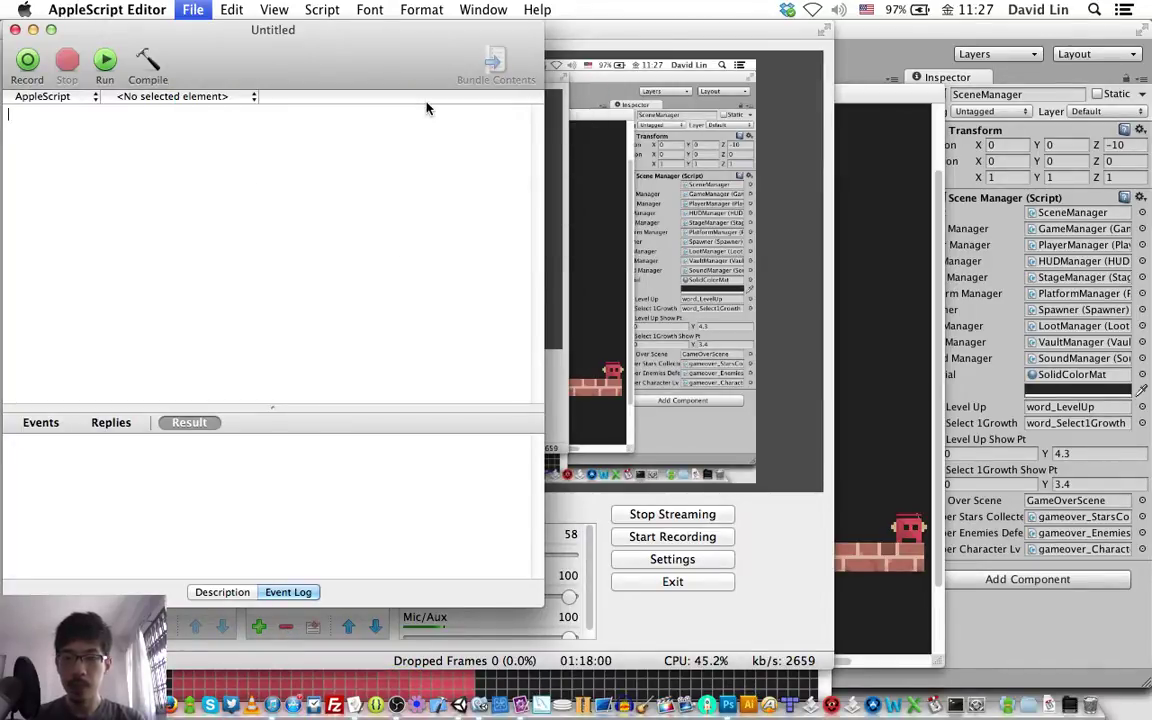
key(super+r)
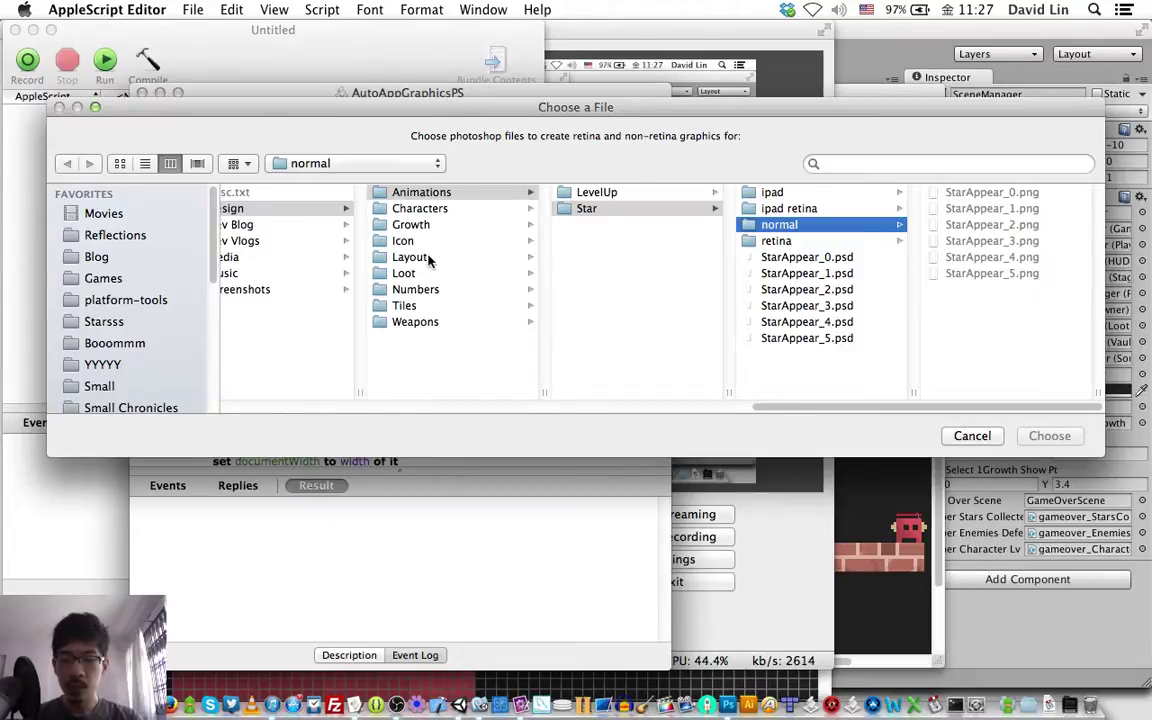
- Select both hud_attackDelayBar PSDs in the Layout/HUD folder as the files to export
click(428, 258)
key(Right)
key(Down)
key(Down)
key(Right)
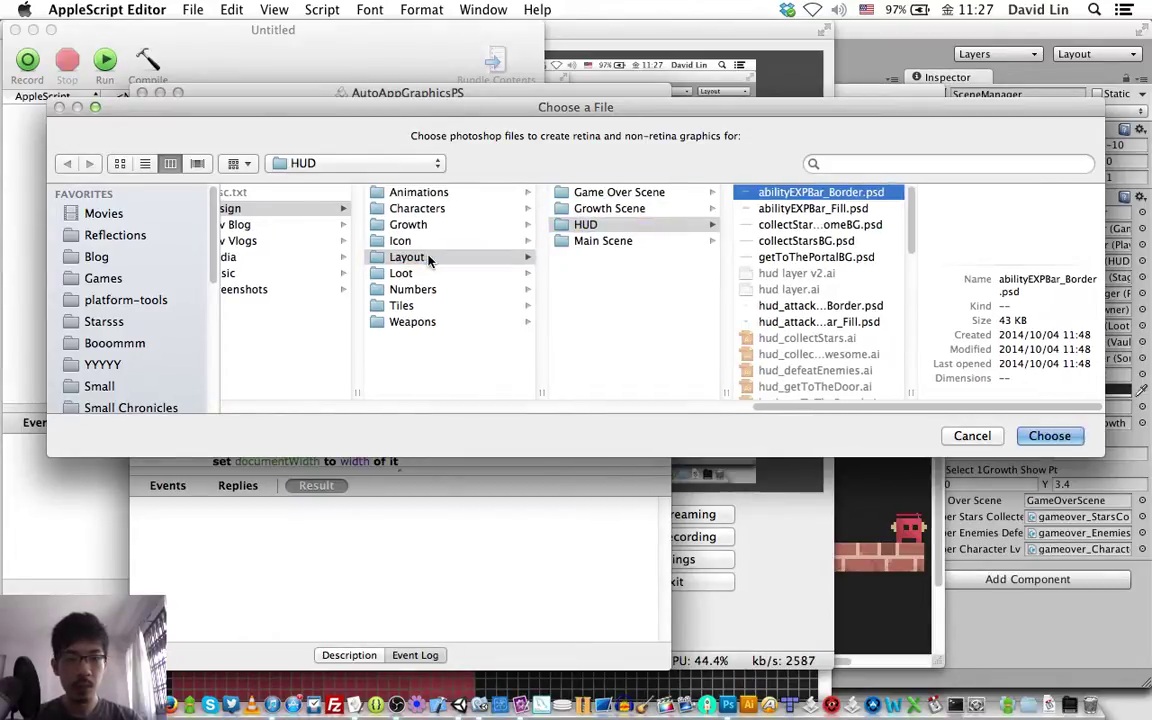
scroll(745, 300, down, 5)
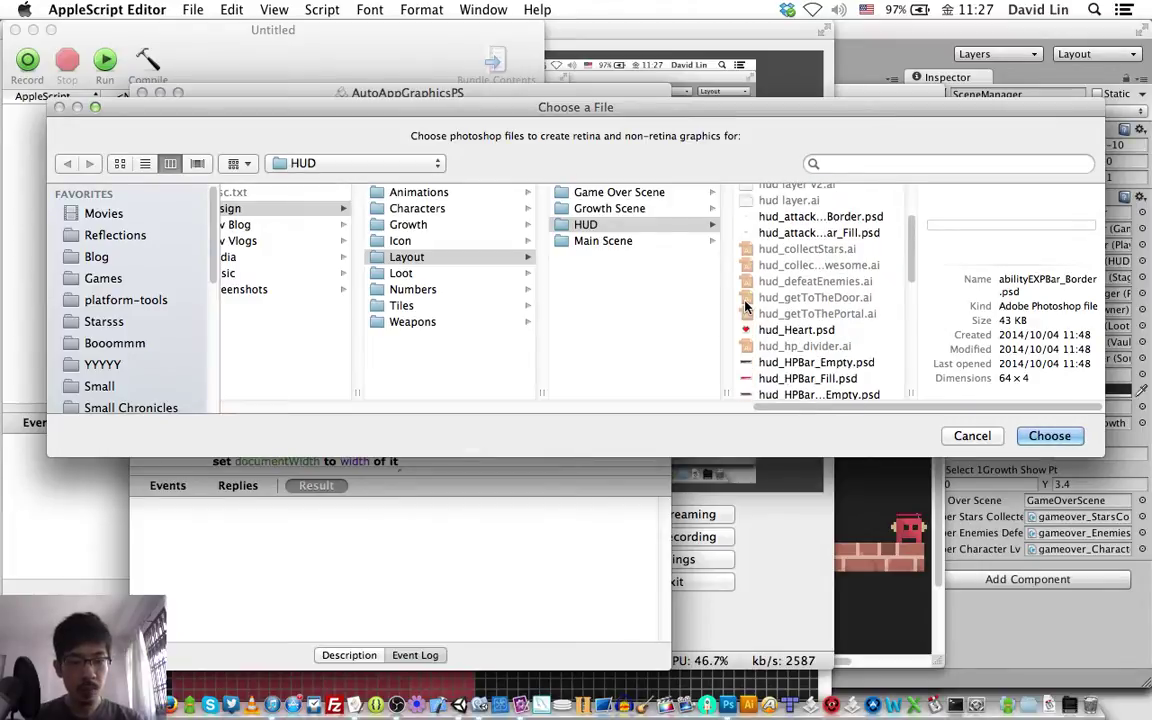
scroll(745, 306, down, 3)
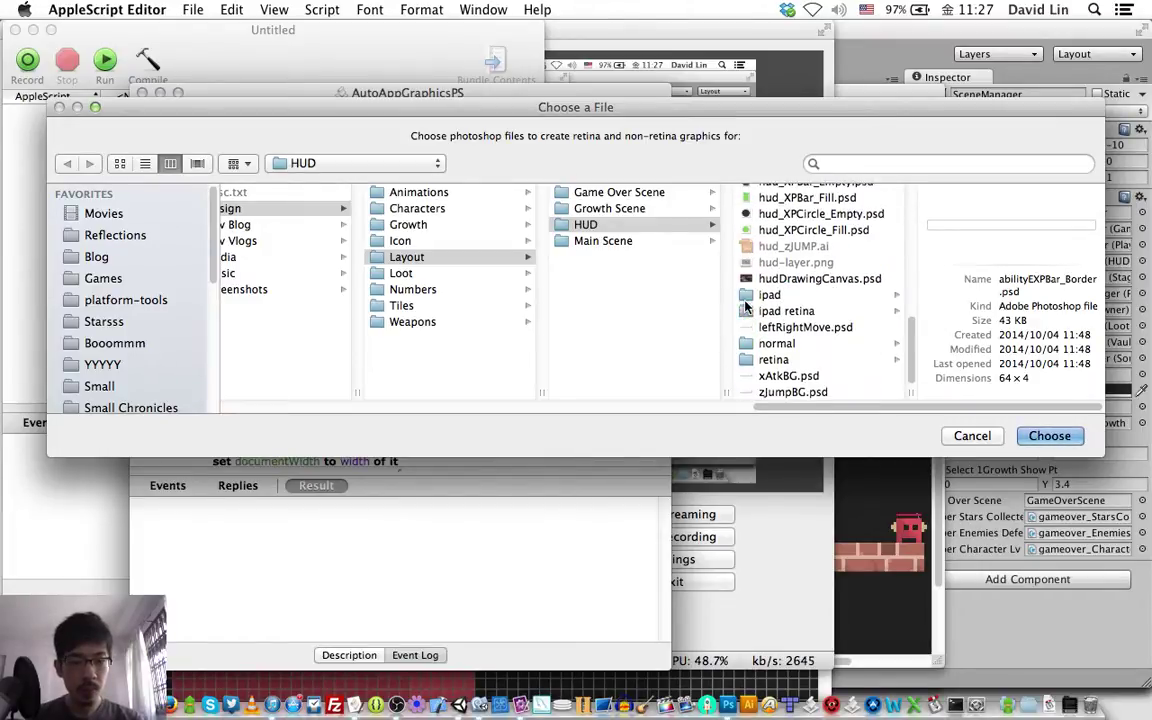
scroll(745, 306, down, 2)
scroll(745, 306, up, 10)
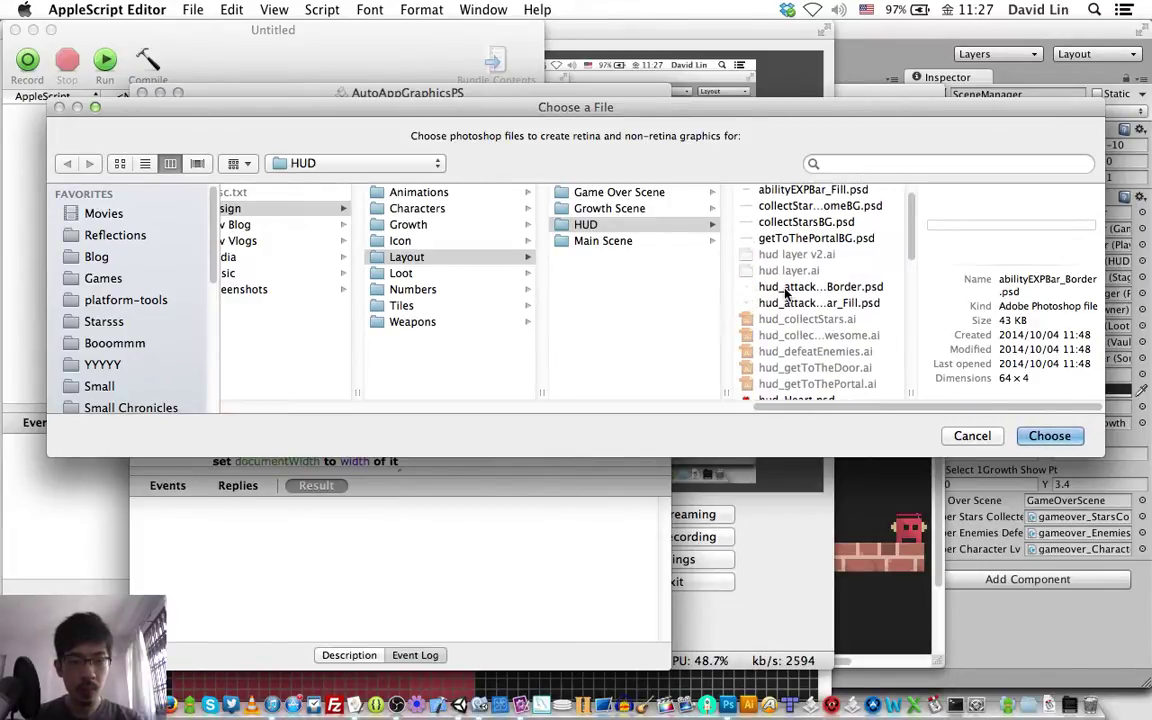
click(788, 287)
key(Down)
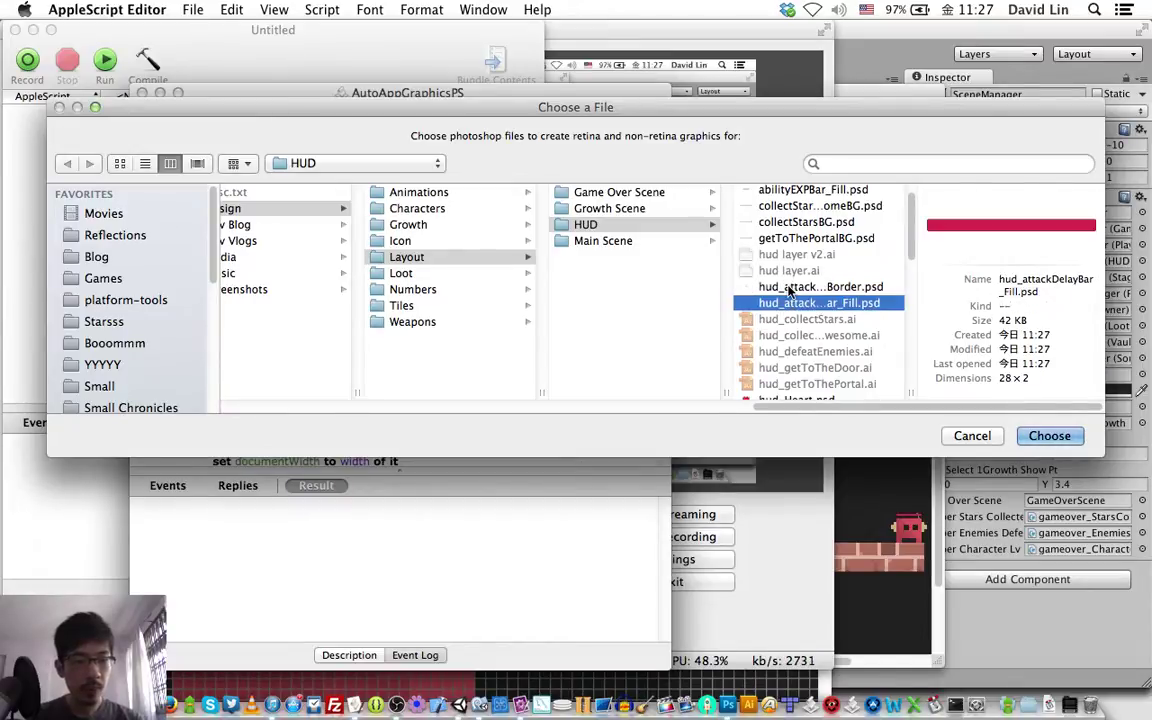
shift+click(788, 287)
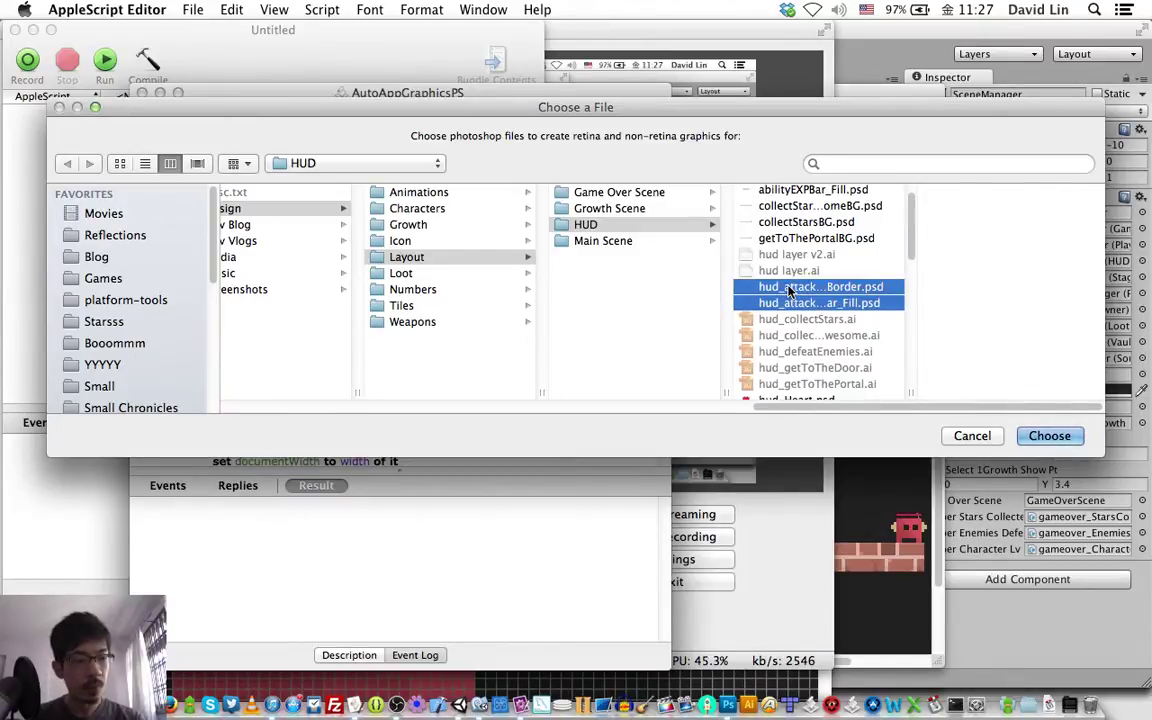
key(Return)
- Pick the retina, ipad, ipad retina and normal folders as export destinations
text(ipad retina)
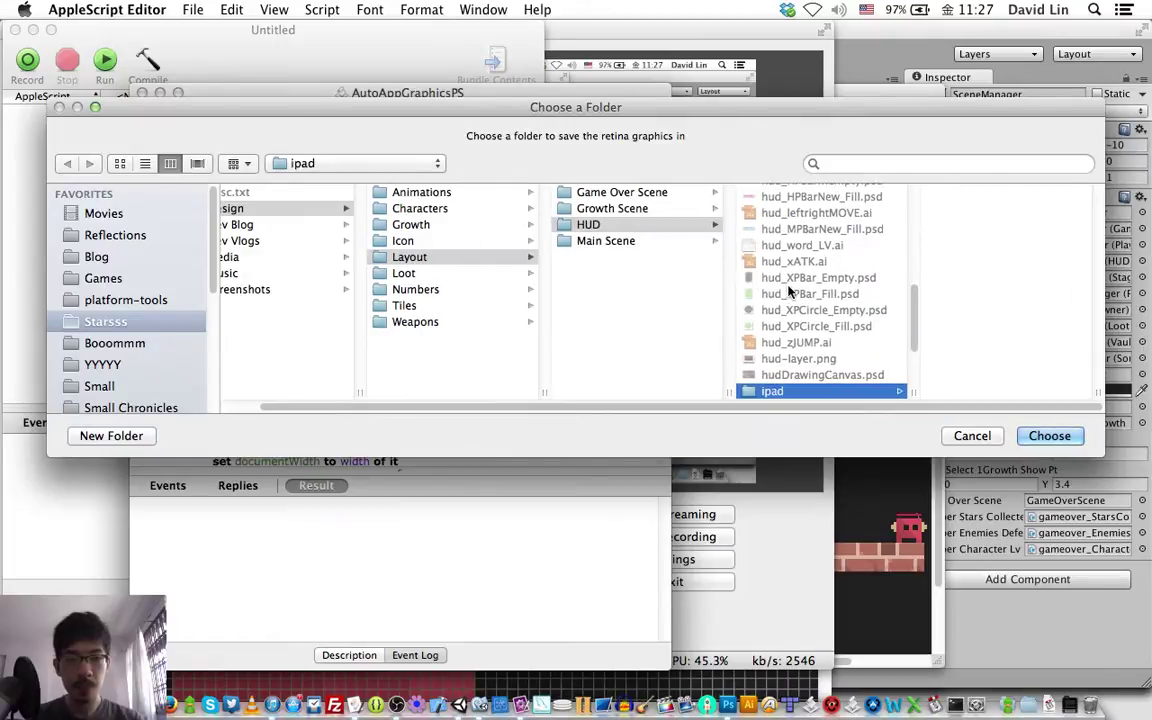
key(Down)
key(Down)
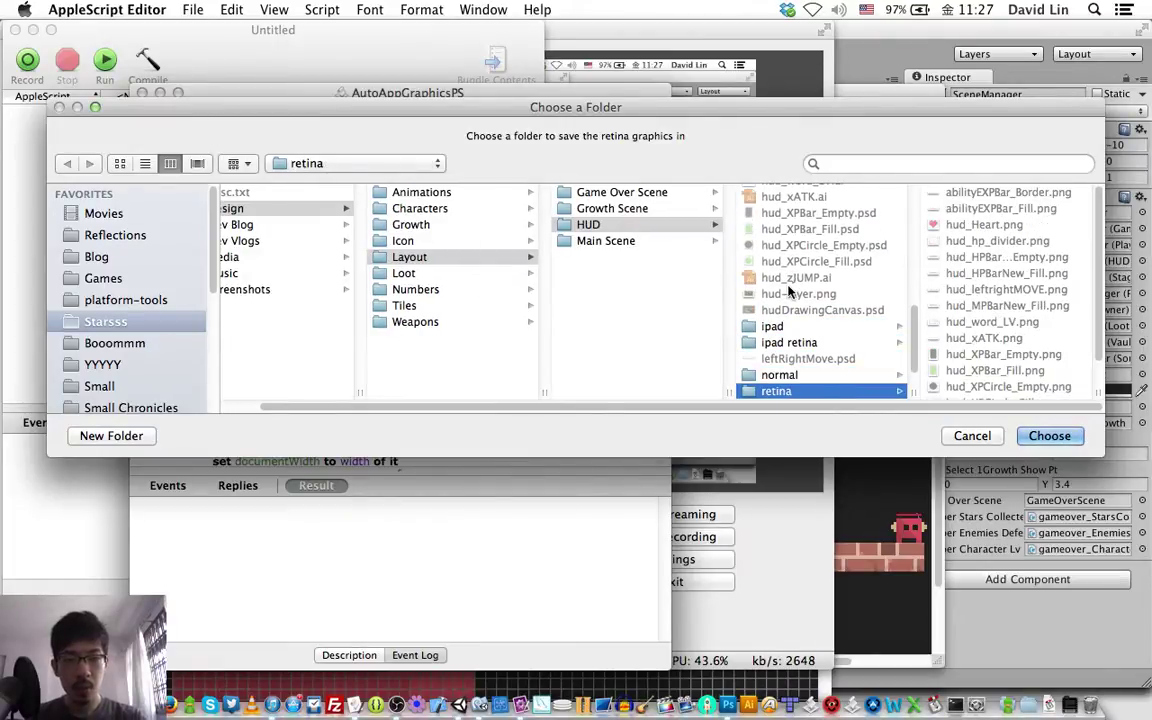
key(Return)
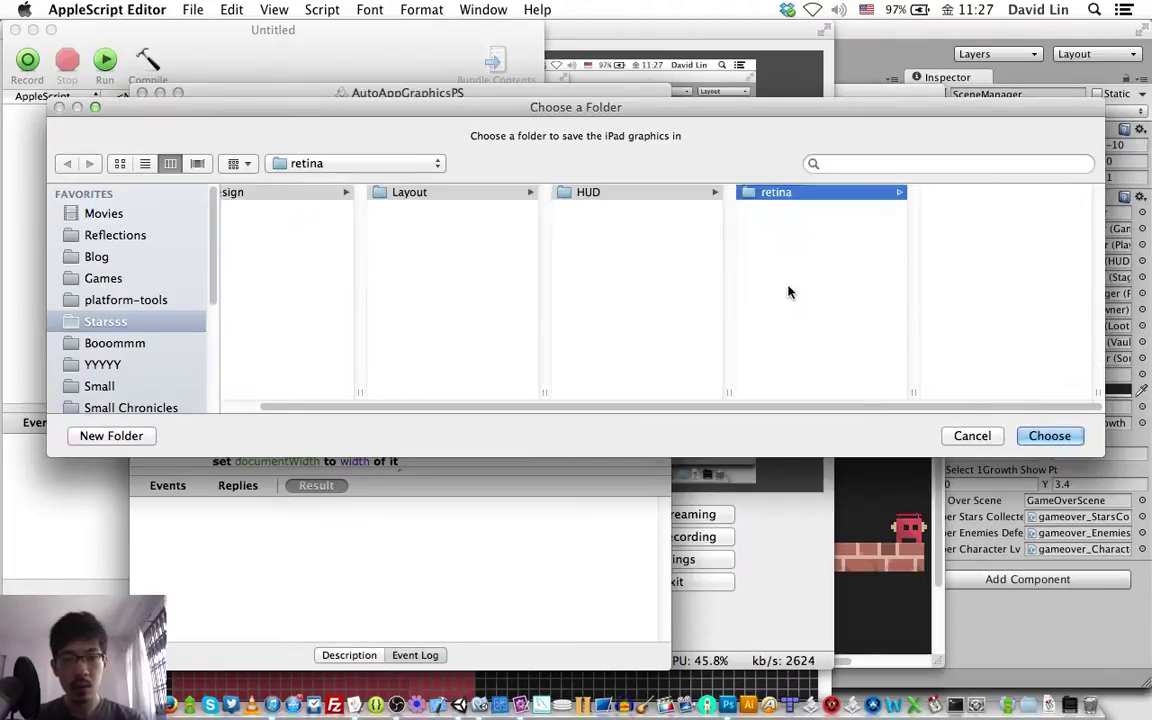
text(ipad)
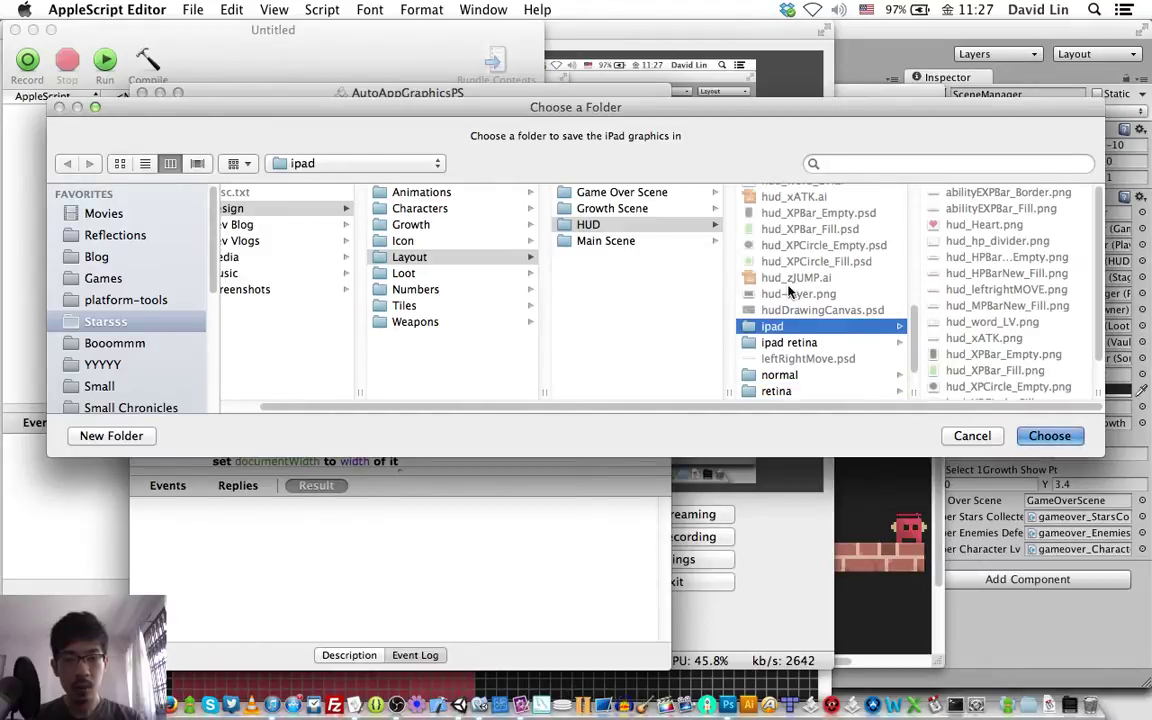
key(Return)
key(Down)
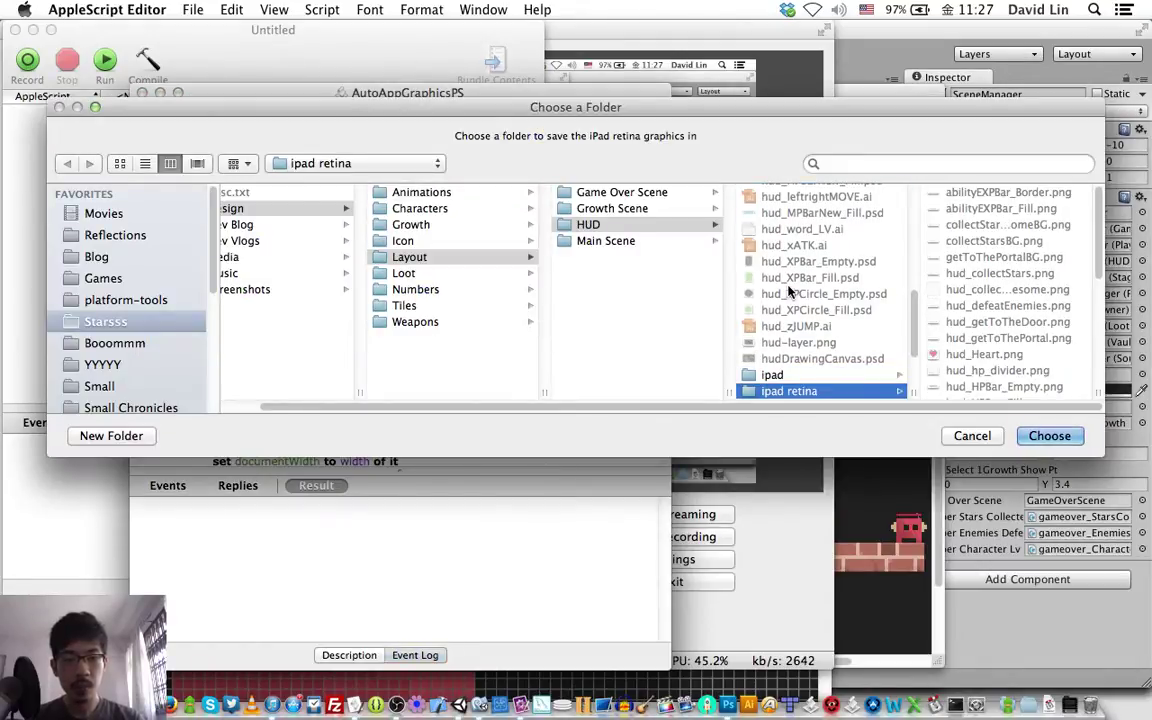
key(Return)
text(normal)
key(Return)
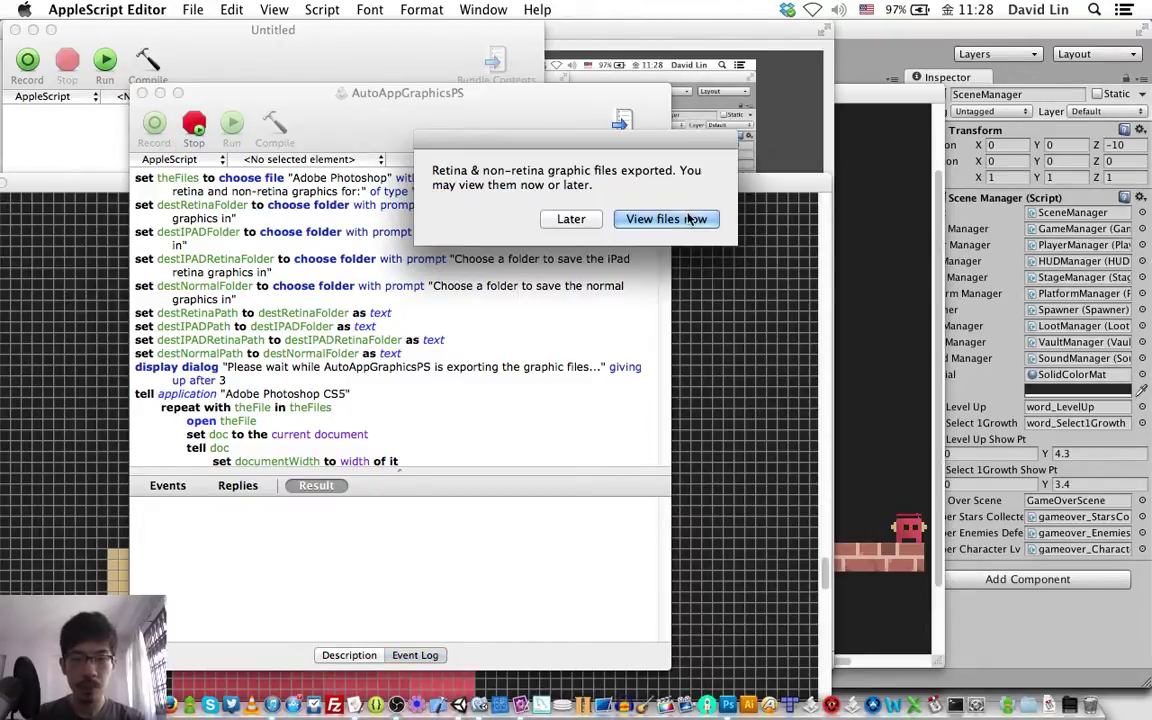
- View the exported attack-delay bar PNGs, then open the Starsss project folder in Finder
click(666, 219)
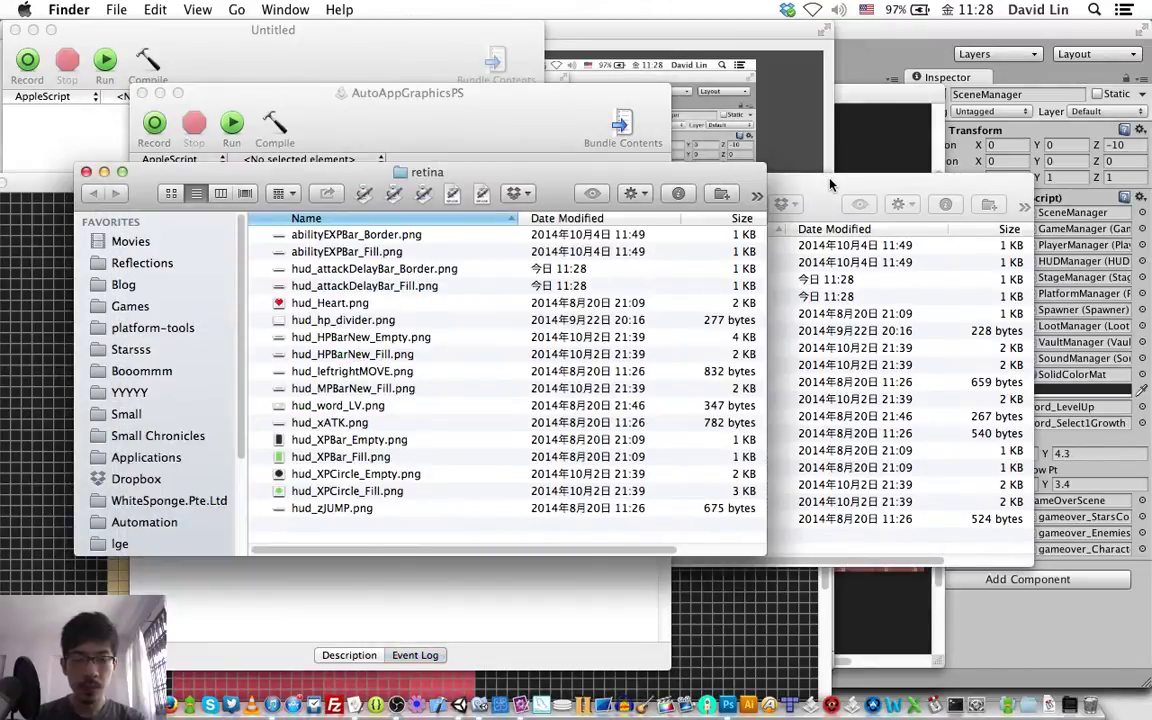
click(826, 181)
click(455, 361)
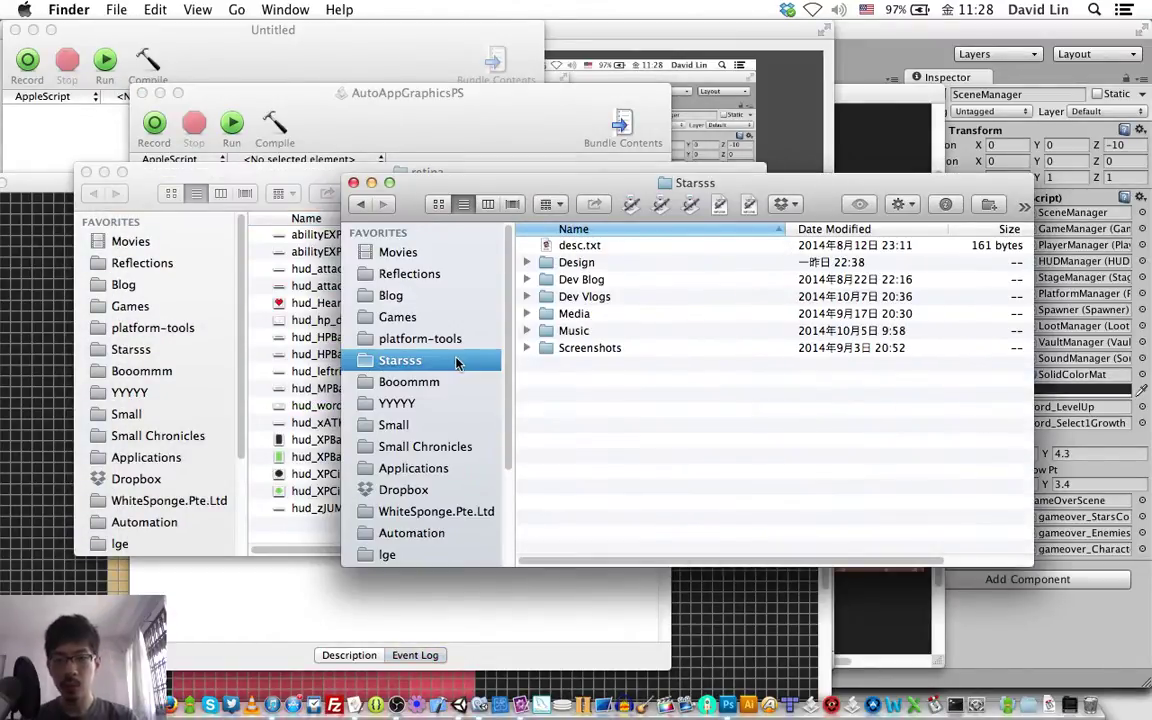
click(440, 318)
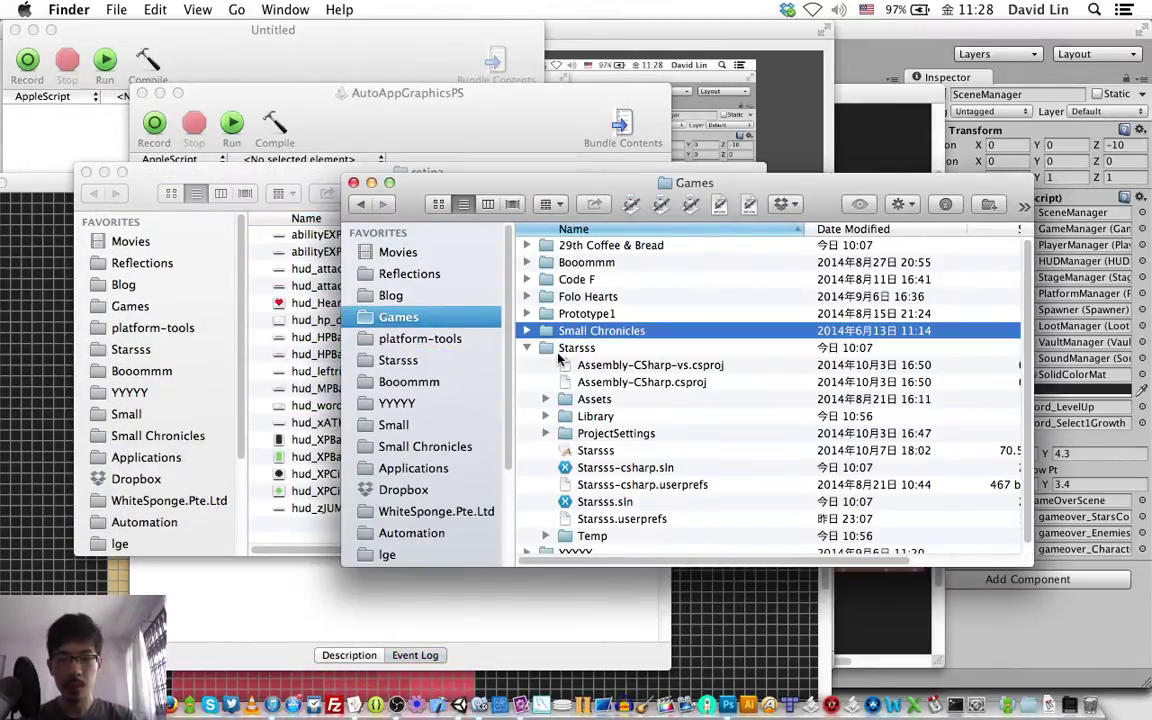
click(560, 350)
key(super+Down)
- Navigate through Assets and Textures into the Sprites folder
key(Down)
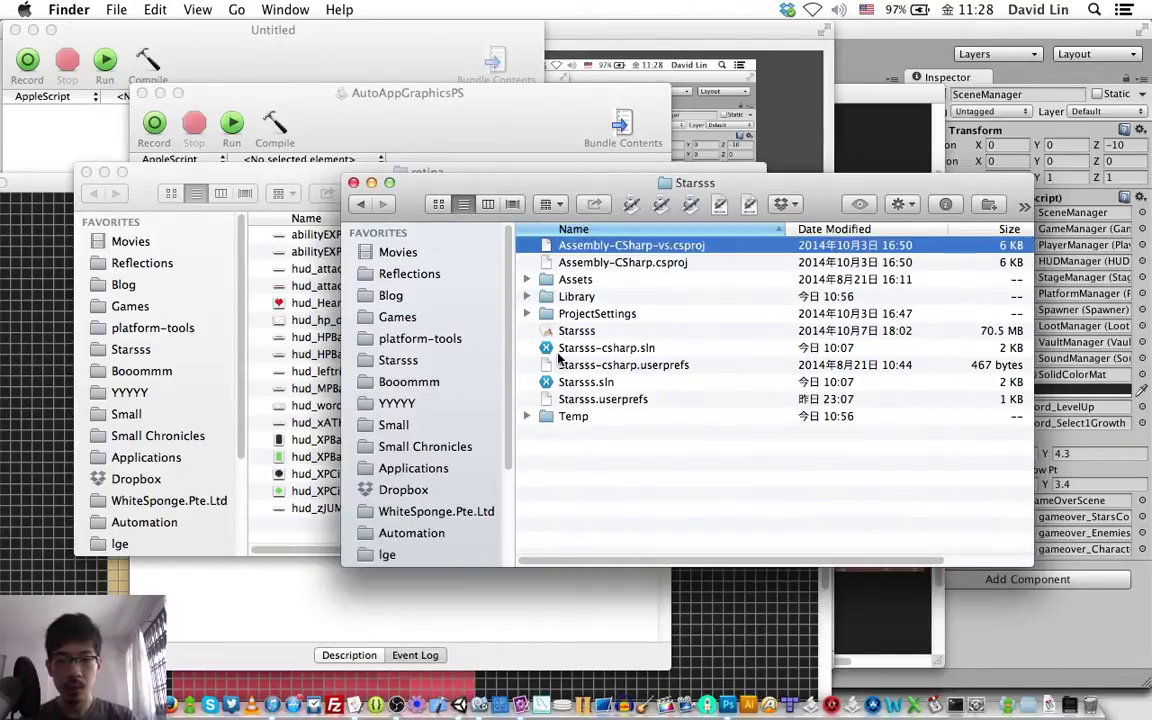
key(Down)
key(Down)
key(super+Down)
key(Up)
key(Right)
key(Down)
key(Down)
key(Down)
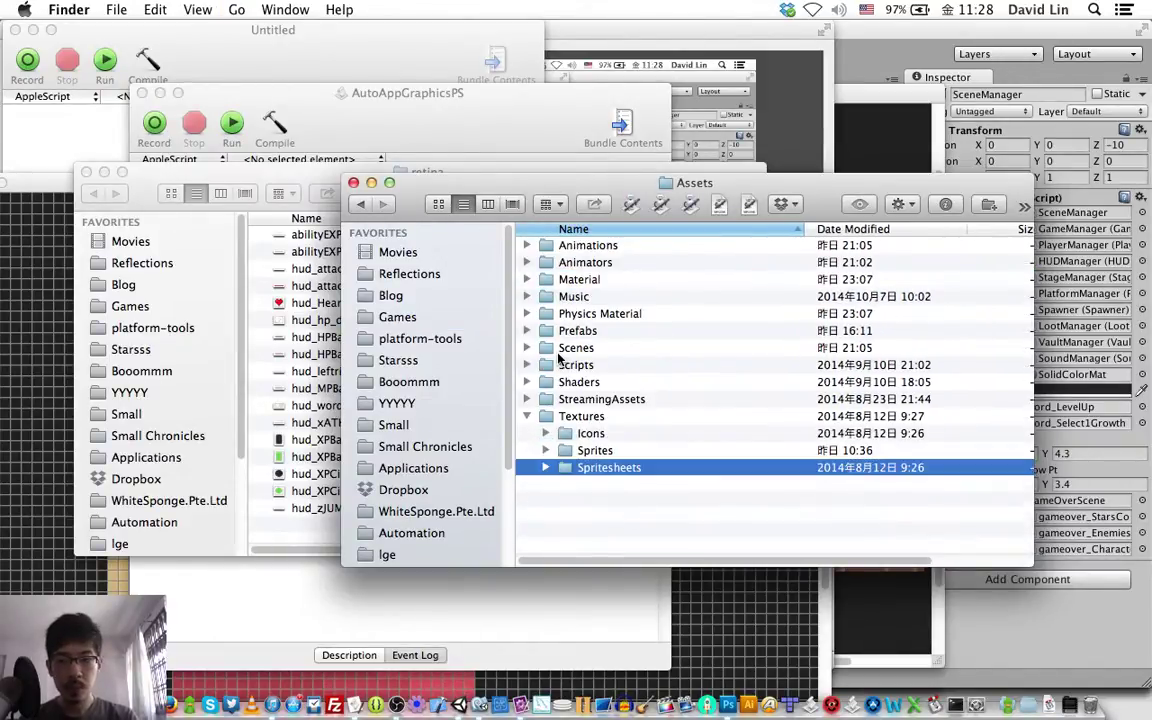
key(Up)
key(super+Down)
- Open the HUD sprites folder and open abilityEXPBar_Fill.png
key(Down)
key(Down)
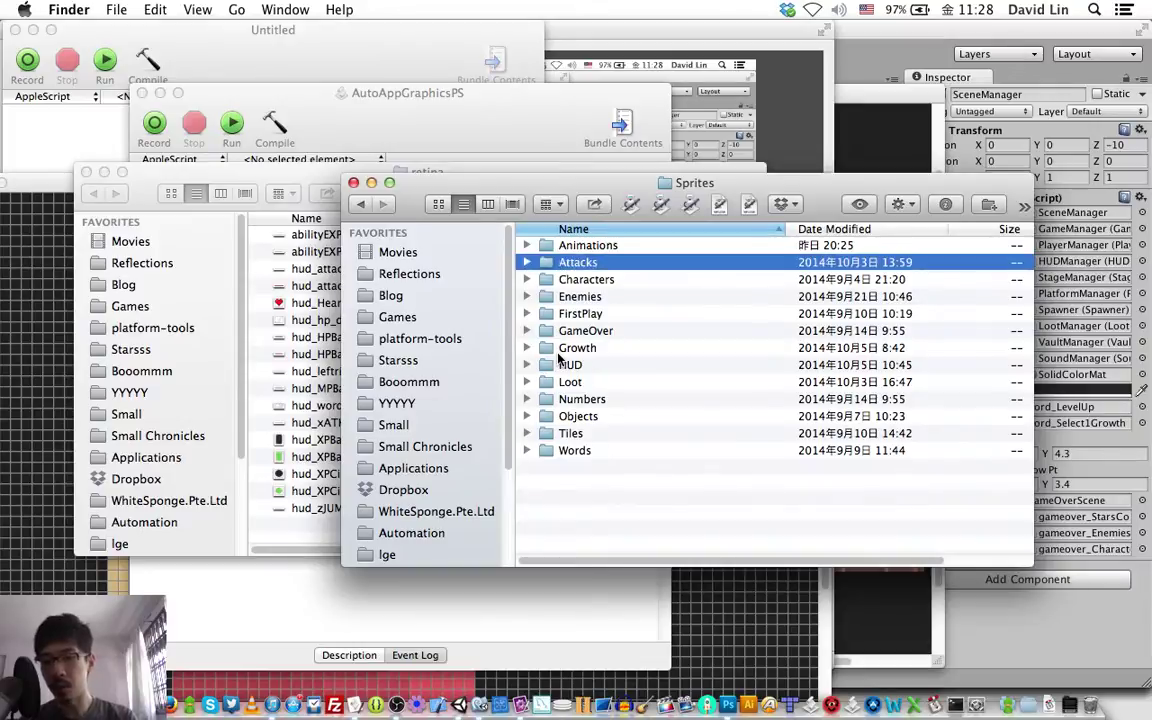
key(Down)
key(Down)
key(Down)
key(Down)
key(Down)
key(Down)
key(super+Down)
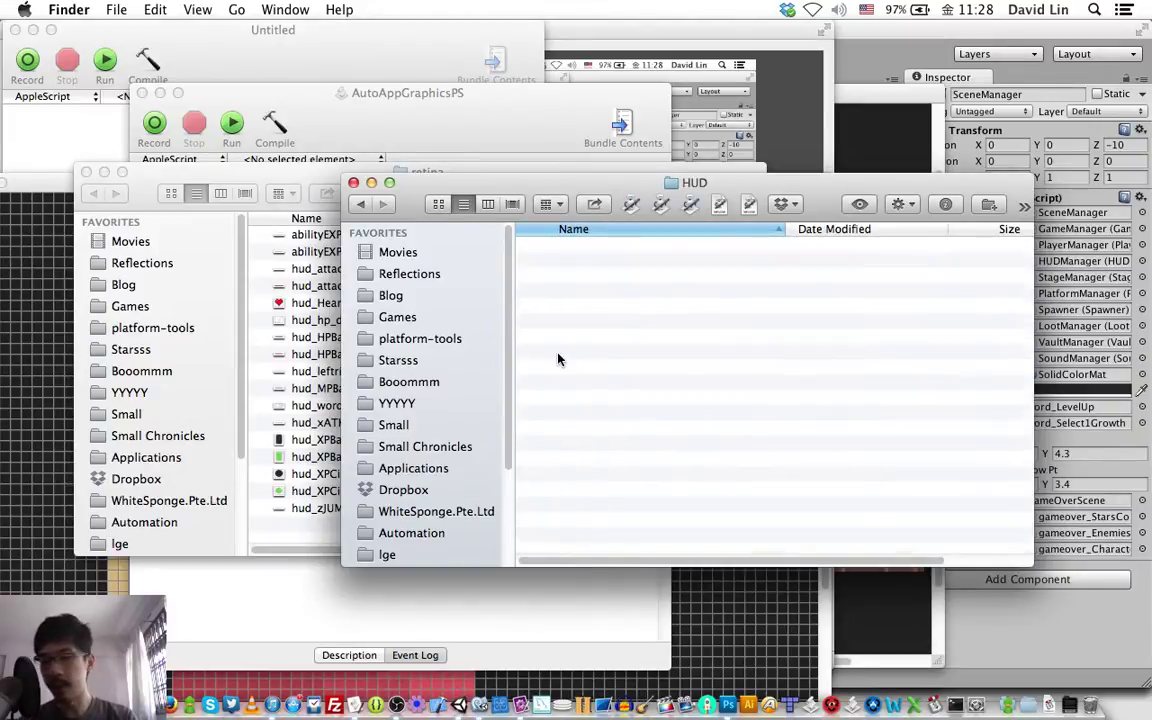
key(Down)
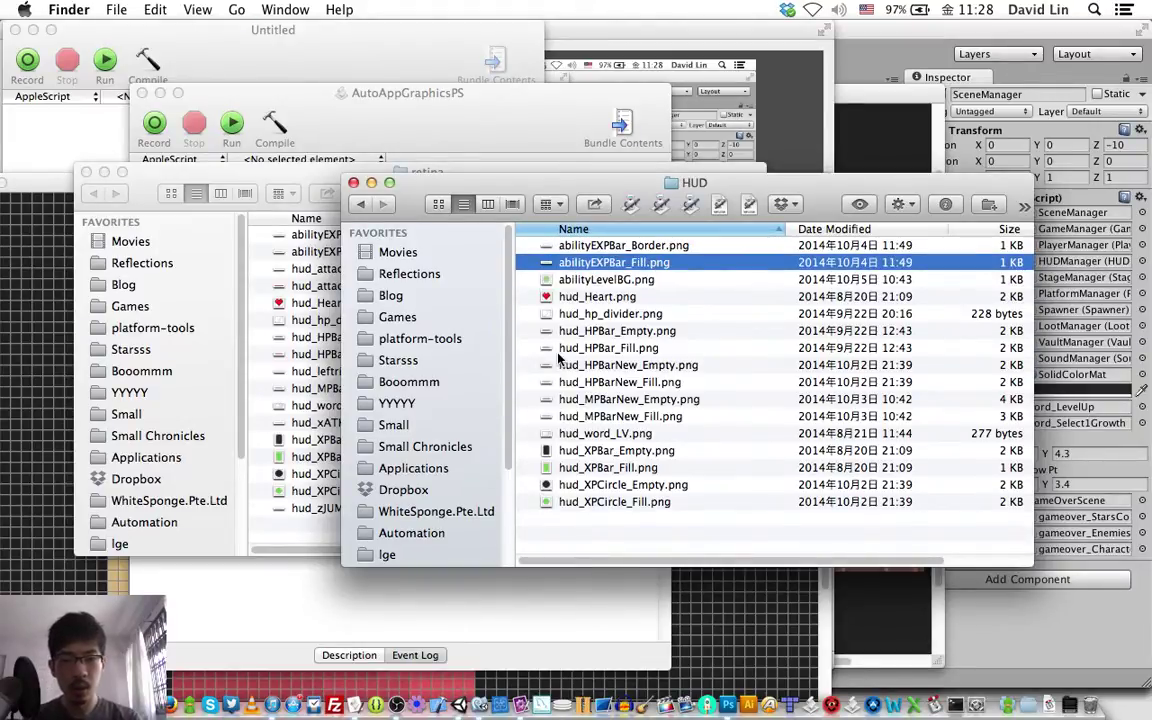
key(Up)
key(Down)
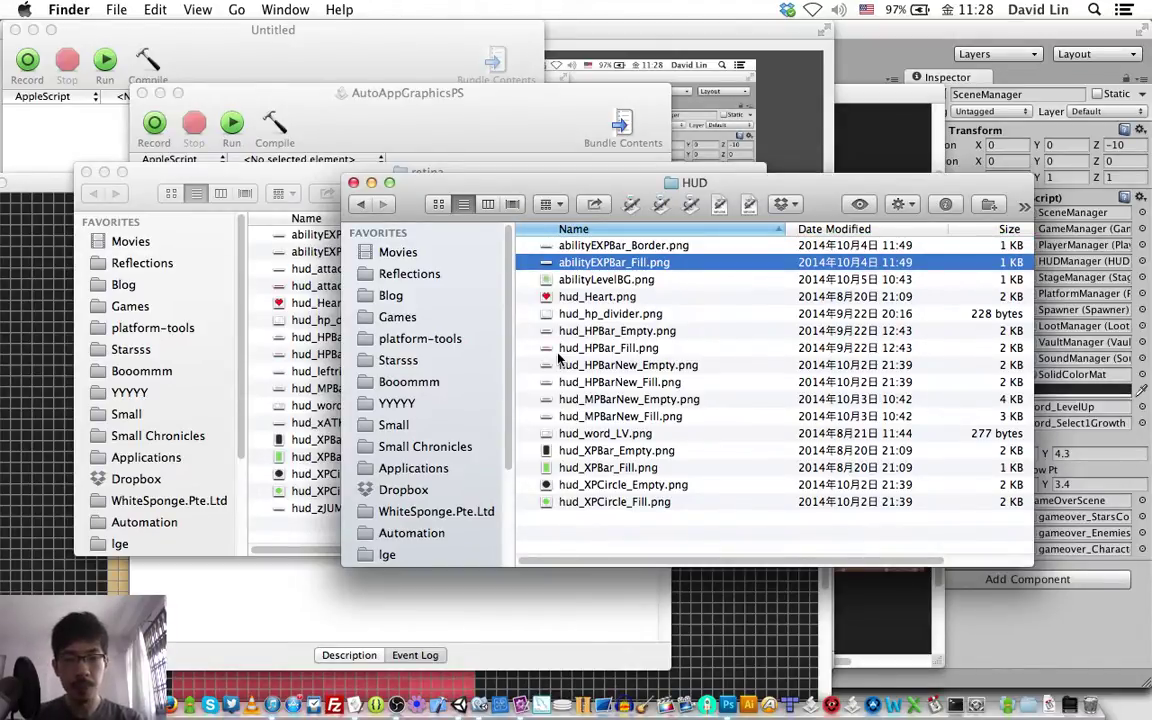
key(super+Down)
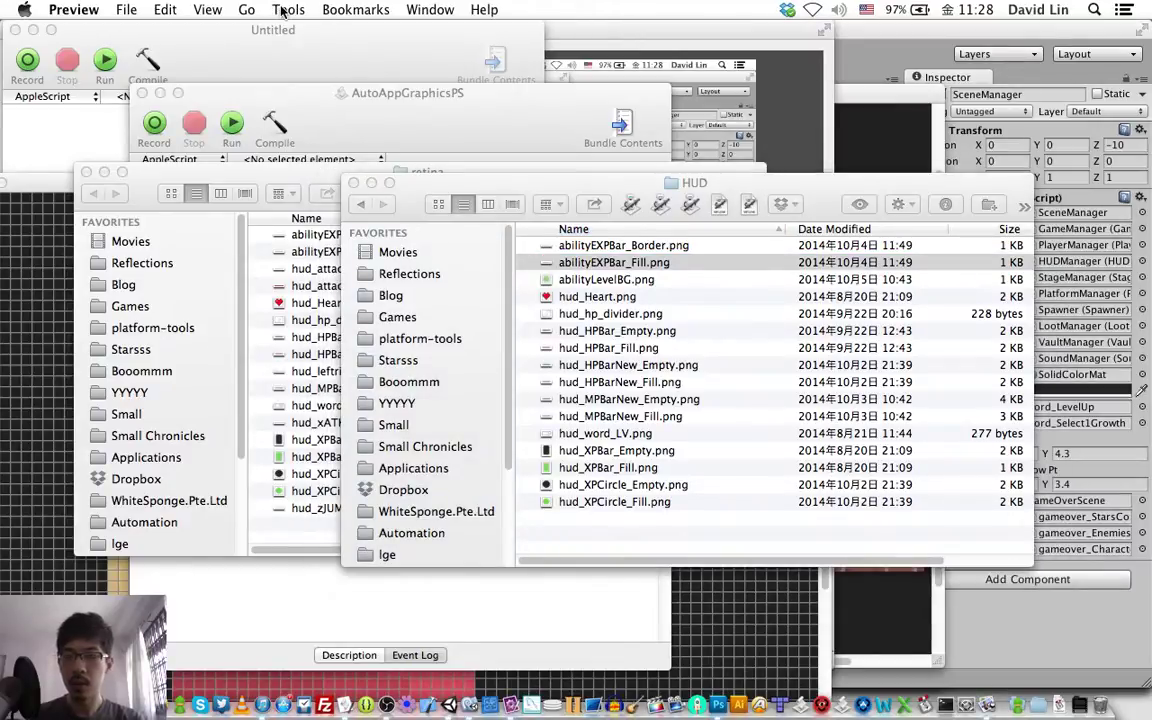
- Check abilityEXPBar_Fill.png's pixel size (128 × 8) in Preview, then quit Preview
click(286, 10)
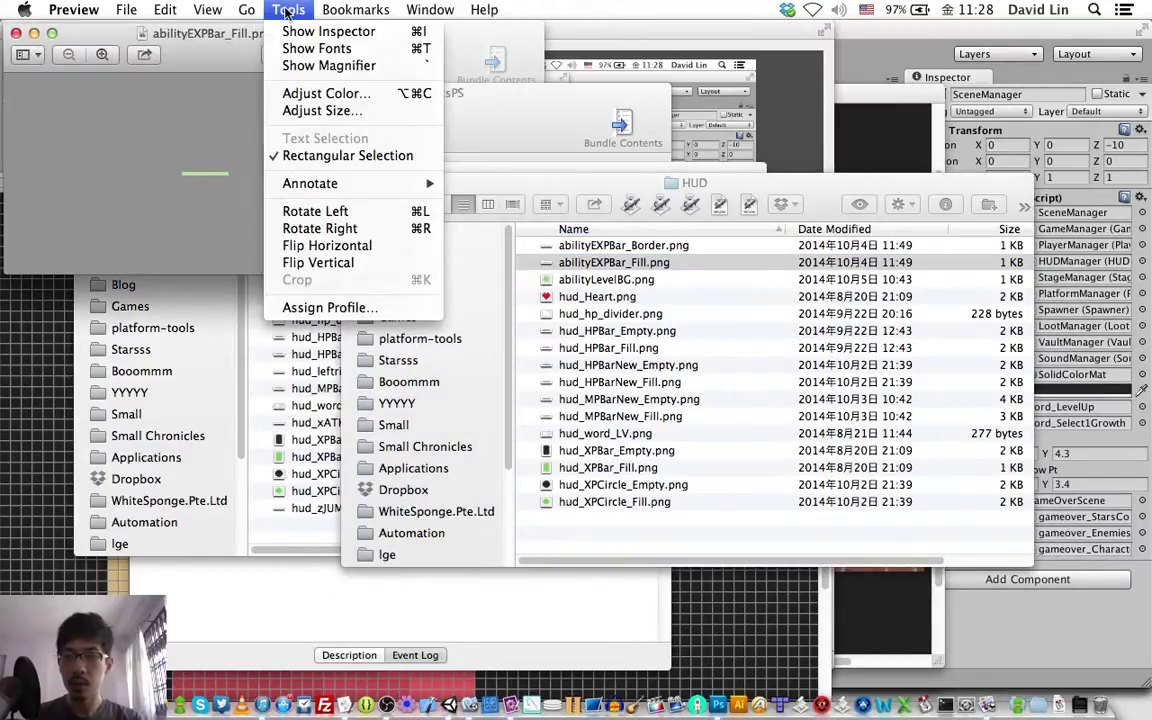
click(316, 111)
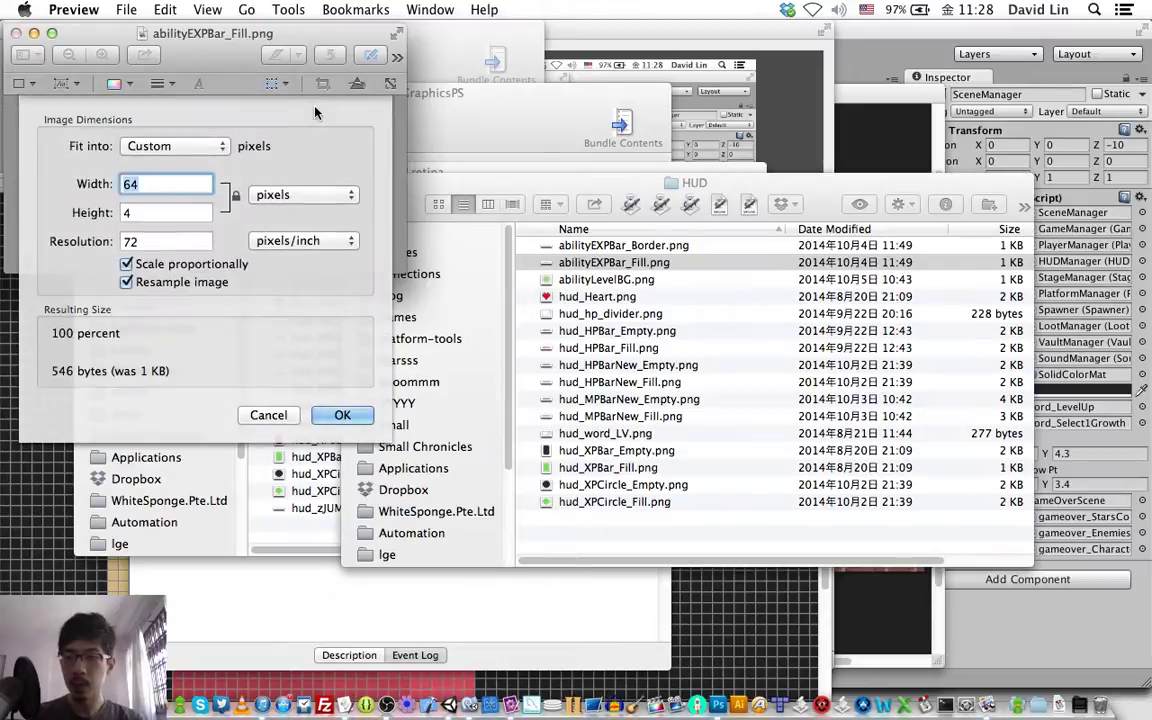
key(Return)
key(super+q)
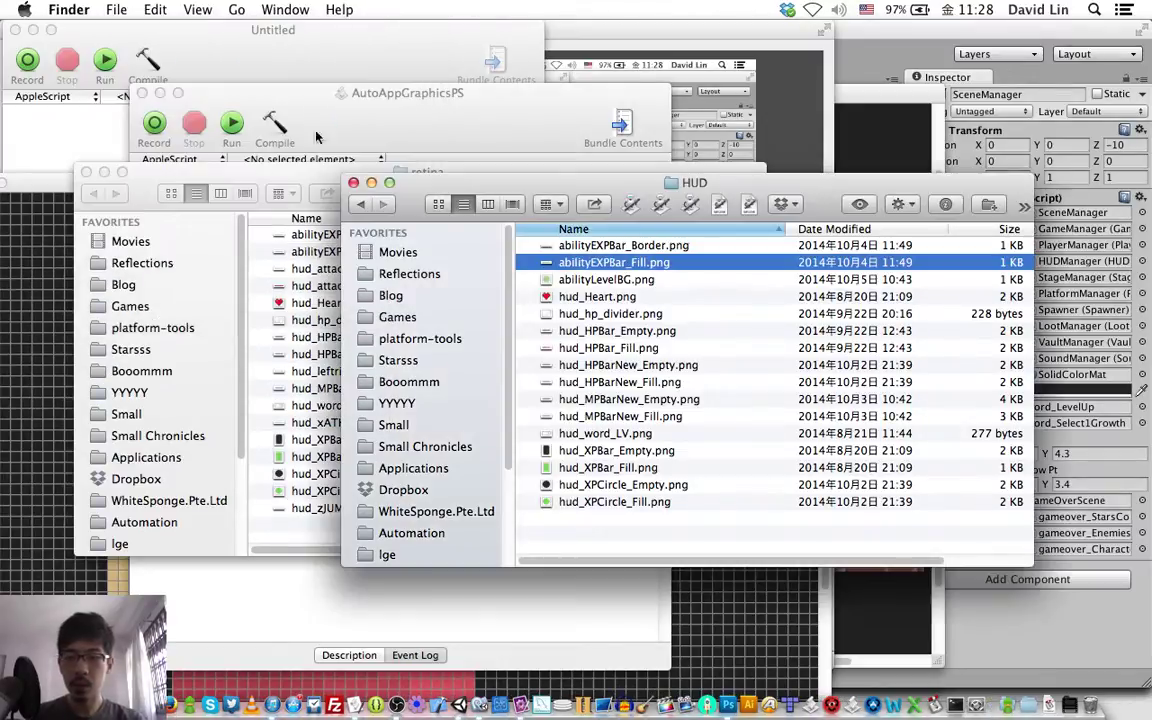
- Open the retina abilityEXPBar_Fill.png, check its pixel dimensions, and close it
click(218, 178)
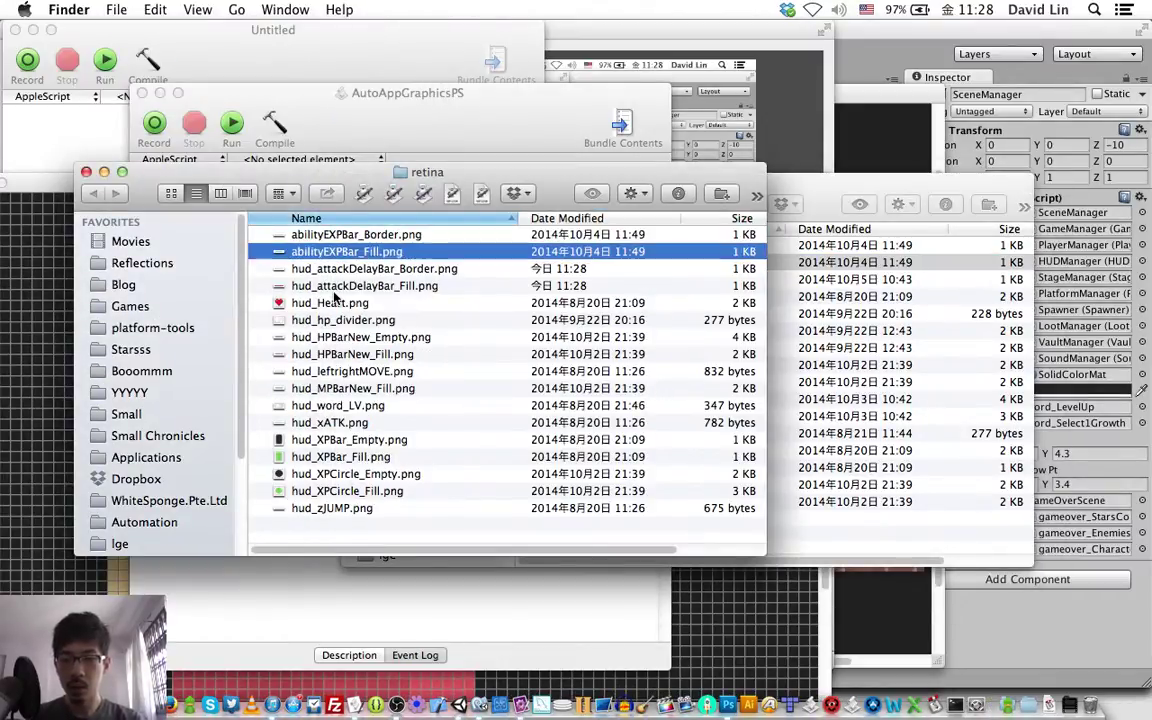
key(super+shift+g)
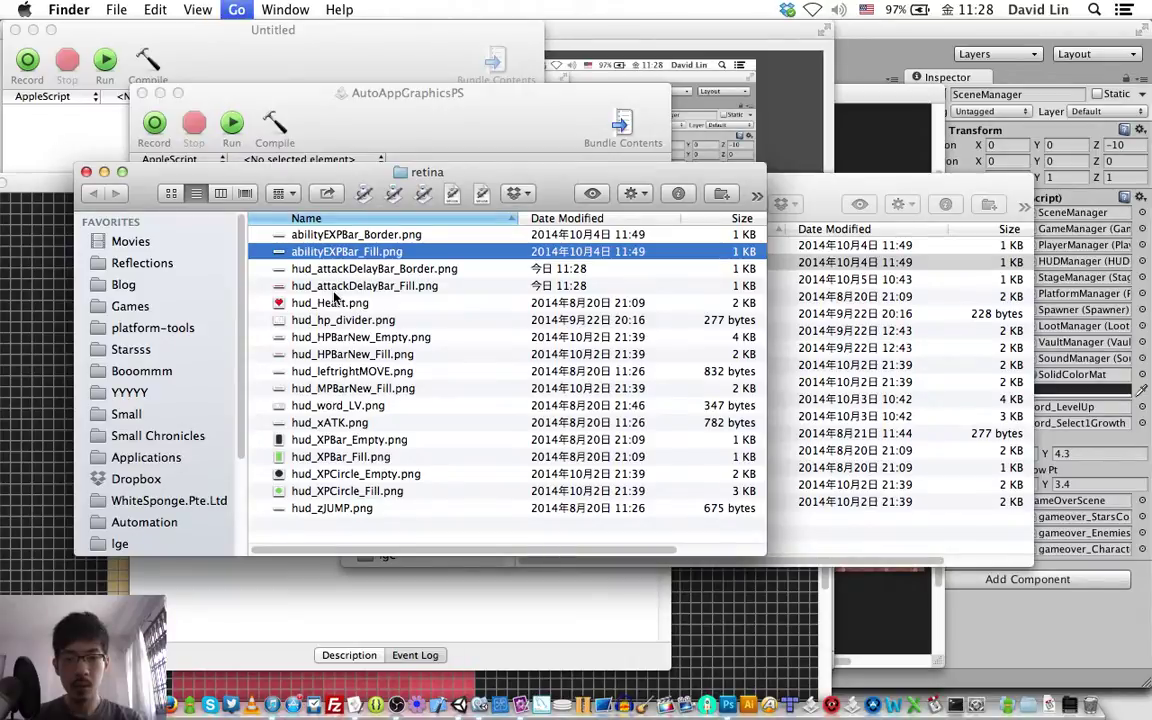
key(super+o)
click(280, 10)
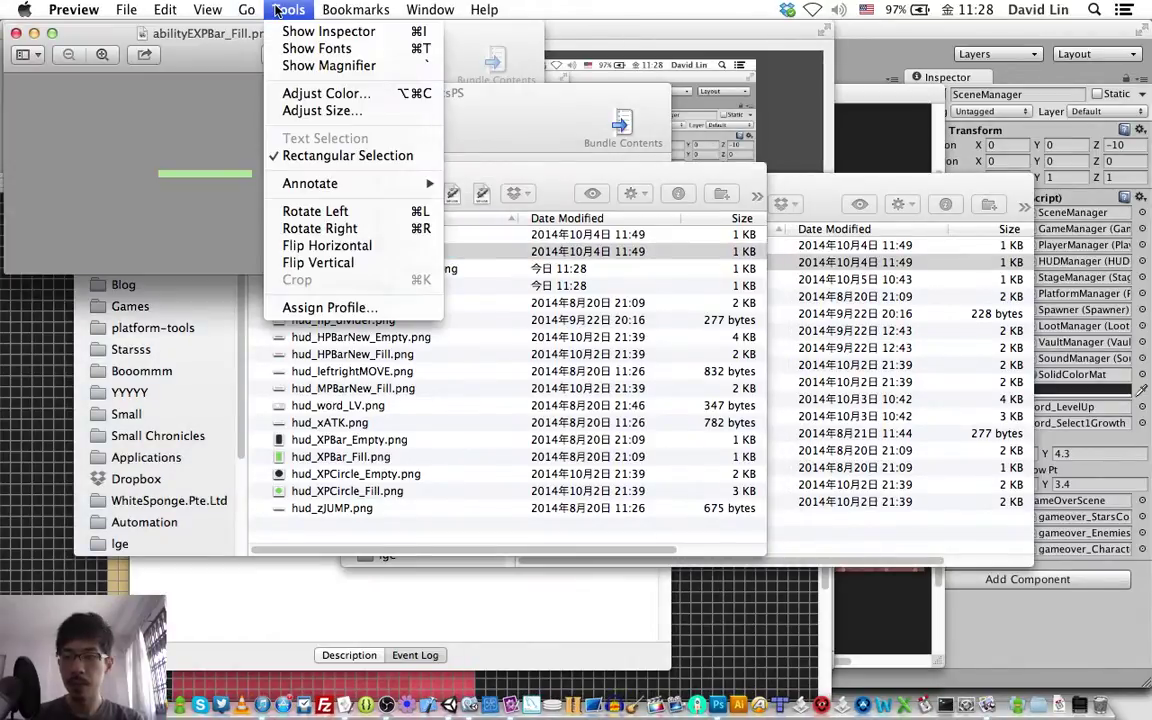
click(314, 119)
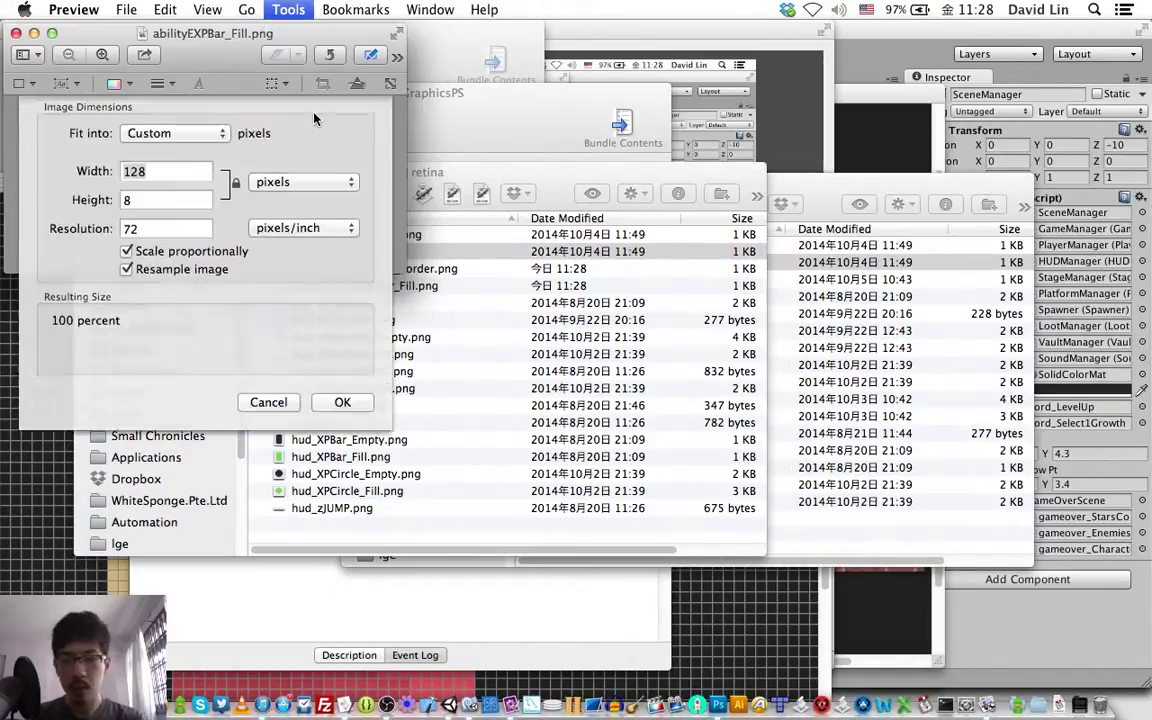
key(Escape)
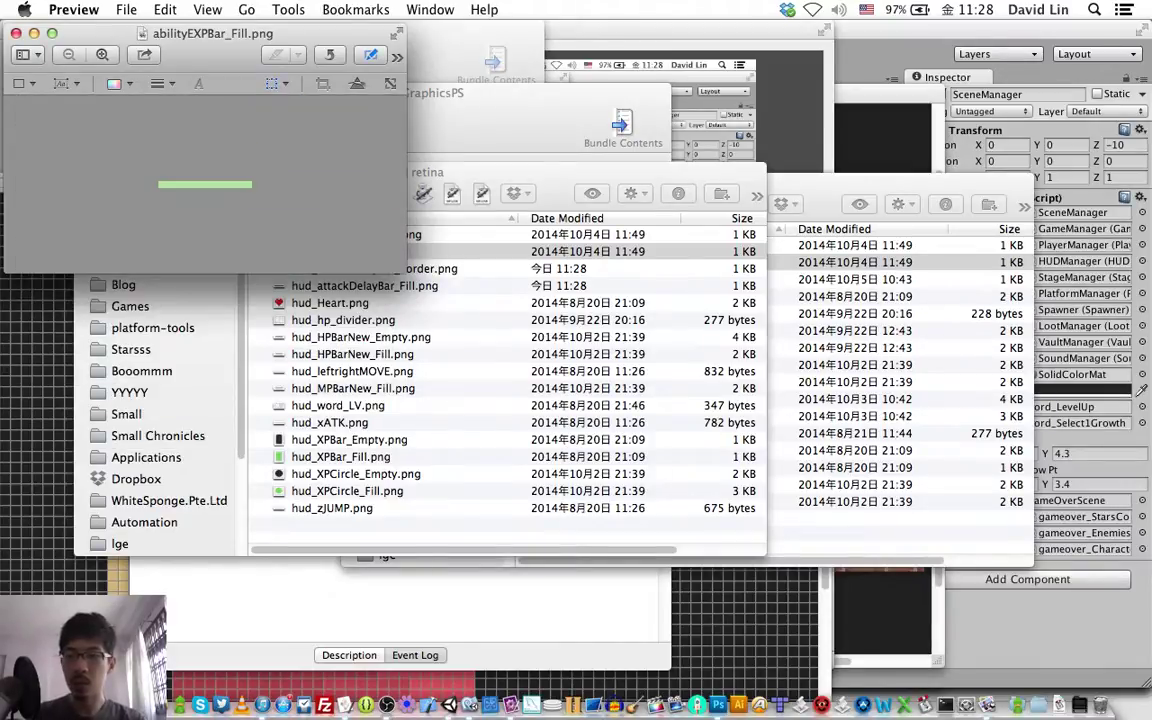
key(super+q)
- Go up from the retina folder and open the neighbouring normal folder
key(super+shift+g)
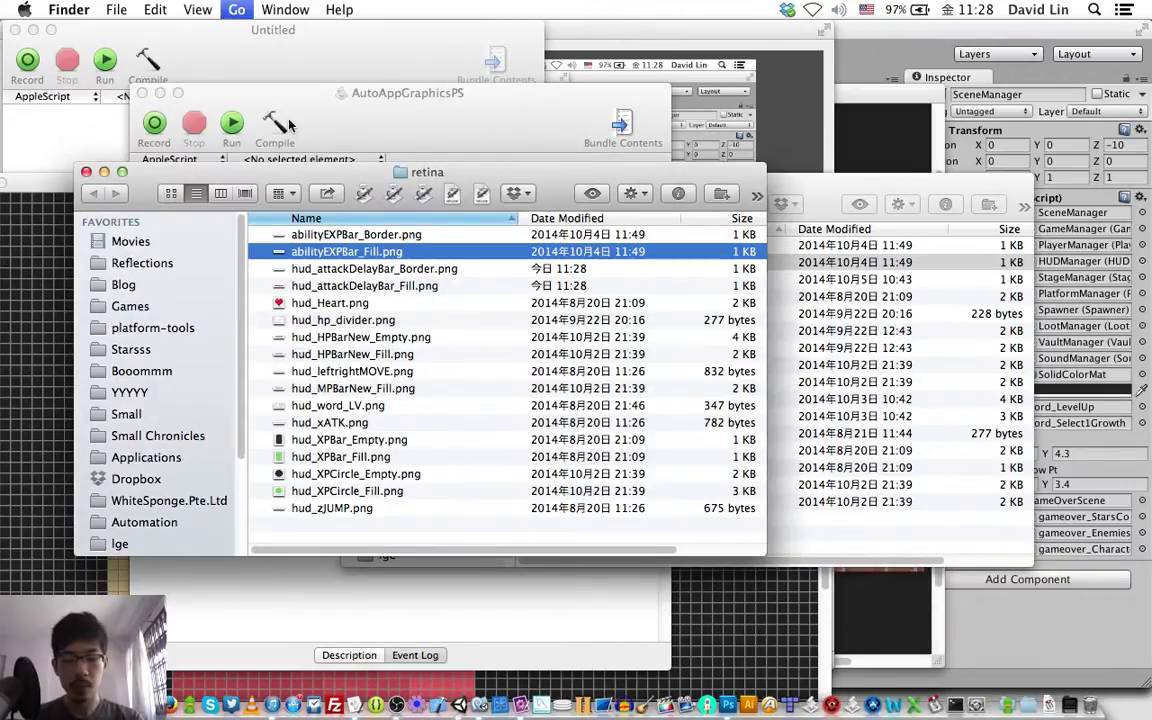
key(super+Up)
key(Up)
key(super+Down)
- Copy hud_attackDelayBar_Border.png and hud_attackDelayBar_Fill.png from normal and paste them into the HUD sprites folder
key(Down)
key(Down)
key(Down)
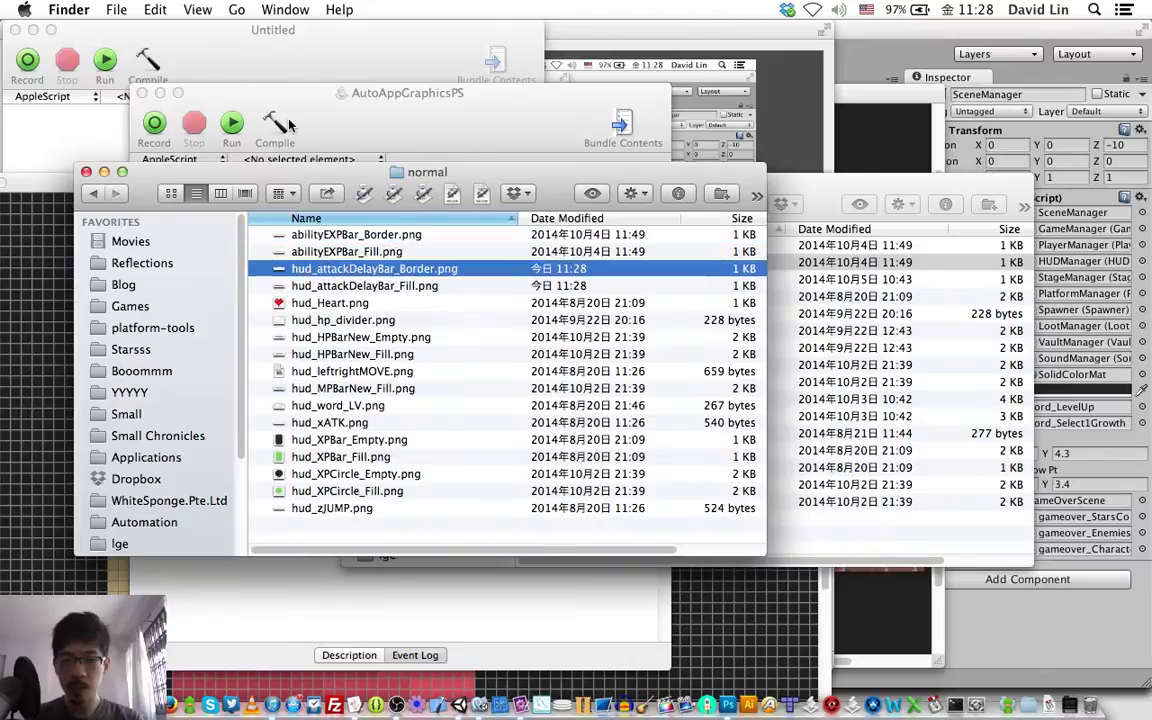
key(shift+Down)
key(super+c)
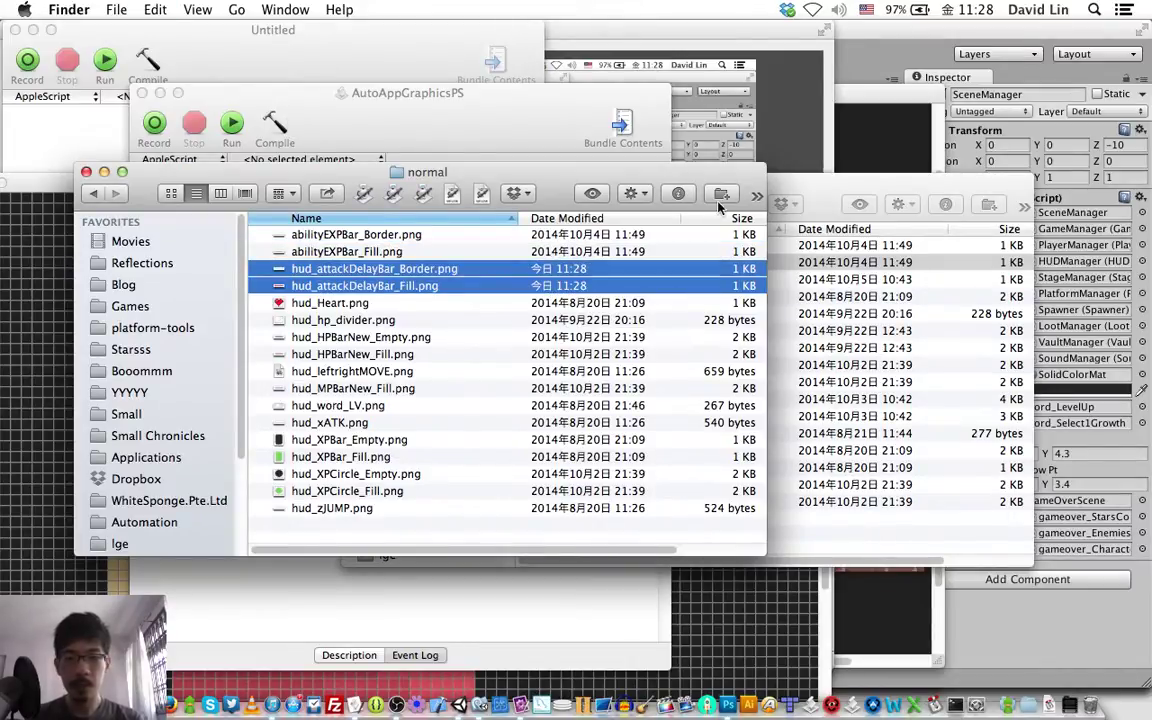
click(836, 186)
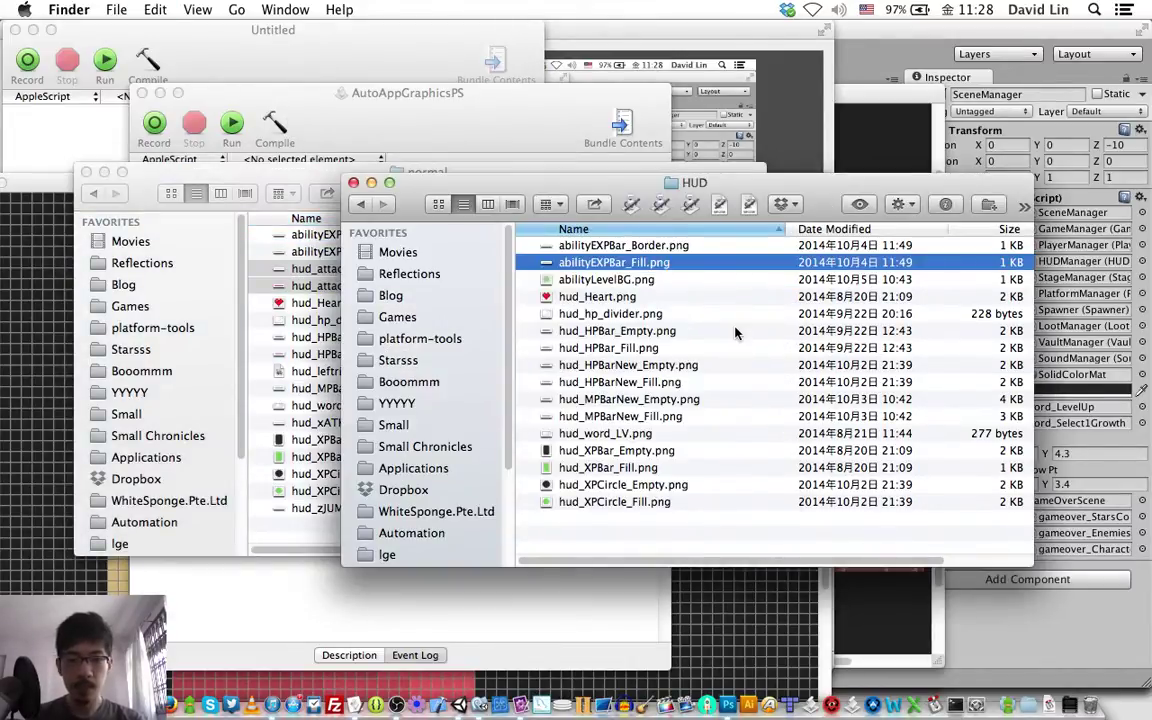
key(super+v)
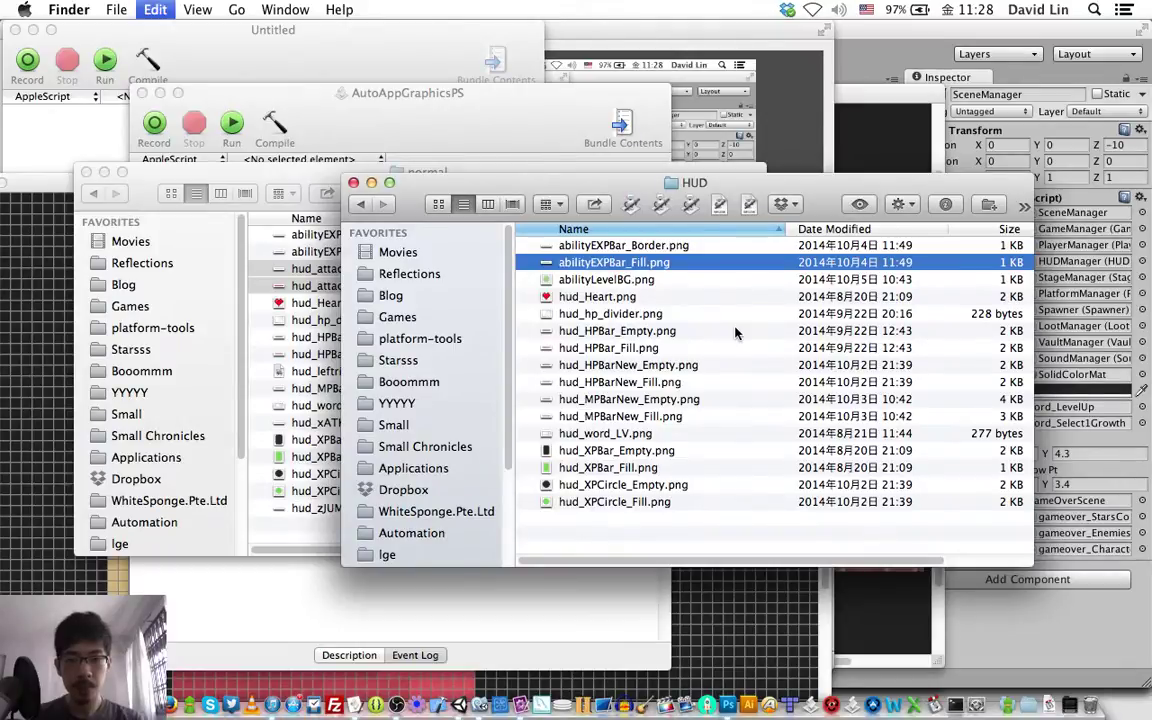
key(super+Tab)
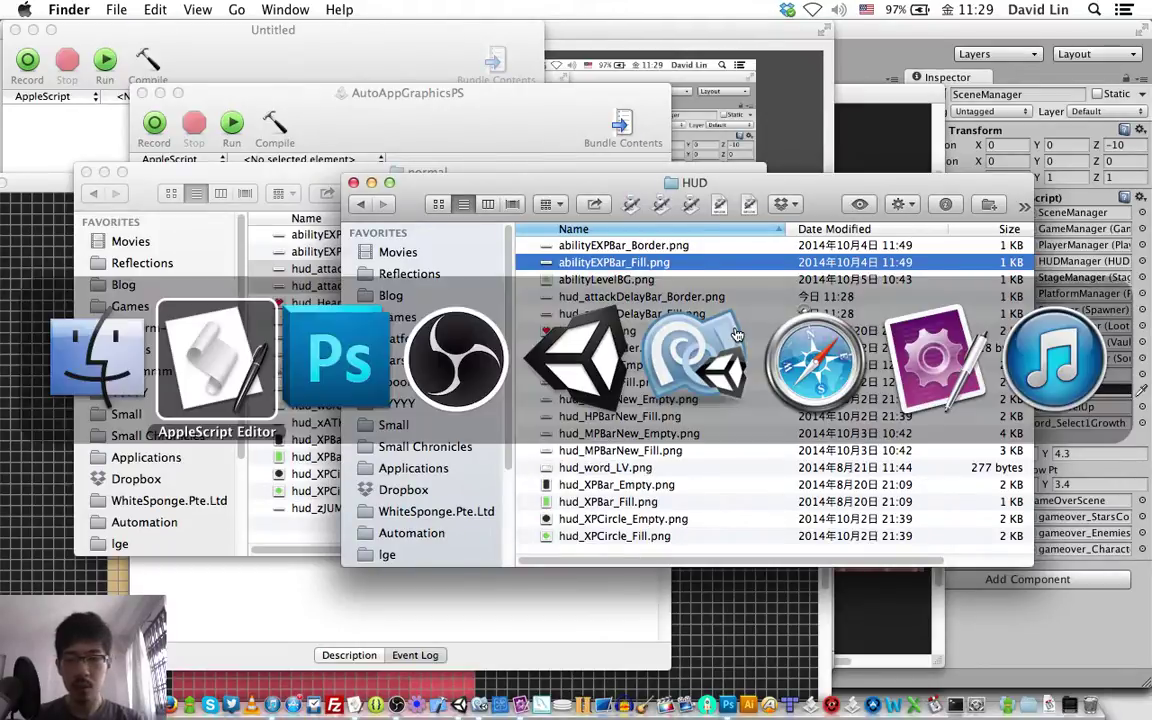
- In Unity's HUD textures, select both hud_attackDelayBar textures together
key(super+Tab)
key(super+Tab)
key(super+Tab)
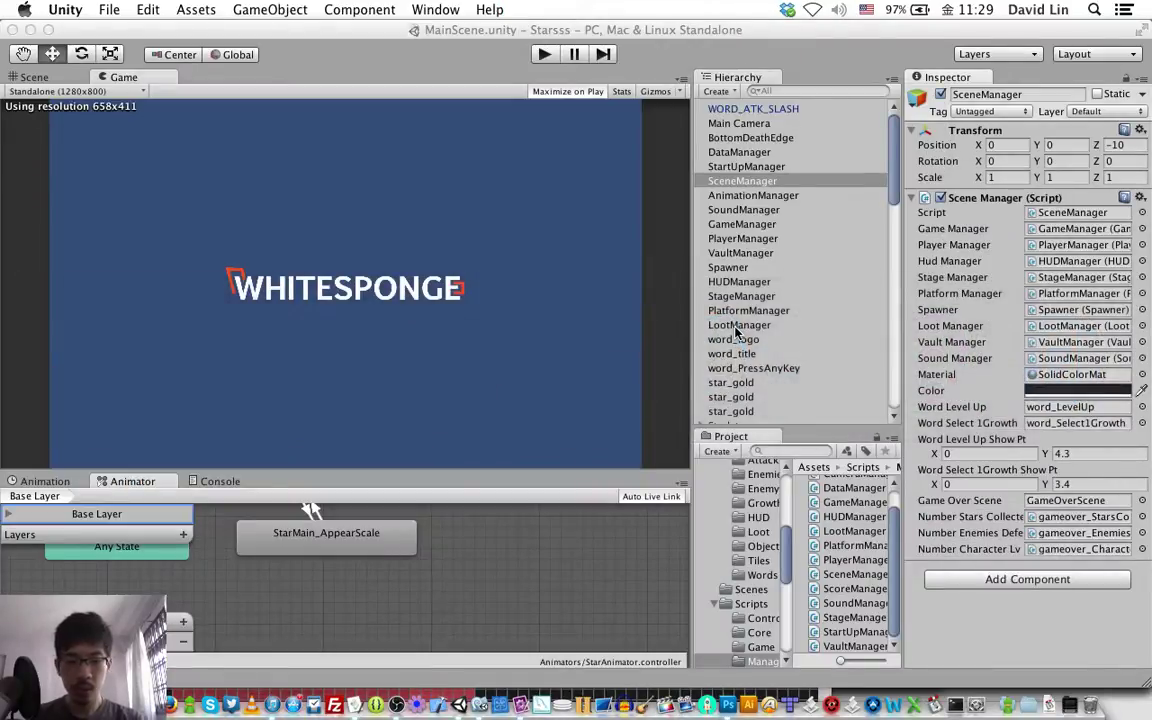
scroll(754, 563, down, 5)
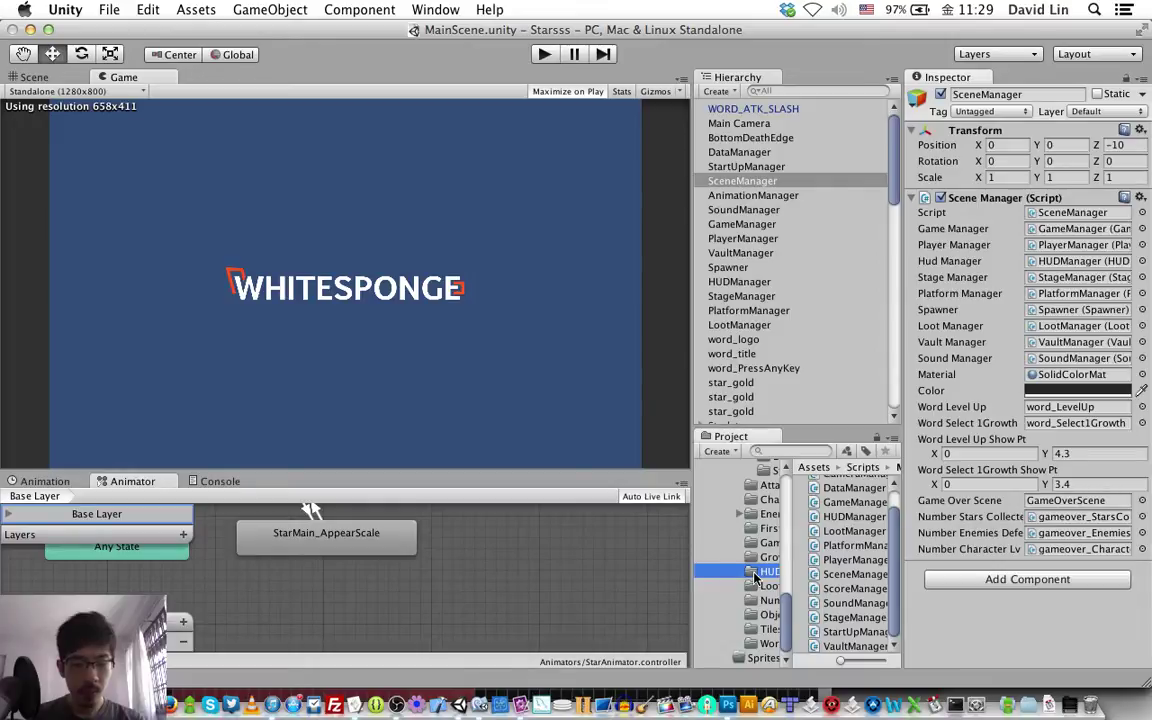
click(755, 573)
click(852, 516)
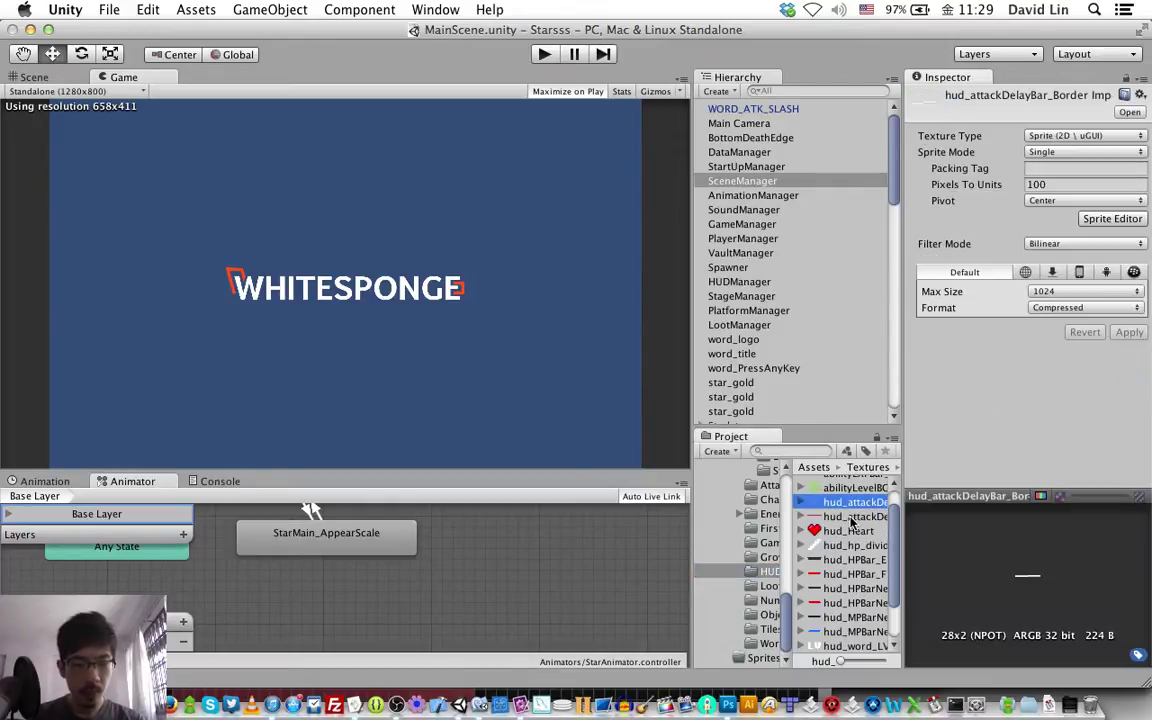
shift+click(852, 502)
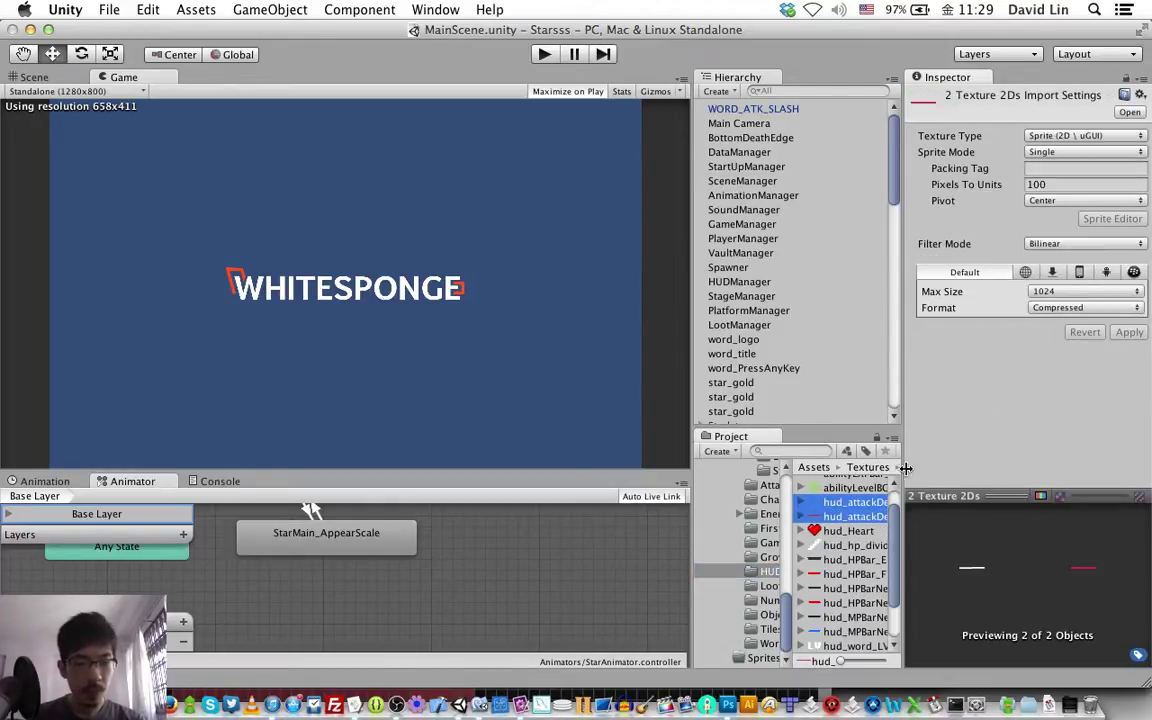
click(863, 507)
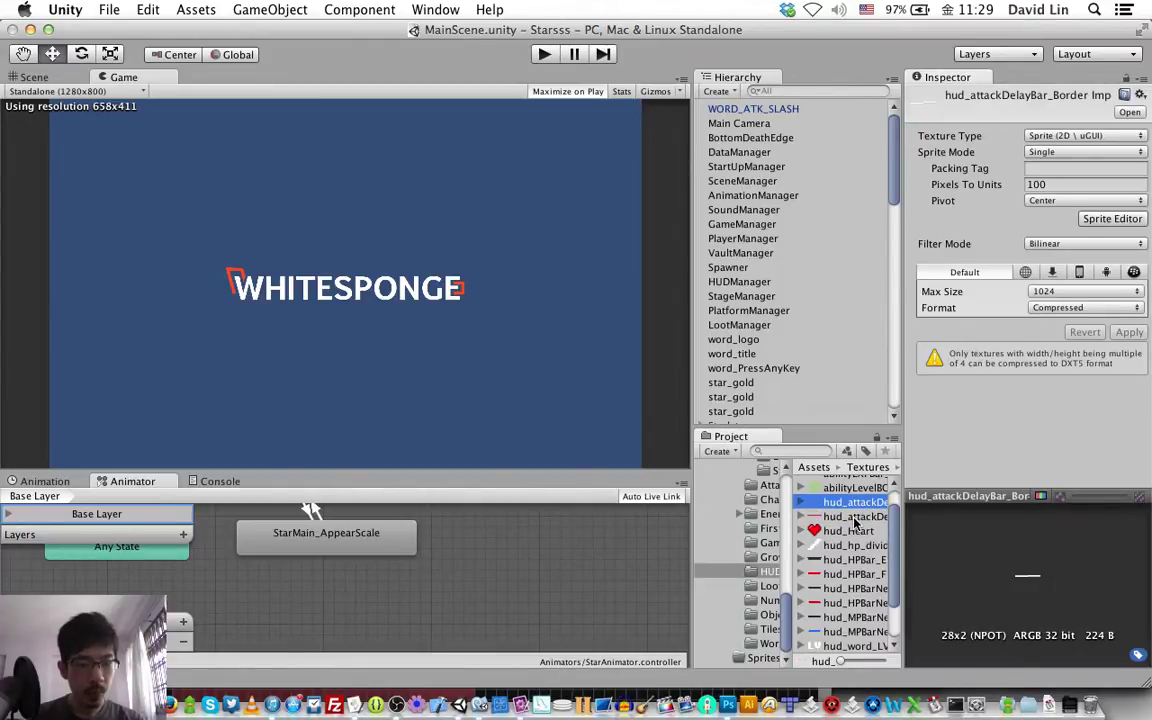
click(855, 518)
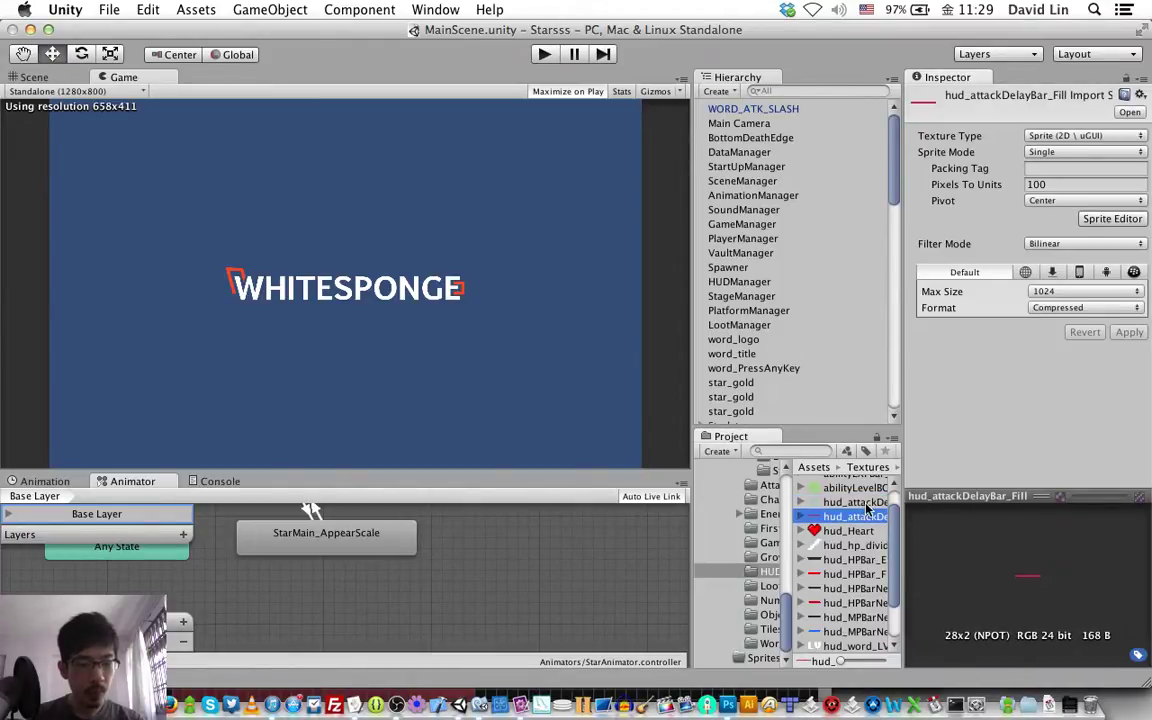
shift+click(864, 503)
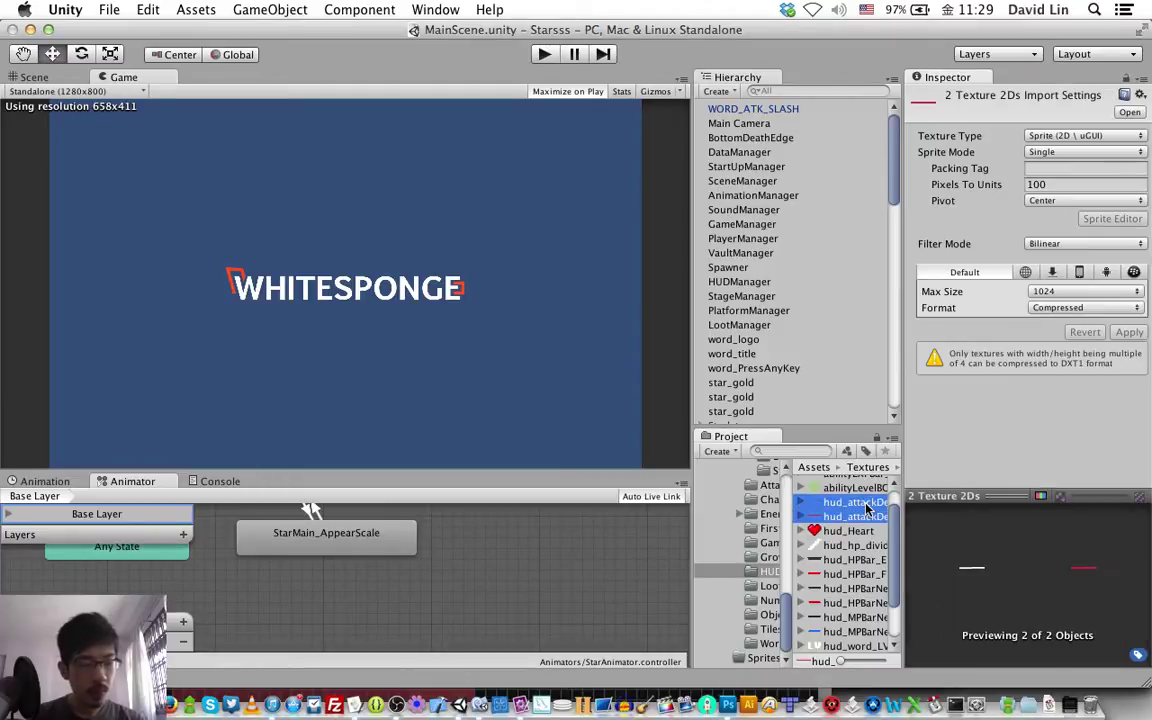
- Give both textures Max Size 4096 and Point filter mode, and apply
click(1051, 297)
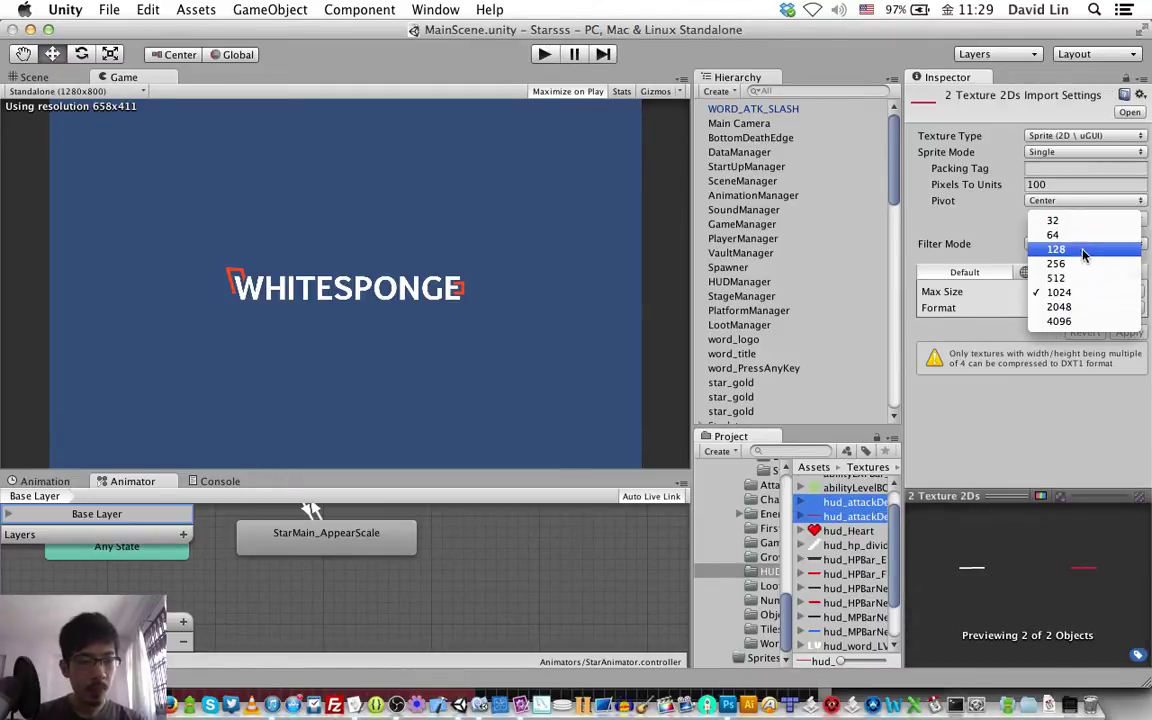
click(1050, 322)
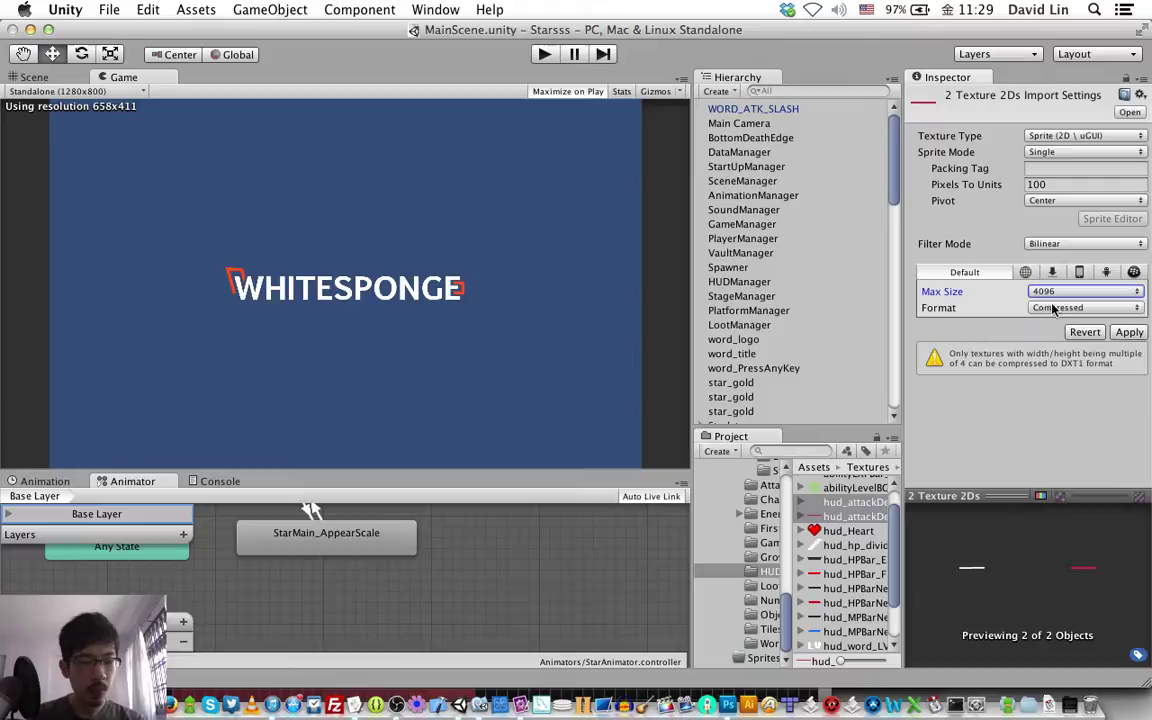
click(1050, 245)
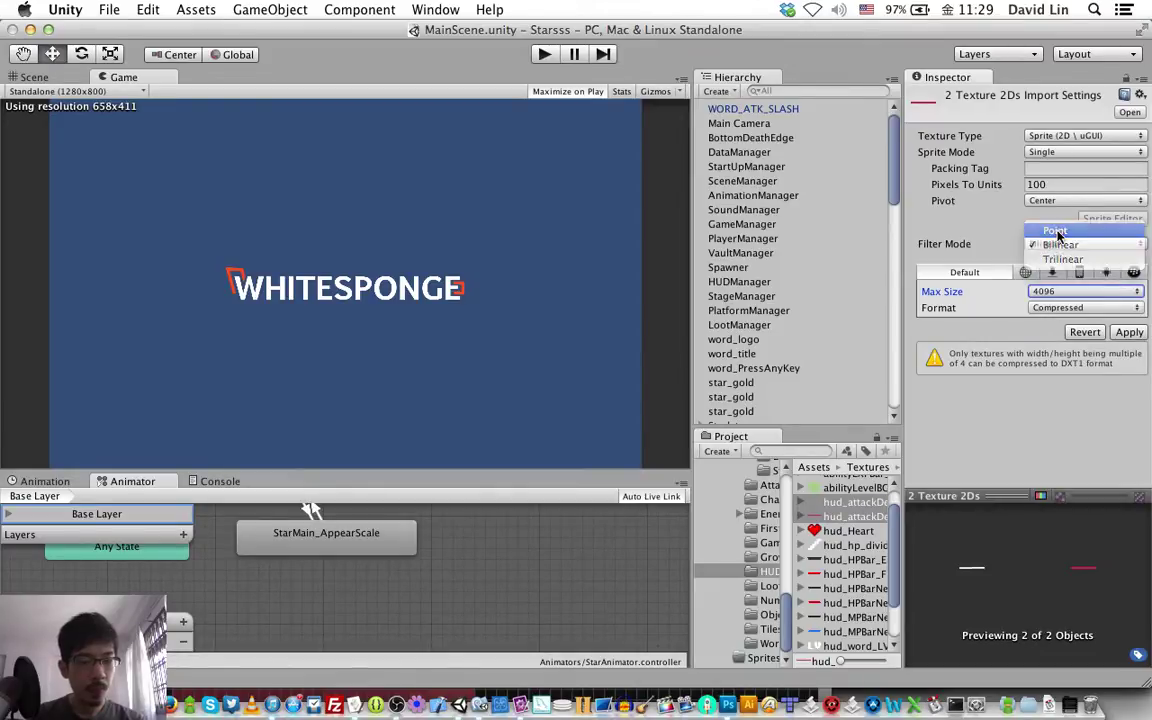
click(1056, 232)
click(1130, 333)
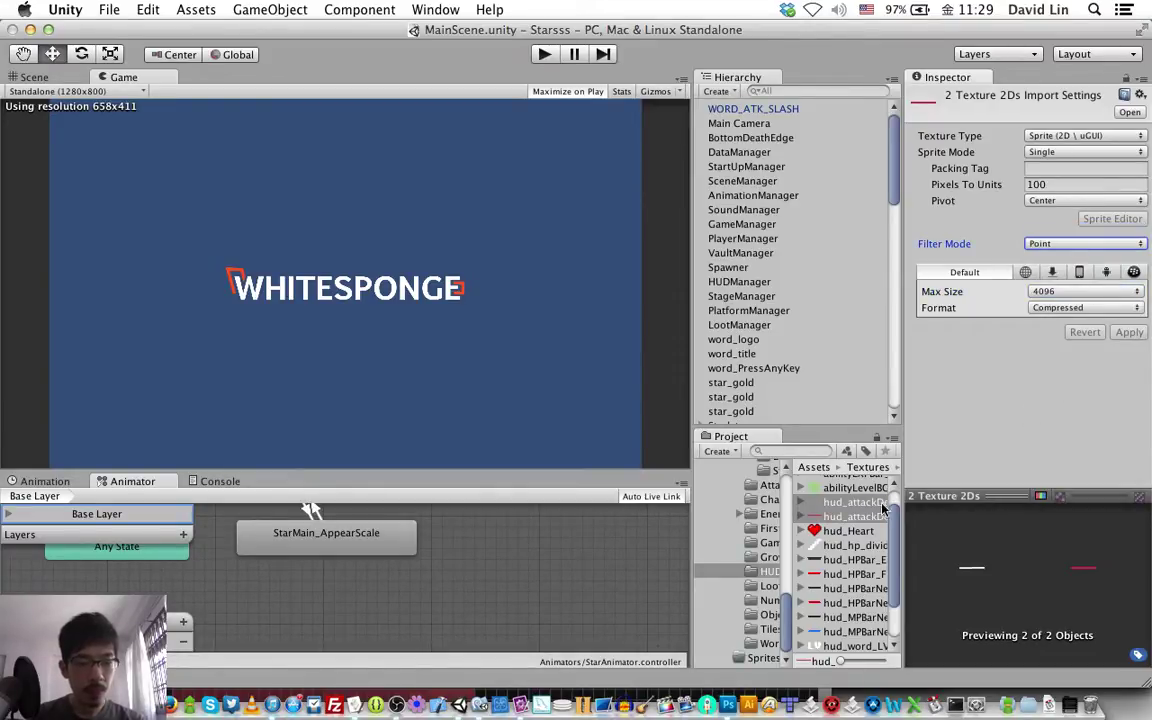
- Compare the Border and Fill textures' import settings one after the other
click(856, 503)
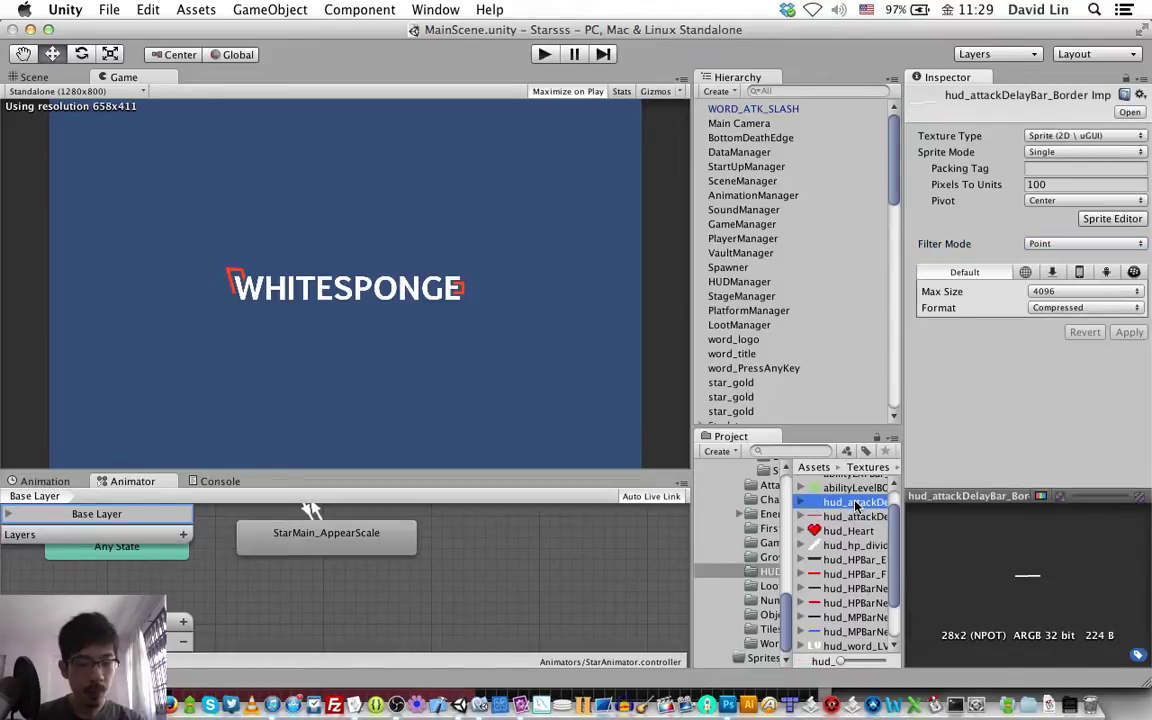
key(Down)
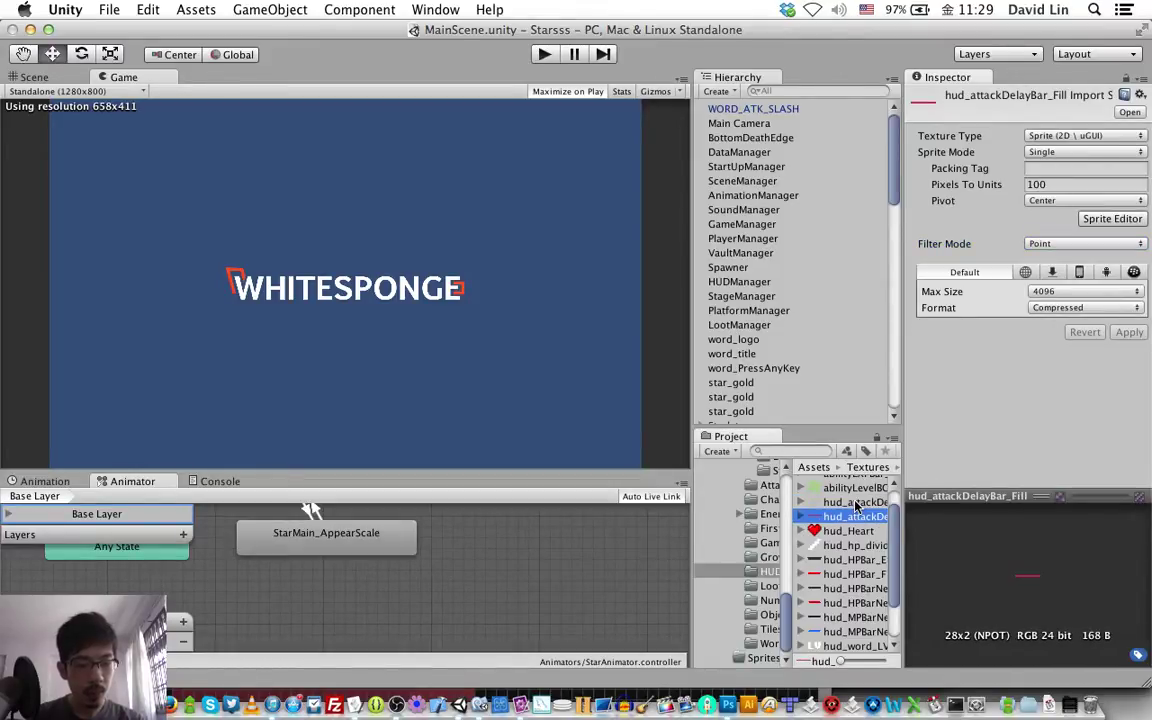
key(Up)
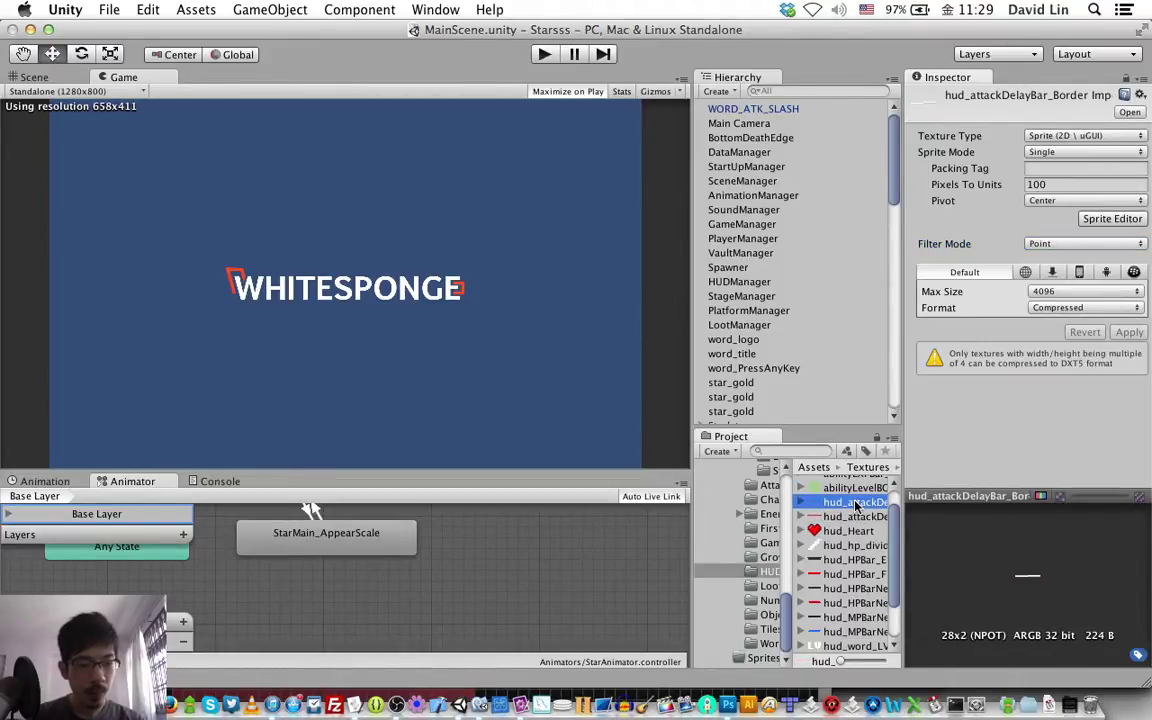
key(Down)
key(Up)
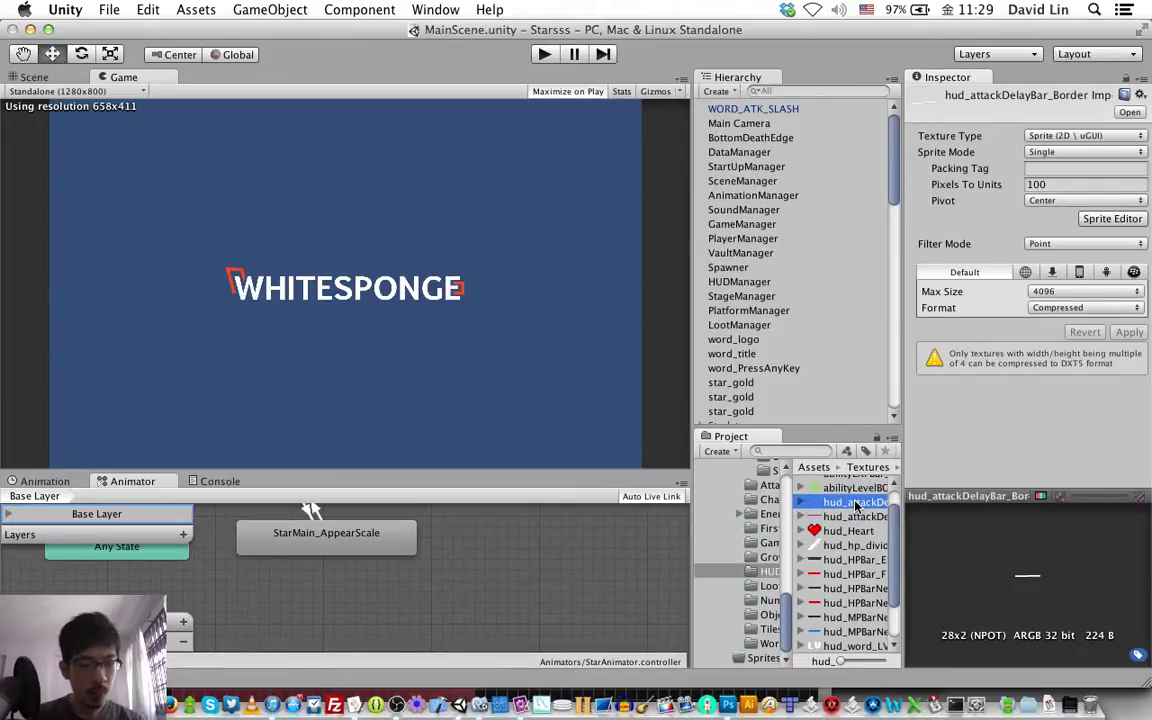
key(Down)
key(Up)
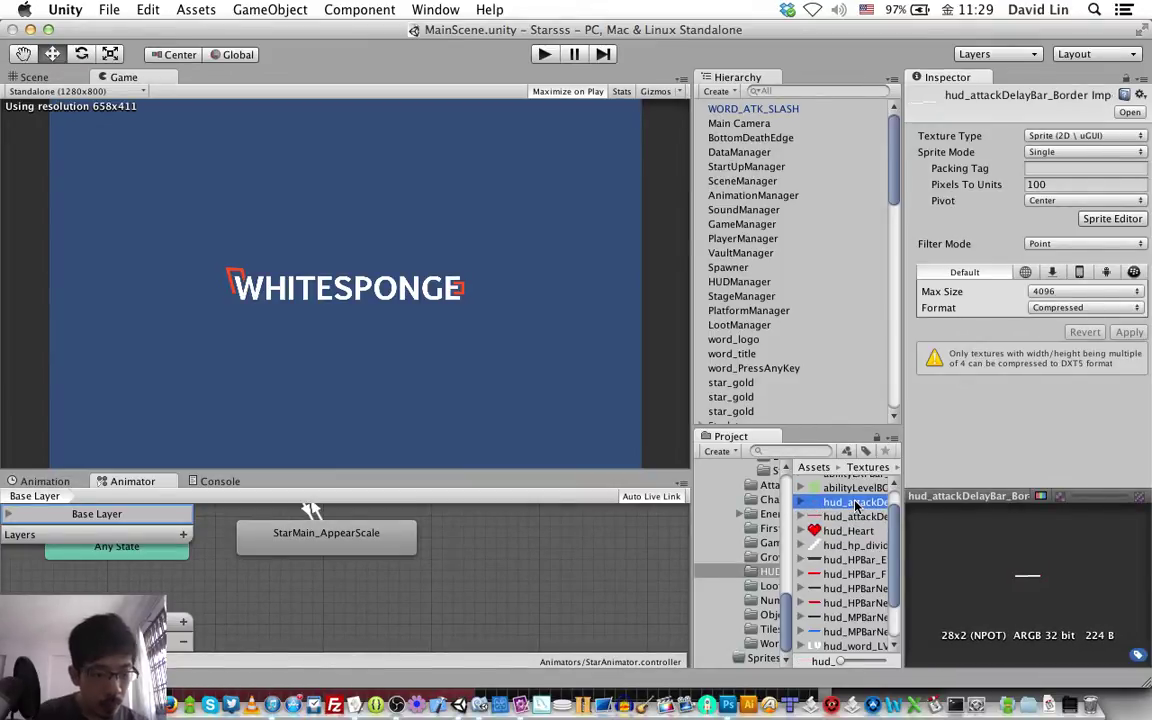
key(Down)
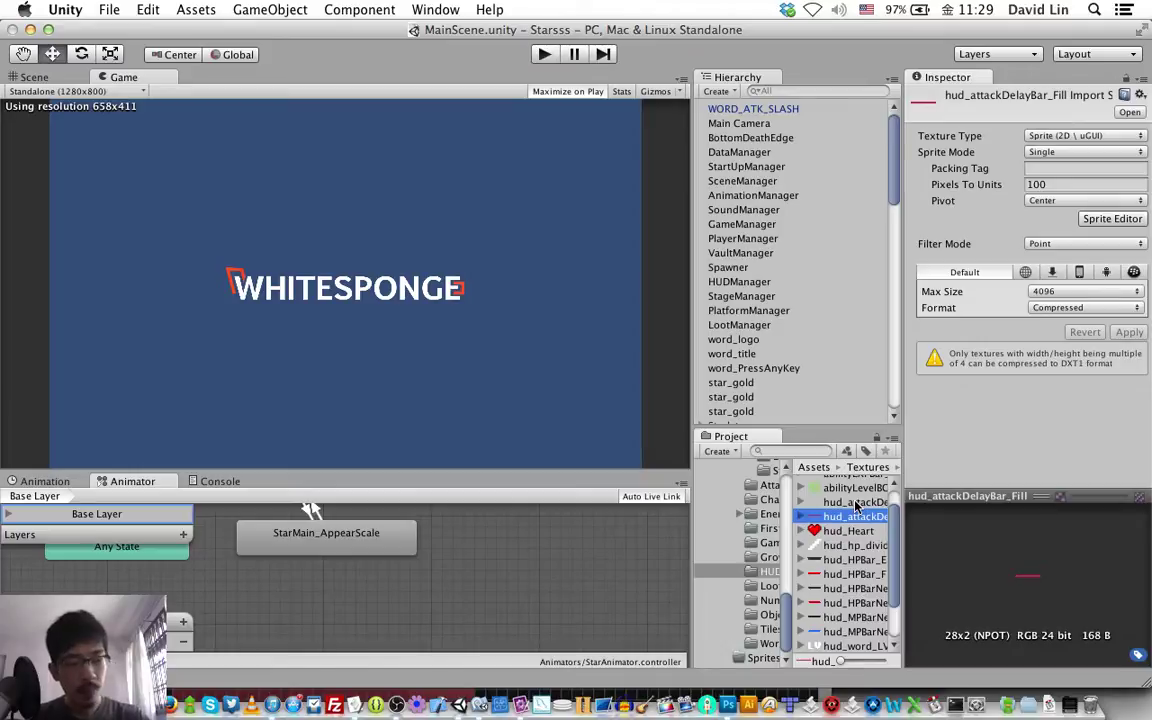
- Switch to the Scene view, resize the panels, and scroll the Hierarchy to hud_HPBar and hud_HPBar_Fill
click(44, 80)
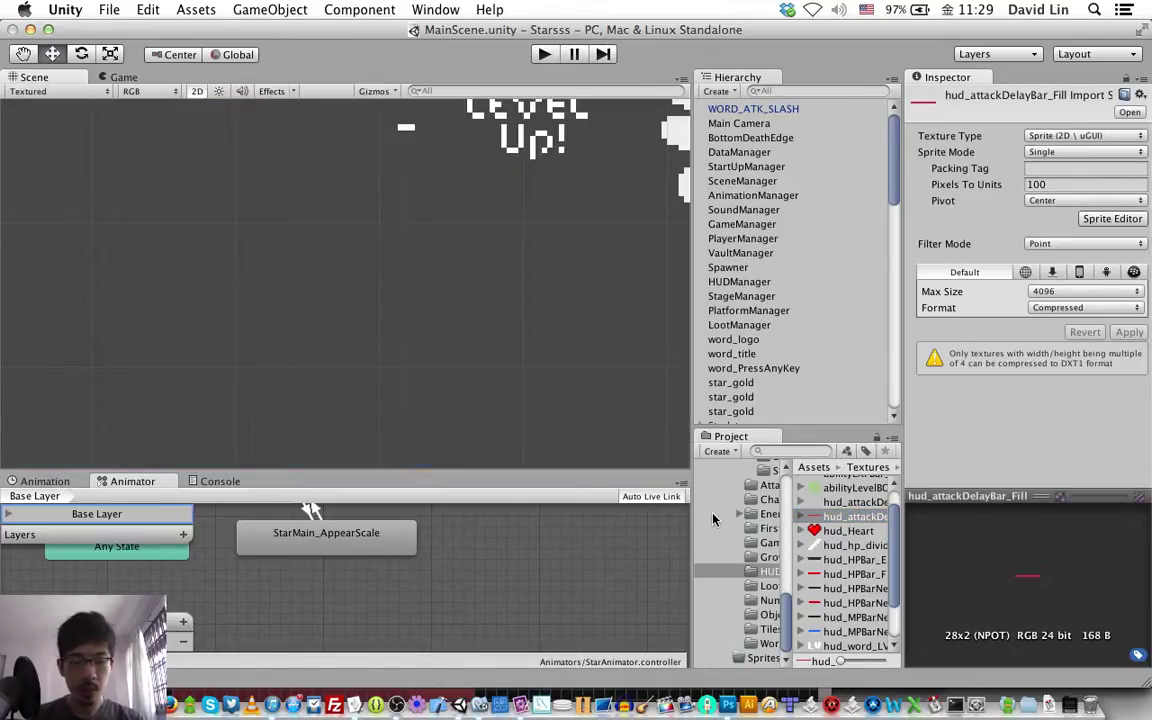
scroll(735, 557, up, 5)
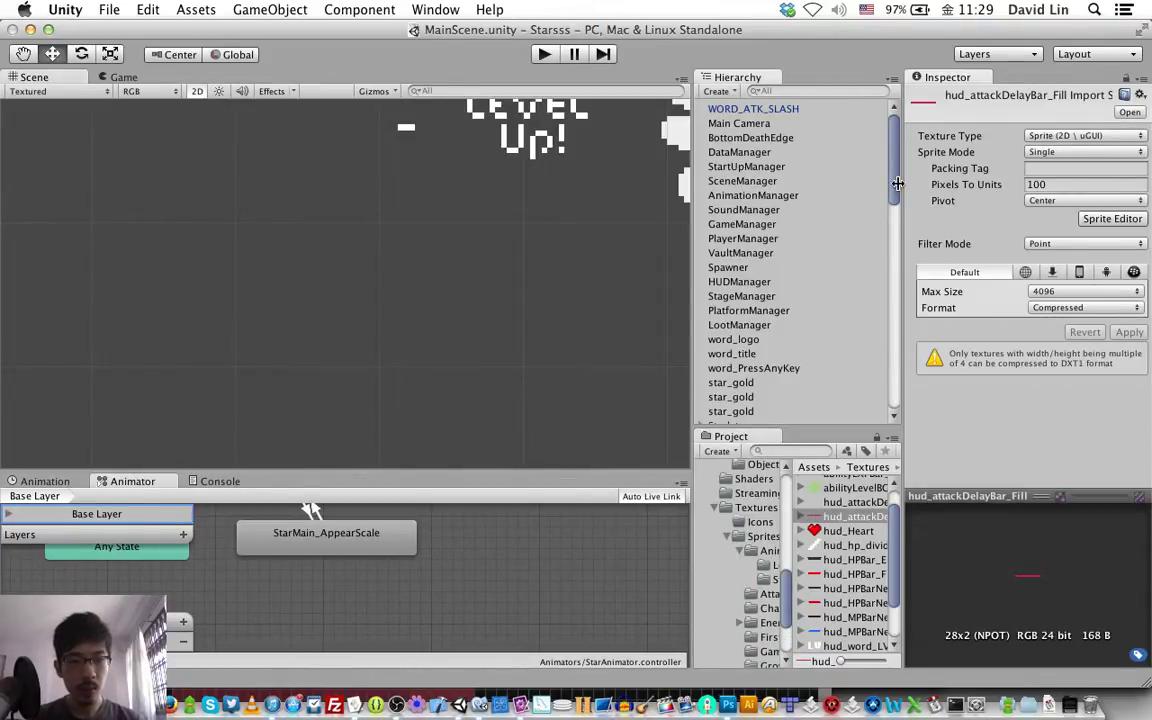
drag(692, 250, 685, 250)
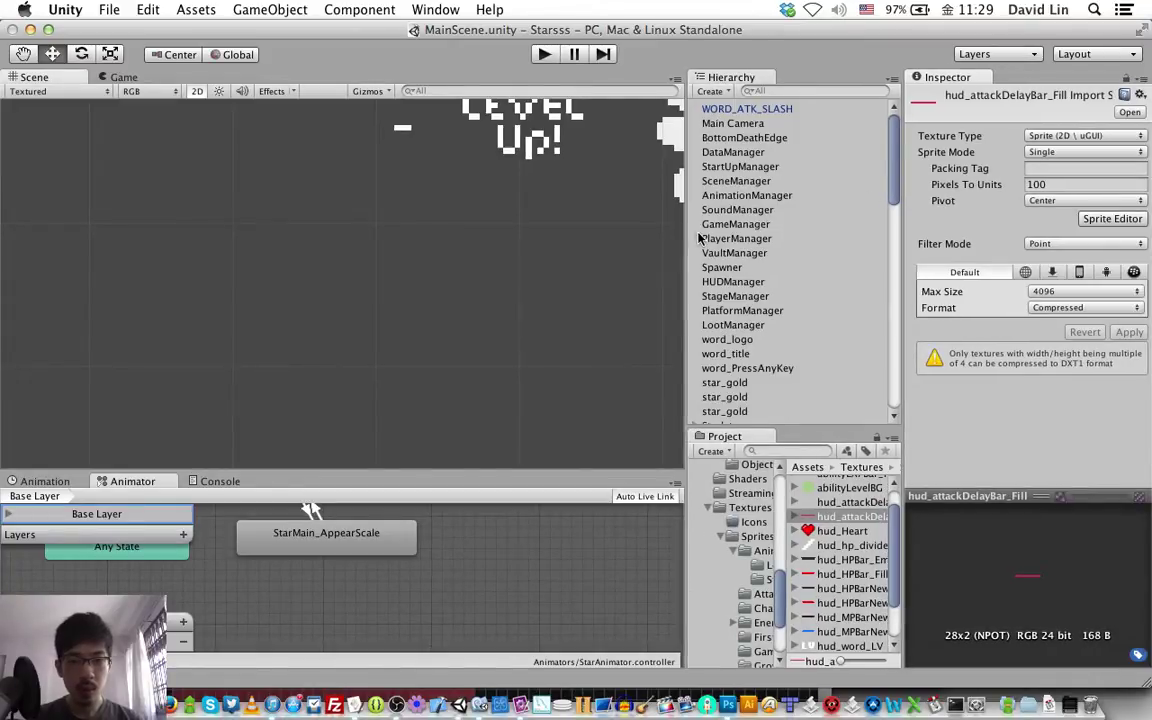
drag(681, 231, 689, 231)
drag(895, 195, 862, 268)
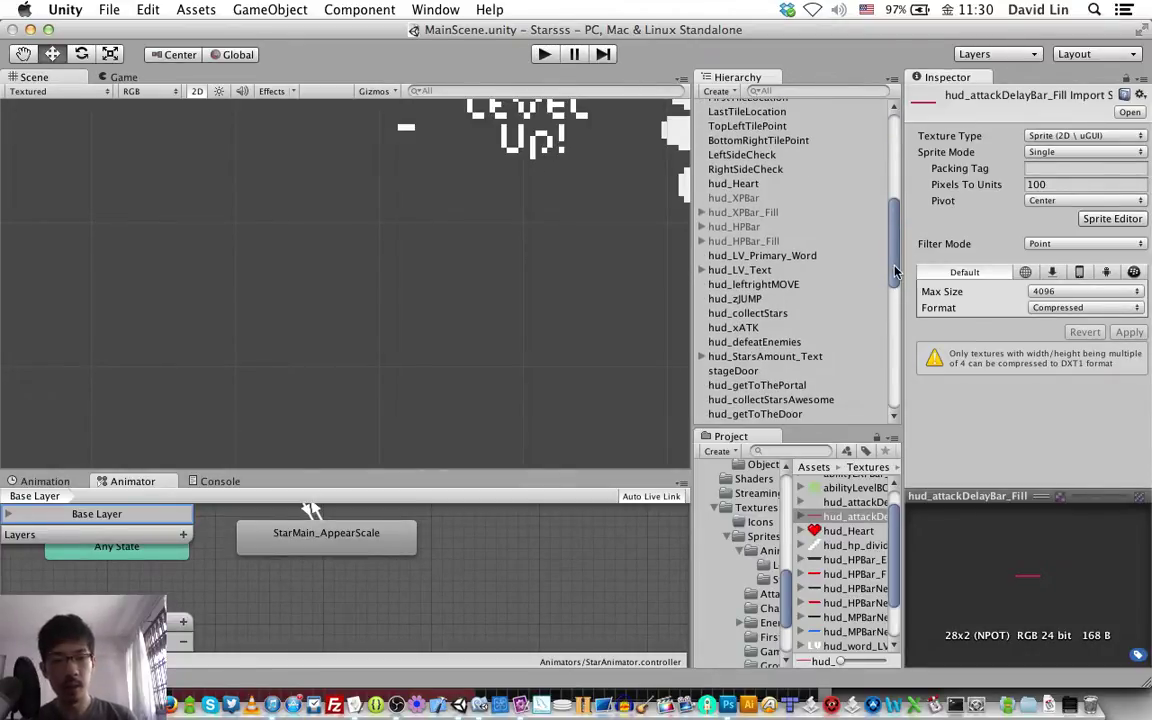
drag(897, 265, 895, 402)
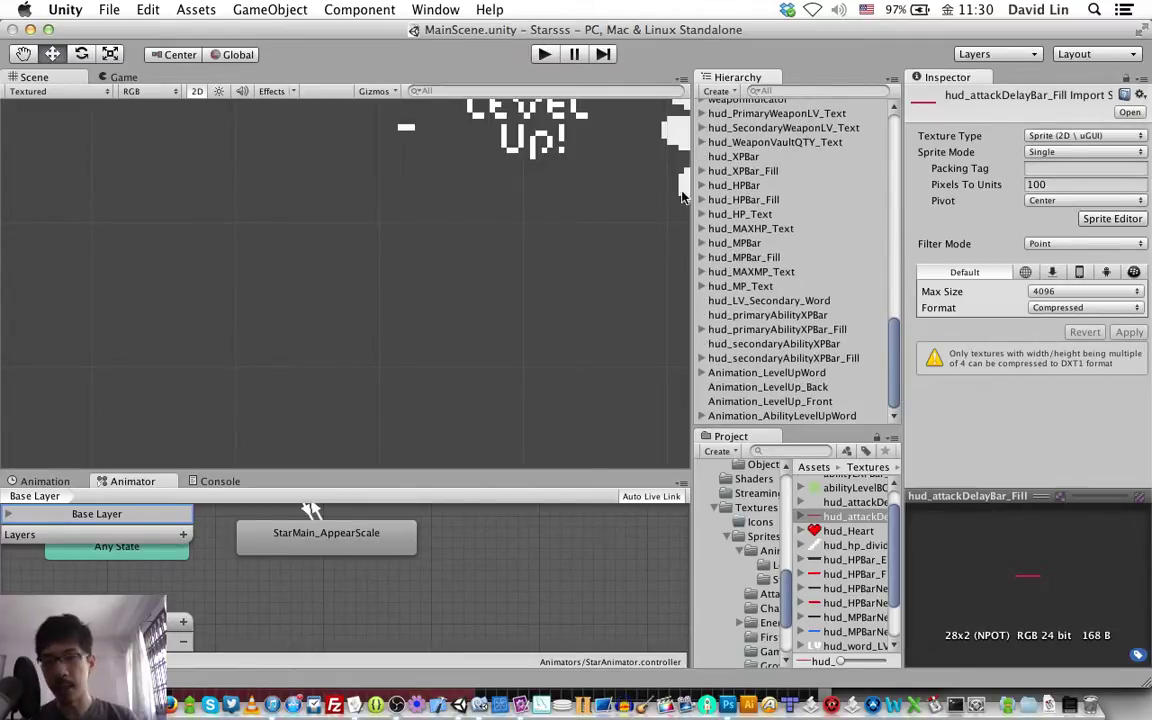
- Duplicate hud_HPBar and hud_HPBar_Fill and frame the copy in the scene
click(748, 201)
shift+click(757, 187)
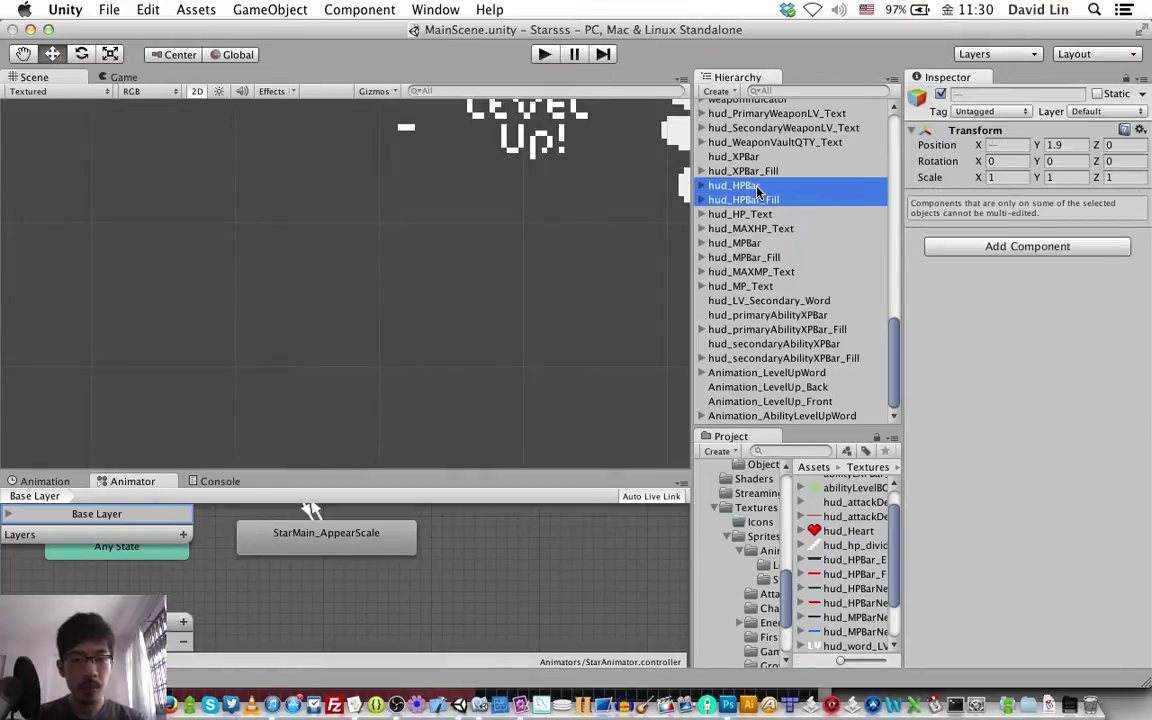
right_click(757, 187)
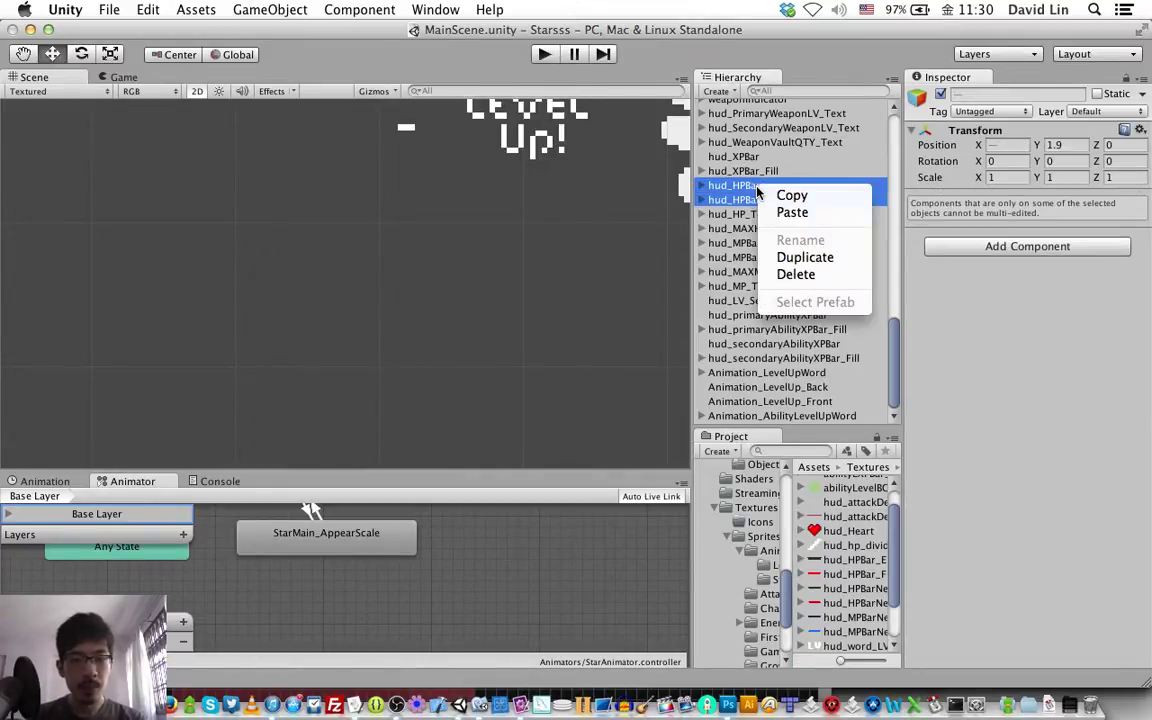
click(791, 260)
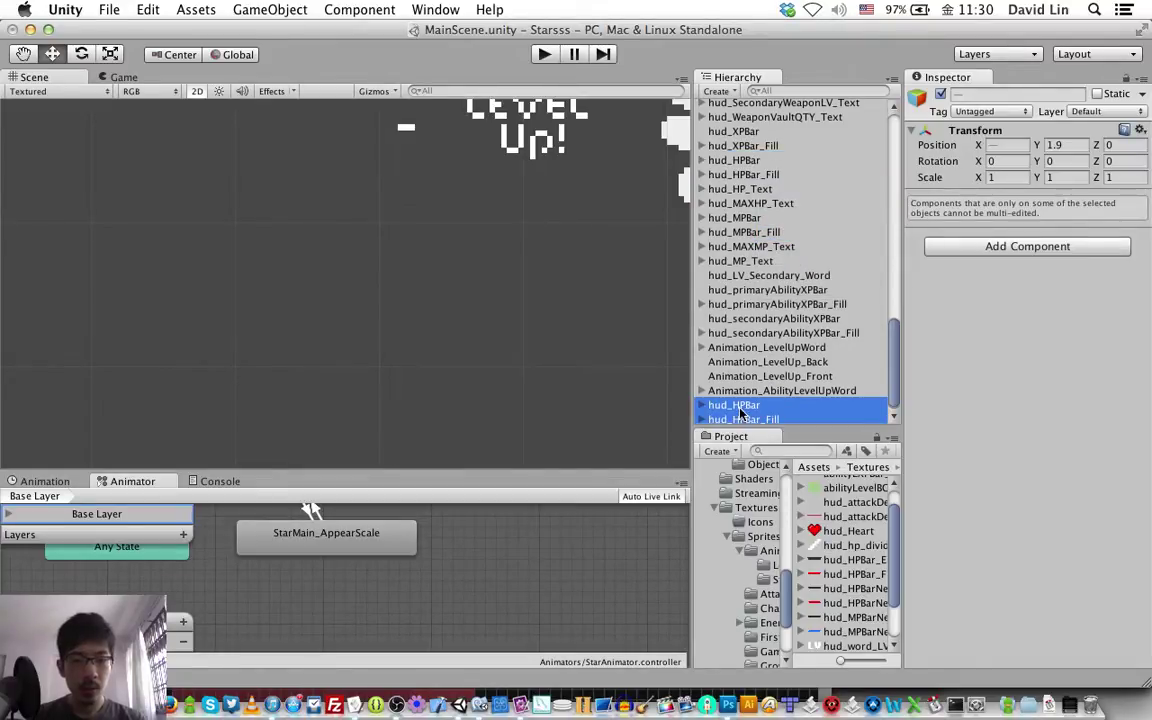
double_click(740, 407)
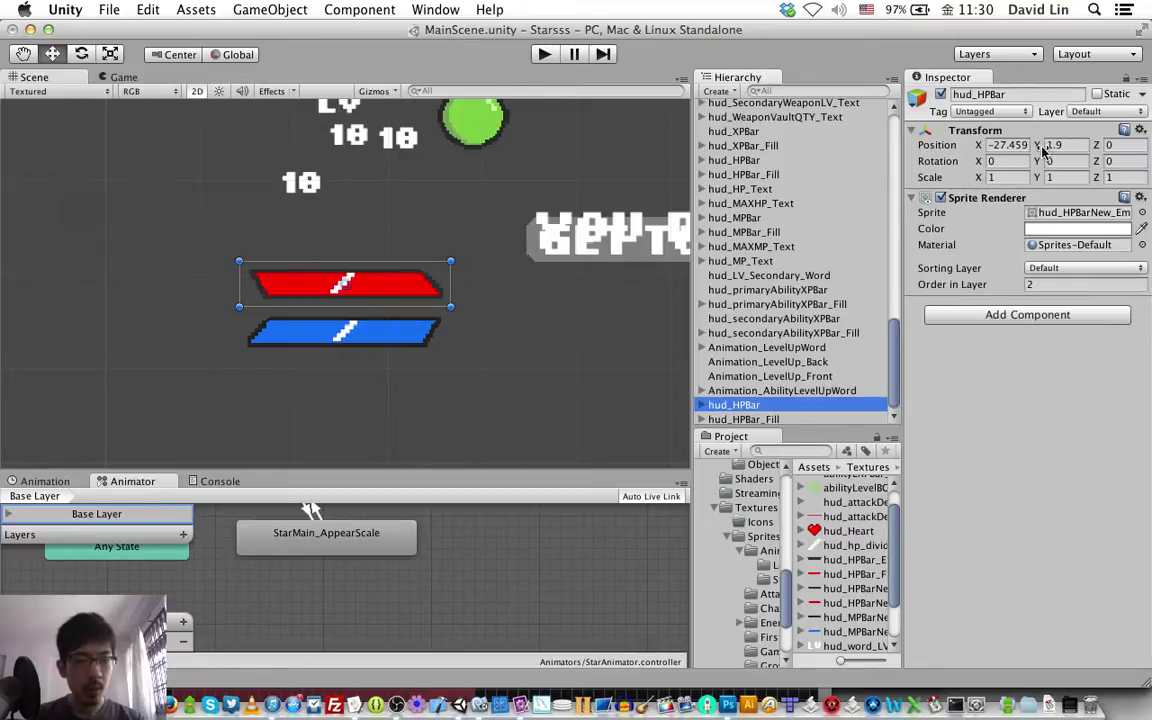
- Change both copies' Y position from 1.9 to -1.9
click(1066, 146)
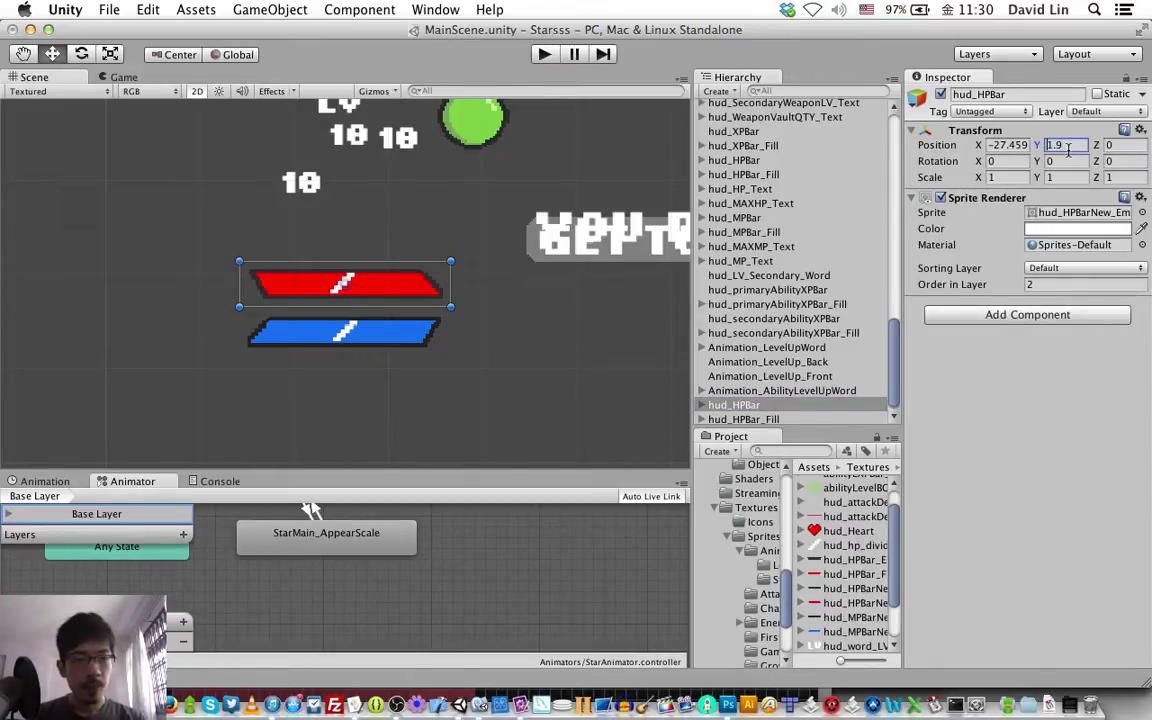
text(-)
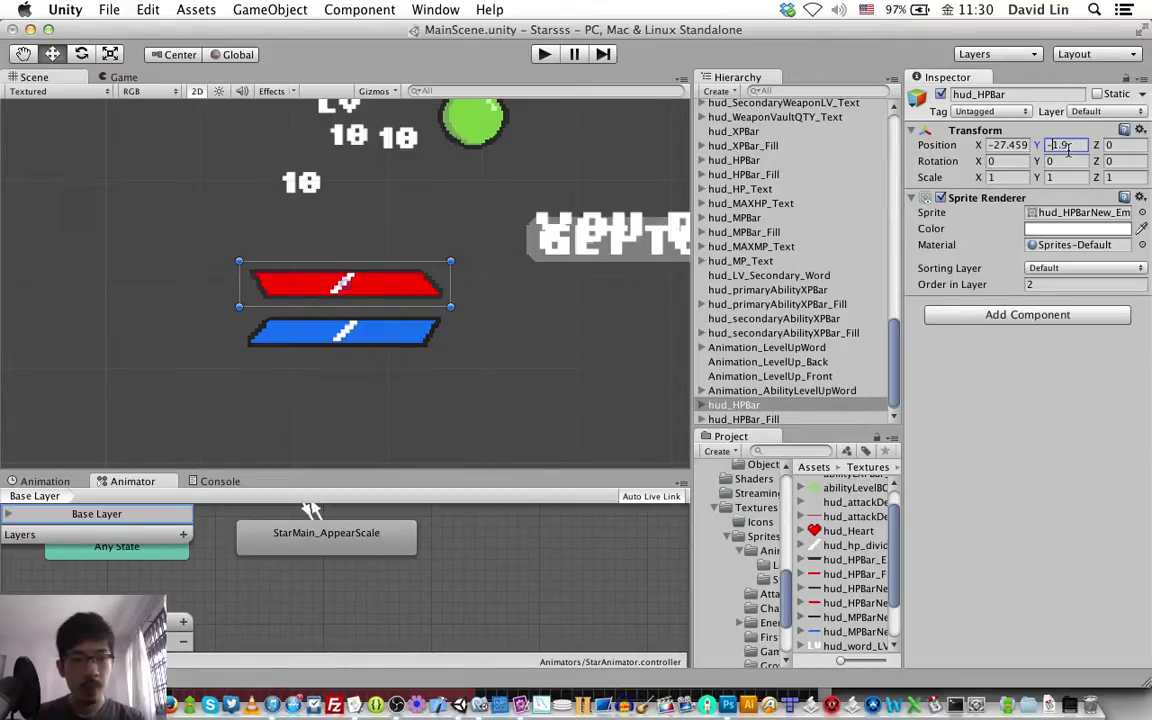
key(Tab)
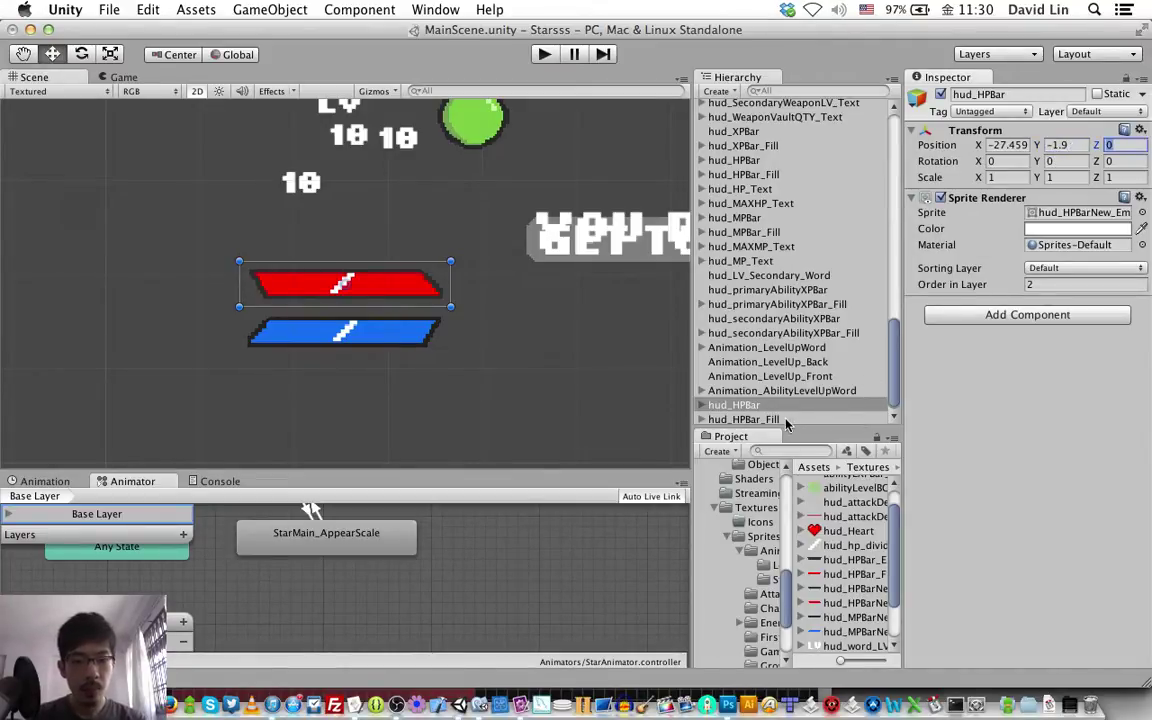
click(785, 420)
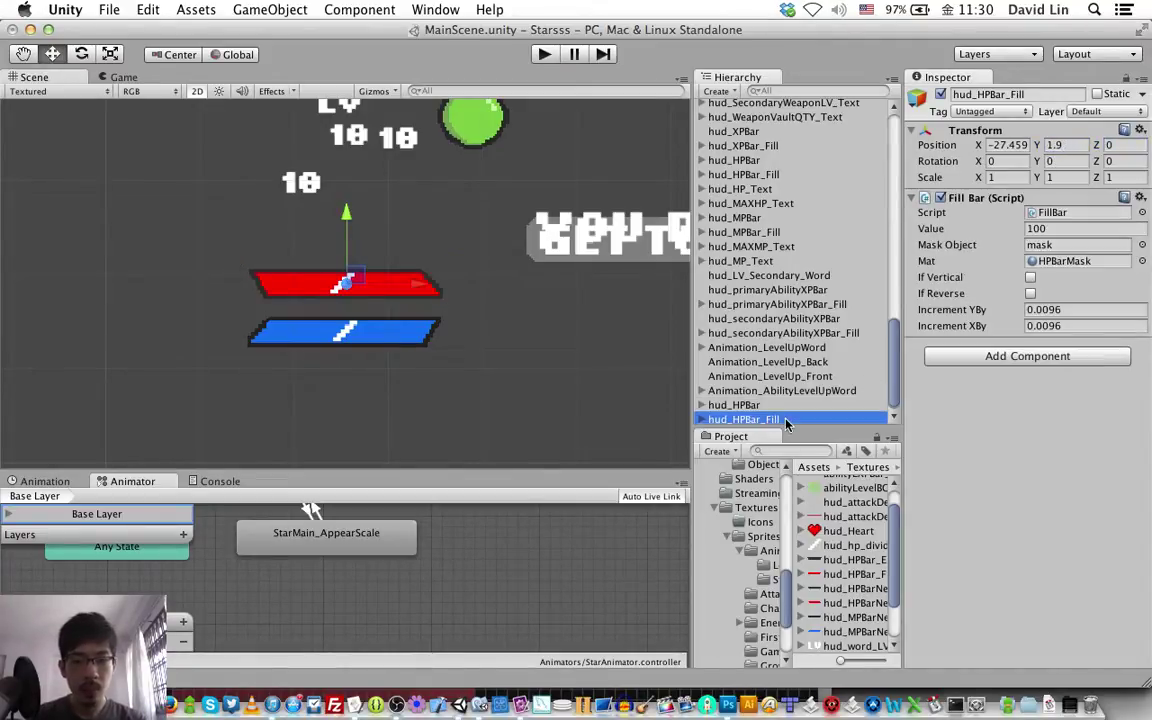
click(1052, 146)
click(1047, 146)
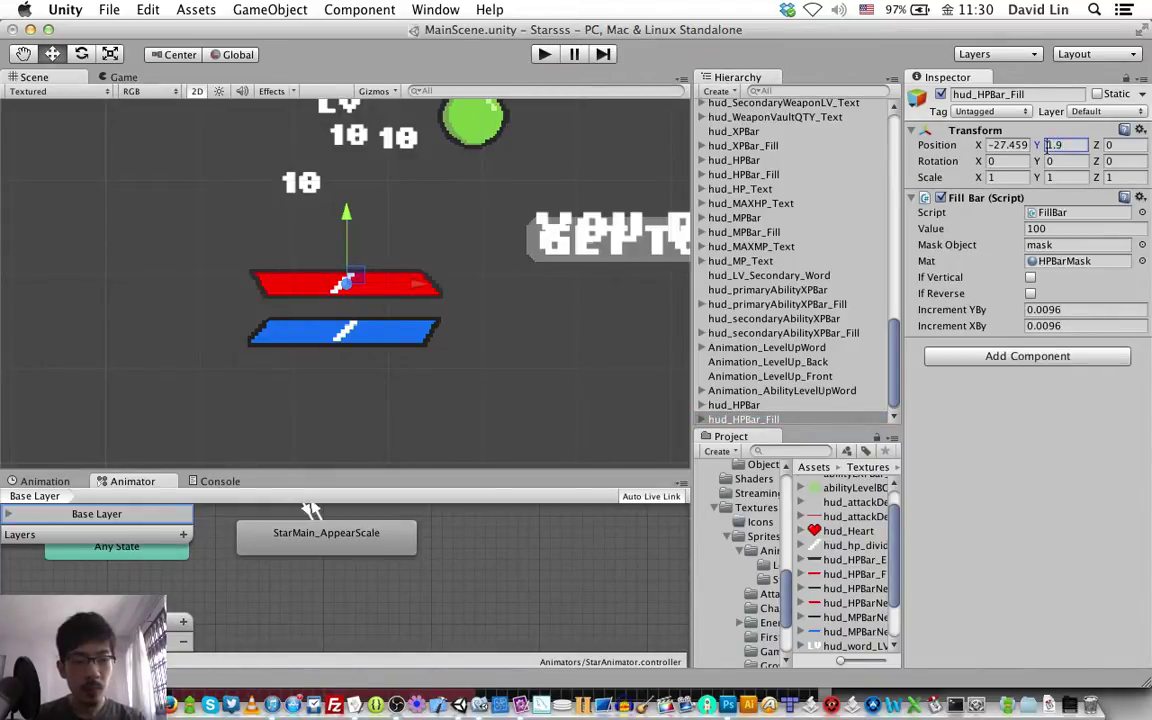
text(-)
key(Tab)
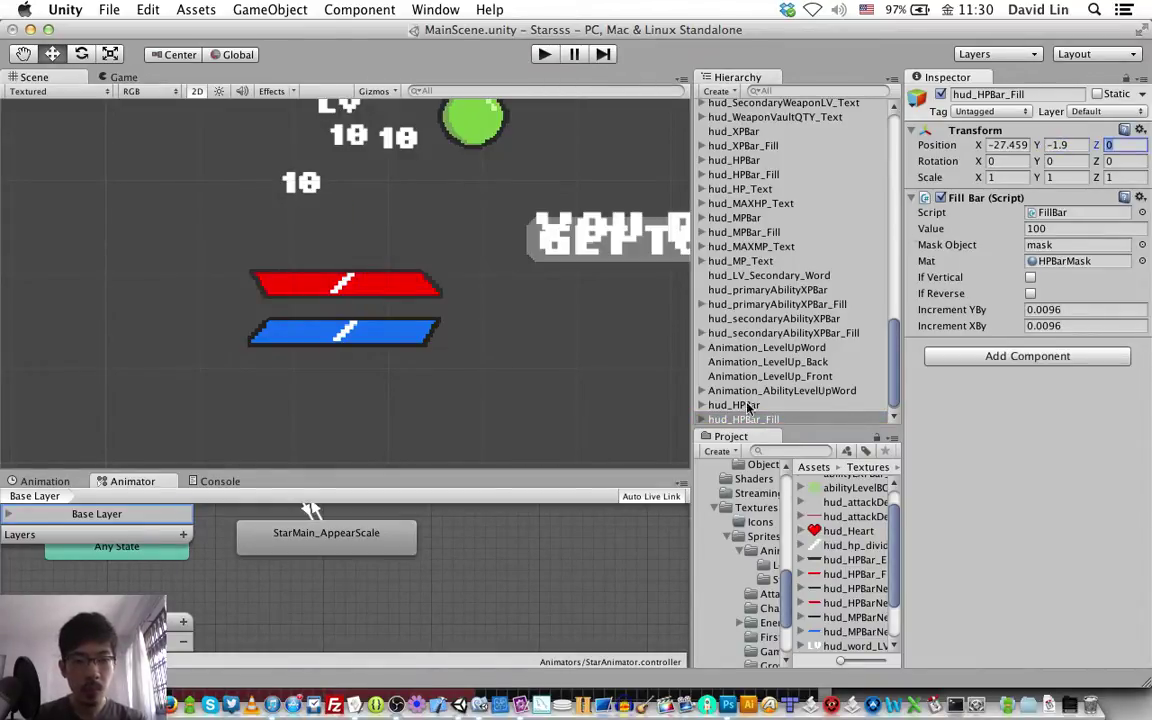
click(745, 405)
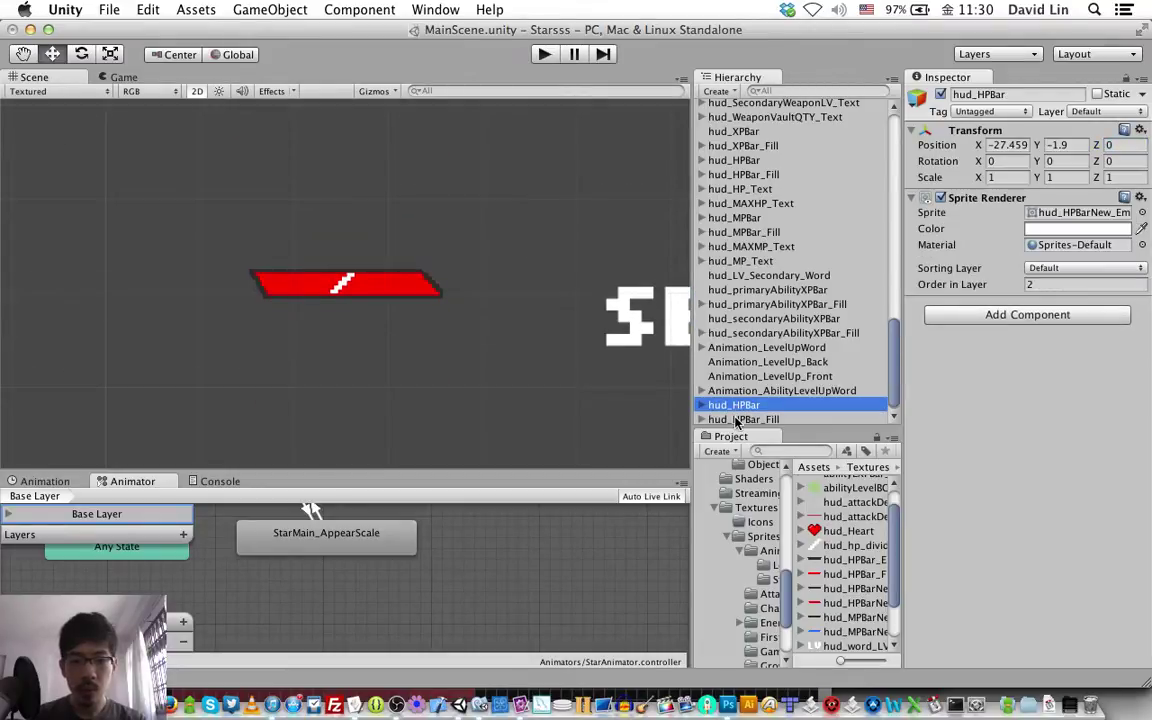
- Expand the HP bar objects and delete the hud_hp_divider child
click(736, 420)
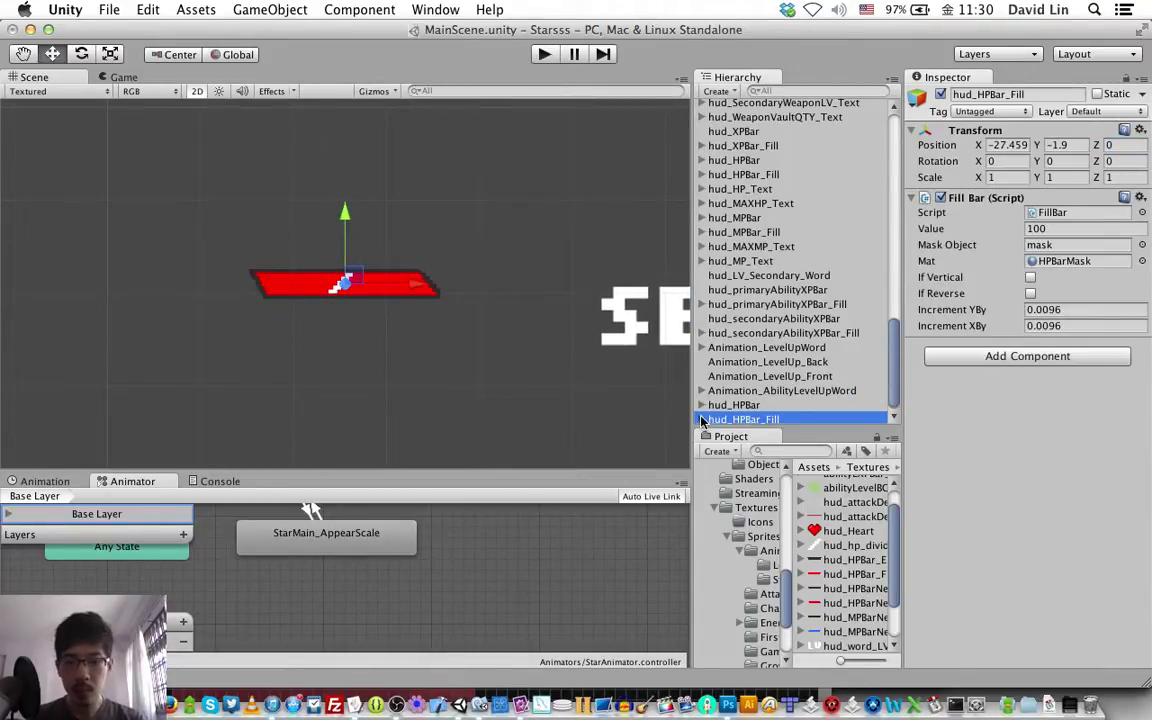
click(702, 420)
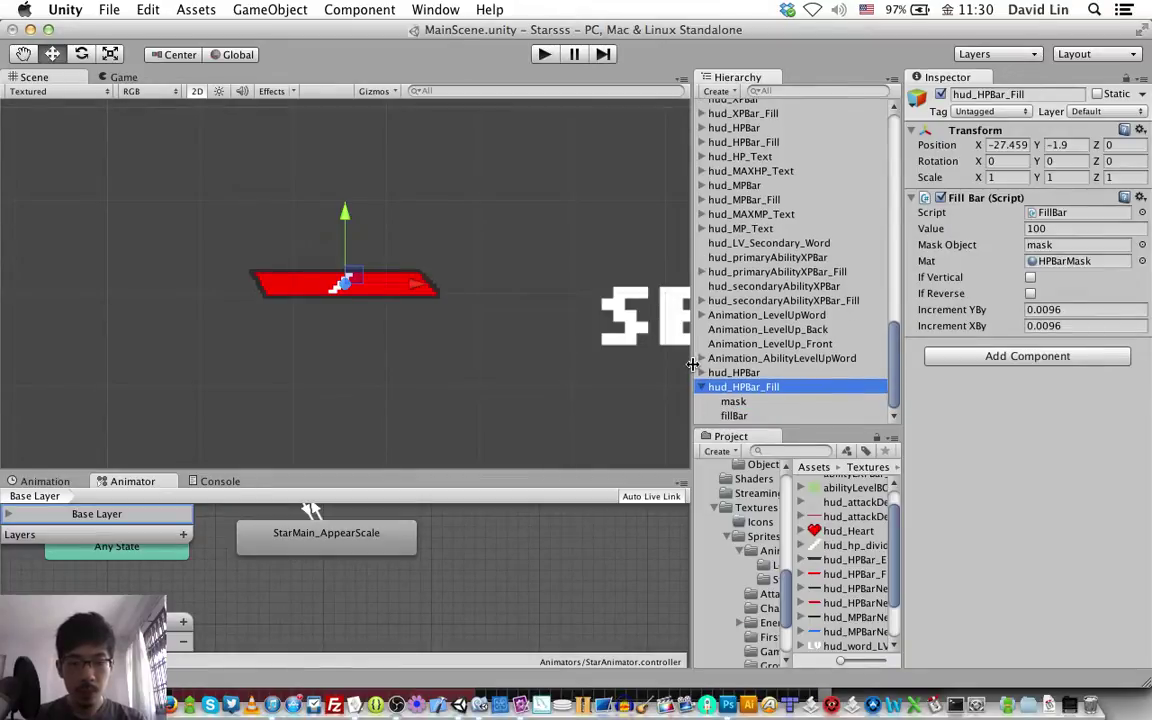
click(703, 373)
click(729, 387)
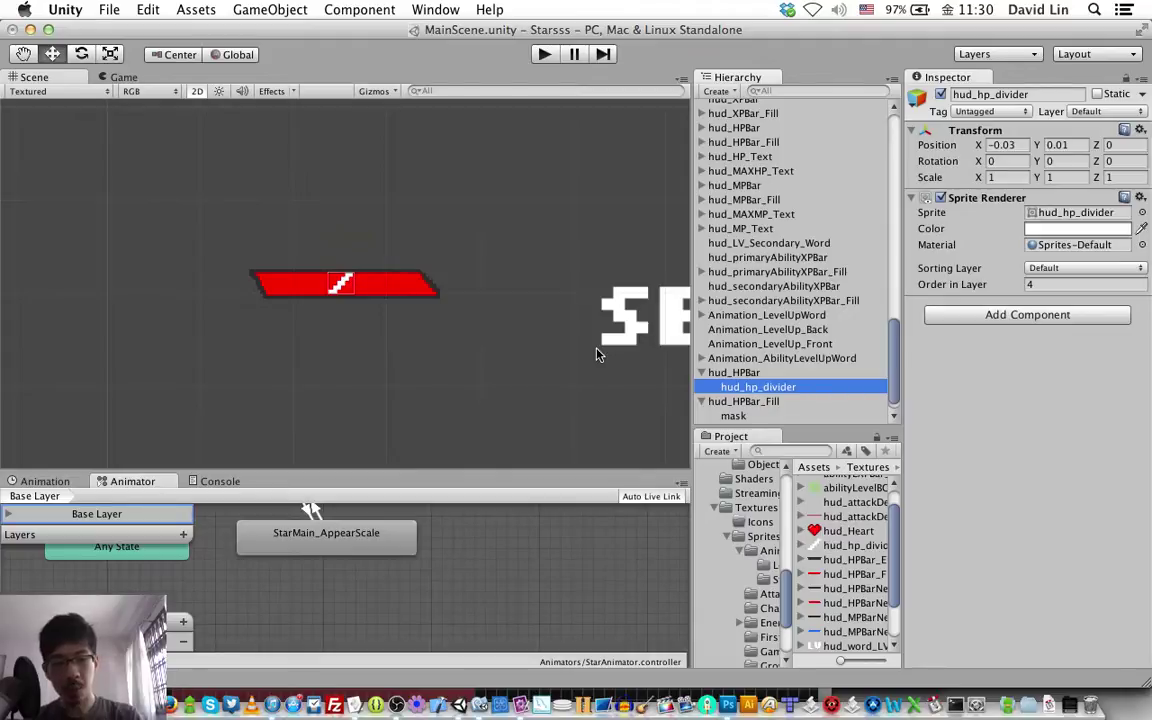
key(super+BackSpace)
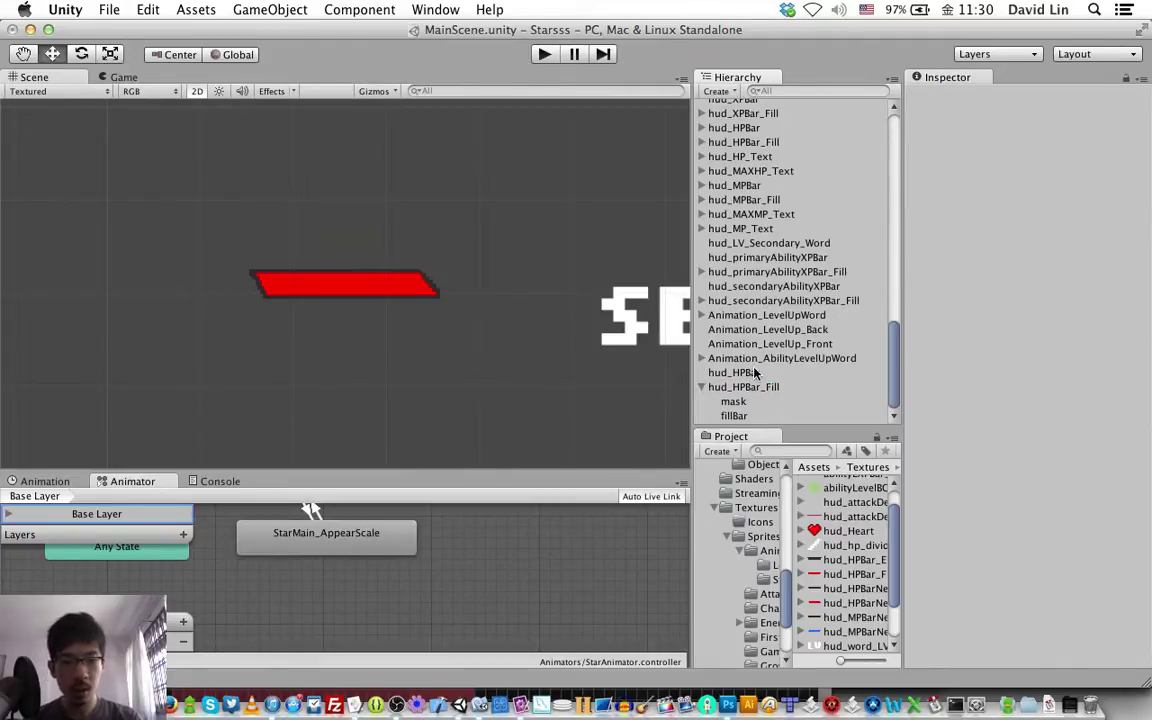
- Rename the copies to hud_attackDelayBar and hud_attackDelayBar_Fill
click(755, 373)
click(752, 372)
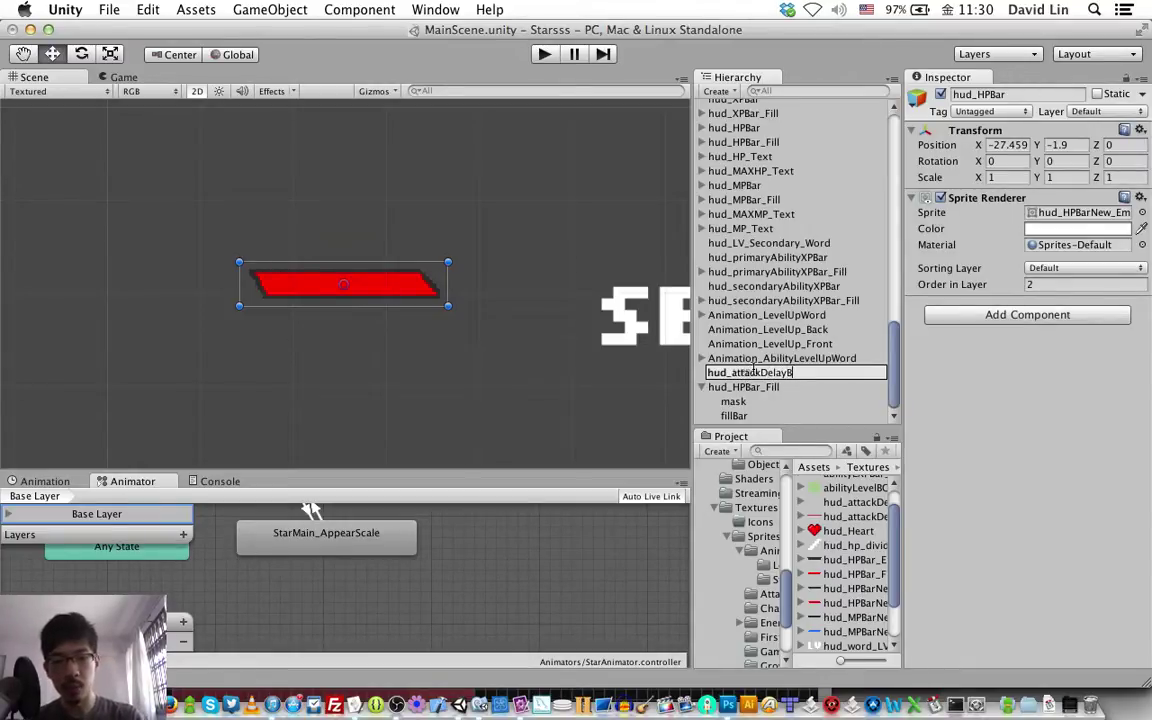
text(ar)
key(Return)
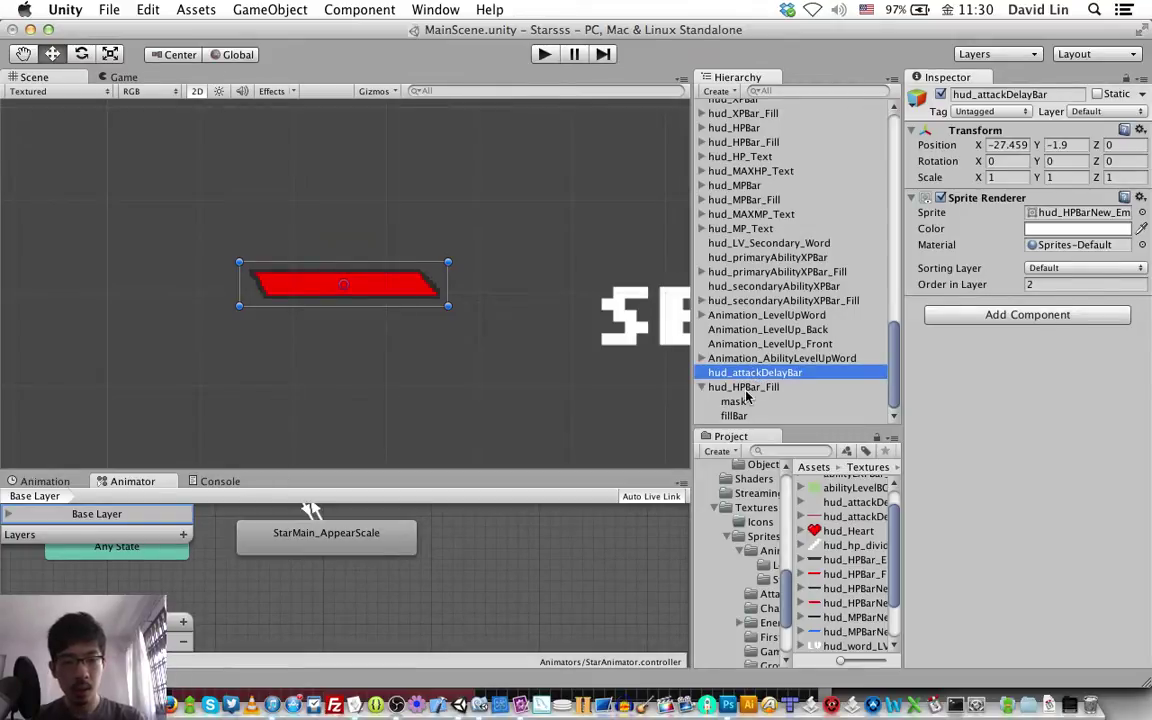
click(745, 390)
click(745, 390)
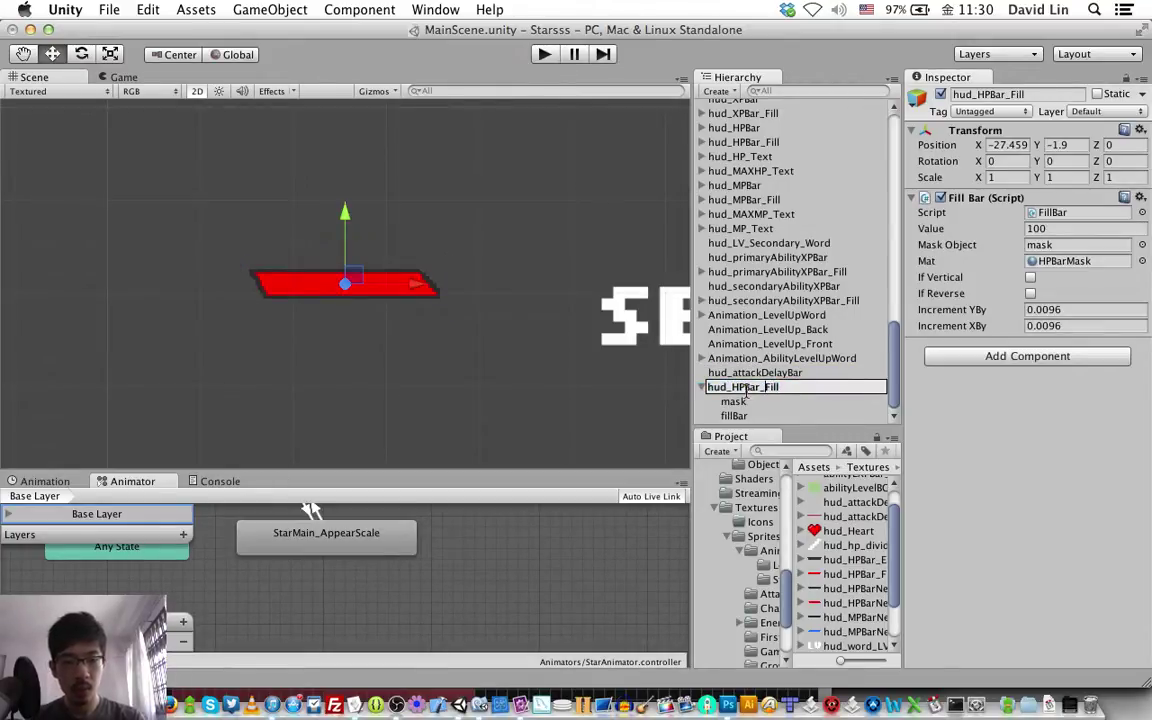
click(745, 390)
key(BackSpace)
key(BackSpace)
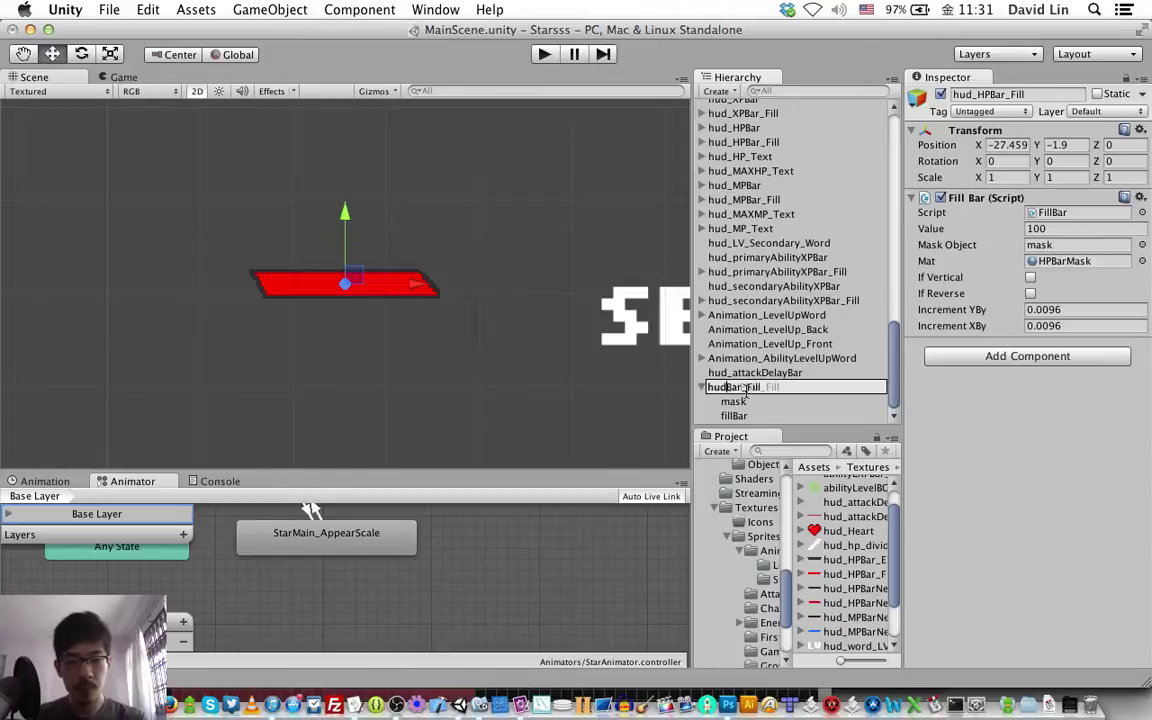
text(_attackDelay)
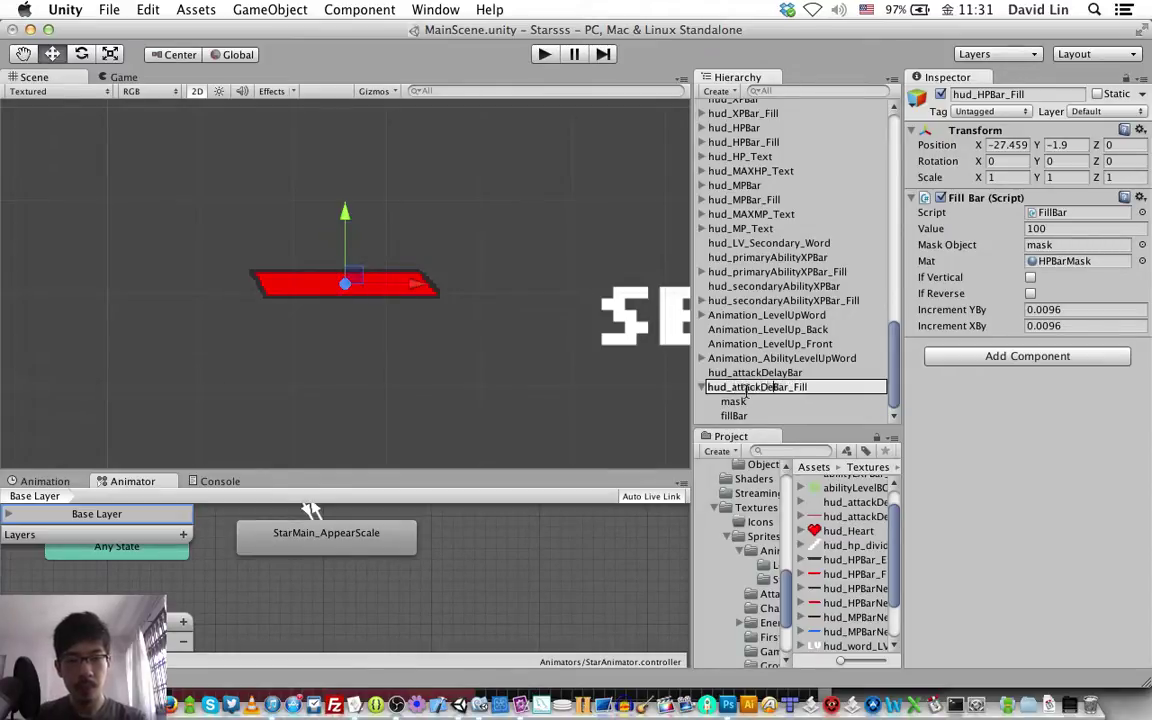
text(_)
key(BackSpace)
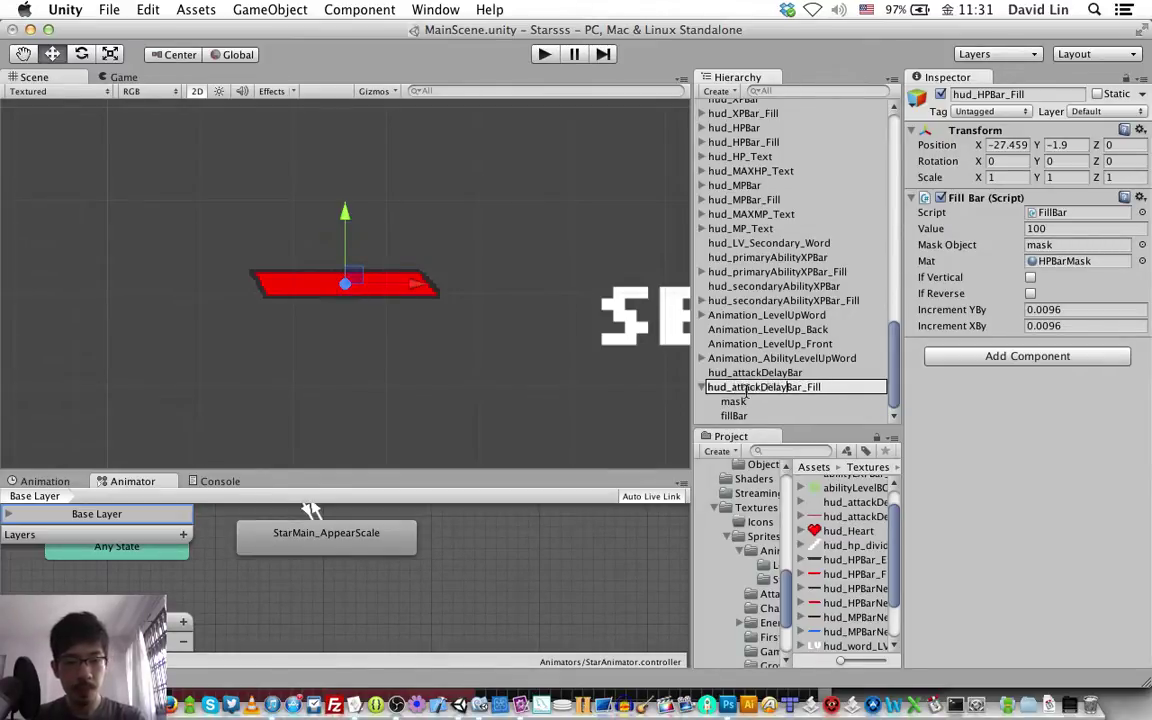
key(Return)
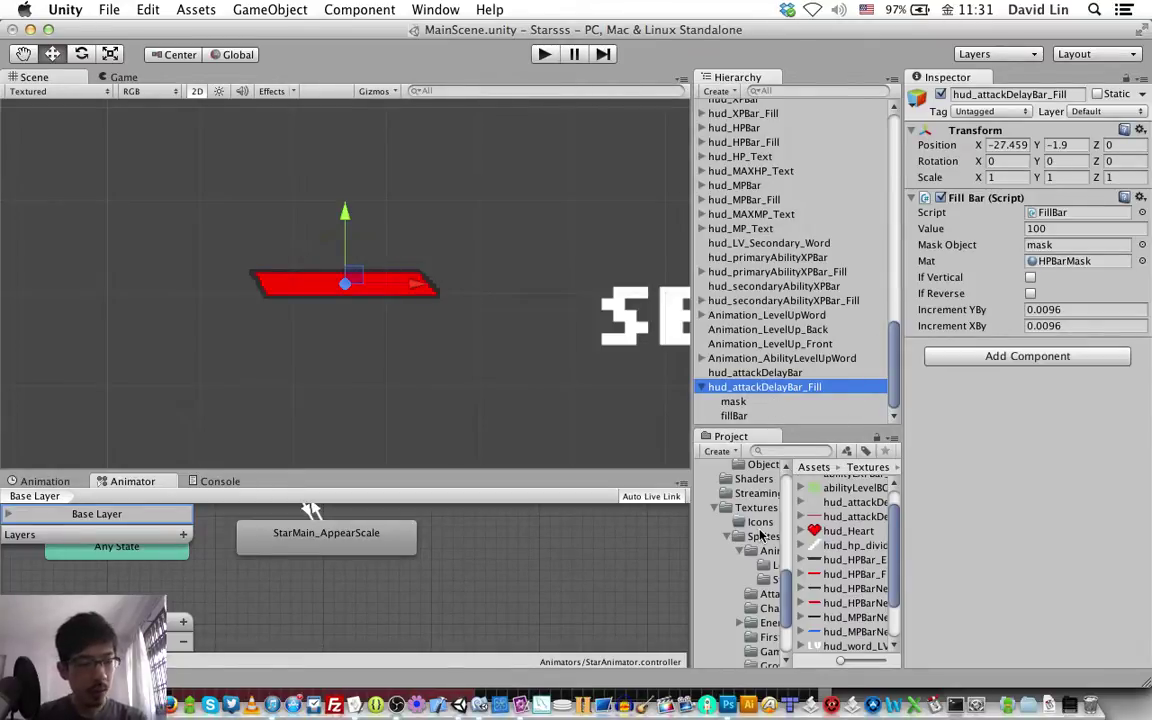
- Scroll the Project panel up to the Material folder and open it
scroll(760, 536, up, 3)
scroll(757, 520, up, 3)
scroll(755, 505, up, 3)
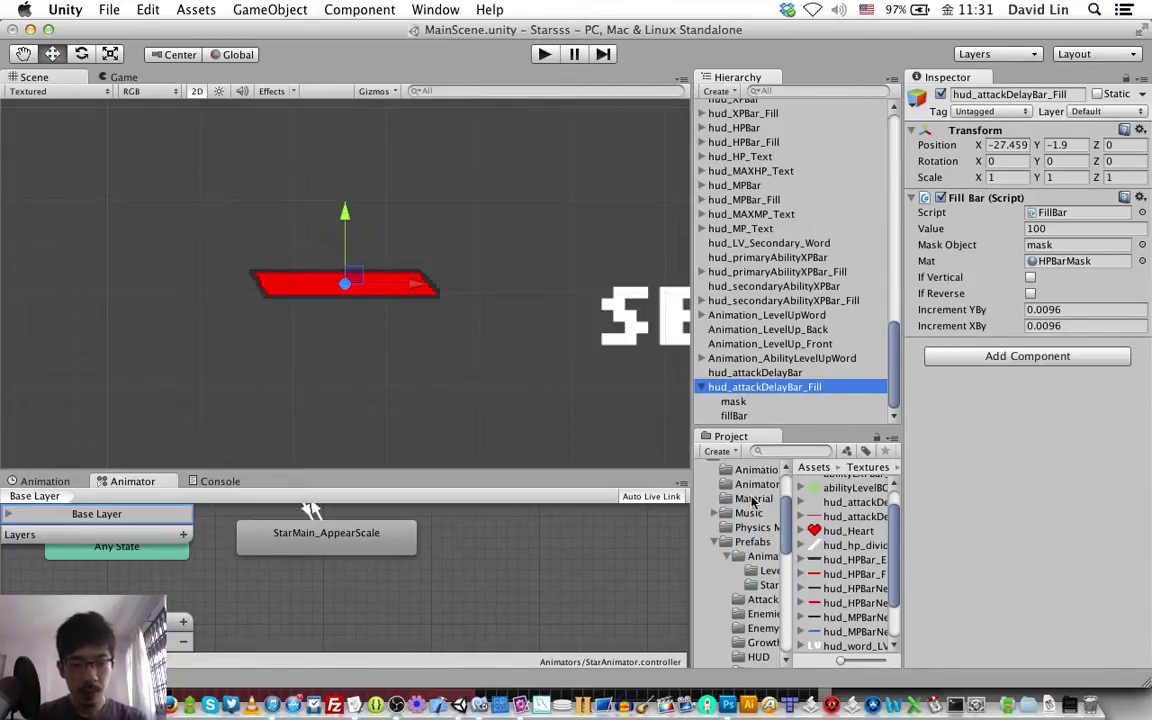
click(753, 498)
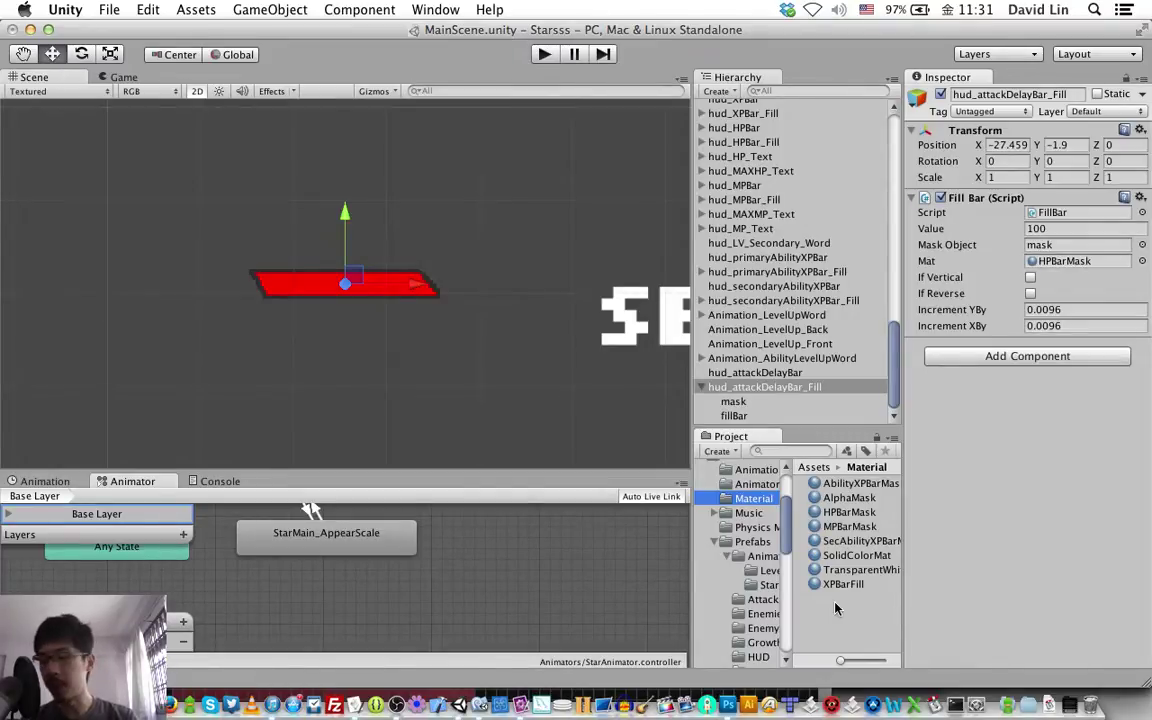
- Create a new material named AttackDelayBarMask in the Material folder
right_click(836, 608)
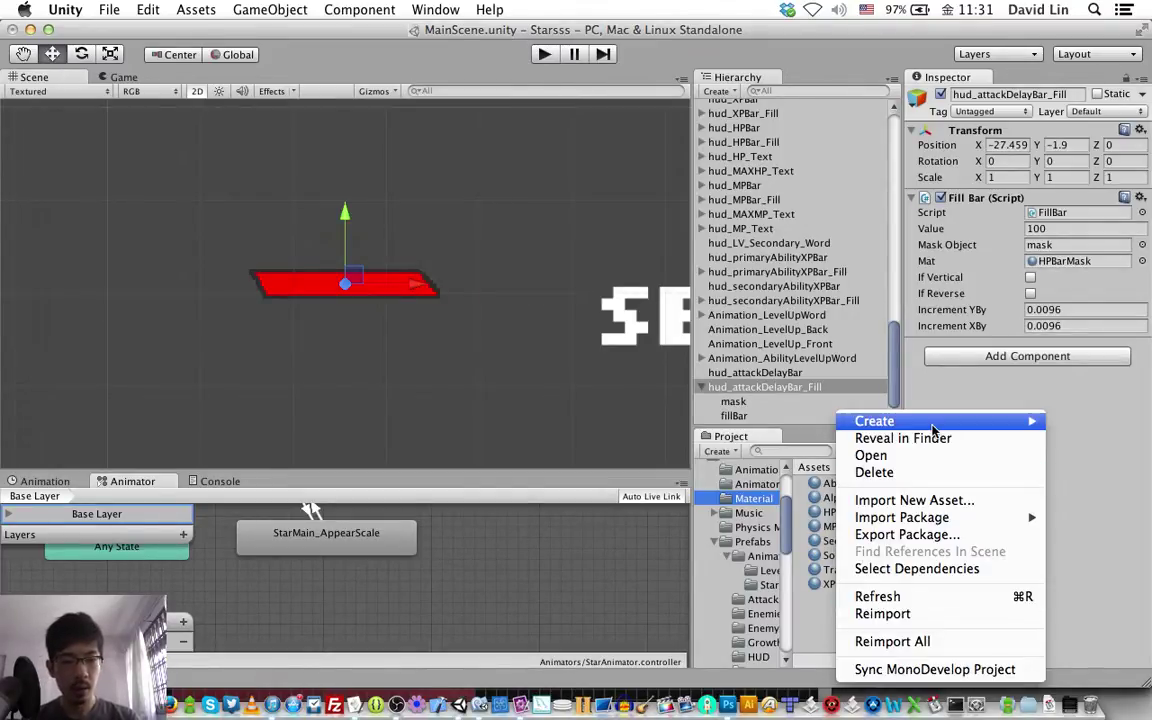
mouse_move(932, 428)
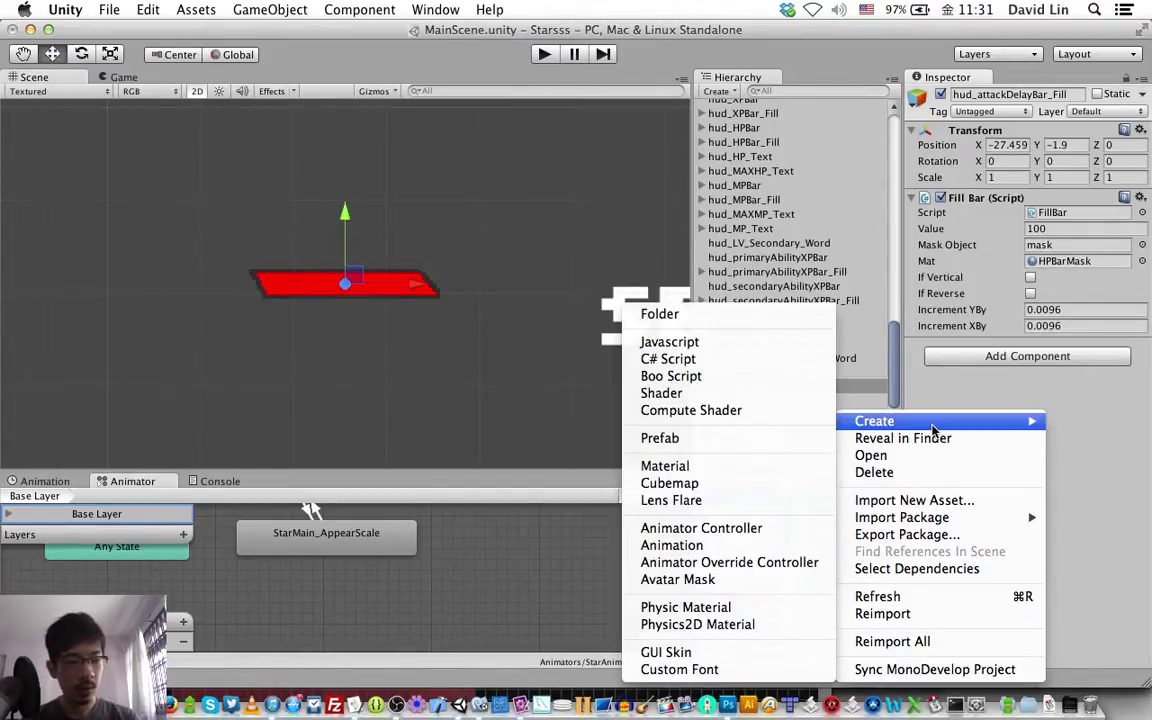
click(727, 467)
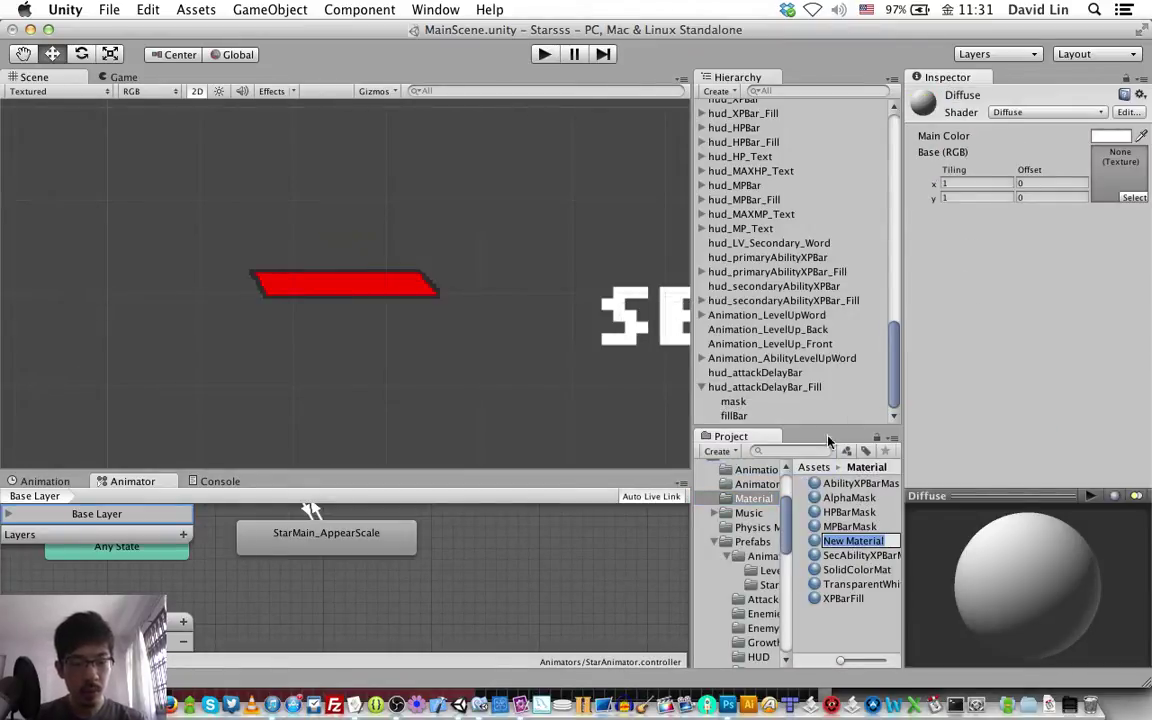
text(Attack)
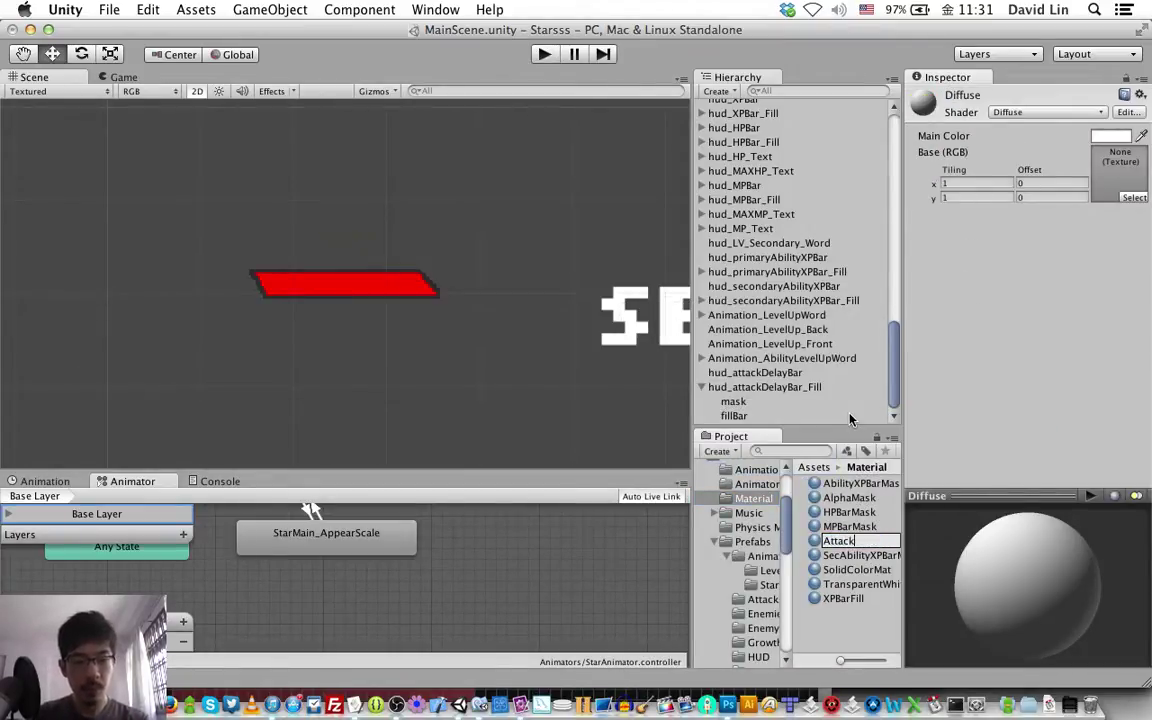
text(DelayBarMa)
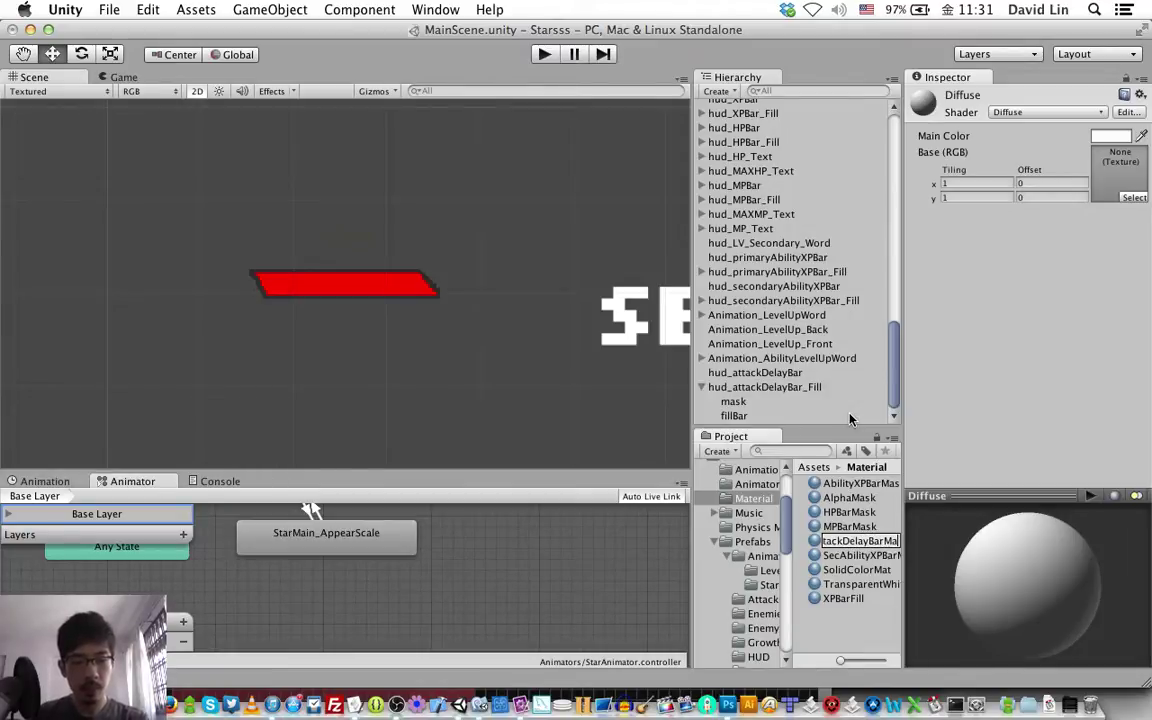
text(sk)
key(Return)
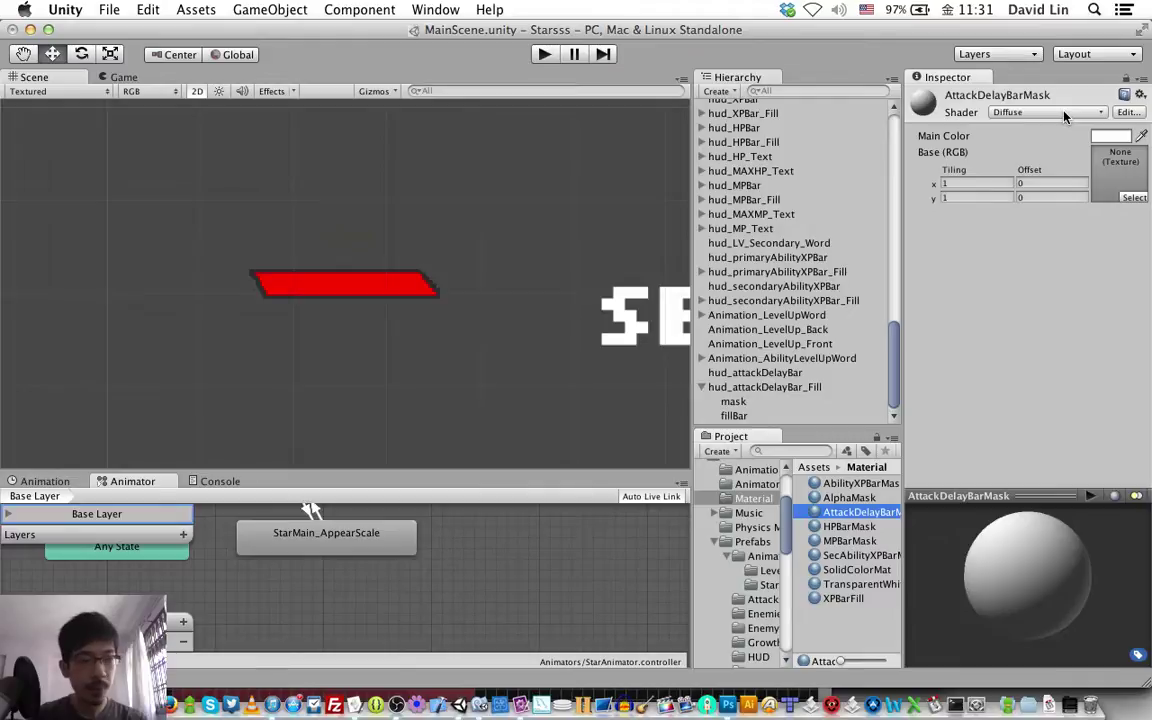
- Set the AttackDelayBarMask material's shader to Custom/AlphaMaskShader
click(1065, 114)
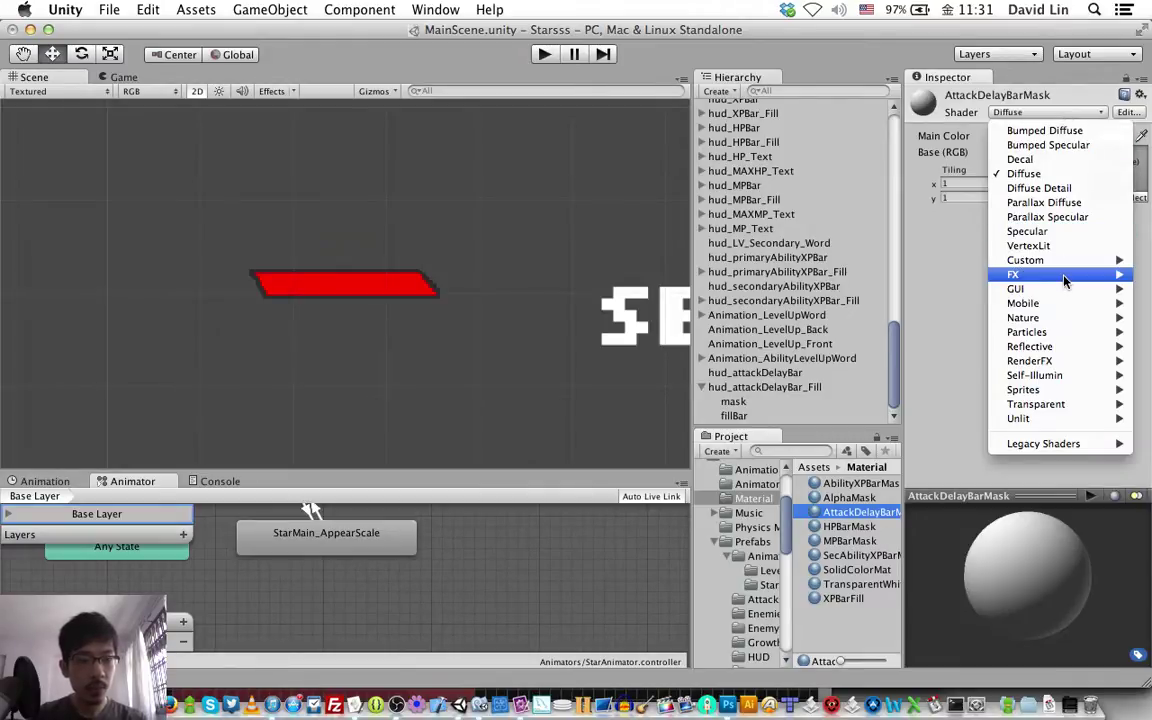
mouse_move(1069, 264)
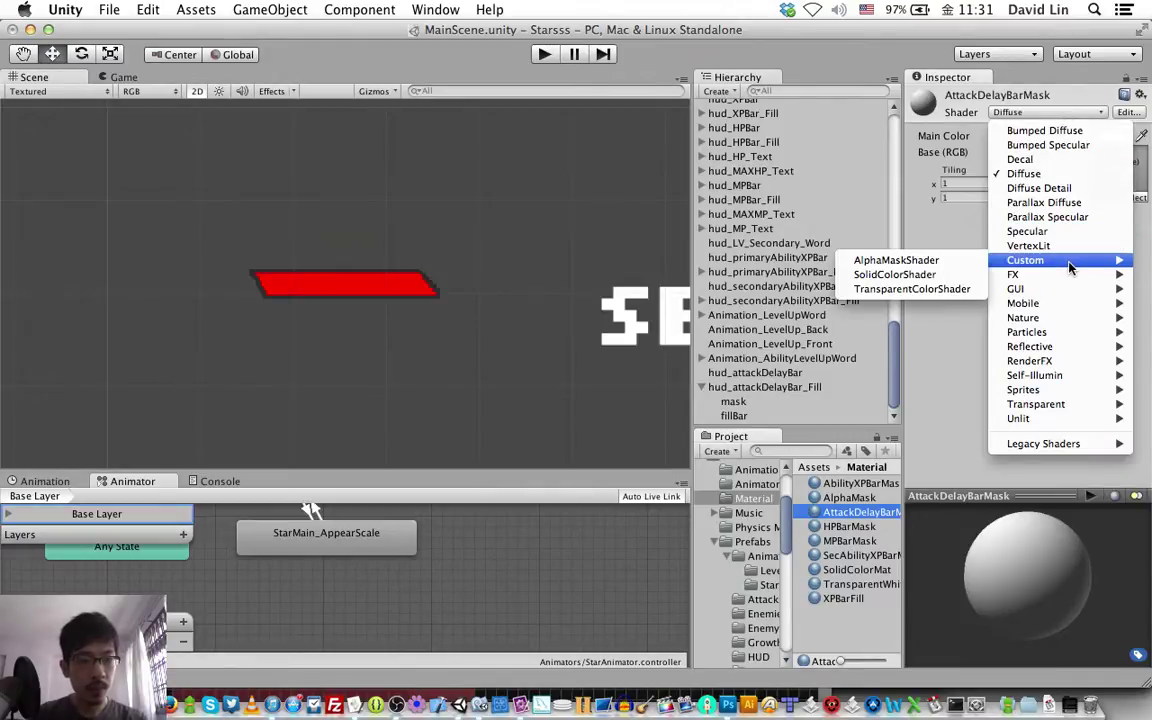
click(951, 261)
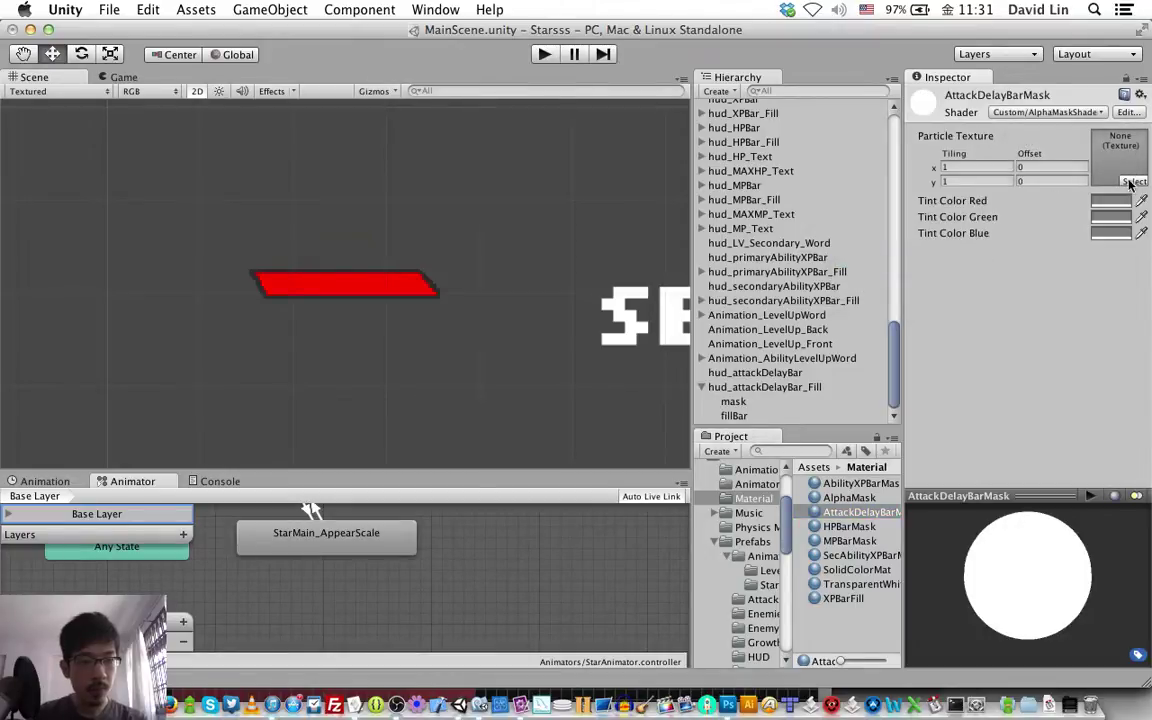
- Set hud_attackDelayBar_Fill as the AttackDelayBarMask material's Particle Texture
click(866, 483)
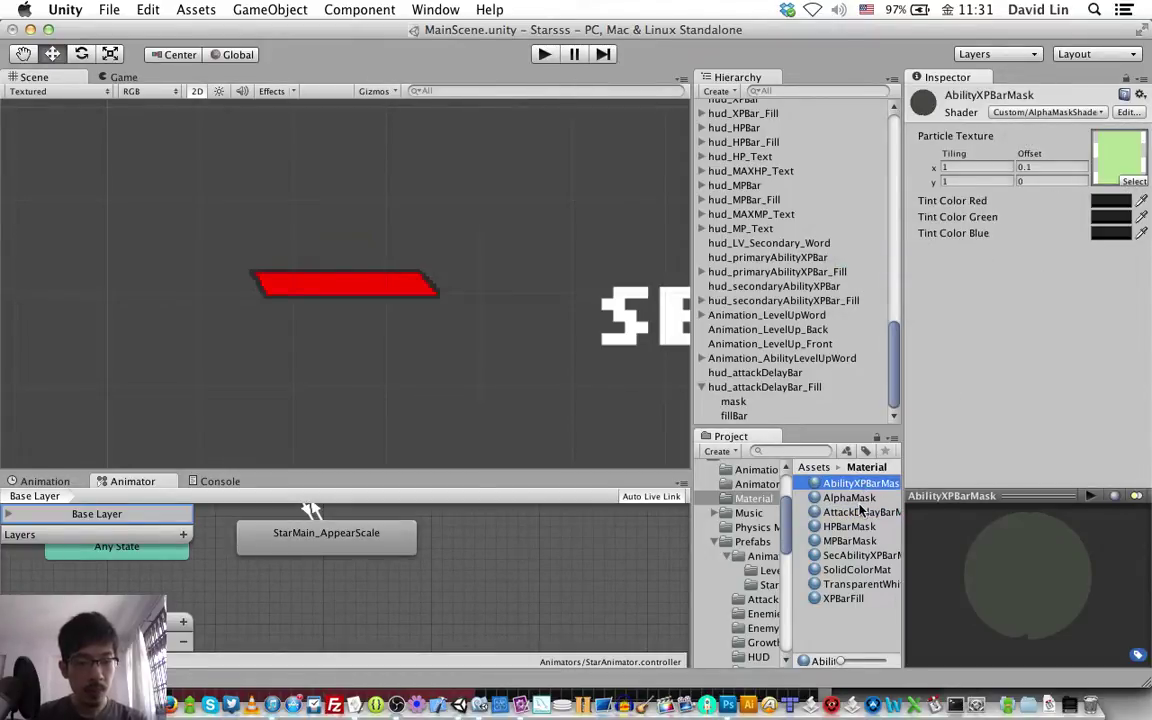
click(860, 512)
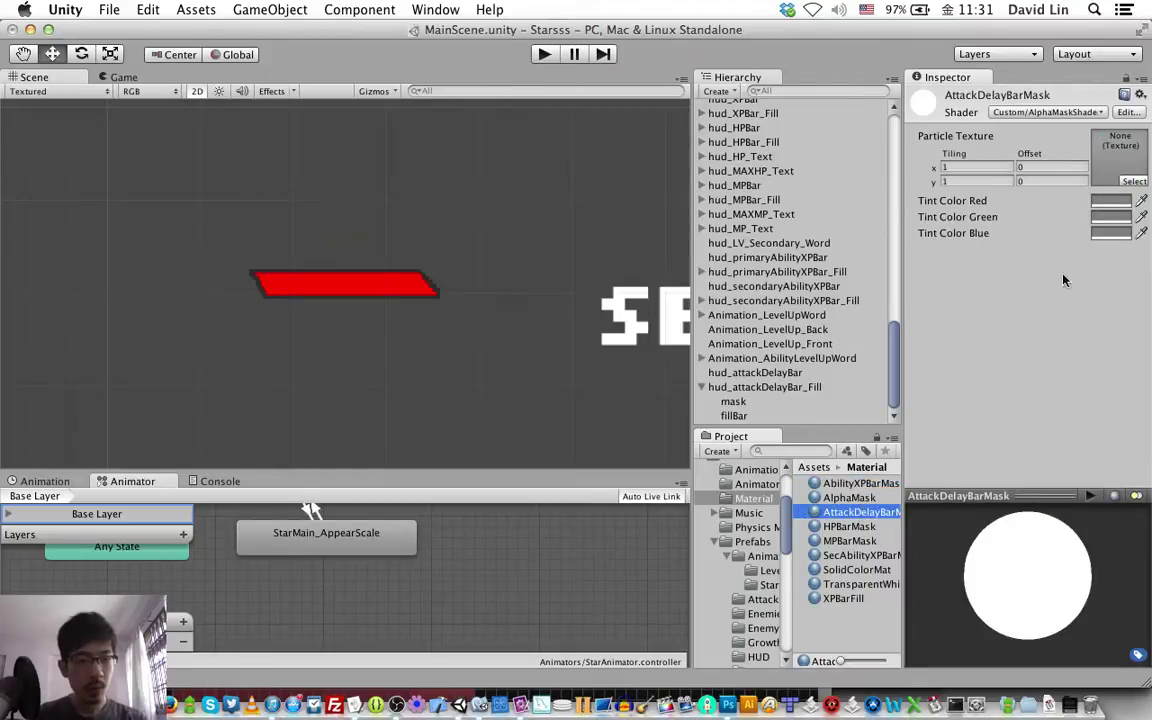
click(1132, 182)
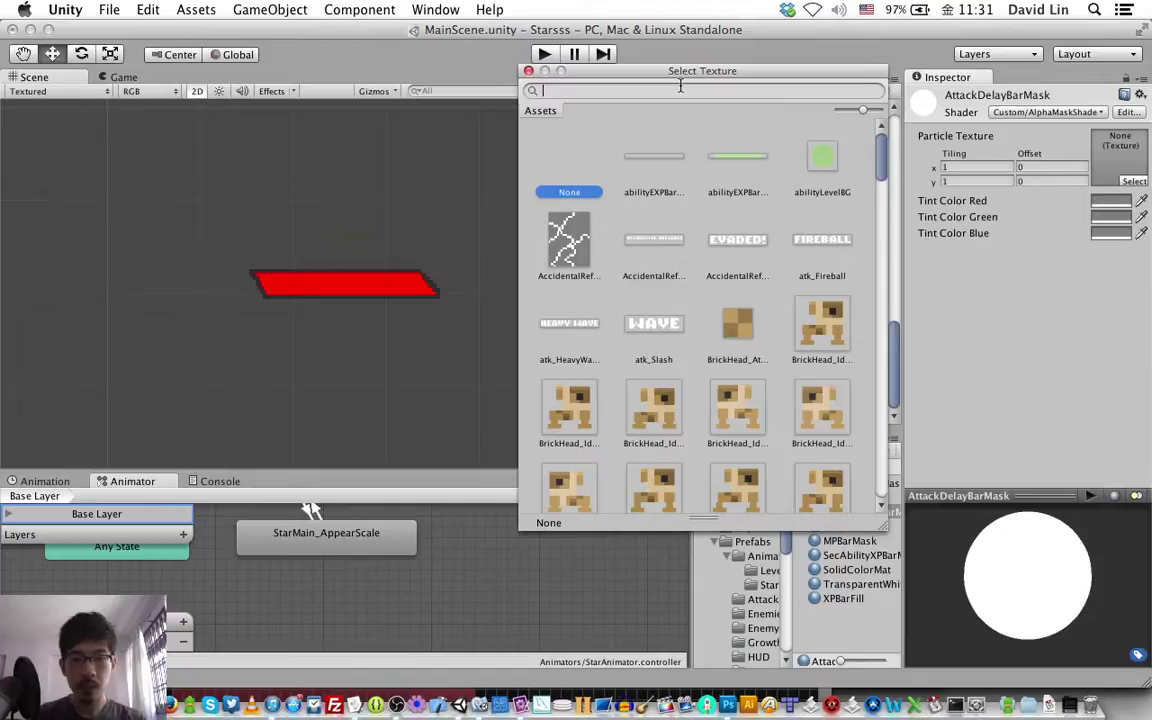
text(delay)
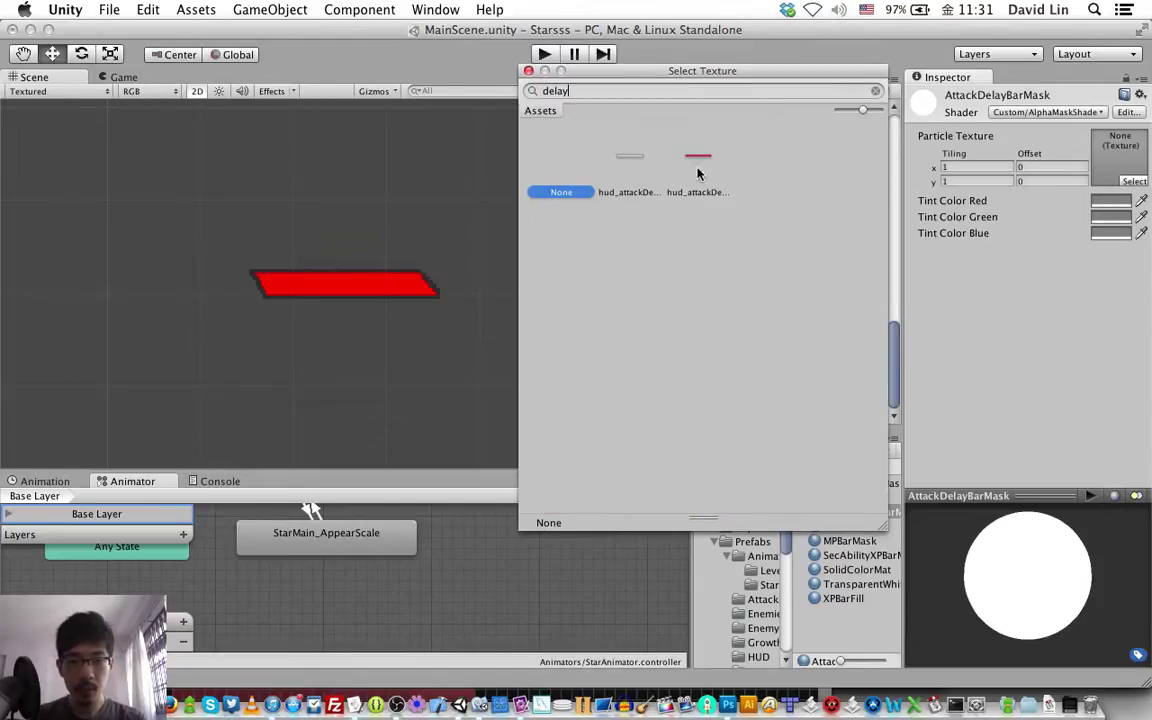
click(693, 160)
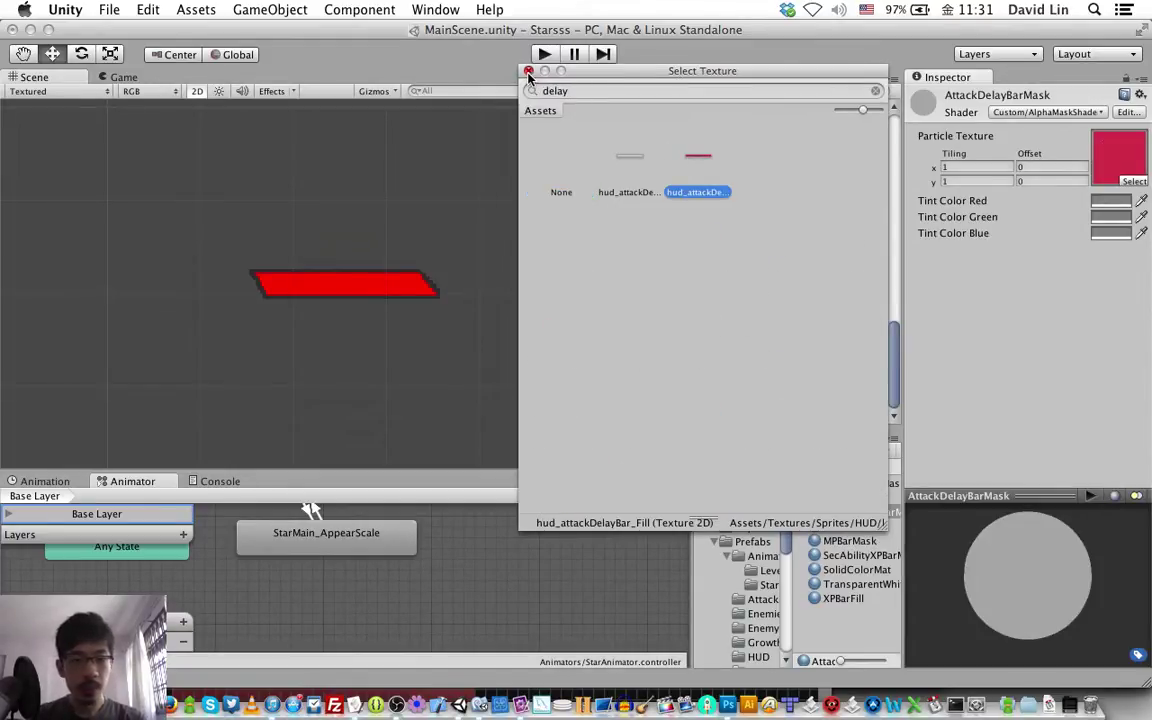
click(476, 68)
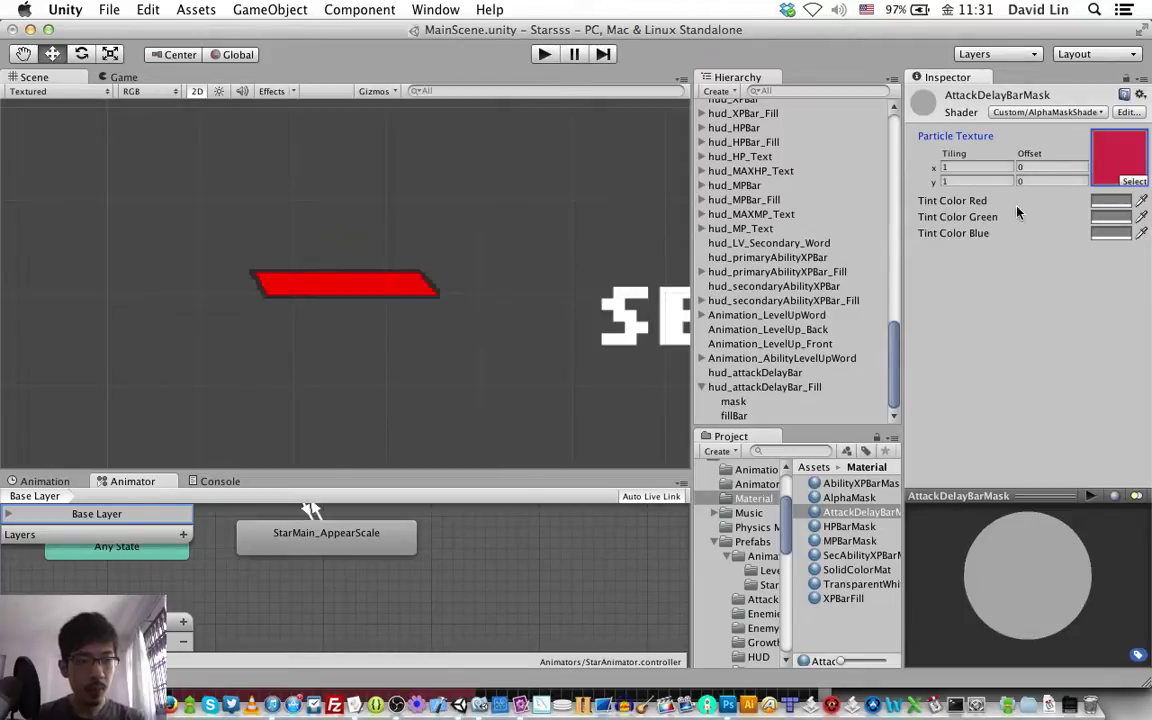
- Compare it with the AbilityXPBarMask material, then select the hud_attackDelayBar_Fill object
click(858, 485)
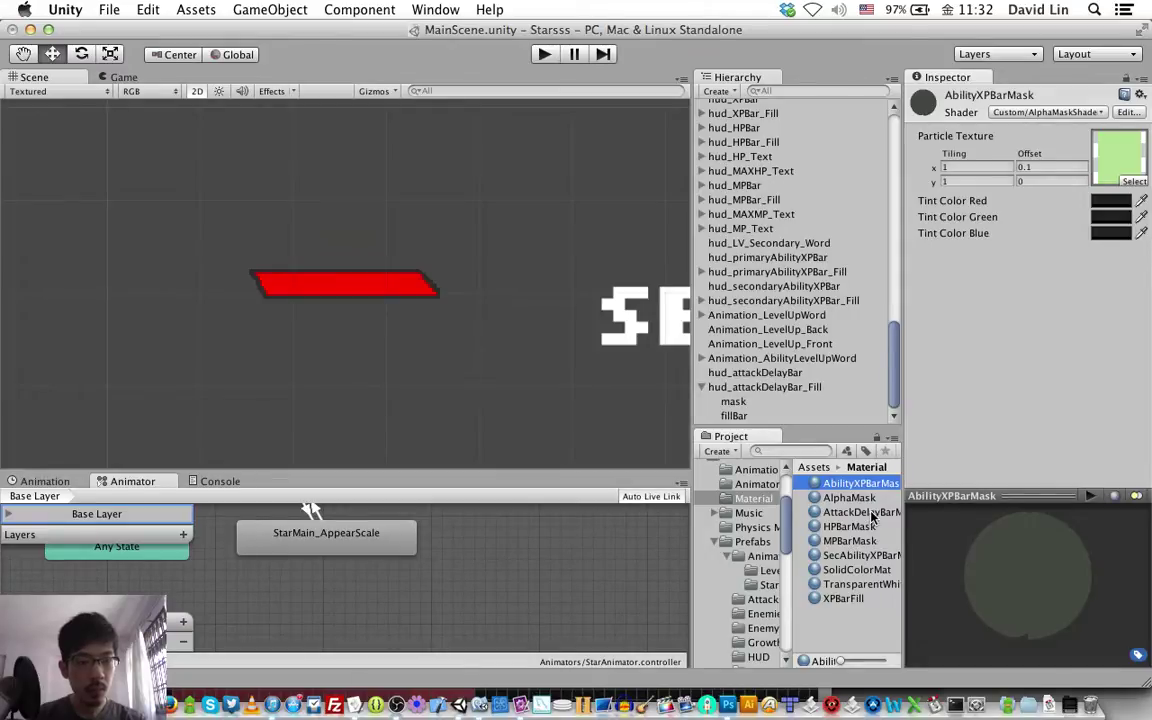
click(860, 512)
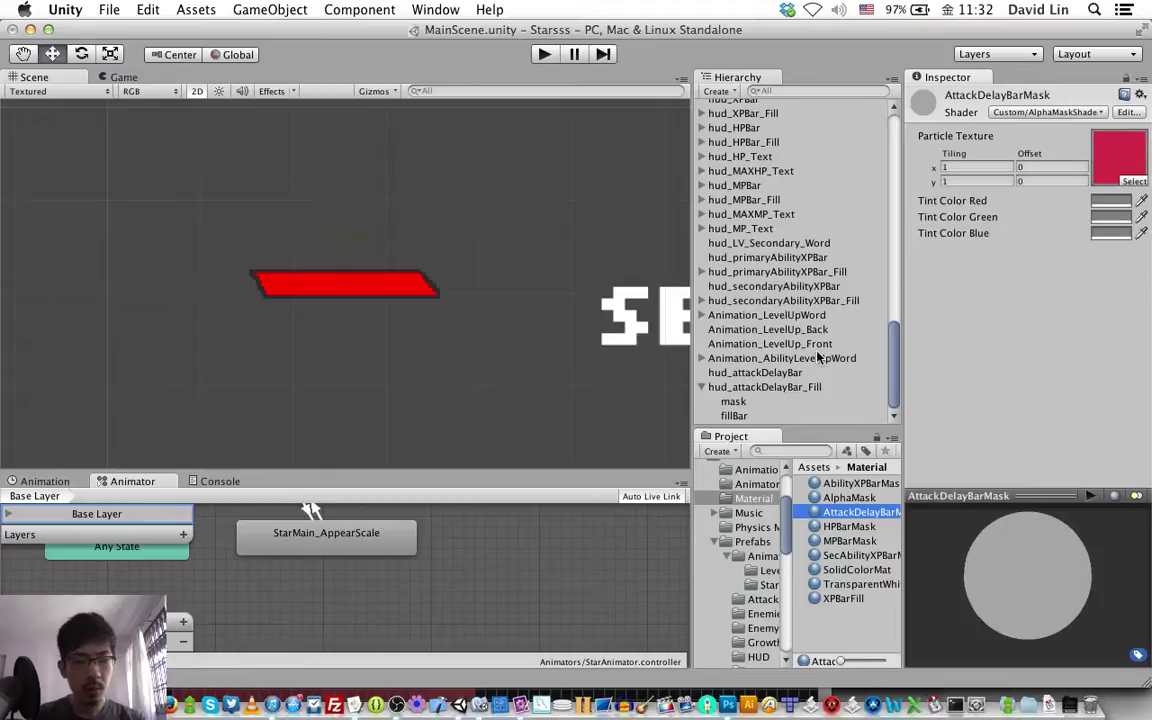
click(767, 388)
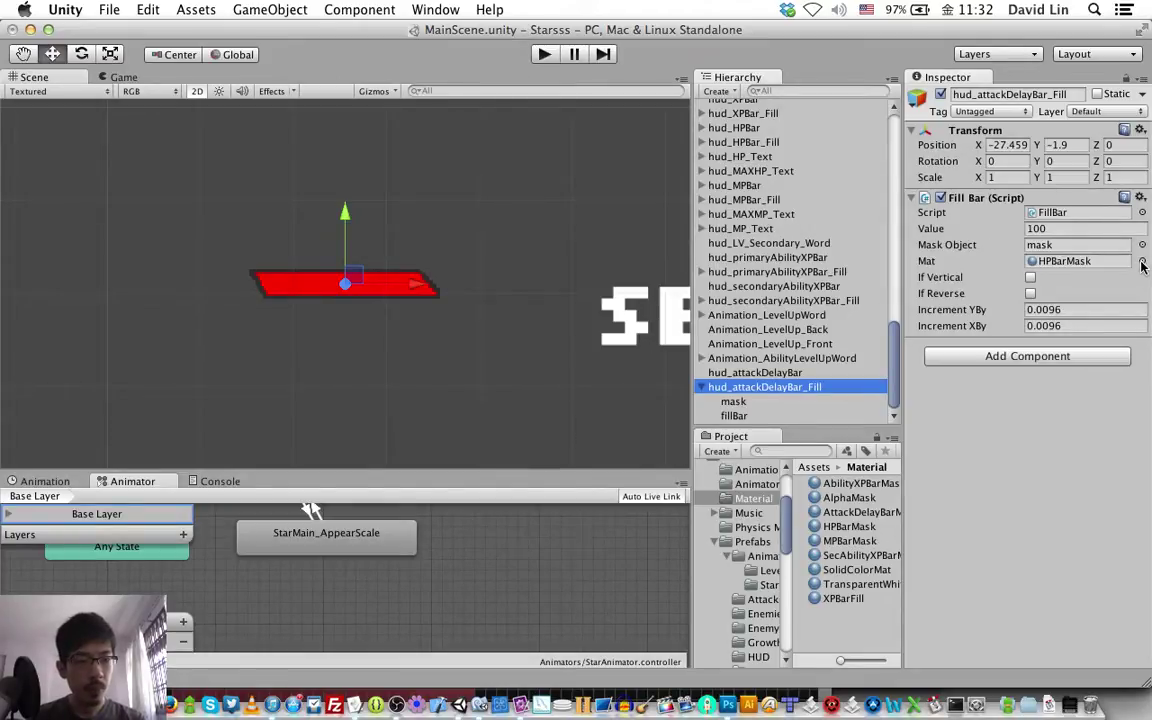
- Set the Fill Bar script's Mat field to AttackDelayBarMask
click(1142, 261)
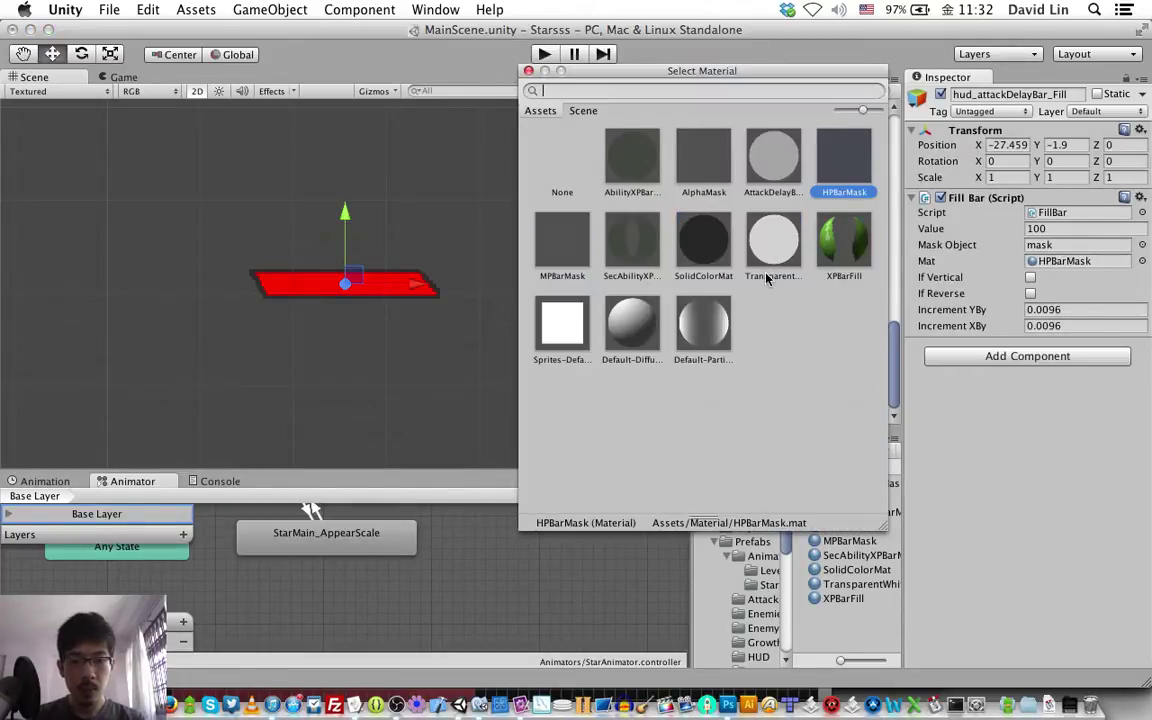
text(atta)
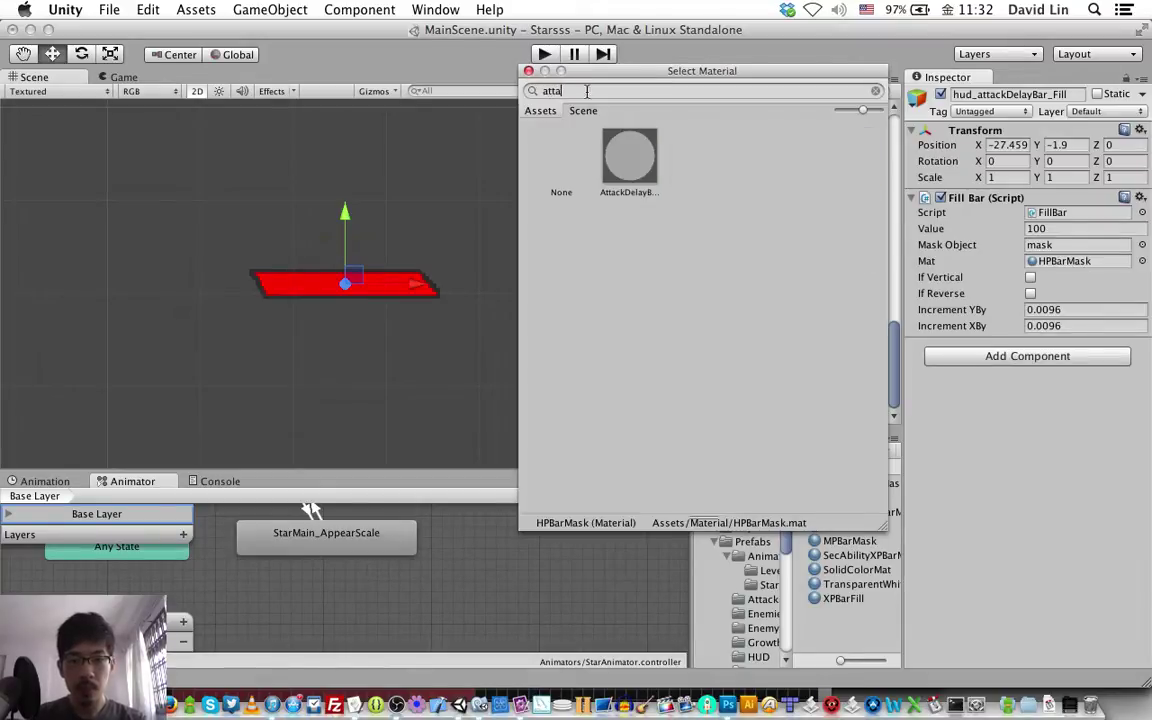
click(629, 156)
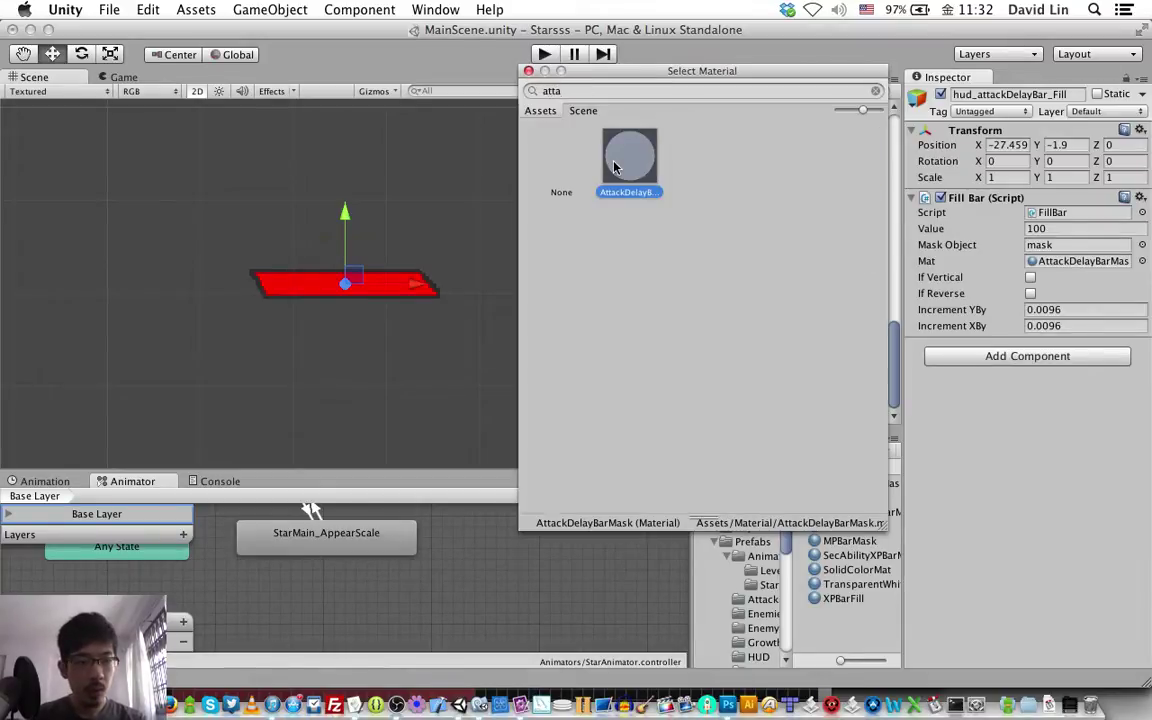
click(528, 71)
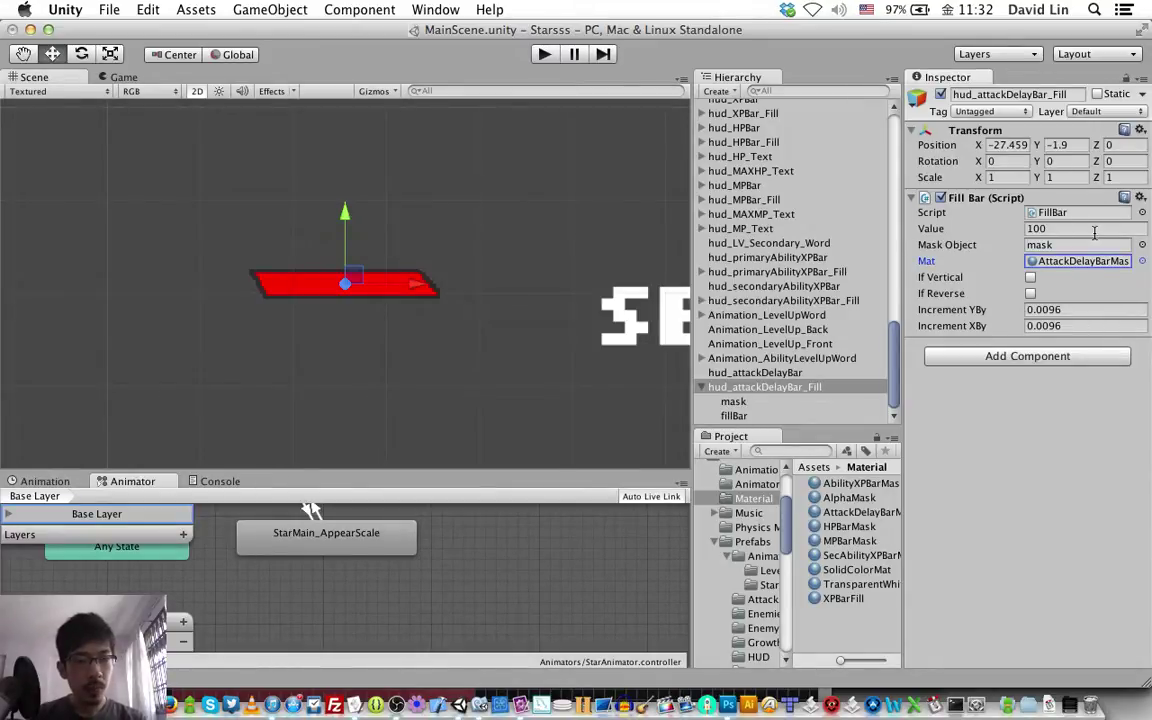
- On the mask child, set its material texture to the attack-delay fill texture
click(762, 403)
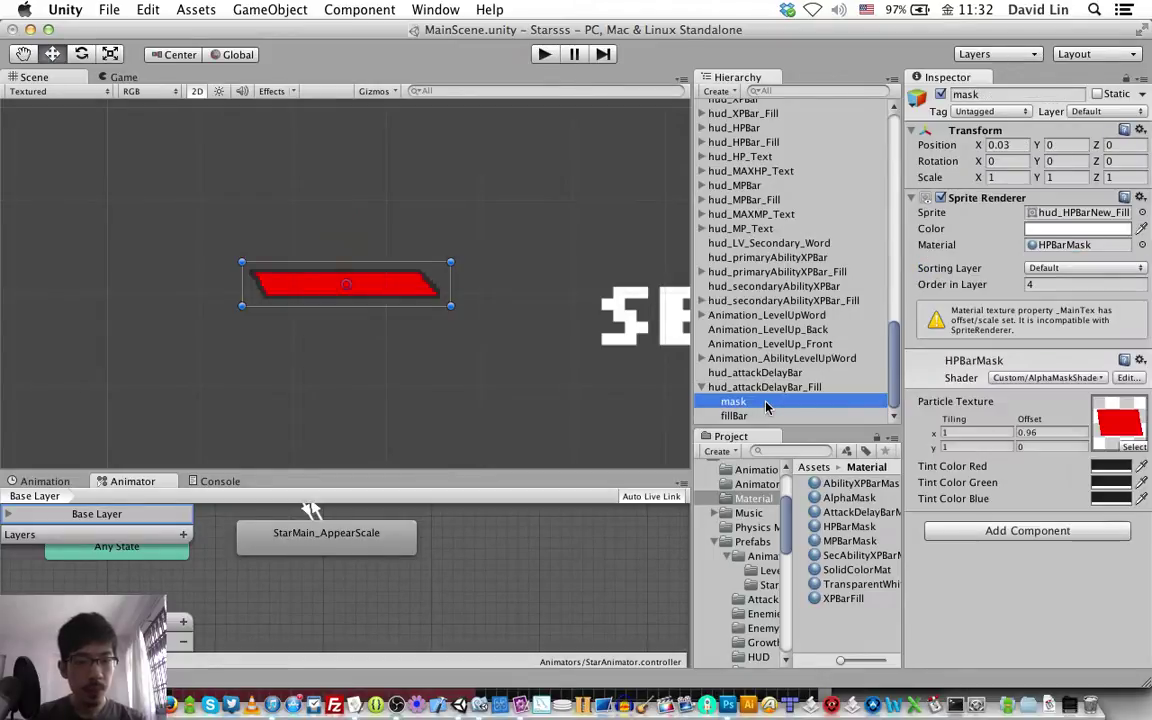
click(1132, 447)
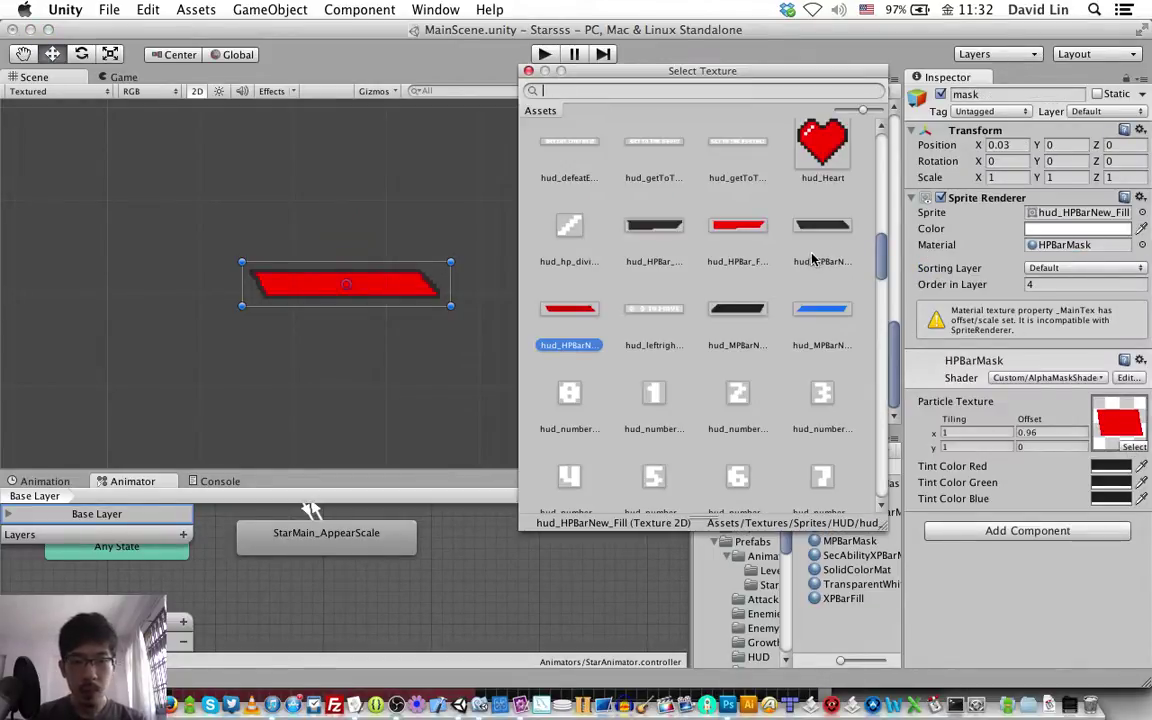
text(atta)
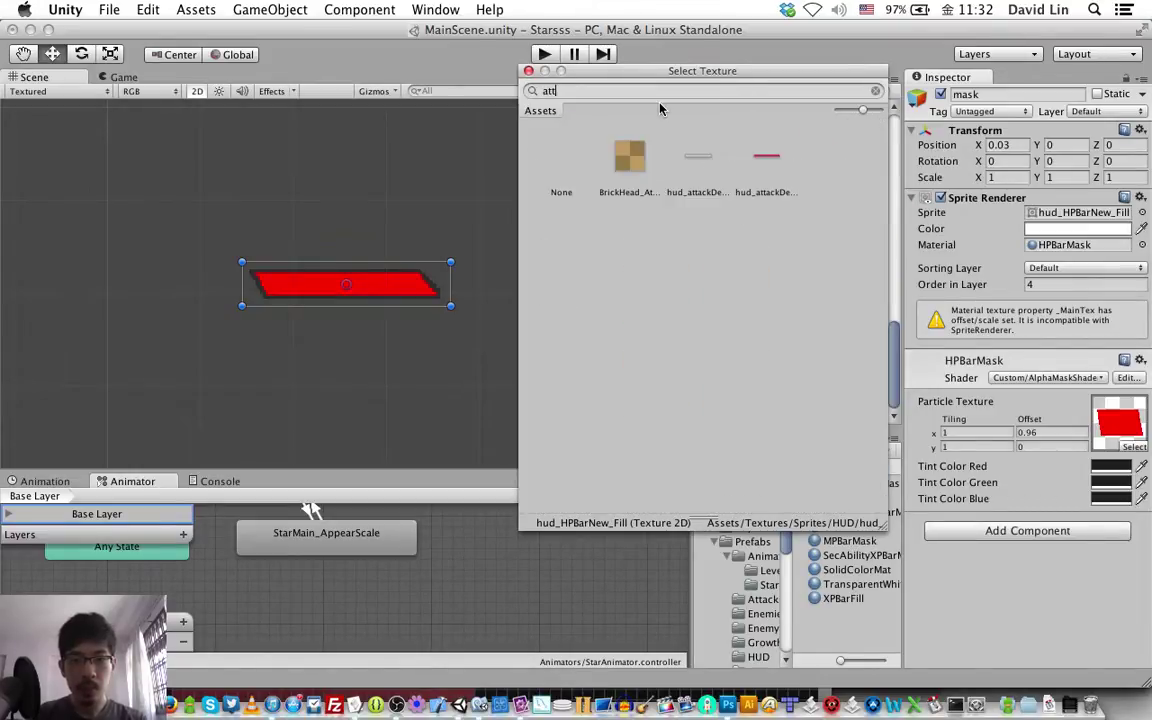
click(756, 156)
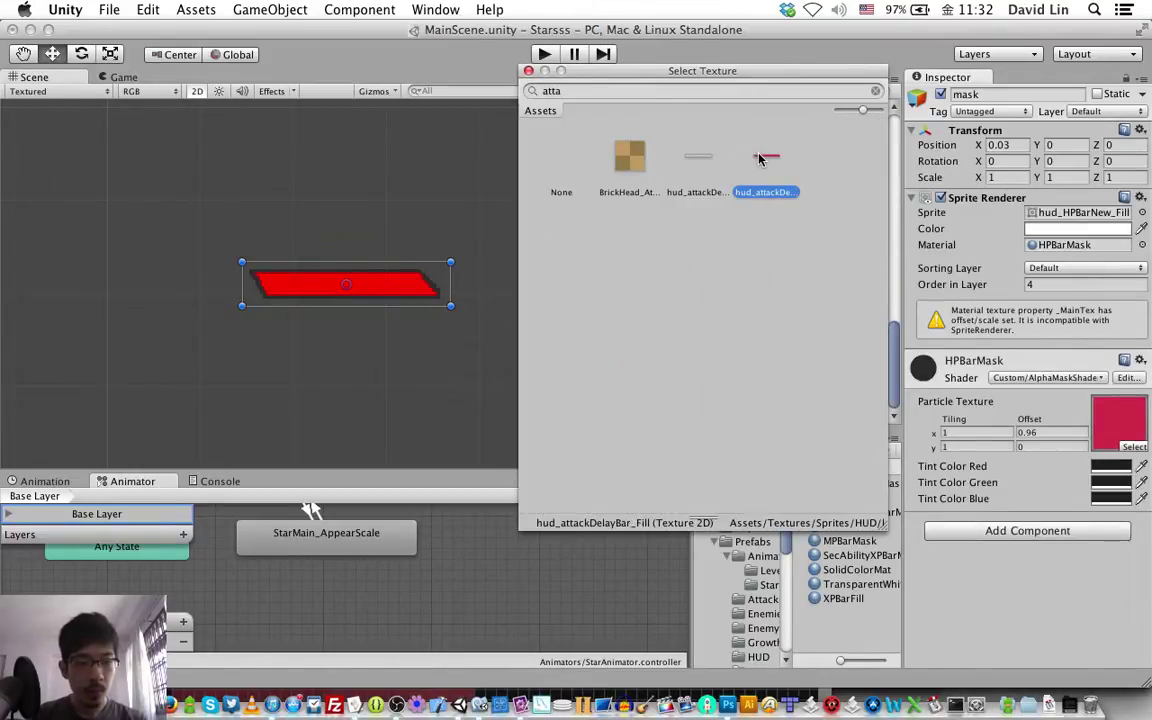
click(528, 72)
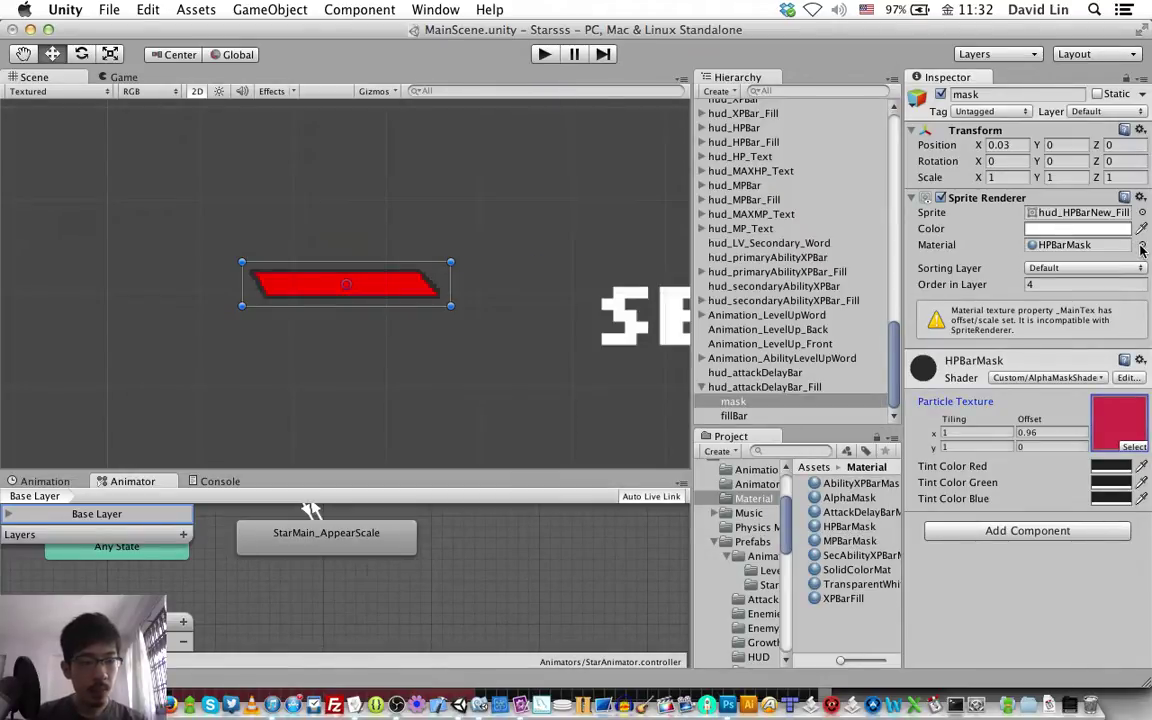
- Give the mask child the AttackDelayBarMask material
click(1142, 246)
text(atta)
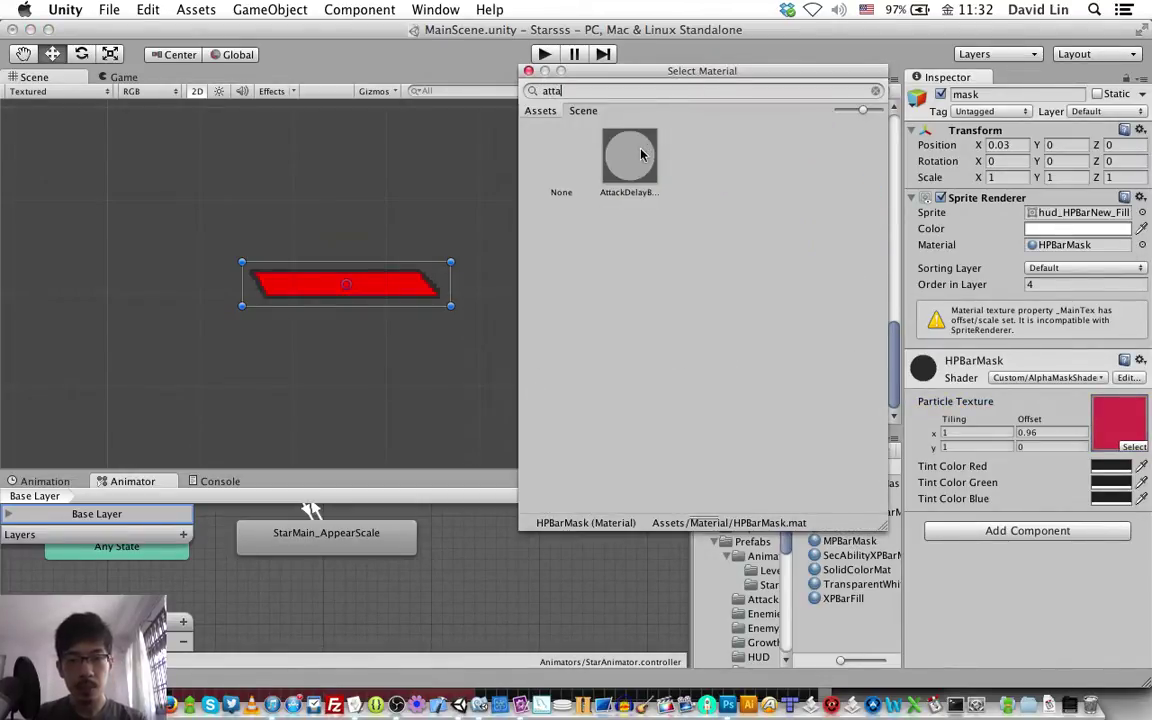
click(638, 155)
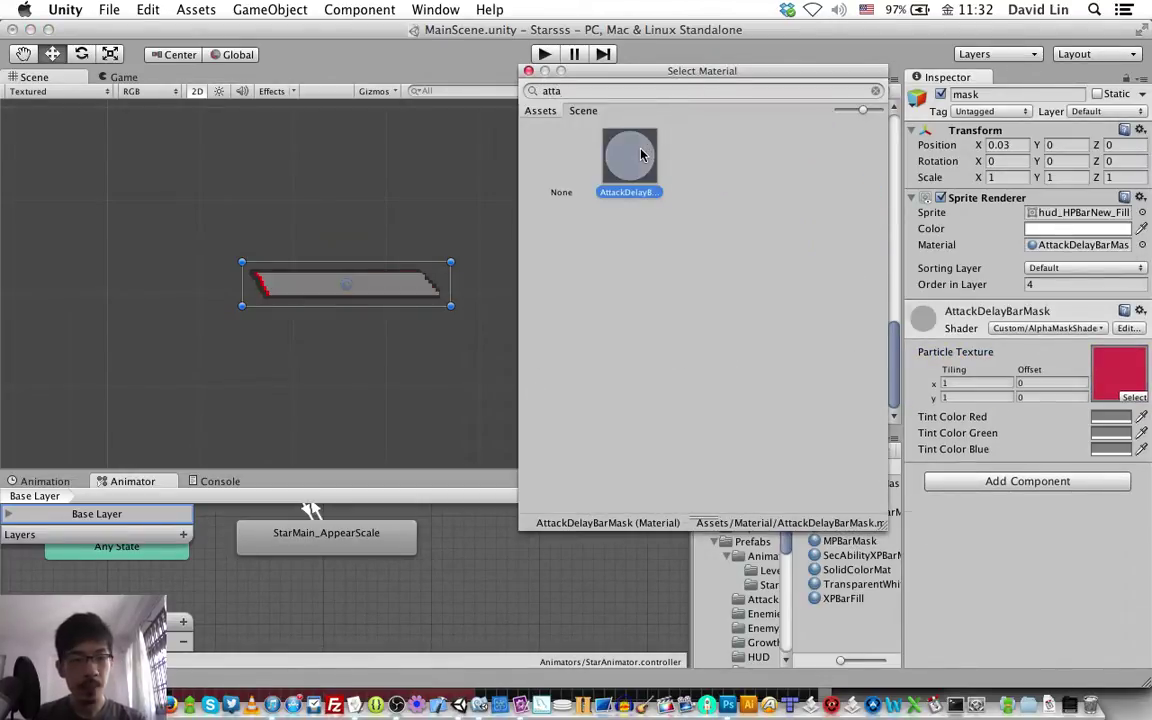
click(529, 71)
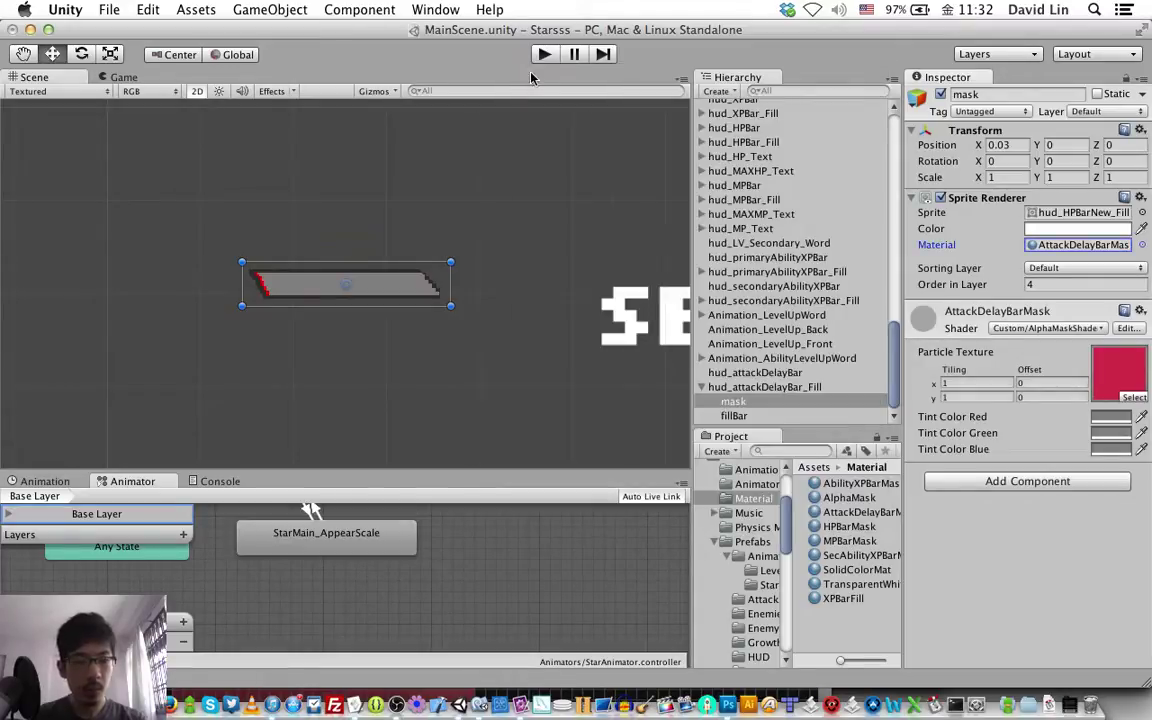
click(799, 372)
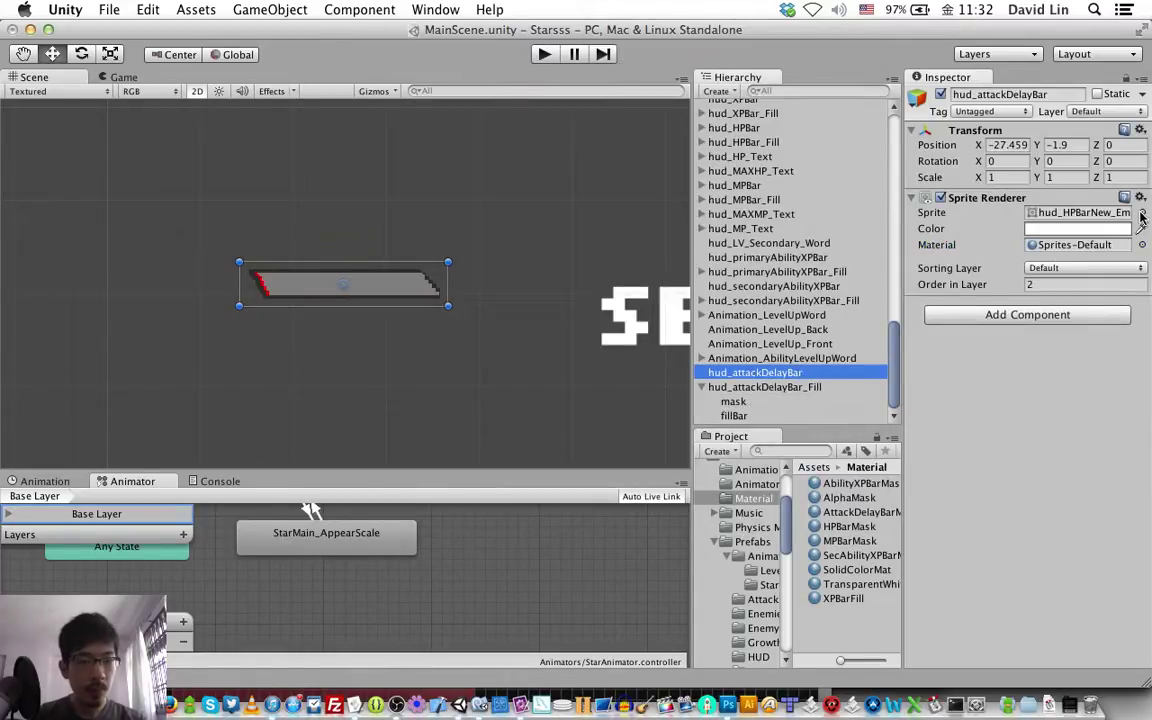
- Set hud_attackDelayBar's Sprite field to hud_attackDelayBar_Border, replacing the HP bar sprite
click(1141, 213)
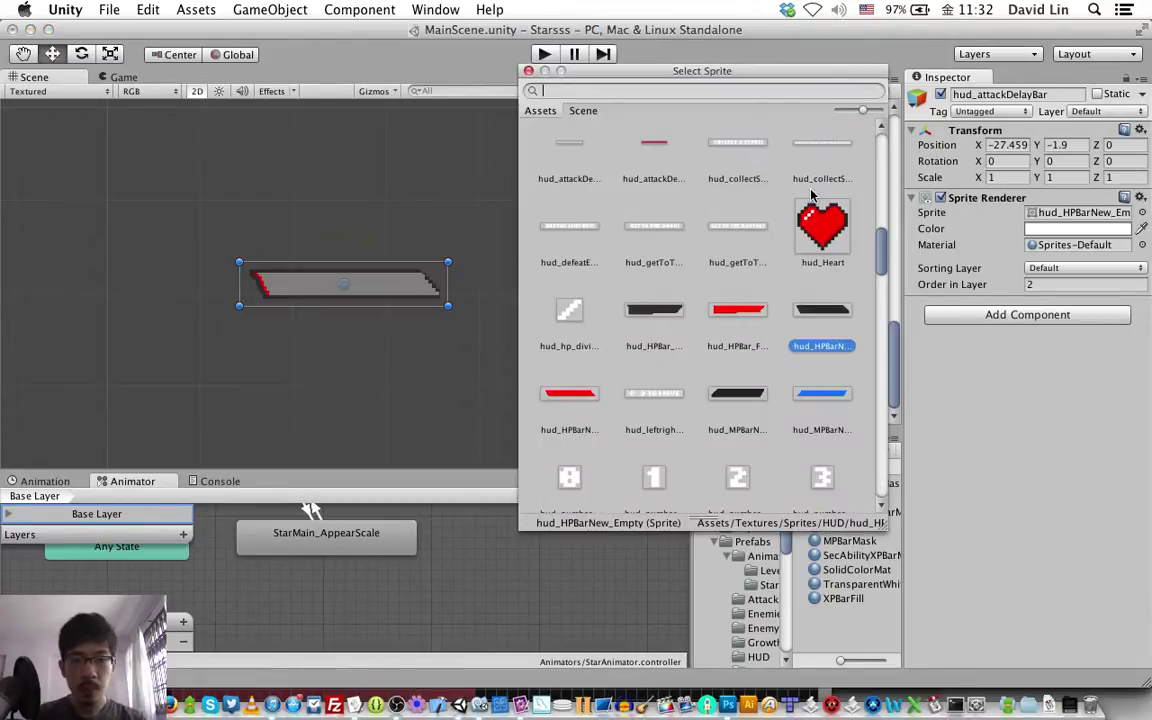
text(att)
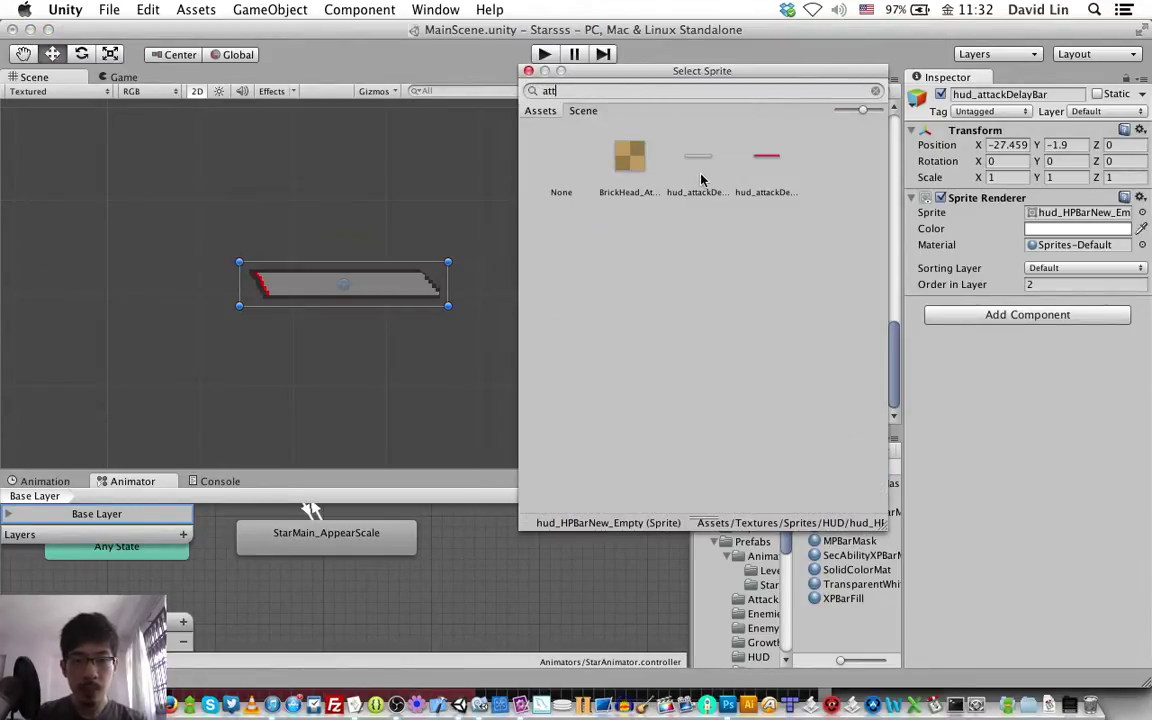
click(698, 160)
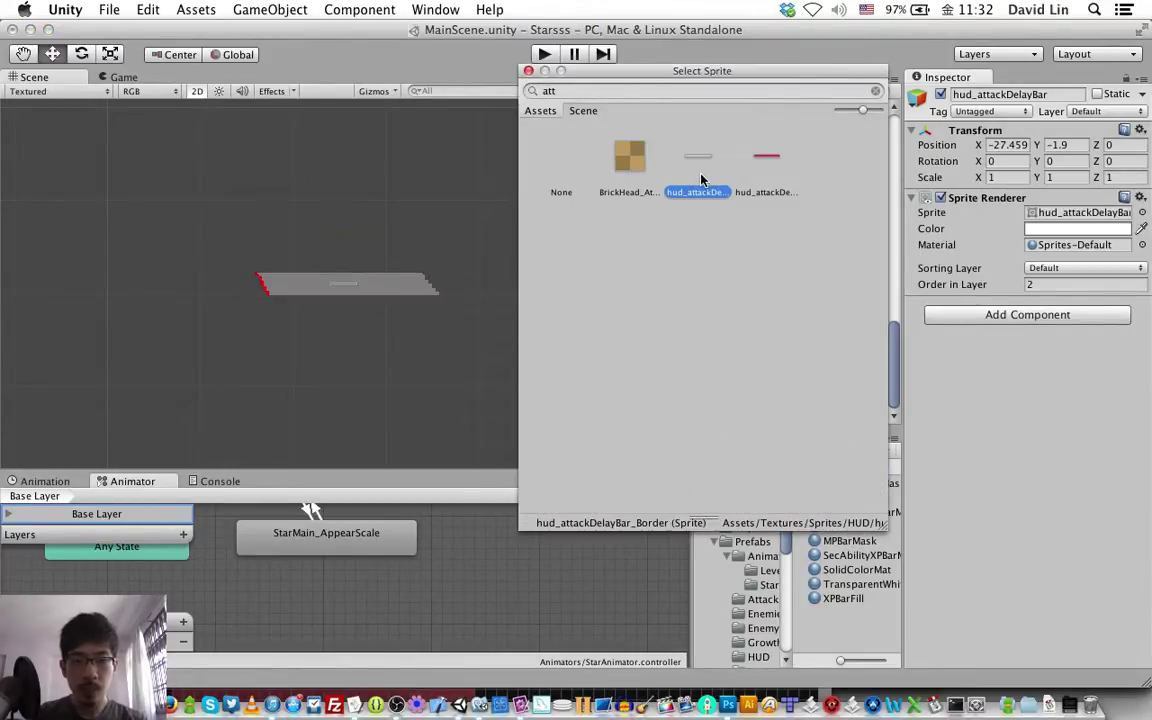
click(529, 71)
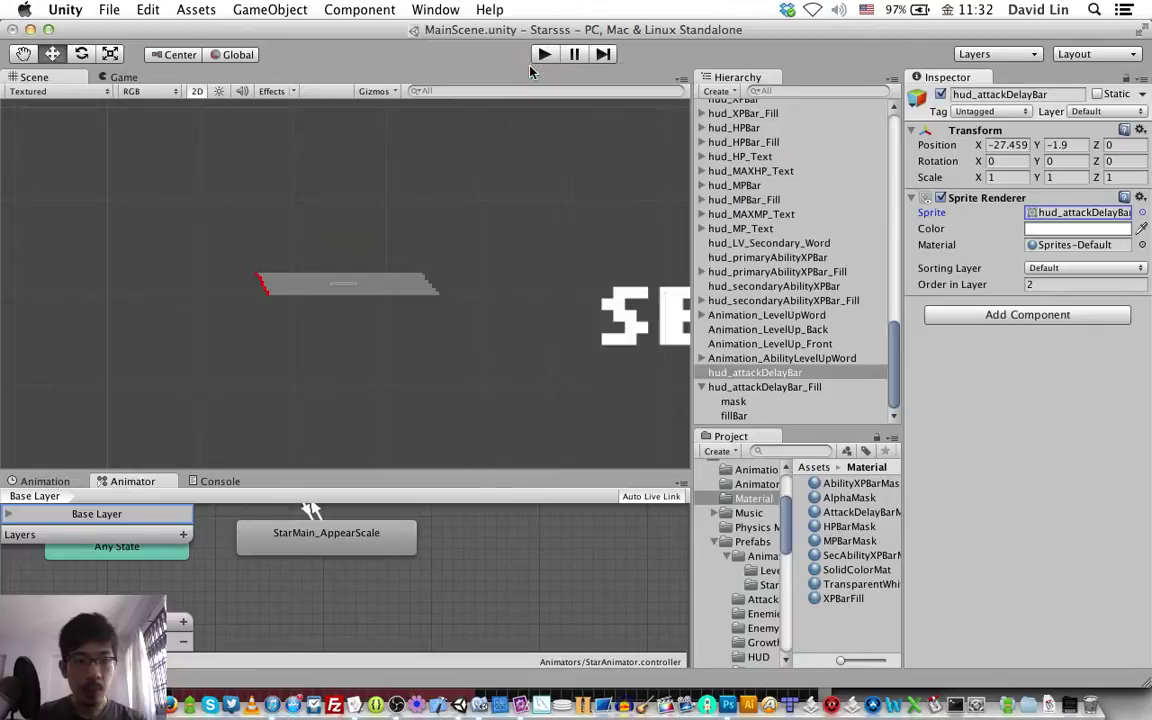
click(726, 390)
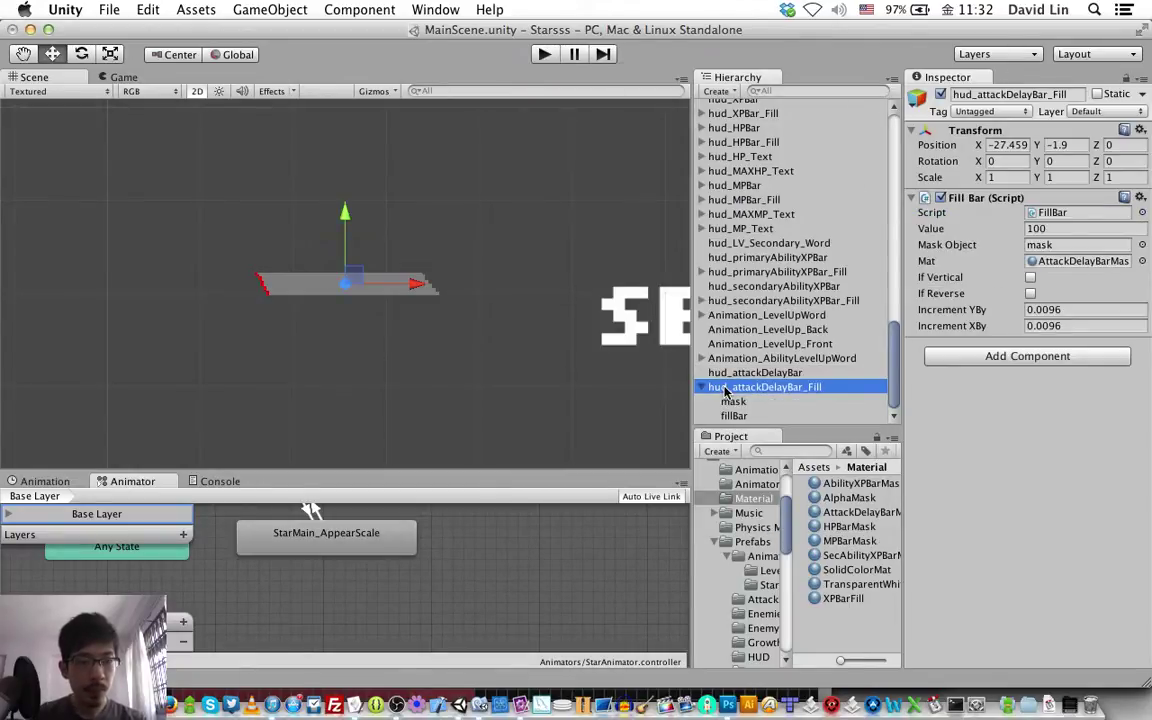
- Give the mask child the attack-delay fill sprite
click(731, 403)
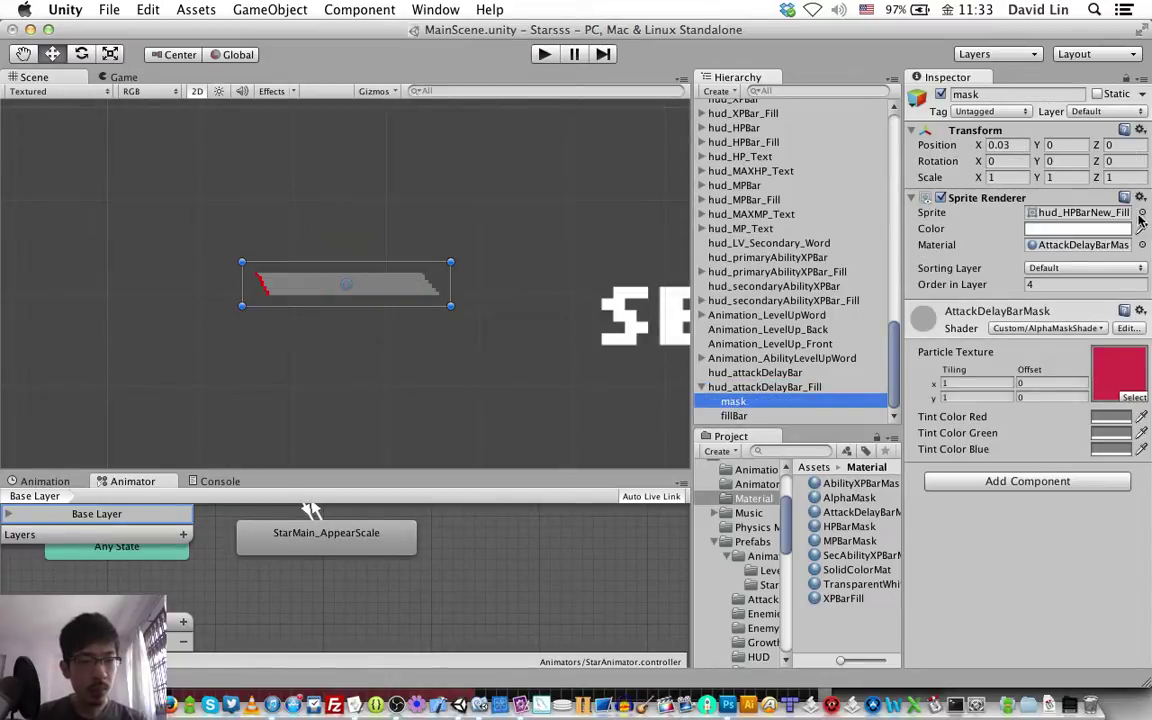
click(1142, 213)
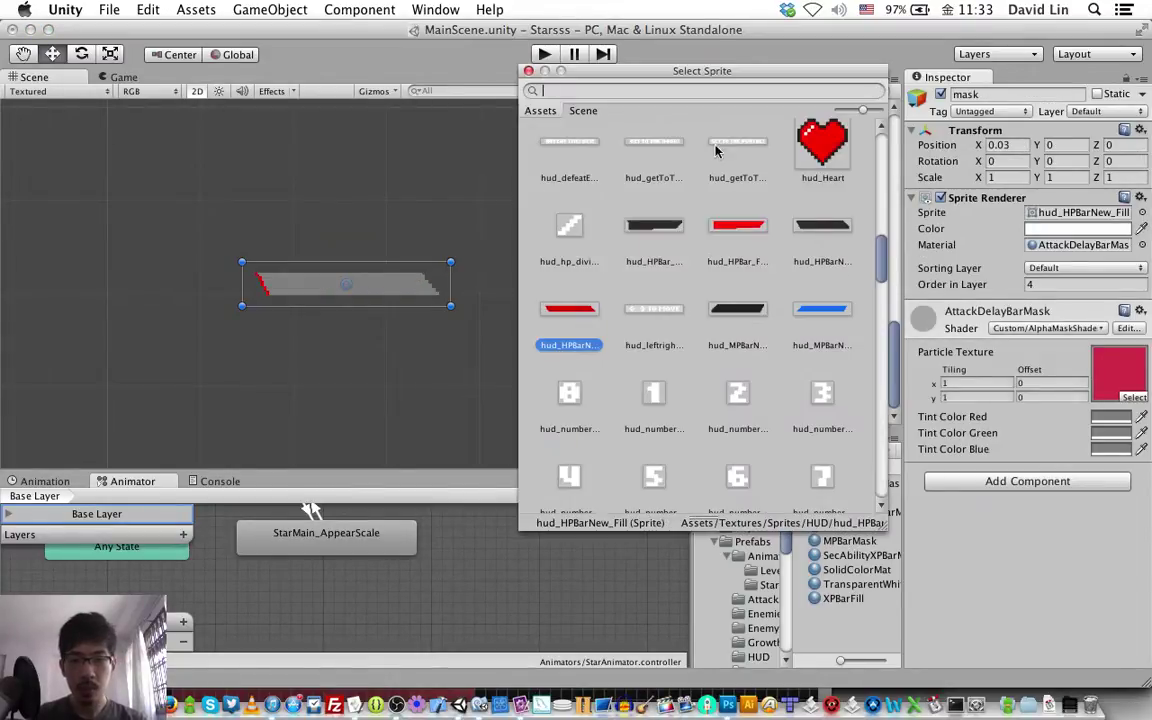
text(atta)
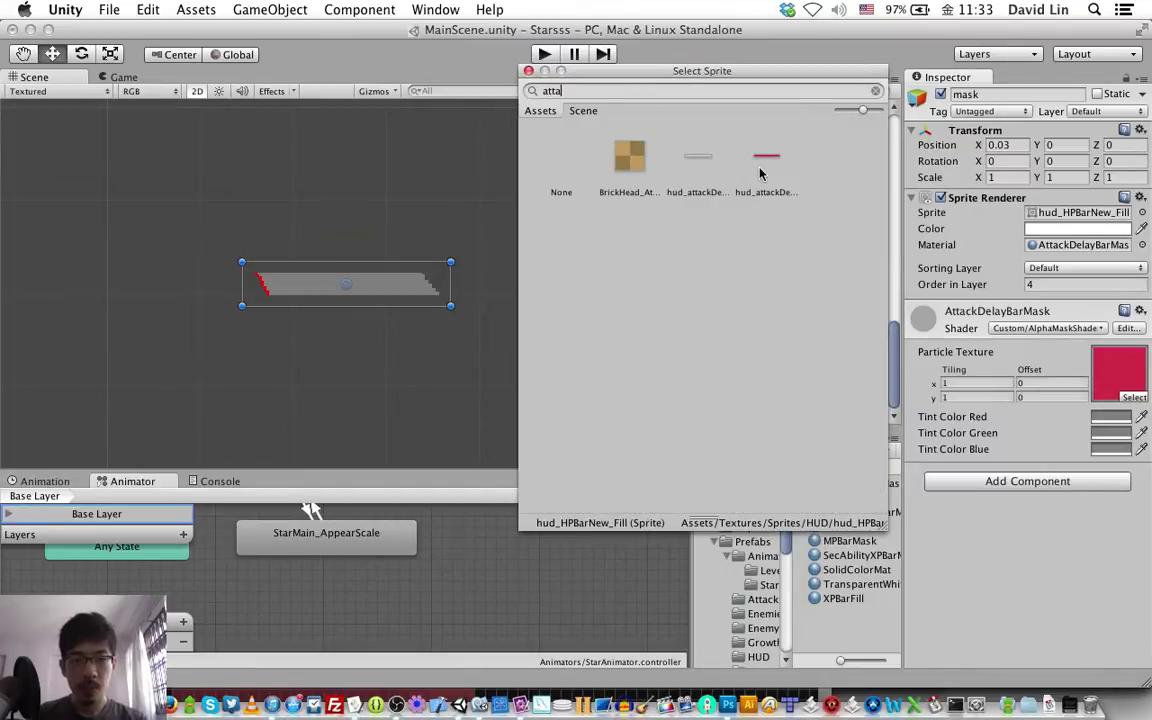
click(759, 174)
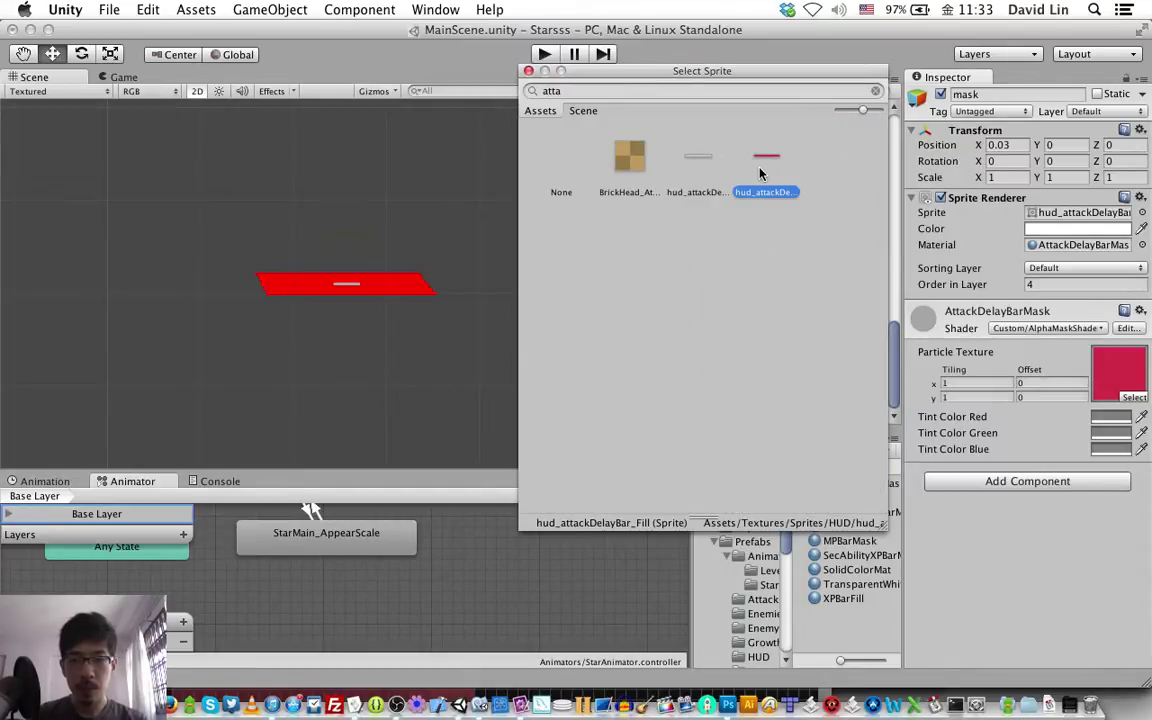
click(528, 70)
- Give fillBar the hud_attackDelayBar_Fill sprite and frame it in the Scene view
click(740, 416)
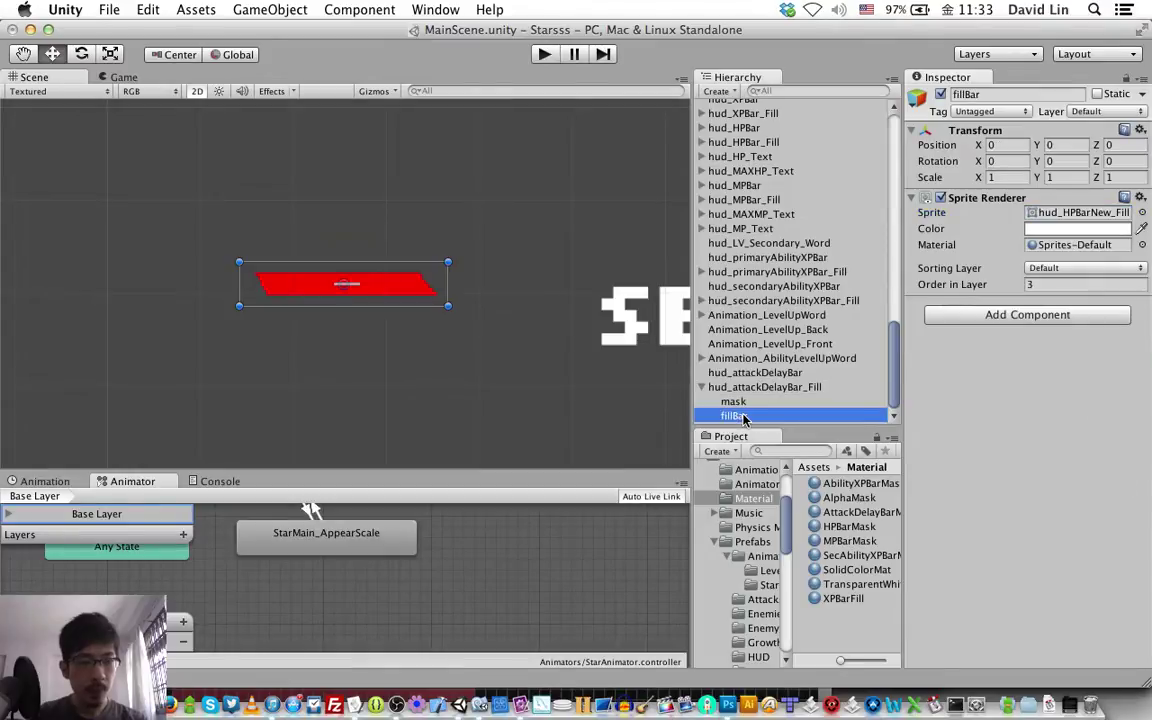
click(1144, 214)
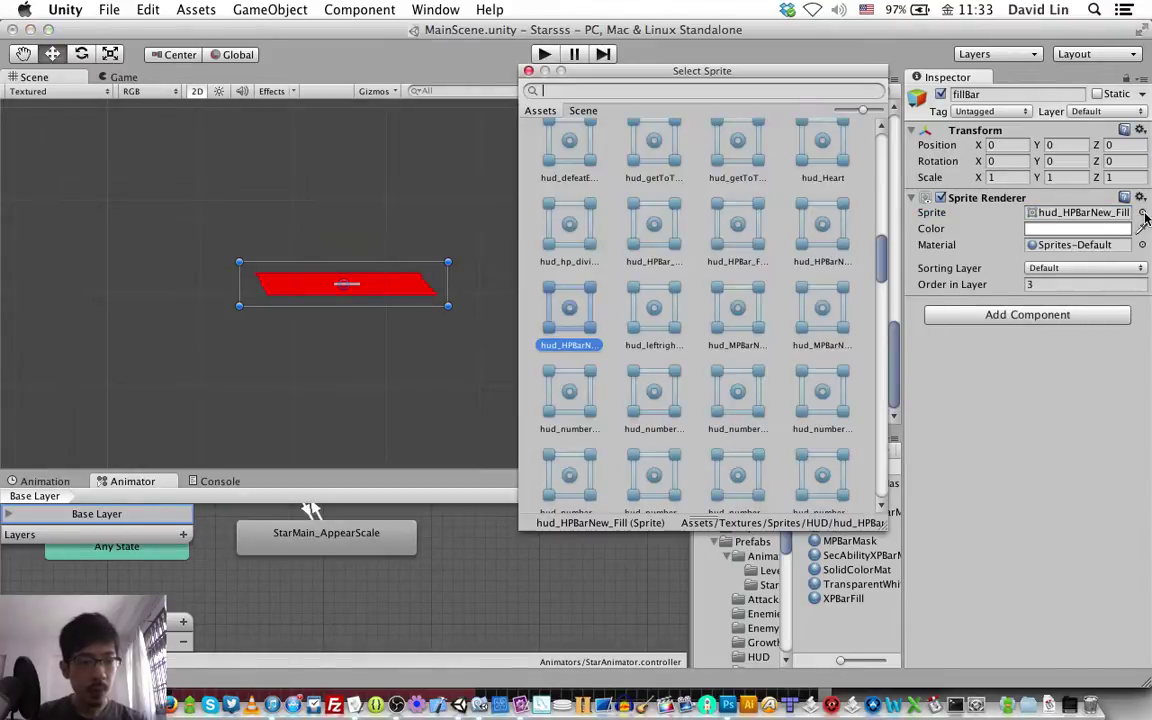
text(att)
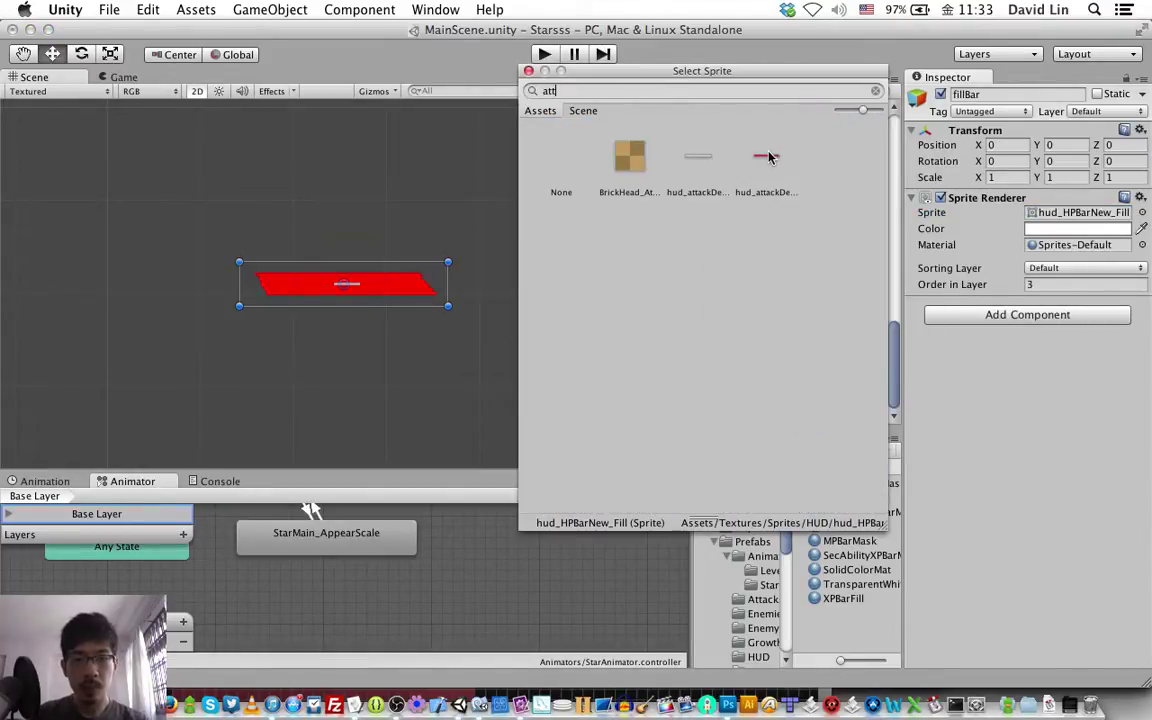
click(768, 157)
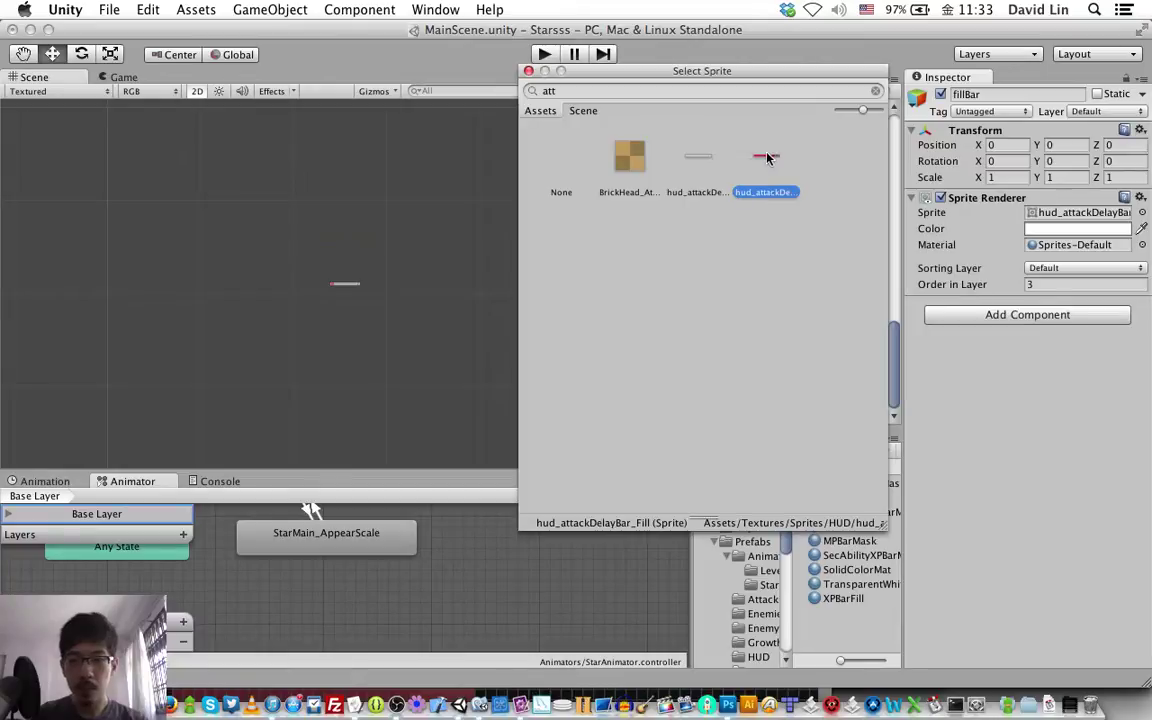
click(529, 72)
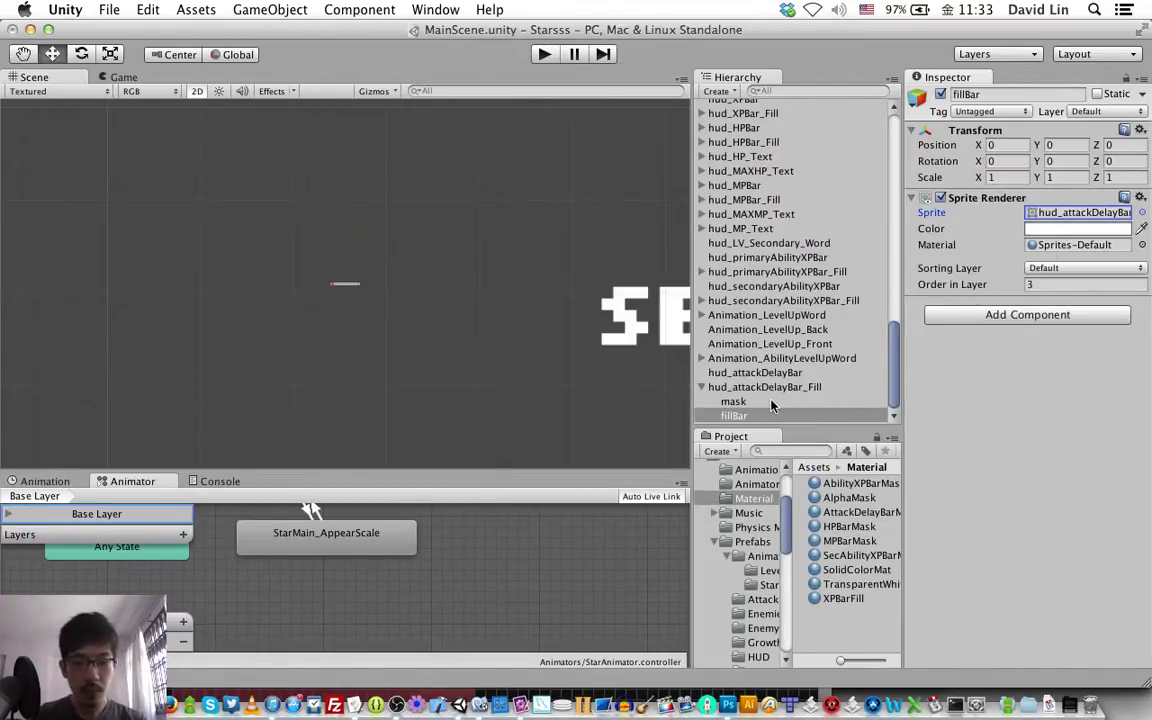
key(f)
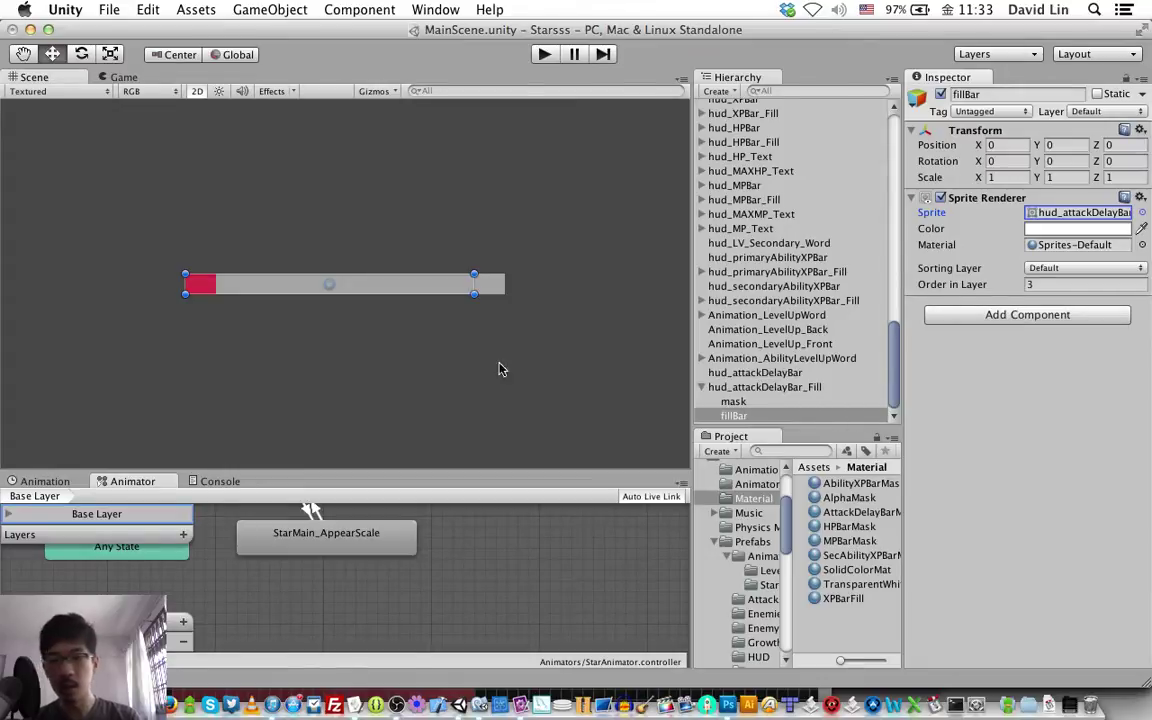
- Save the scene, then set the mask material's red tint colour to RGB 31, 33, 30
click(735, 400)
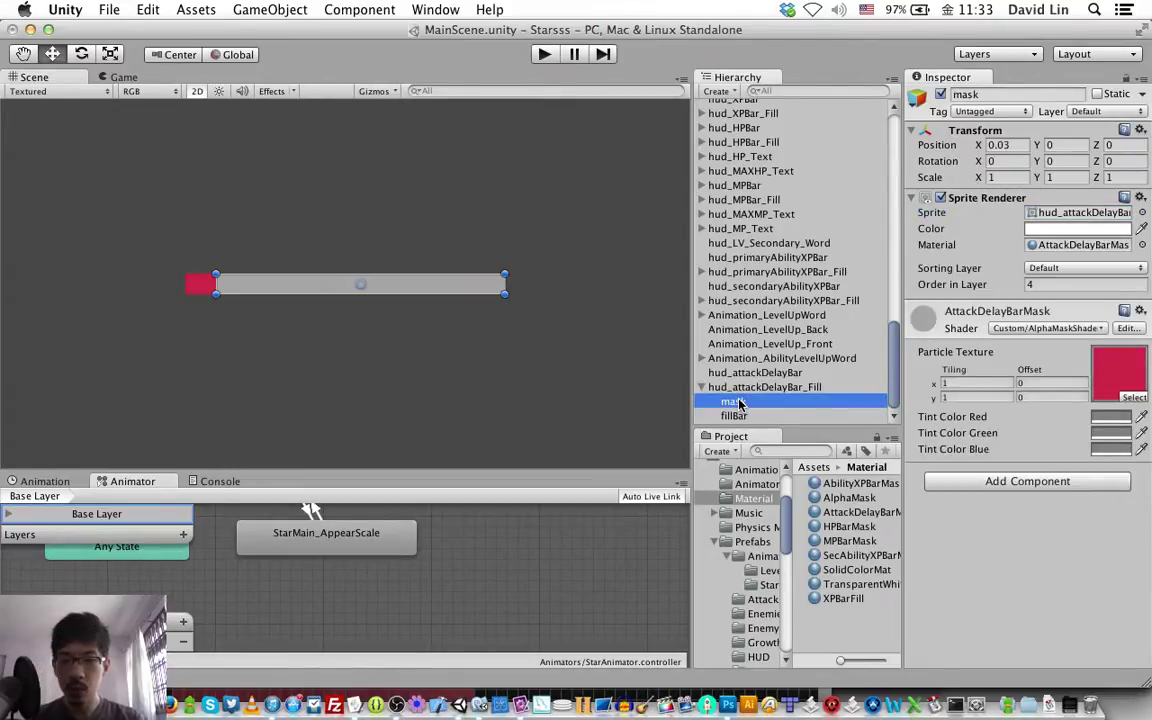
key(super+s)
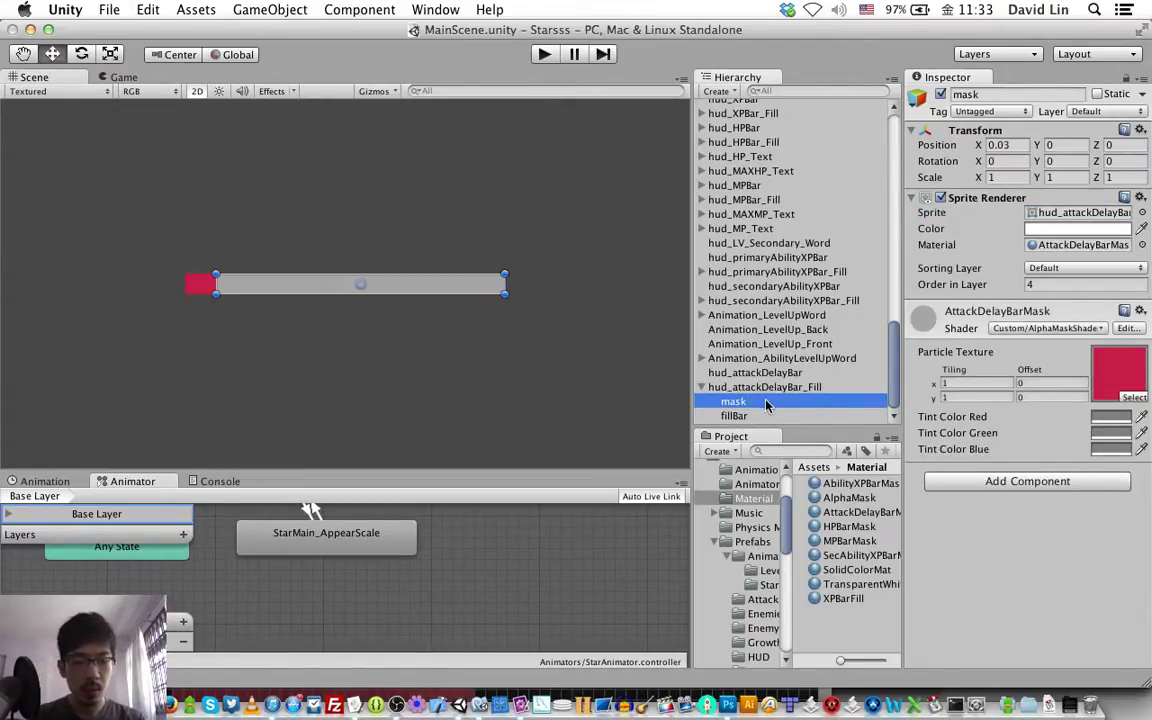
click(1108, 418)
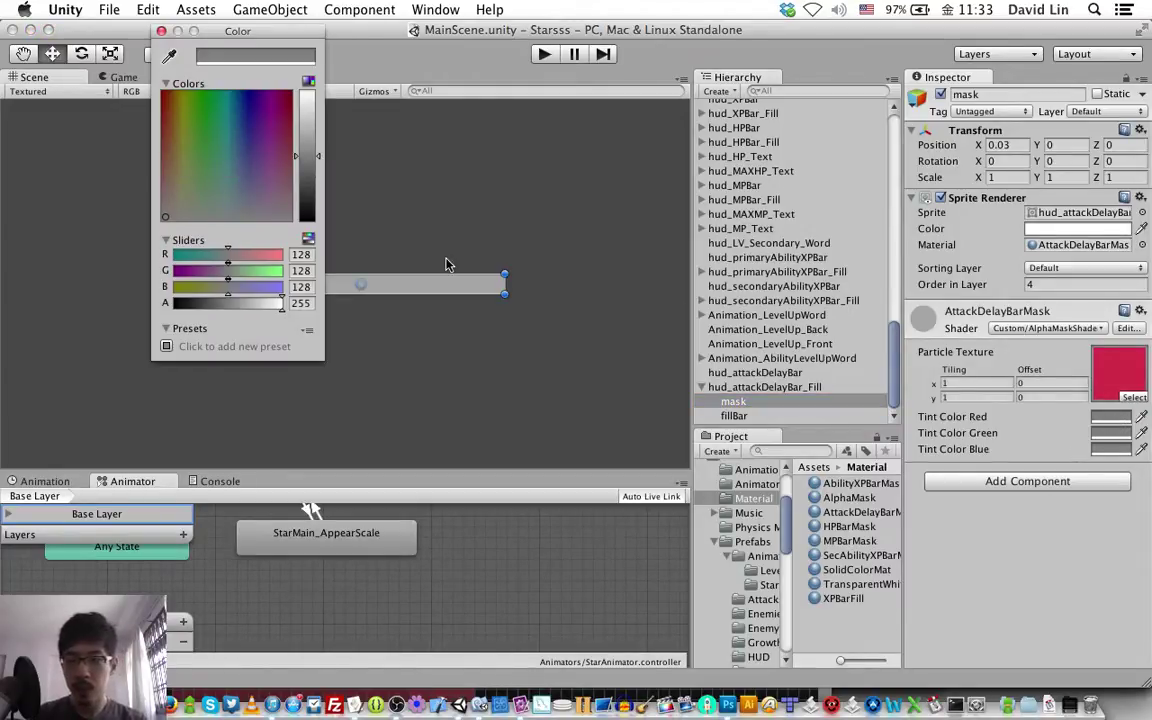
click(307, 254)
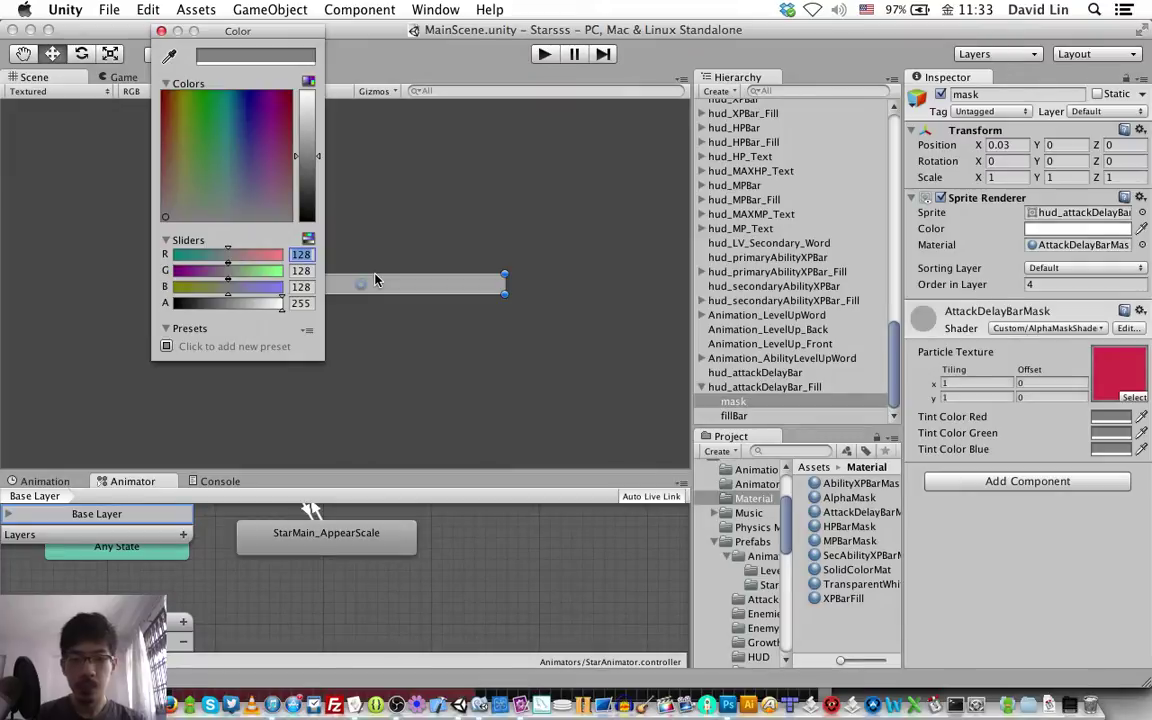
text(31)
key(Tab)
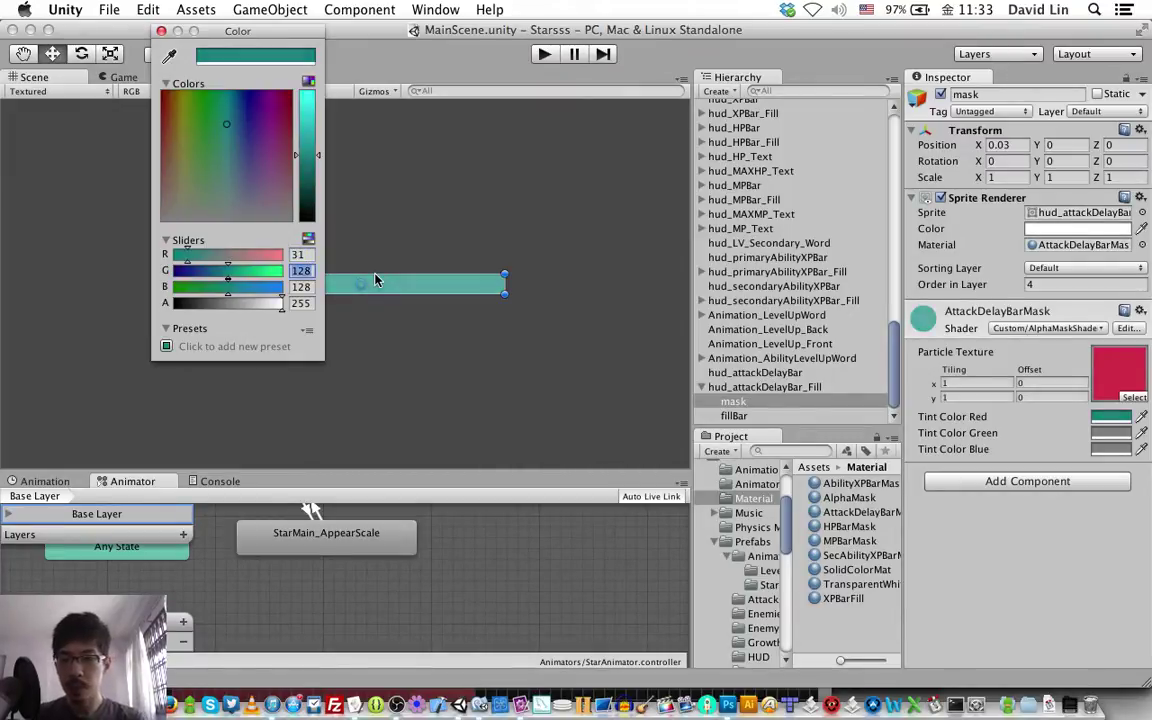
text(33)
key(Tab)
text(30)
key(Tab)
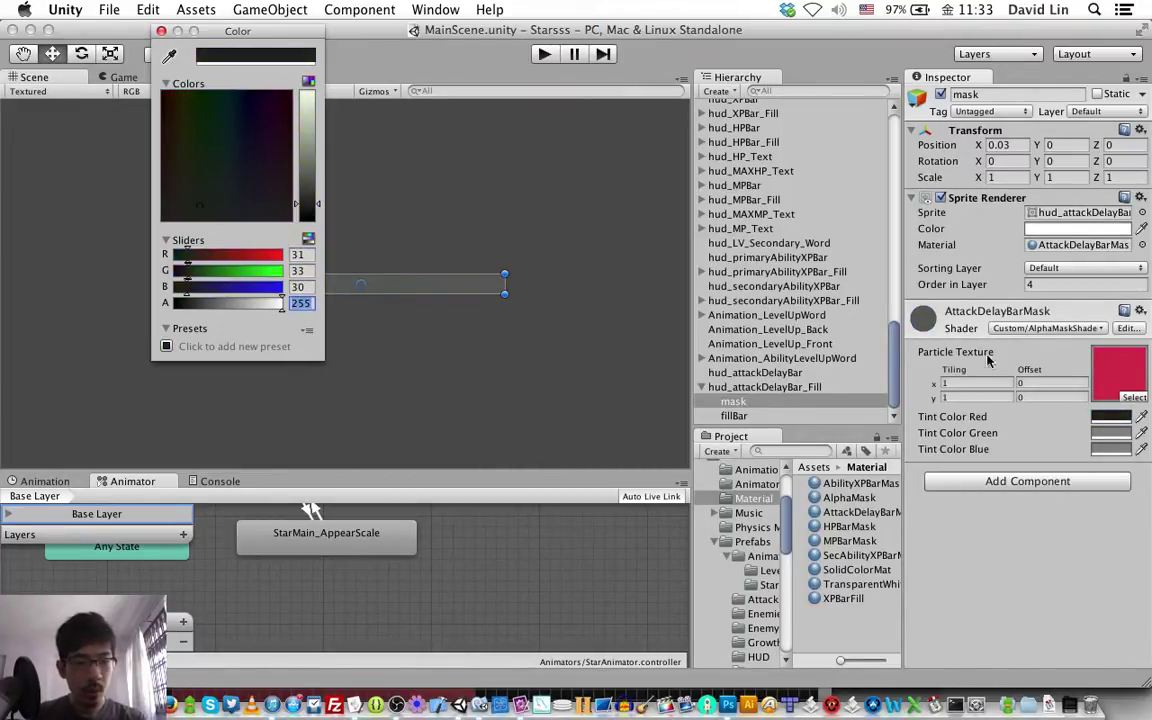
- Set the green tint colour to RGB 31, 33, 30
click(1116, 435)
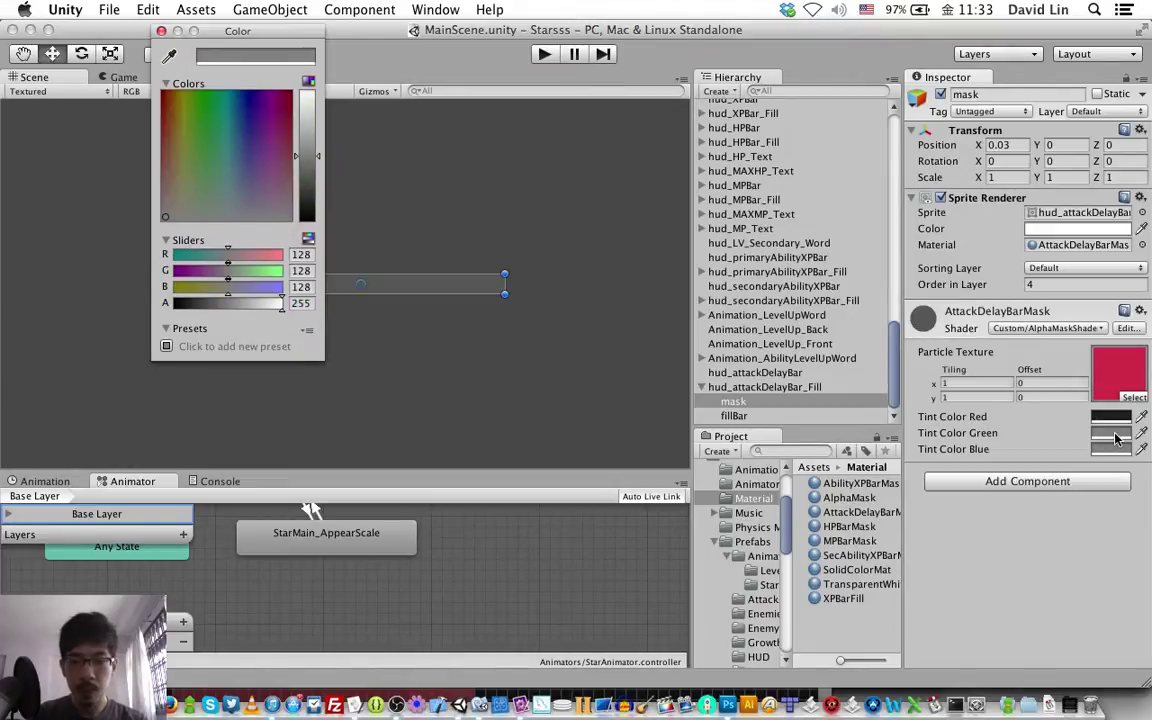
text(31)
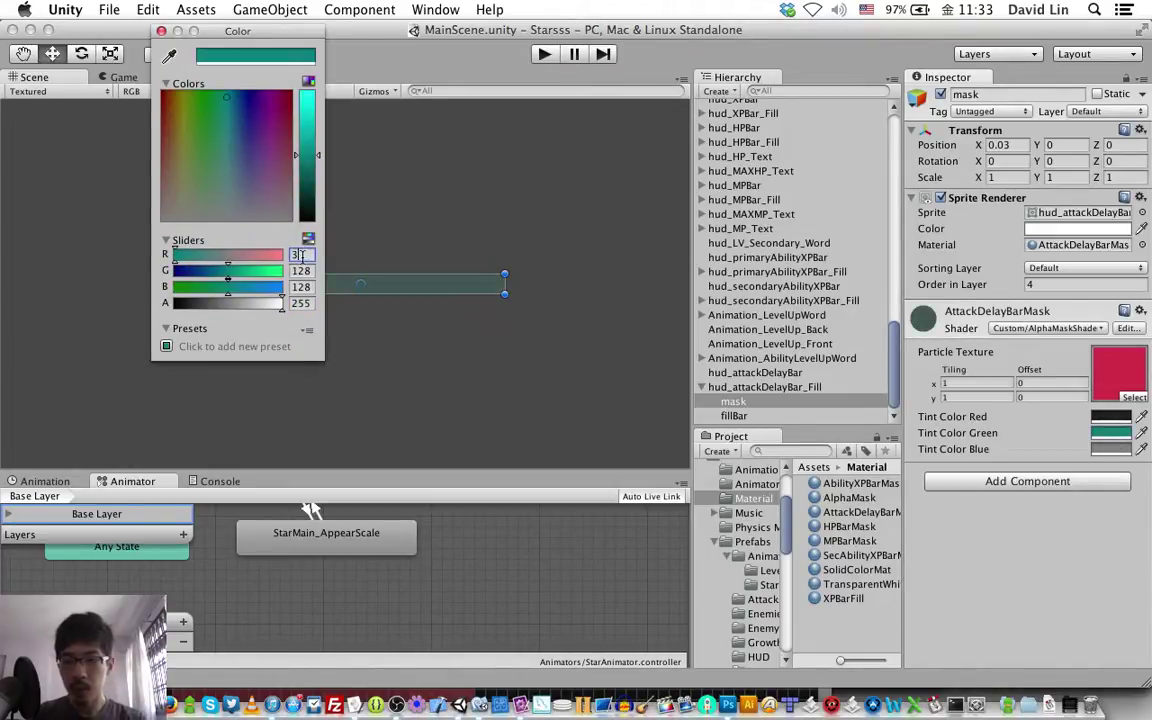
key(Tab)
text(33)
key(Tab)
text(30)
key(Tab)
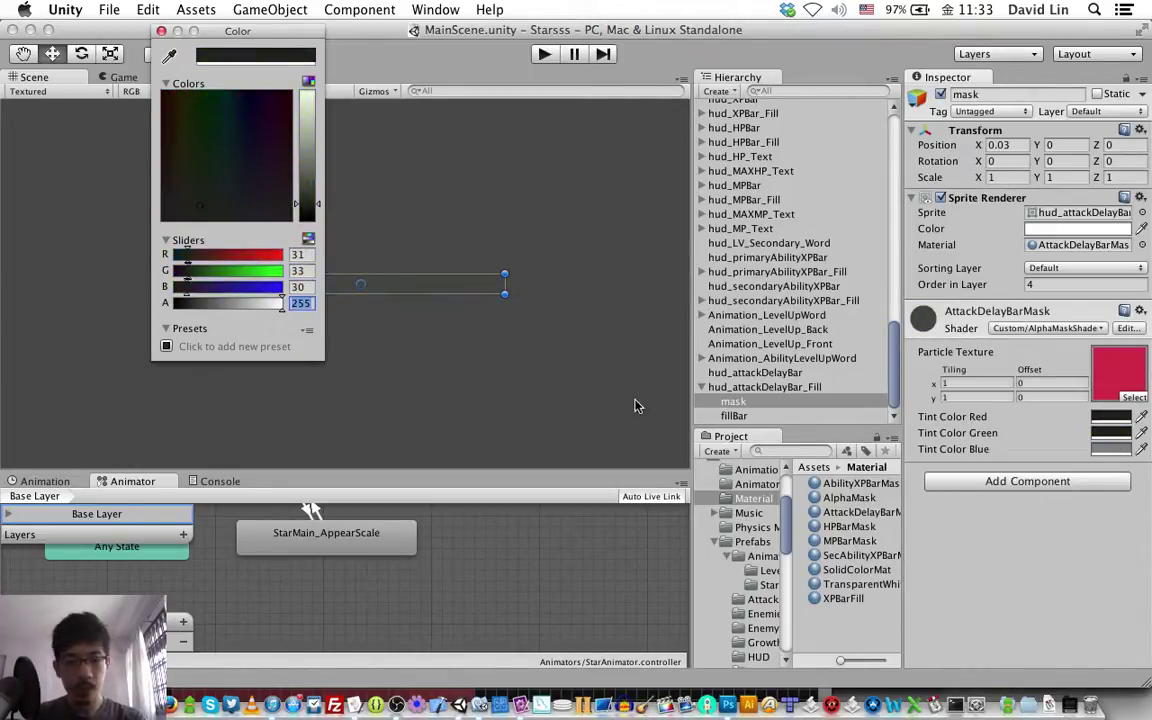
click(1107, 450)
- Set the blue tint colour to RGB 31, 33, 30
click(1107, 451)
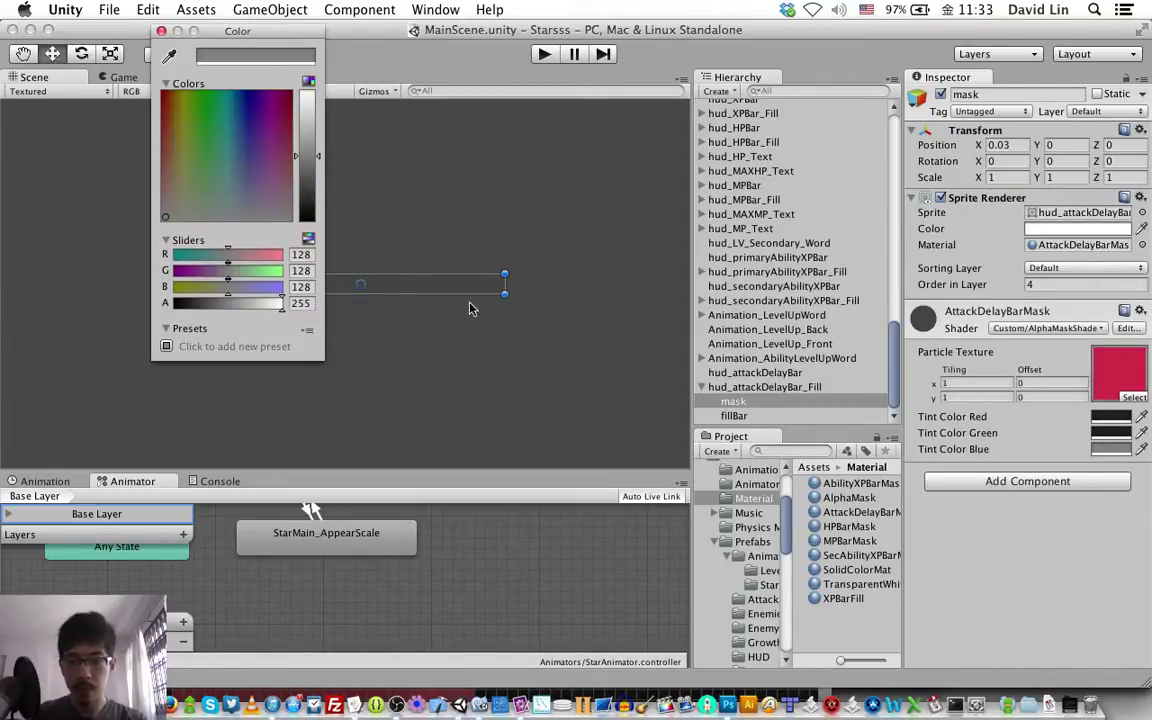
click(301, 255)
text(31)
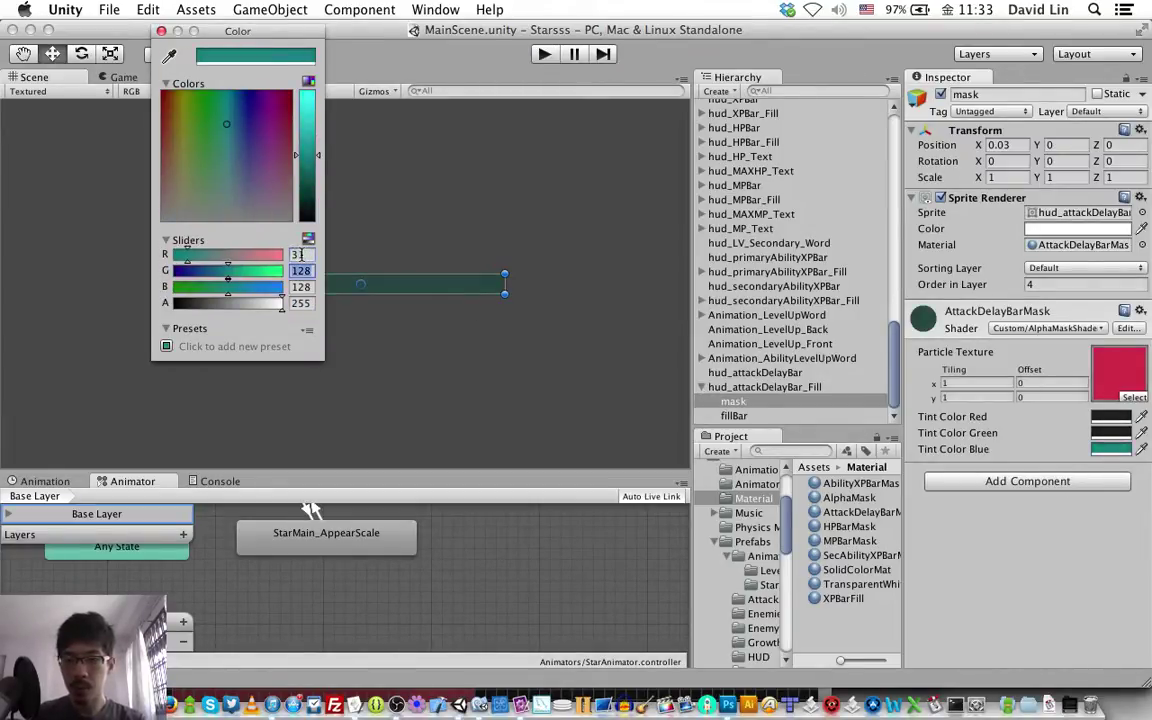
key(Tab)
text(33)
key(Tab)
text(30)
key(Tab)
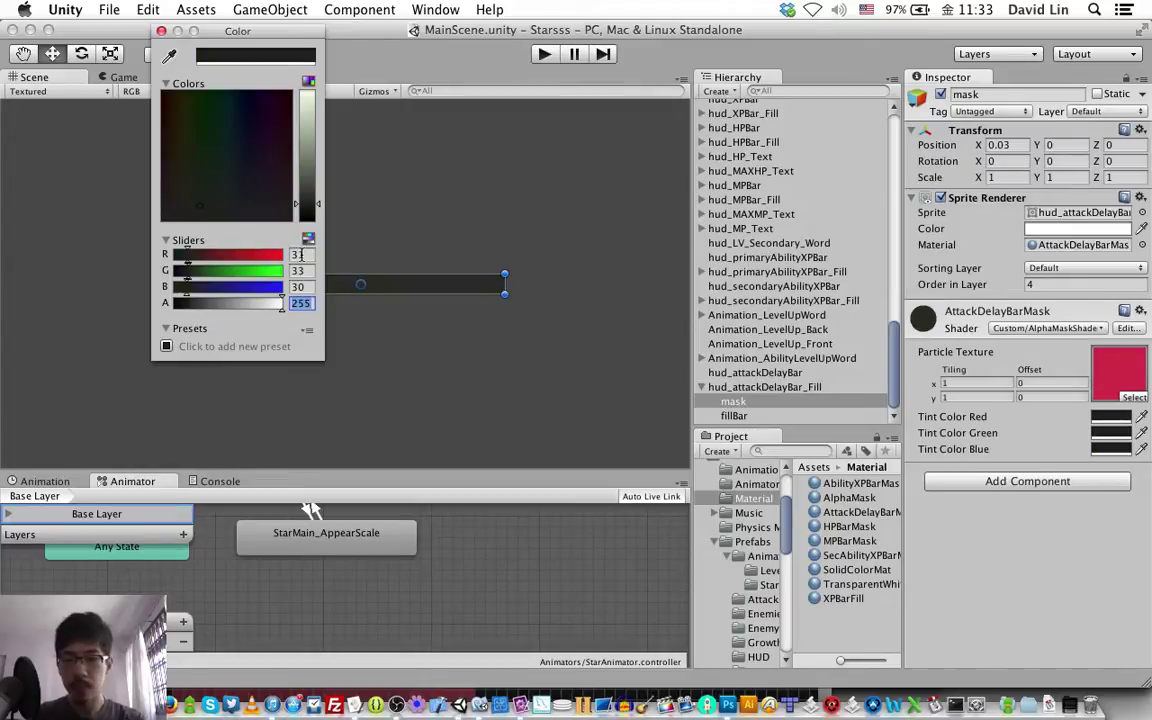
- Close the Color picker and compare the Fill Bar settings of hud_attackDelayBar_Fill and hud_XPBar_Fill
click(161, 32)
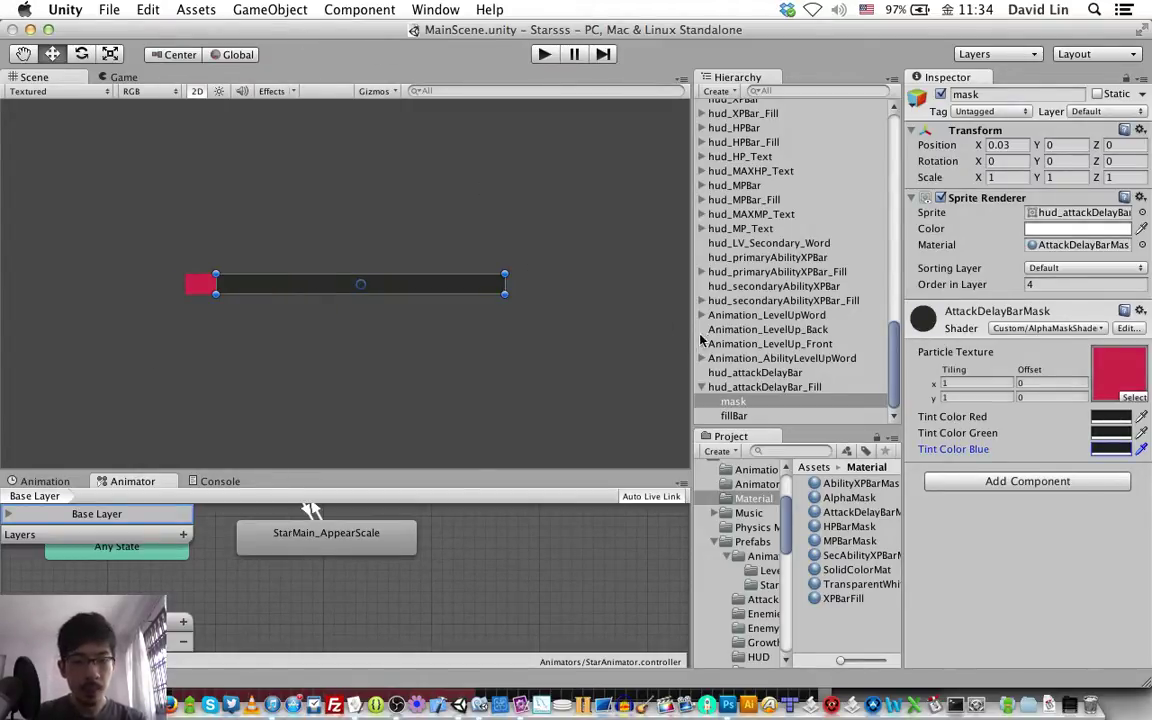
click(781, 389)
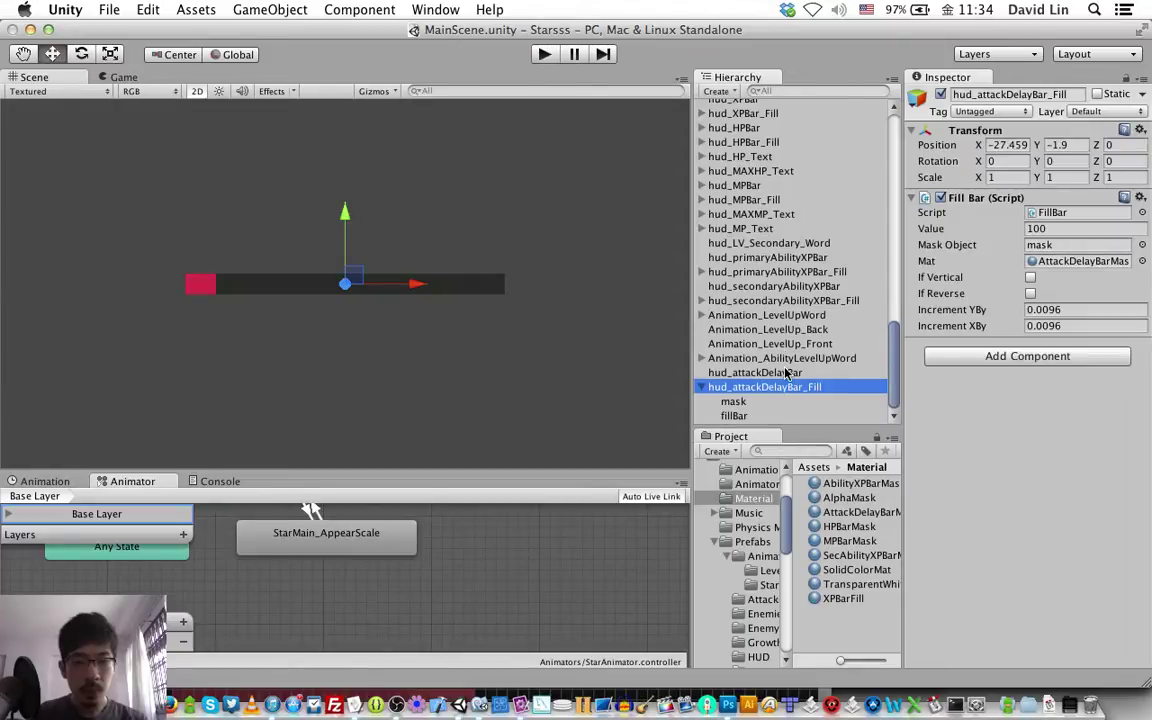
scroll(790, 372, up, 3)
scroll(792, 373, up, 2)
scroll(798, 290, up, 5)
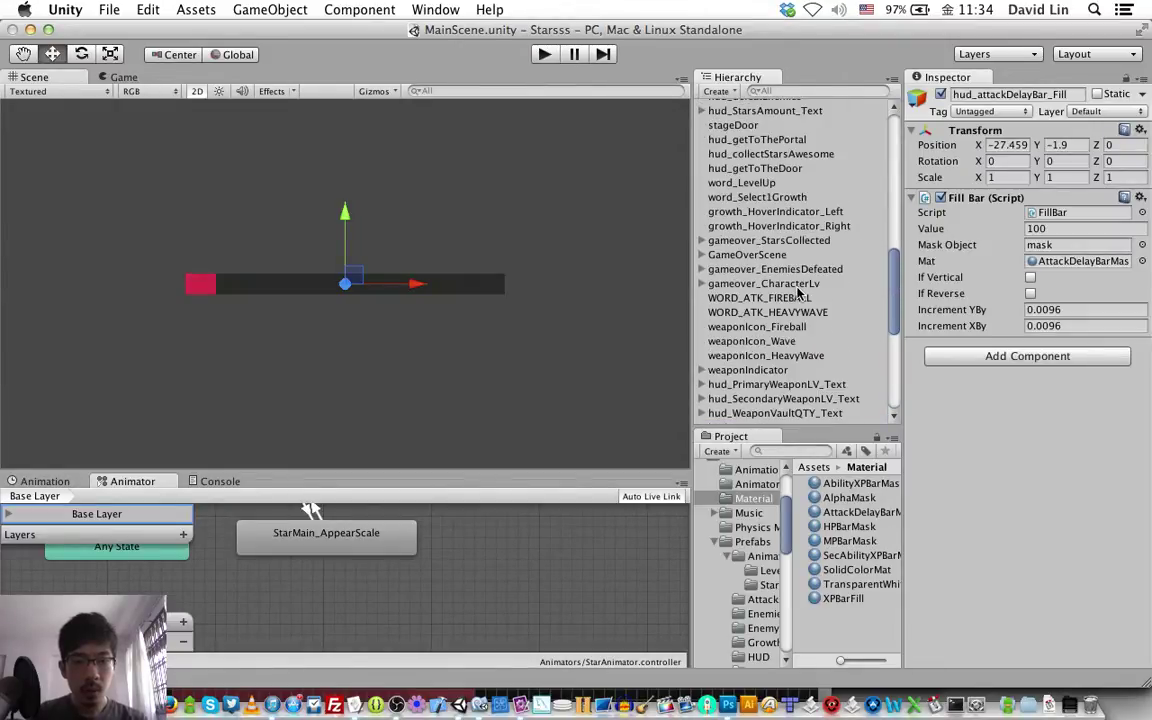
scroll(798, 290, up, 5)
scroll(798, 265, up, 2)
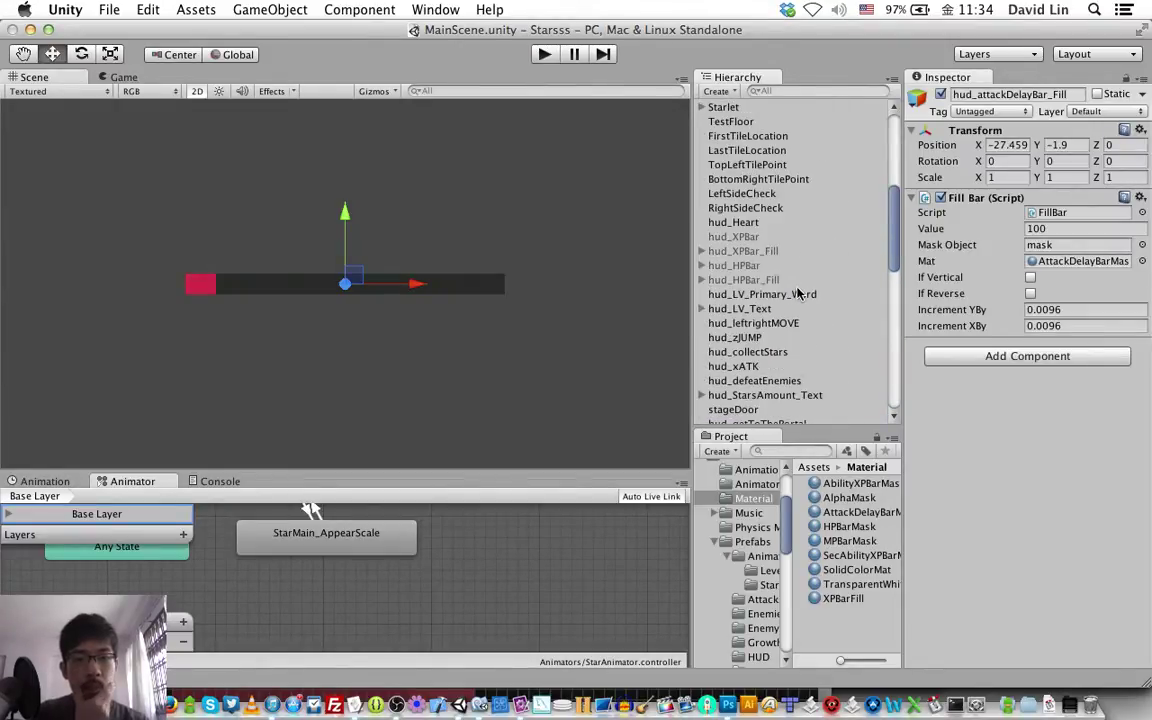
scroll(798, 263, up, 5)
scroll(799, 260, up, 3)
scroll(802, 262, down, 10)
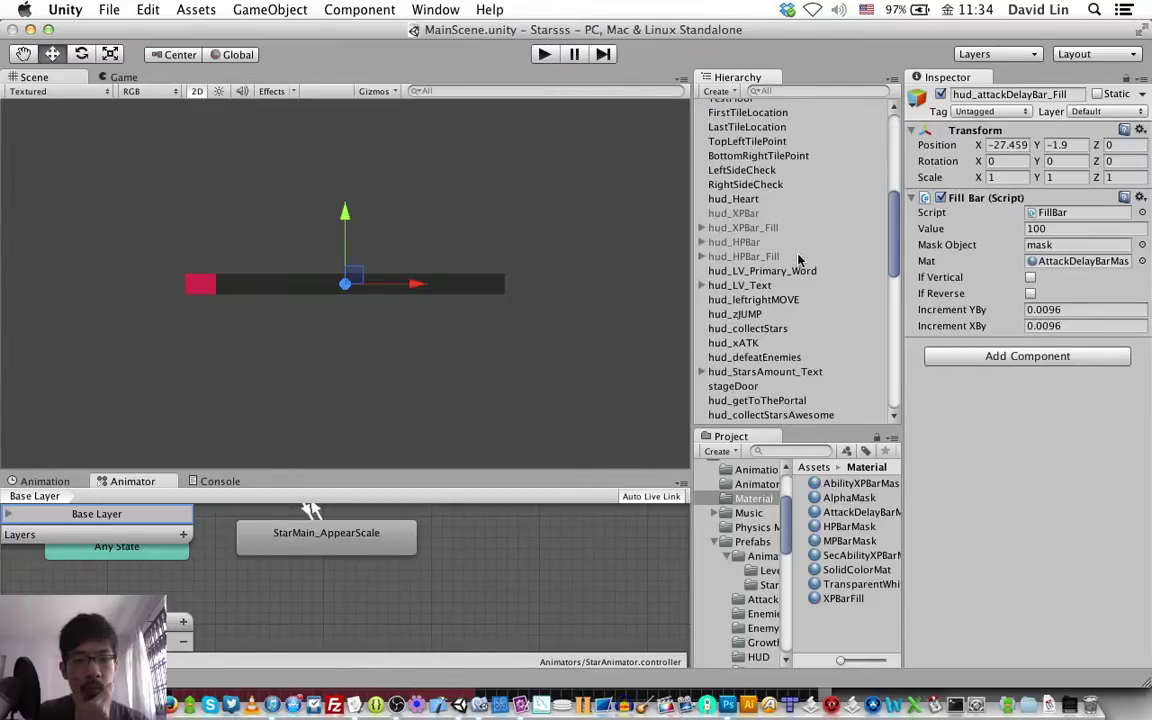
click(745, 229)
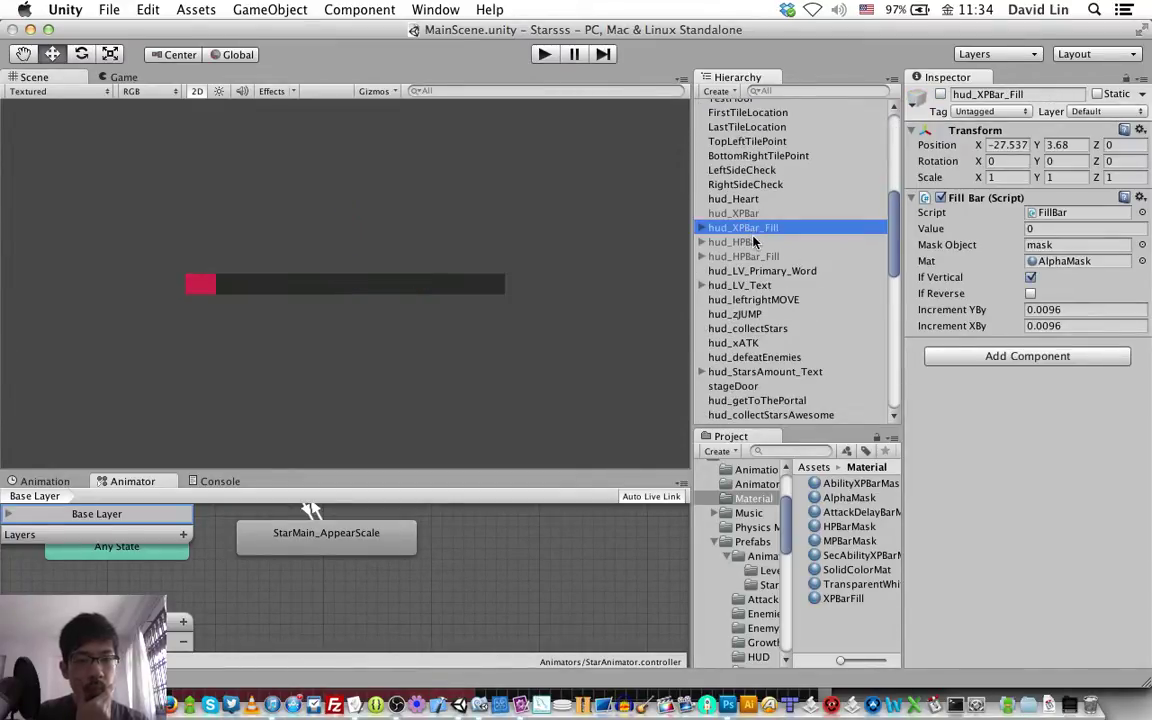
scroll(753, 244, down, 3)
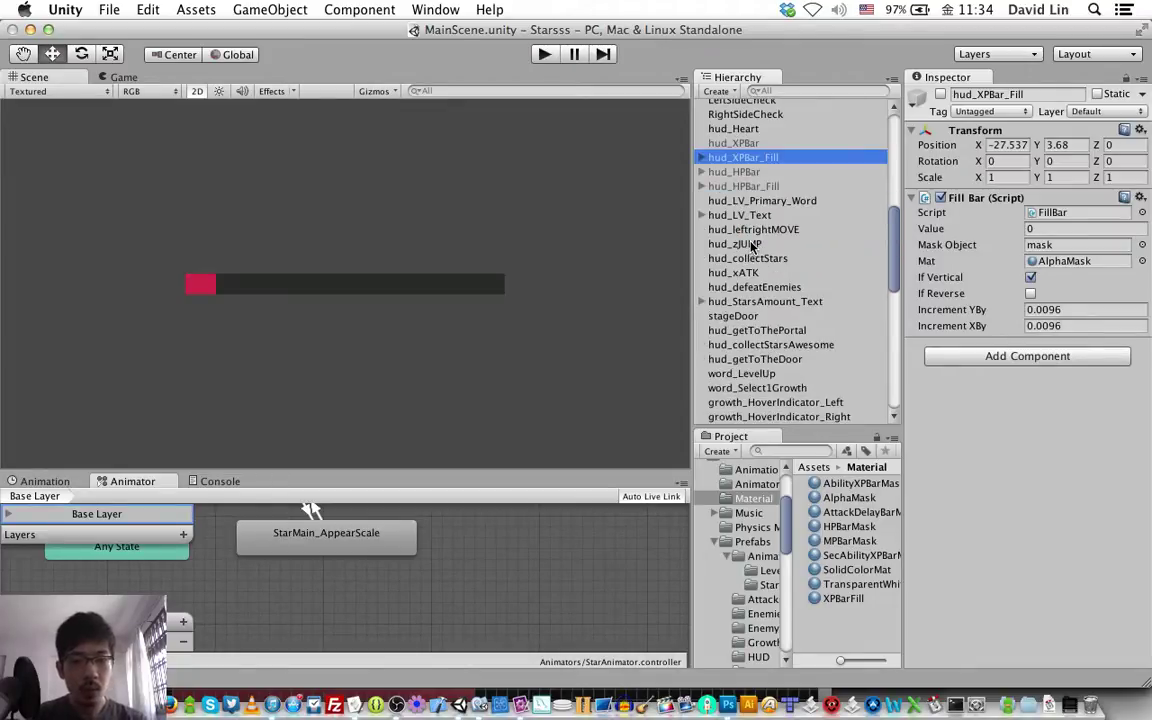
scroll(753, 244, down, 4)
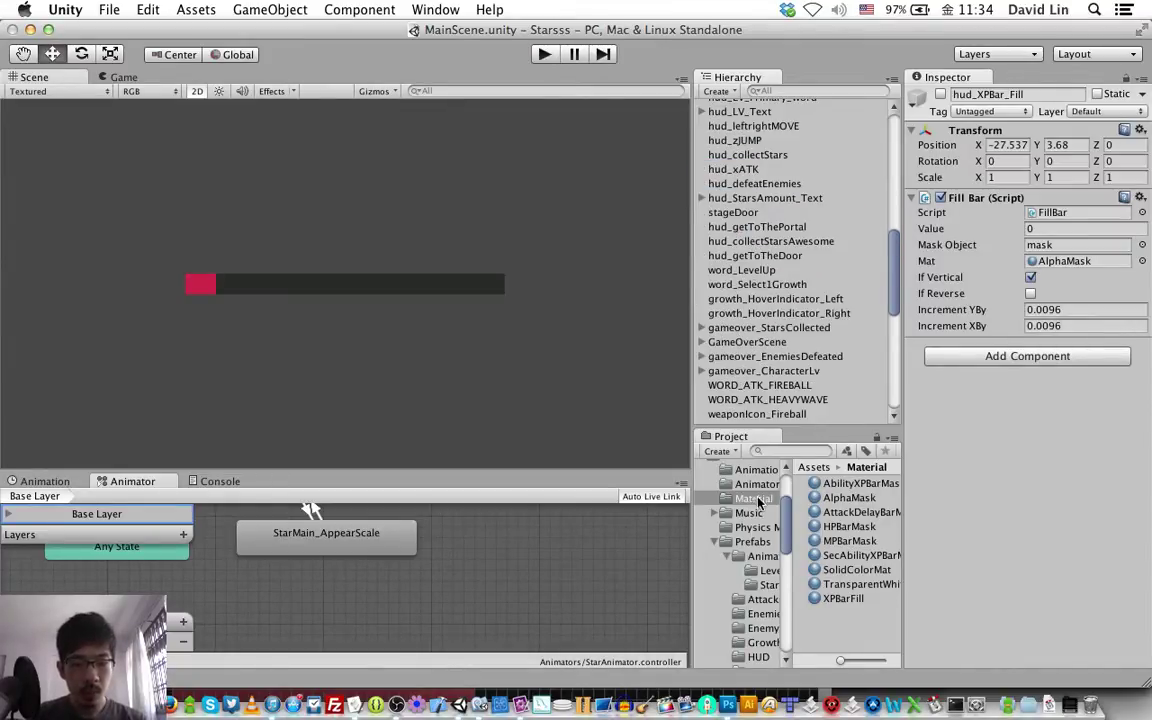
scroll(758, 563, down, 3)
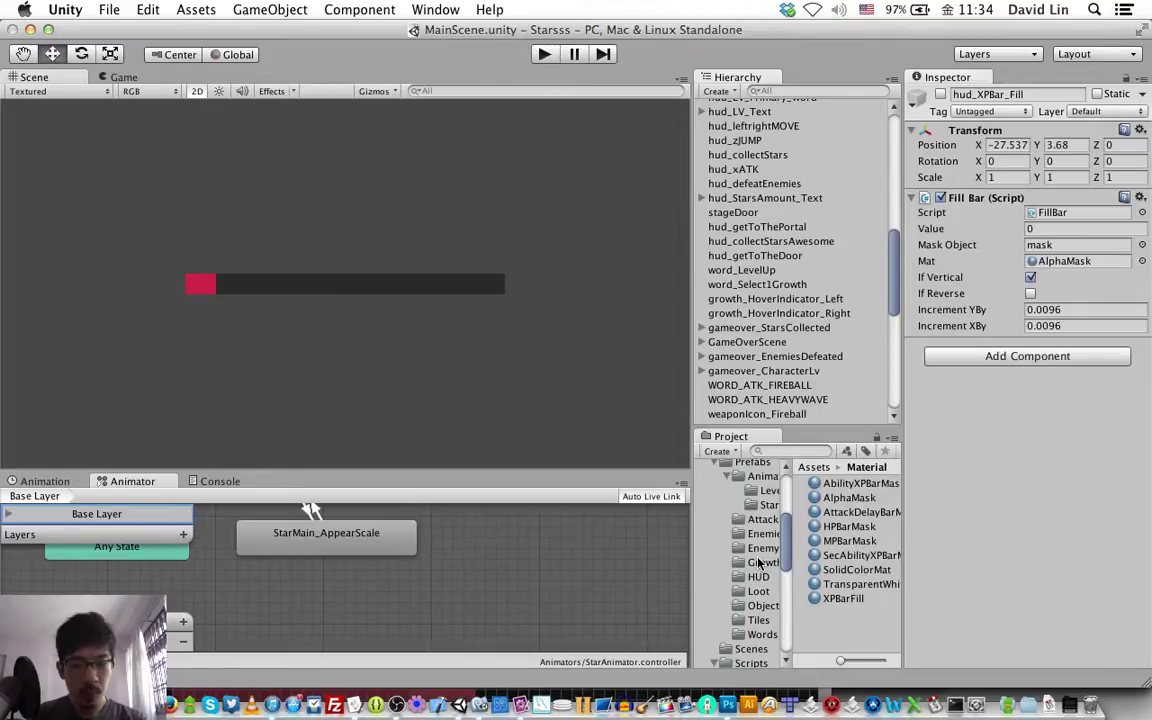
- Browse the HUD prefabs and inspect hud_primaryAbilityXPBar_Fill's Fill Bar settings
click(757, 577)
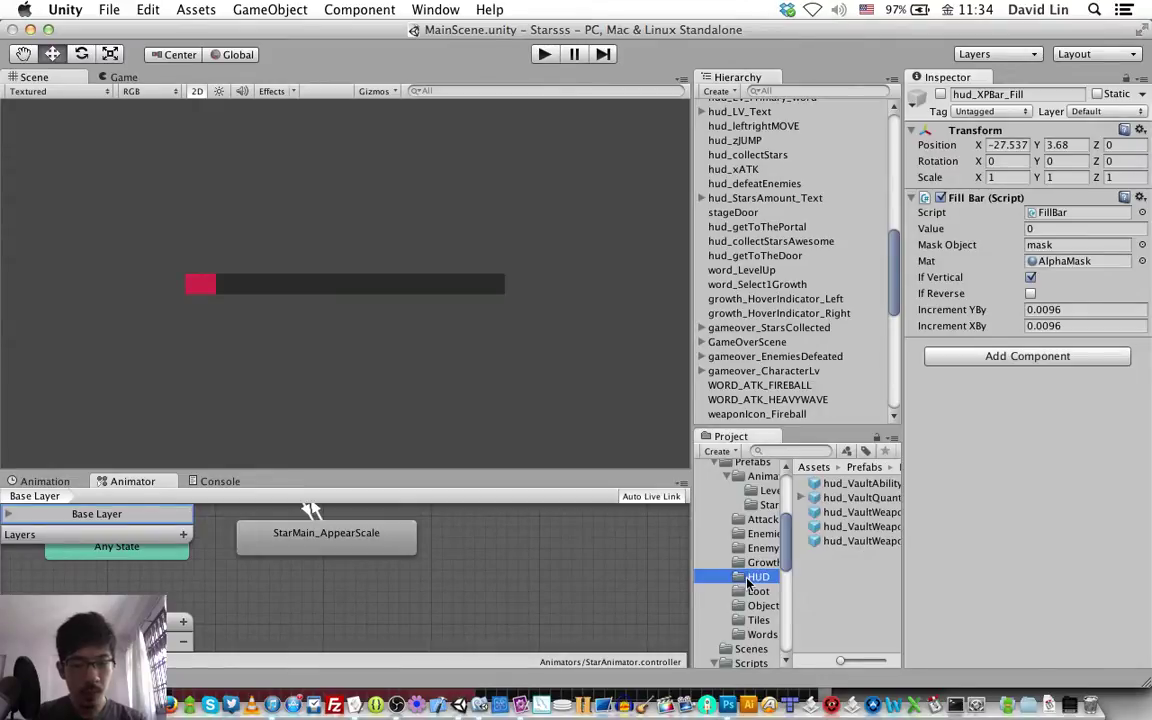
click(862, 485)
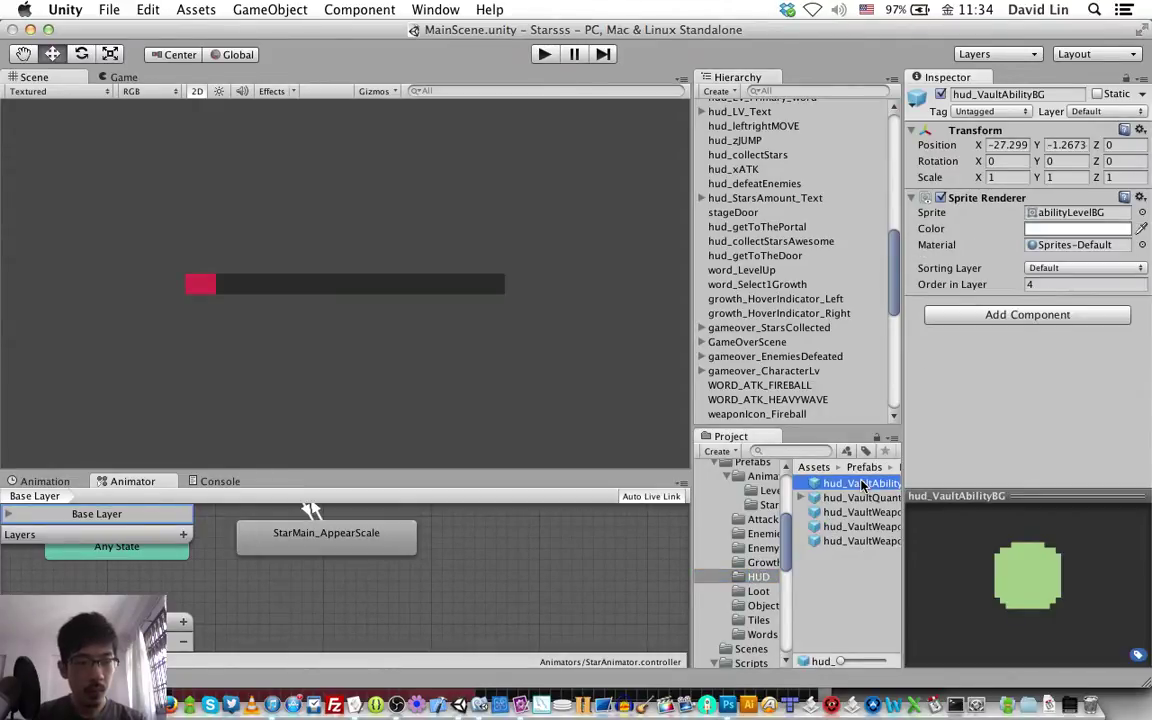
click(855, 498)
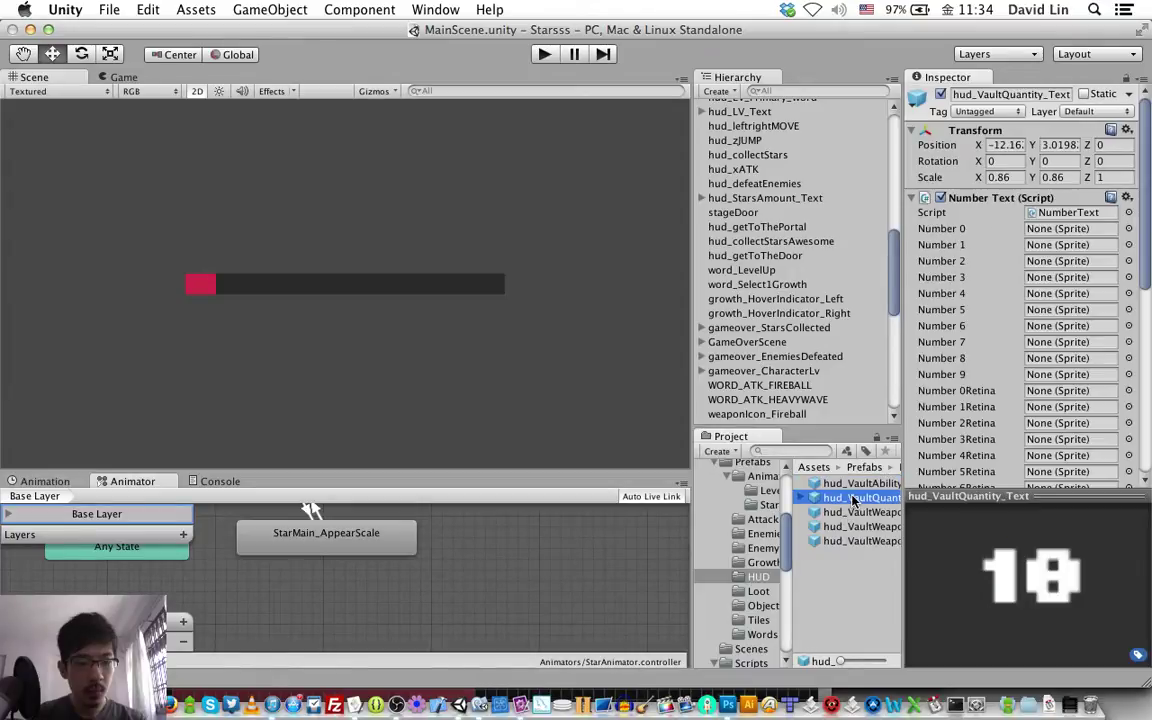
scroll(790, 280, down, 5)
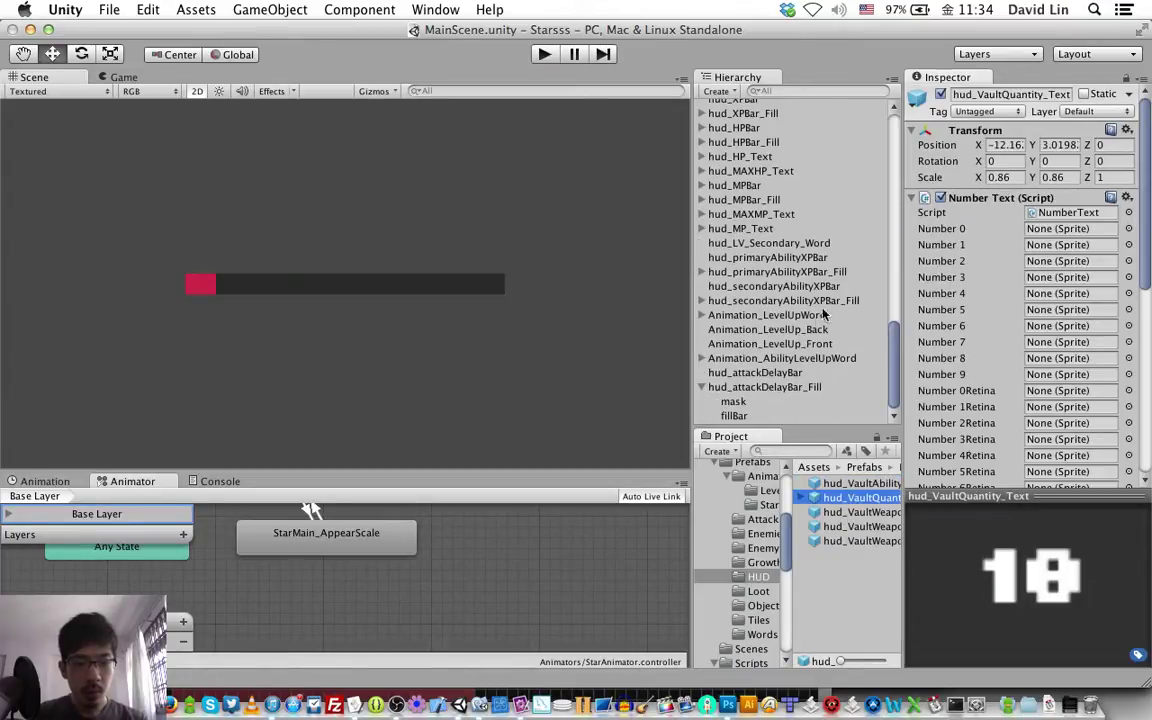
click(783, 273)
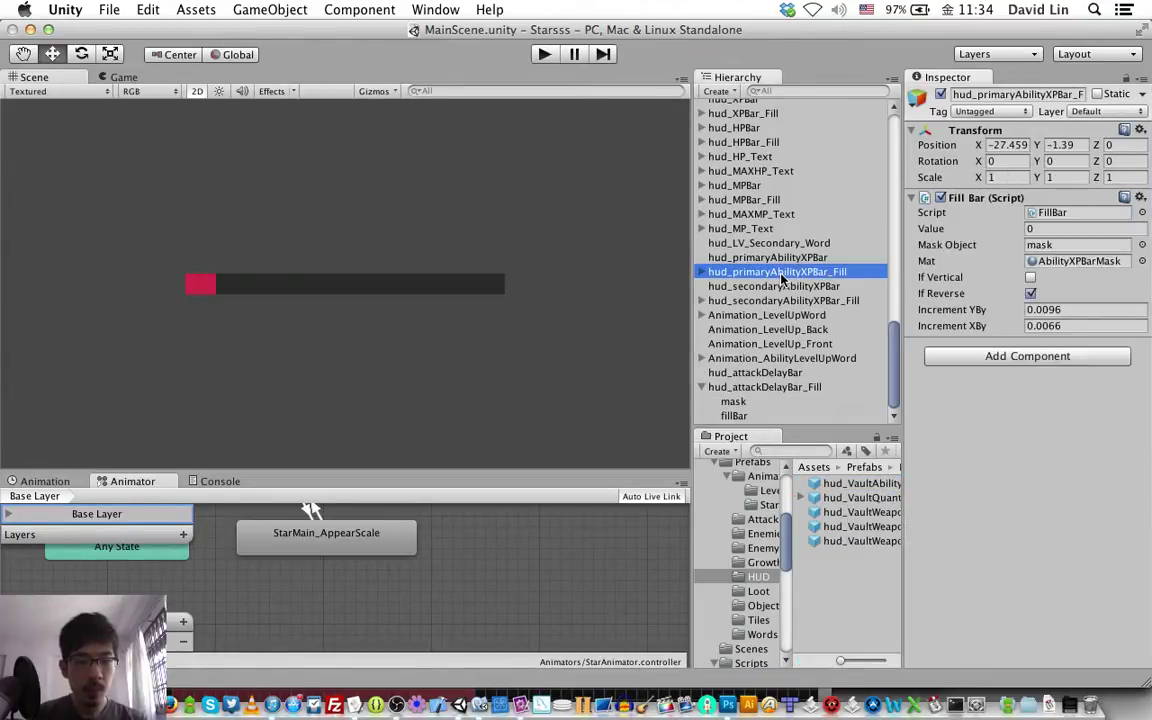
- On hud_attackDelayBar_Fill's Fill Bar, enable If Reverse and set Increment XBy to 0.0066
click(758, 390)
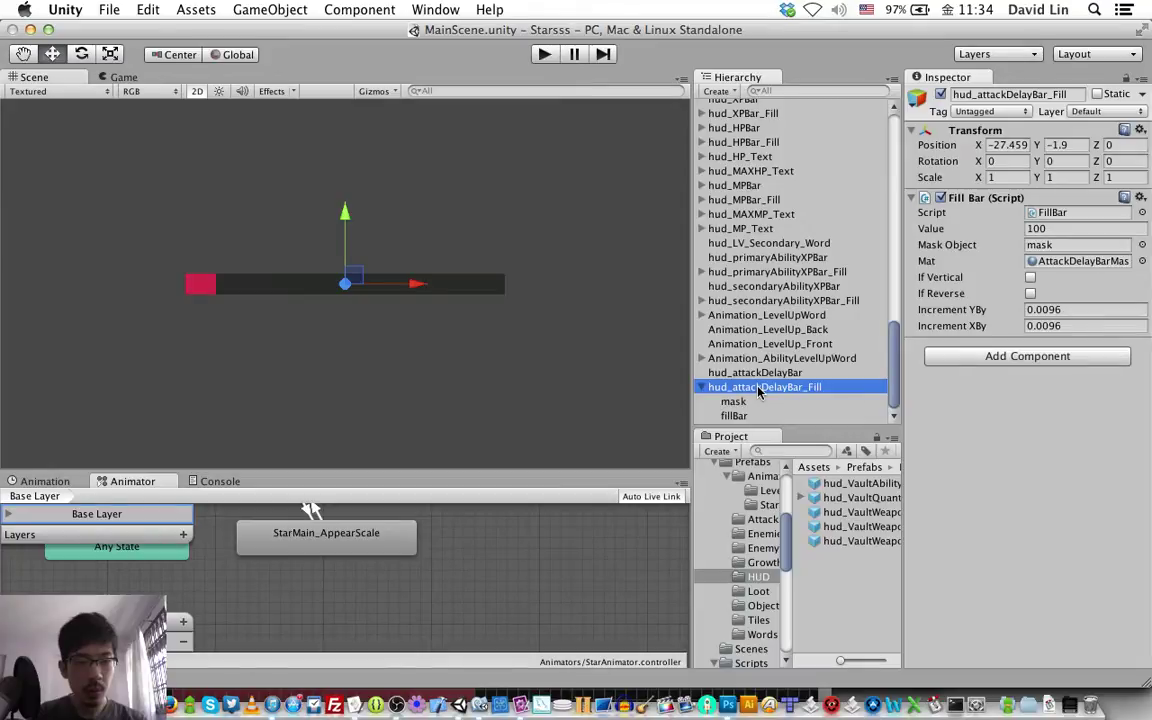
click(1030, 293)
click(1076, 326)
text(0.0066)
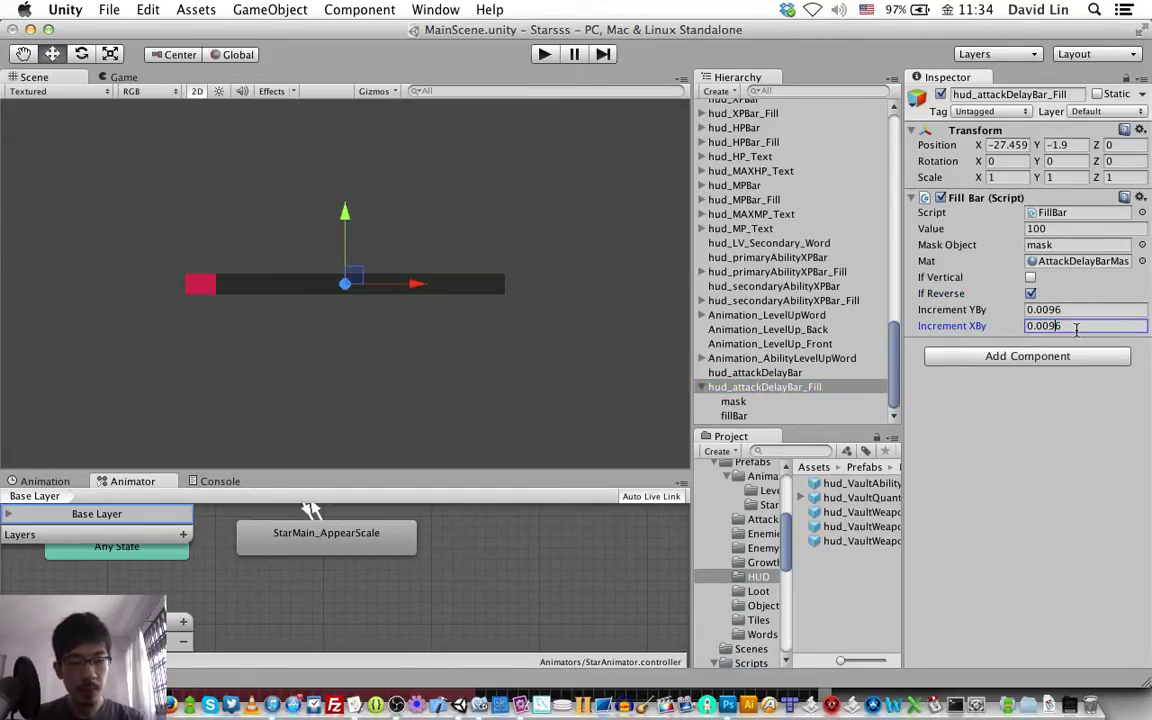
key(Return)
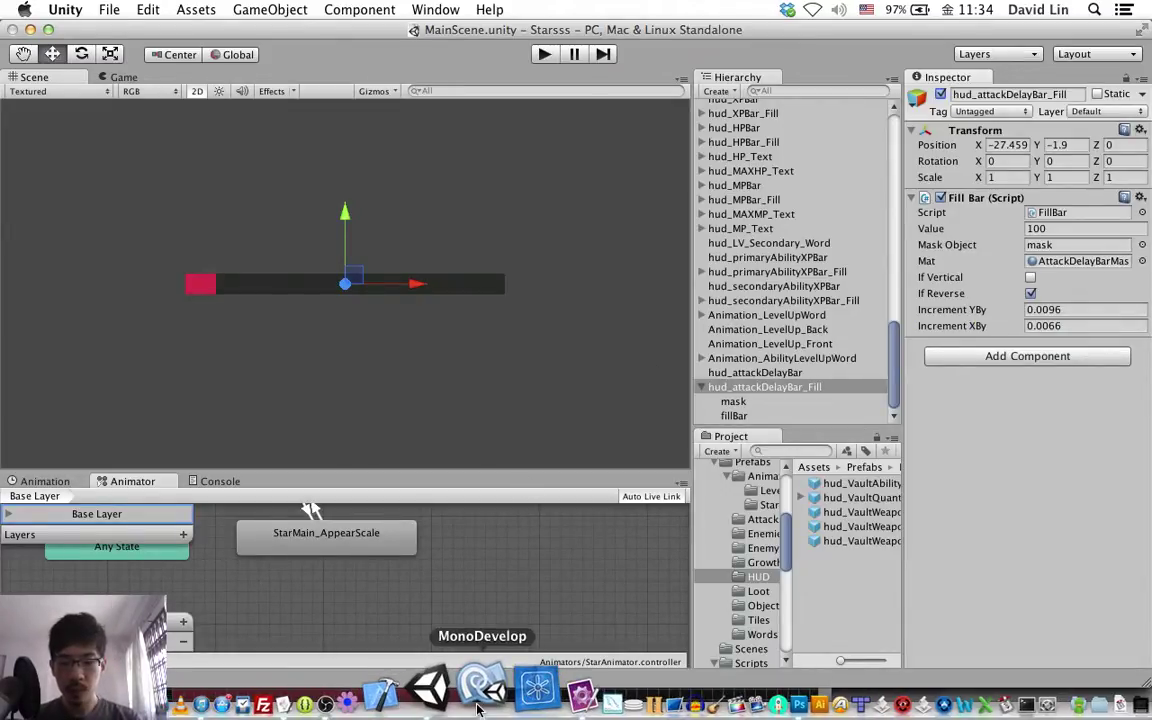
key(super+Tab)
key(super+Tab)
key(super+Tab)
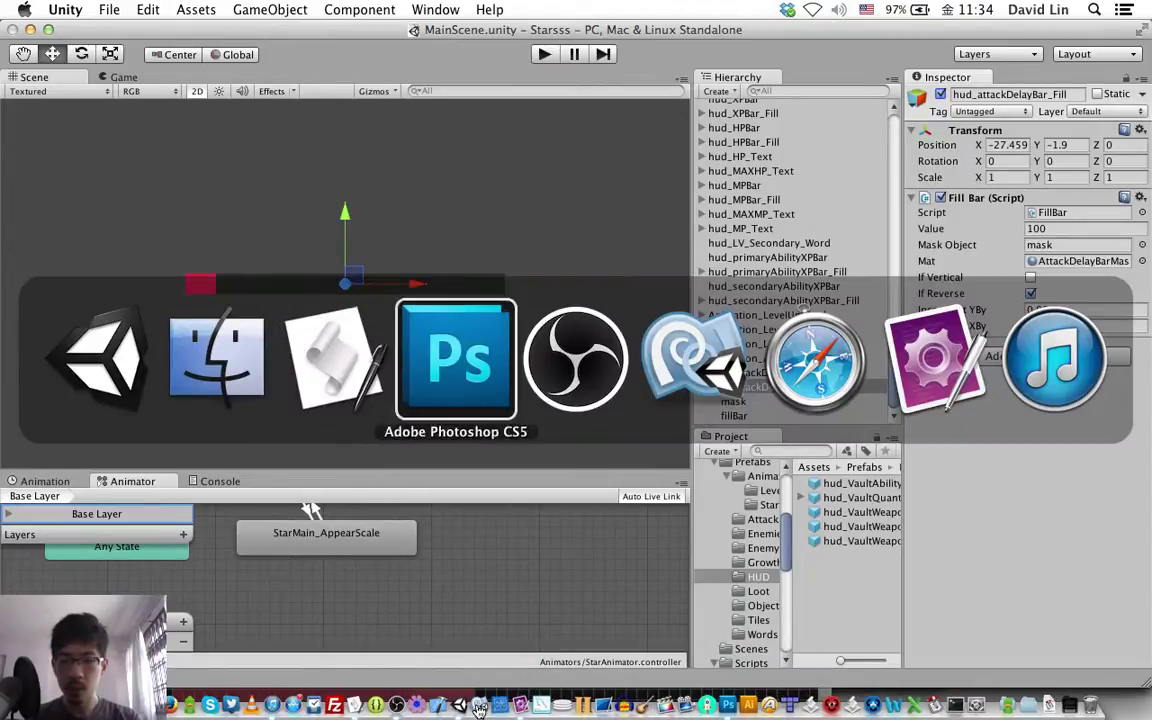